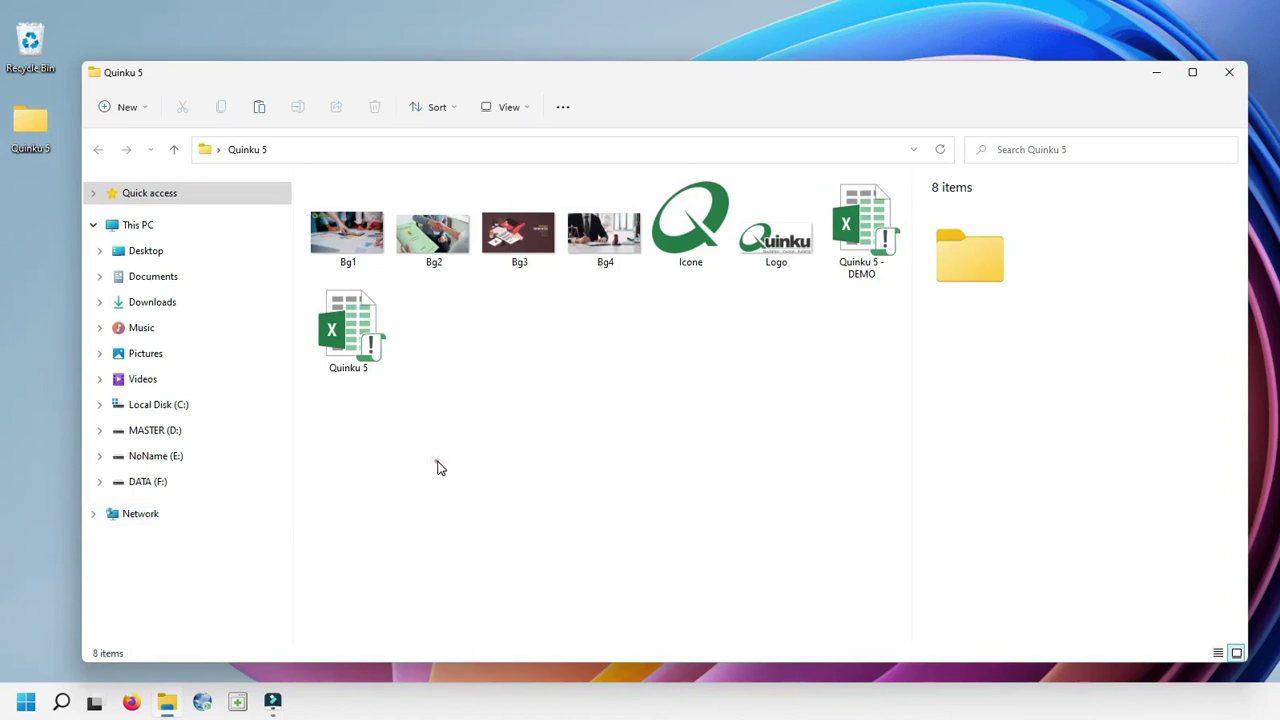
Open the Quinku 5 workbook from its folder and bring up the admin management form.
{"action": "left_click", "coordinate": [378, 358]}
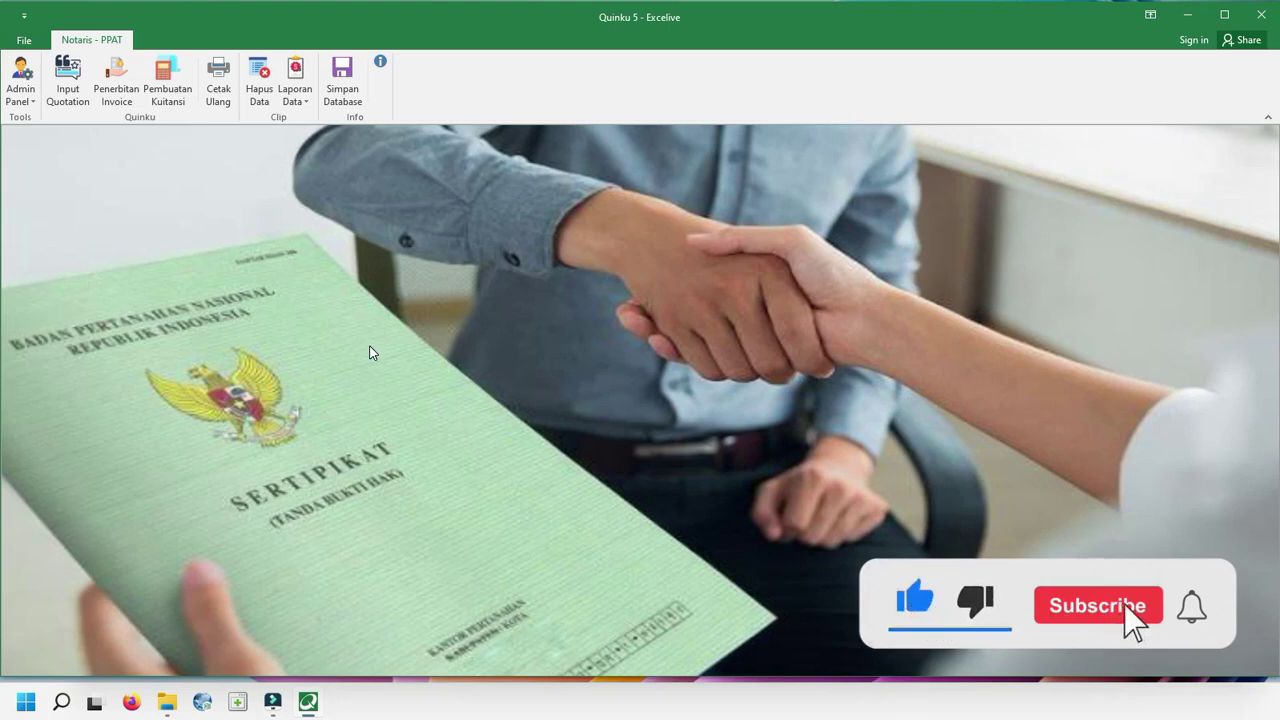
{"action": "left_click", "coordinate": [30, 104]}
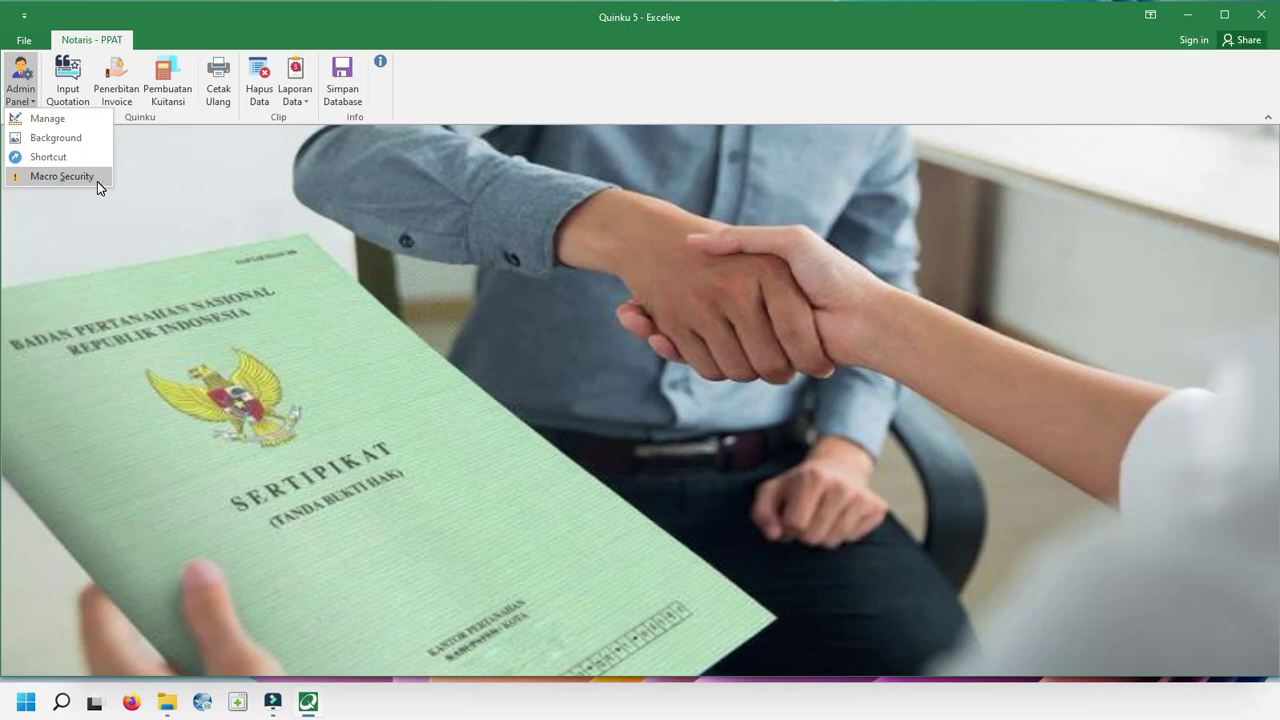
{"action": "left_click", "coordinate": [179, 200]}
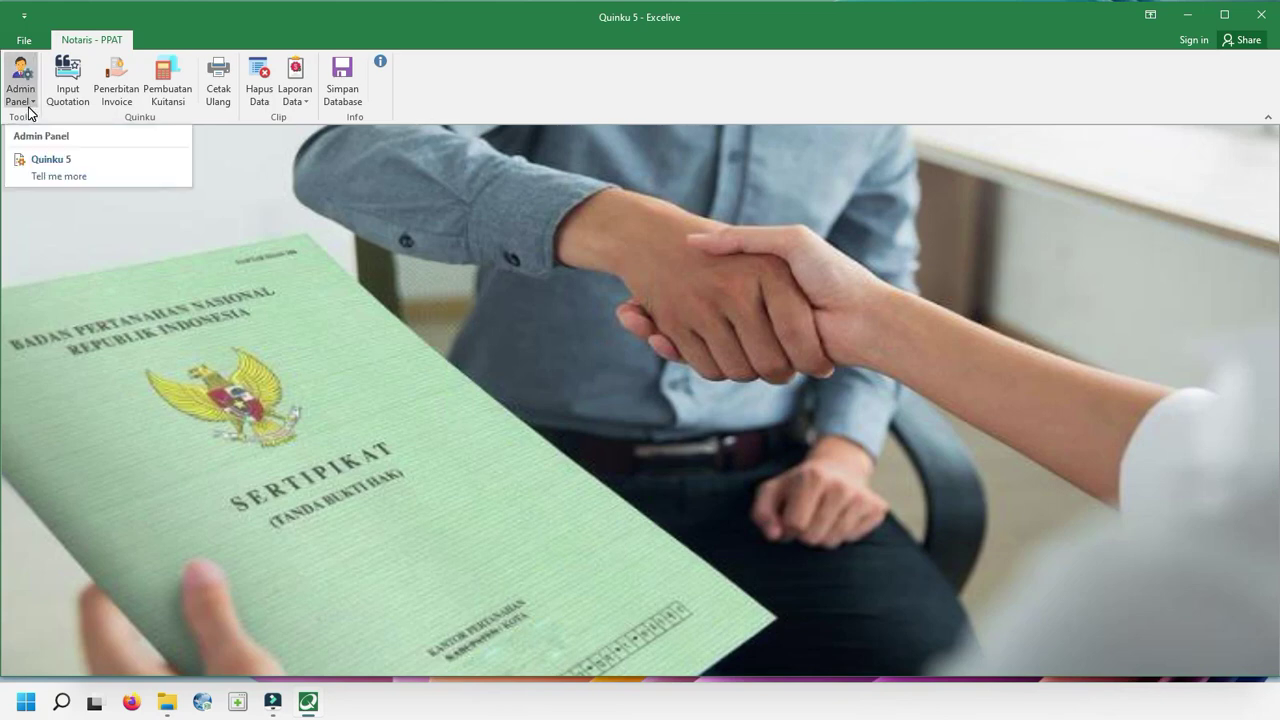
{"action": "left_click", "coordinate": [29, 108]}
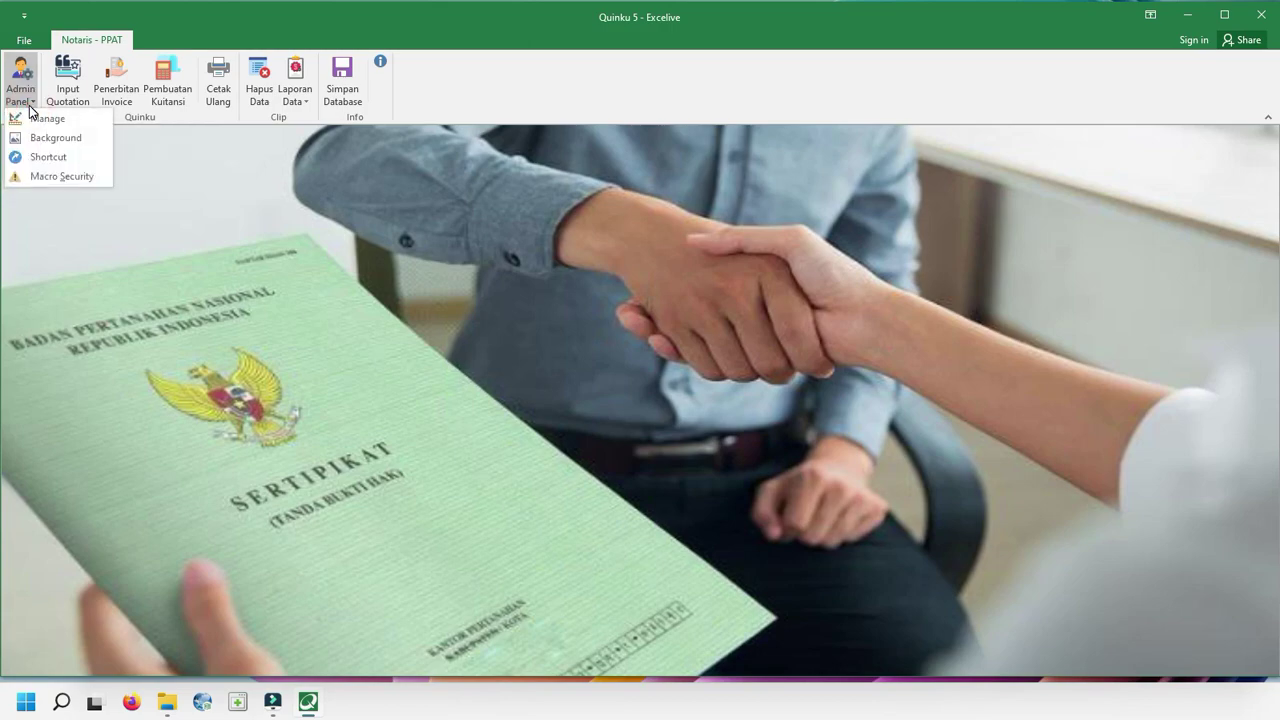
{"action": "left_click", "coordinate": [82, 118]}
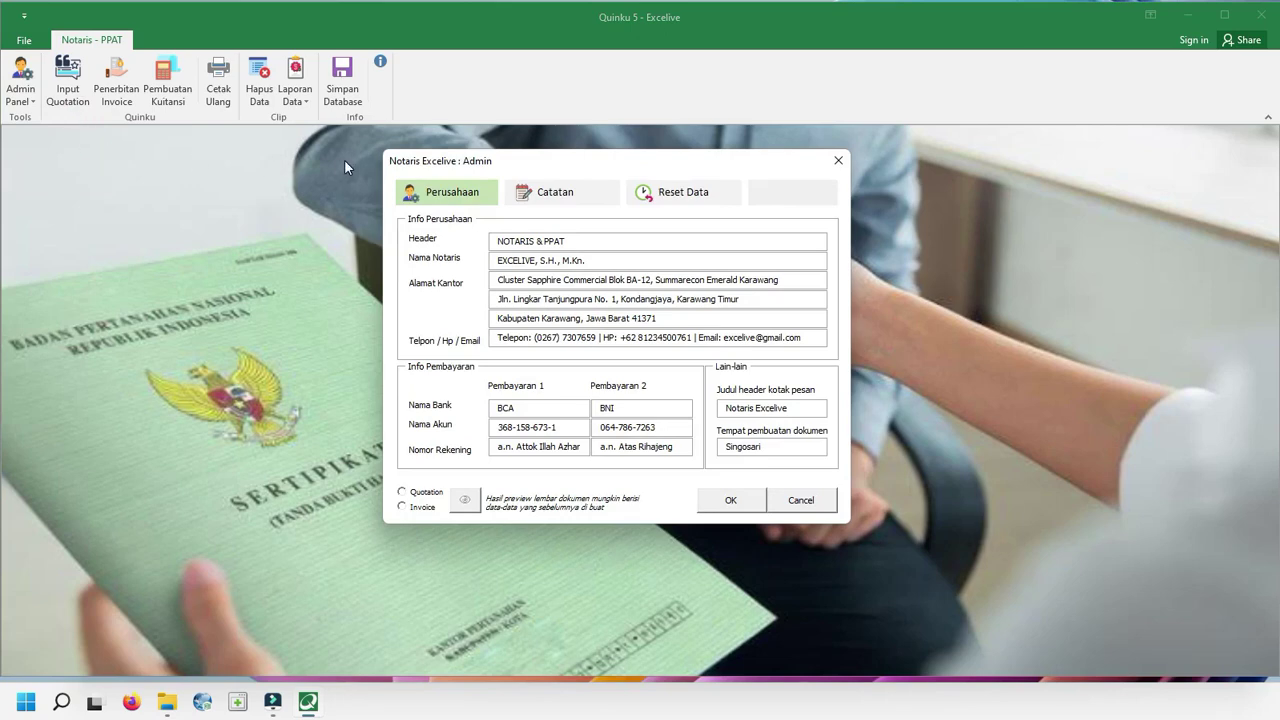
Set the message box header title to "Notaris Excelive X" in the company settings and save the update.
{"action": "double_click", "coordinate": [514, 407]}
{"action": "left_click", "coordinate": [770, 390]}
{"action": "left_click", "coordinate": [721, 447]}
{"action": "left_click", "coordinate": [762, 449]}
{"action": "left_click", "coordinate": [750, 502]}
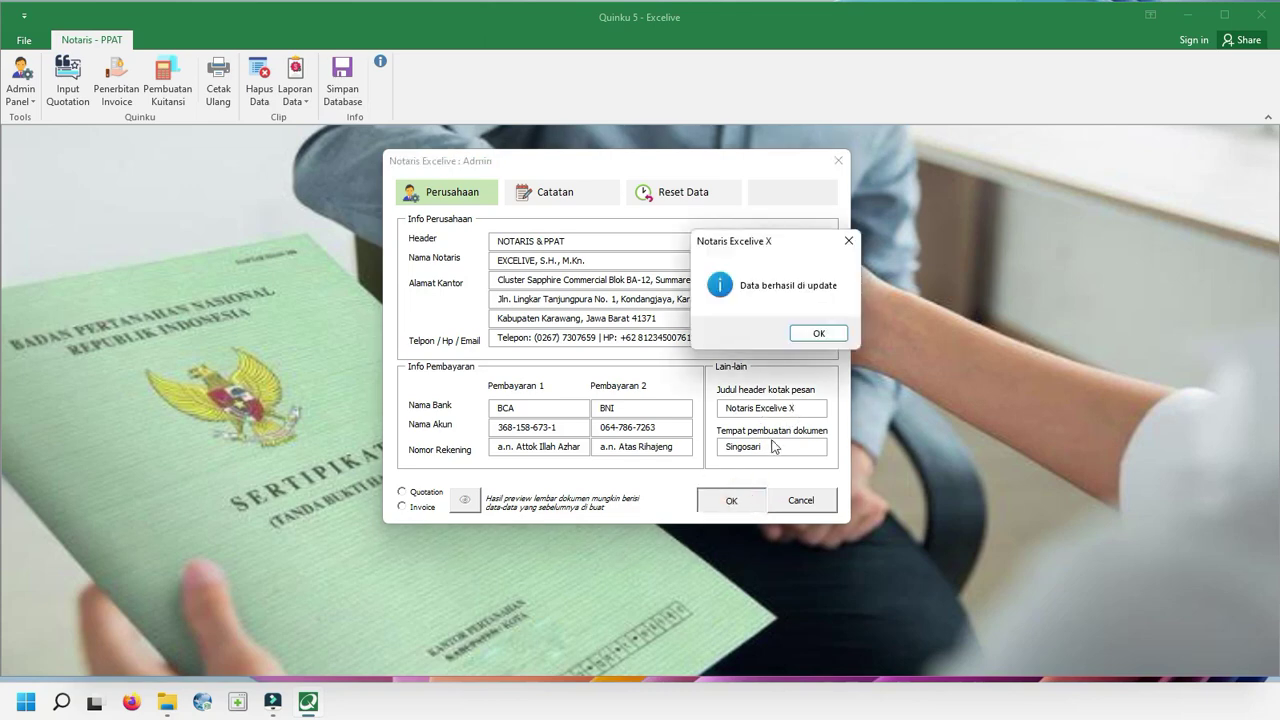
{"action": "left_click_drag", "start_coordinate": [754, 244], "coordinate": [940, 344]}
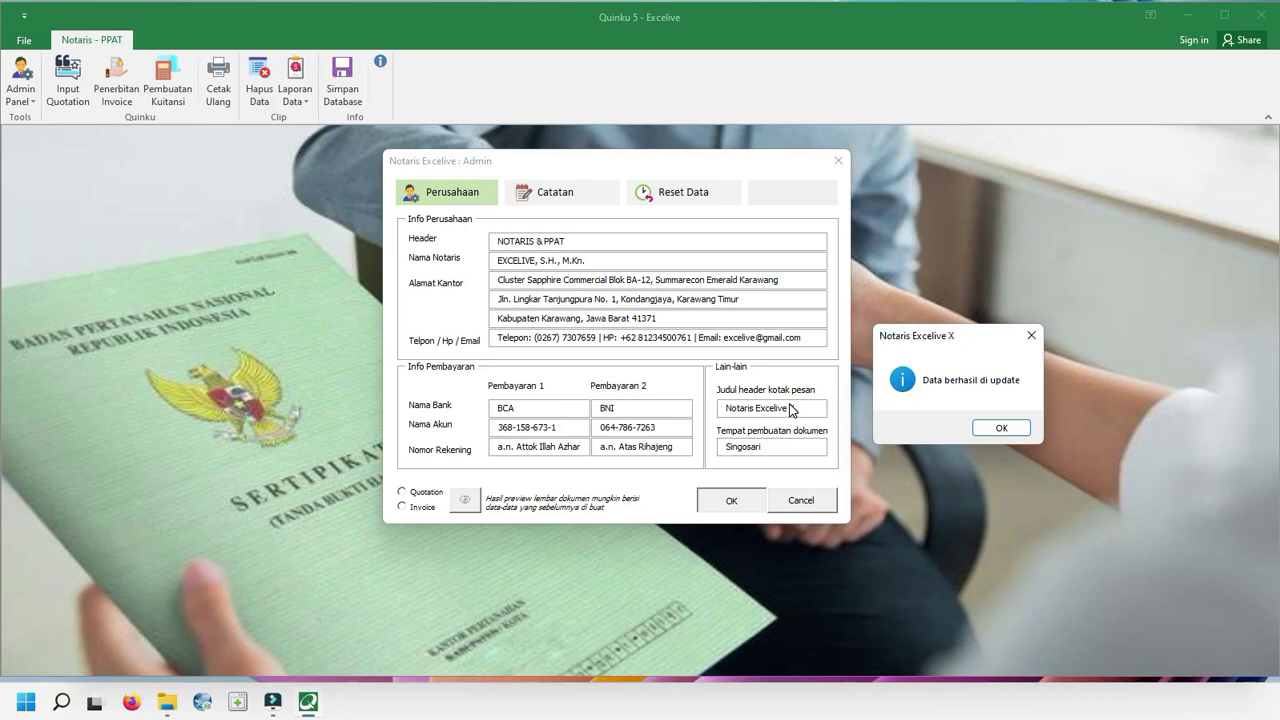
{"action": "left_click", "coordinate": [1014, 429]}
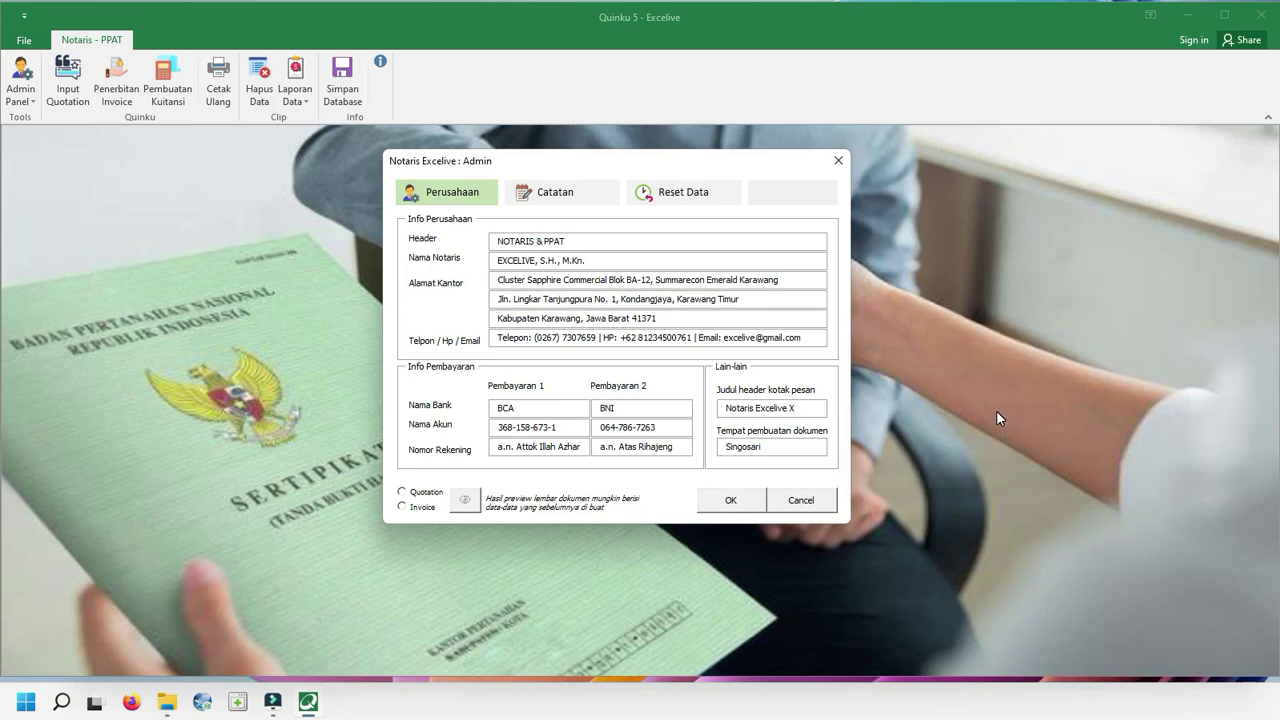
Show the admin notes settings and generate a preview of the quotation document.
{"action": "left_click", "coordinate": [594, 200]}
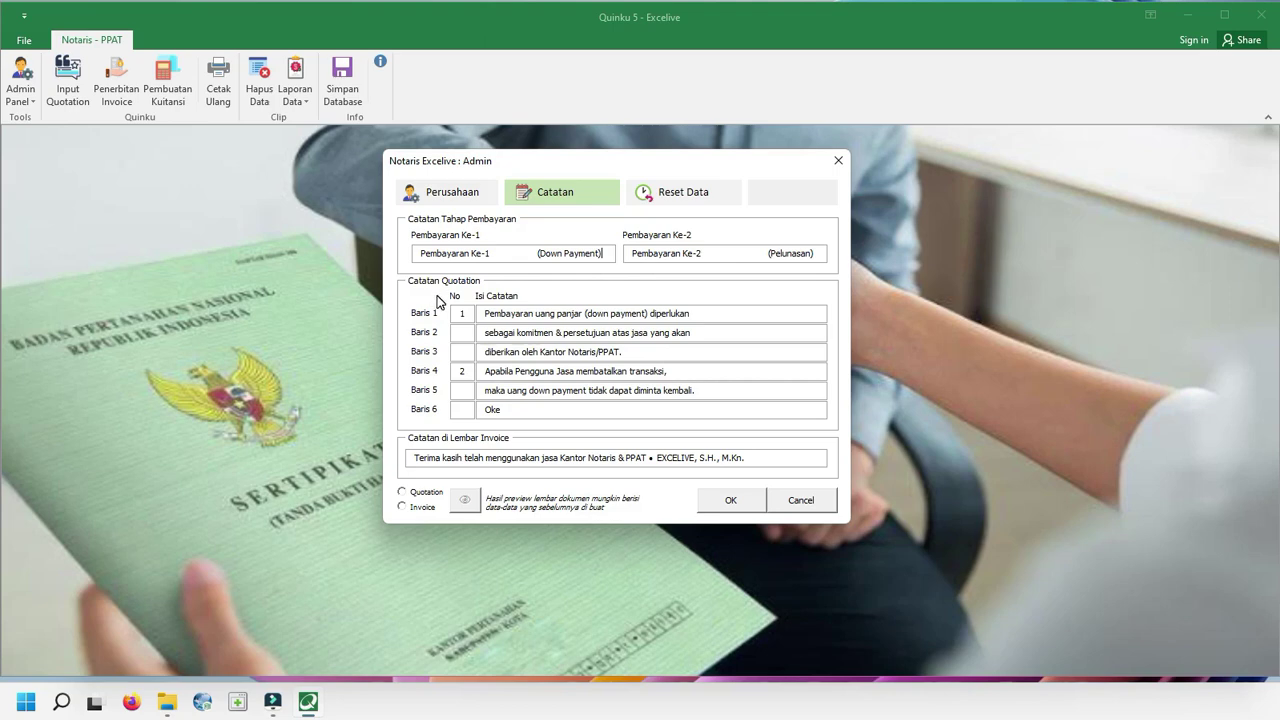
{"action": "left_click", "coordinate": [432, 496]}
{"action": "left_click", "coordinate": [422, 507]}
{"action": "left_click", "coordinate": [427, 494]}
{"action": "left_click", "coordinate": [468, 503]}
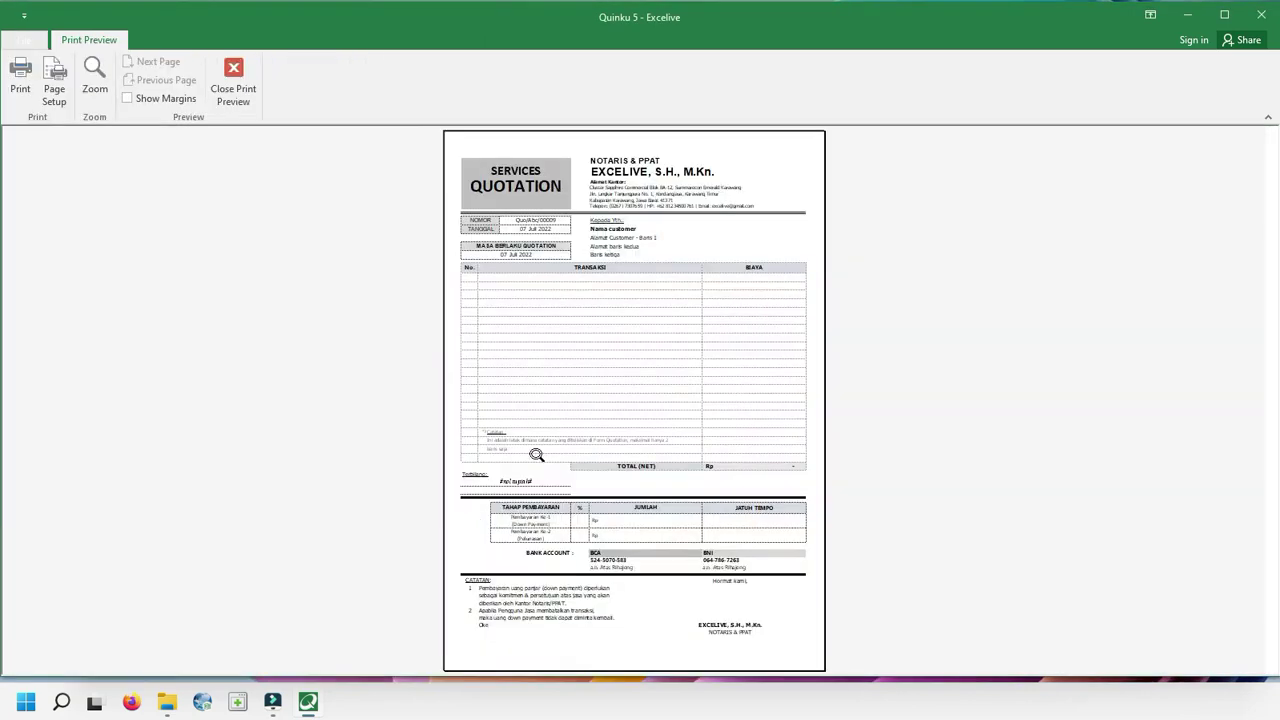
Examine the quotation preview from letterhead to payment stages, bank accounts and notes, and close it.
{"action": "left_click", "coordinate": [557, 192]}
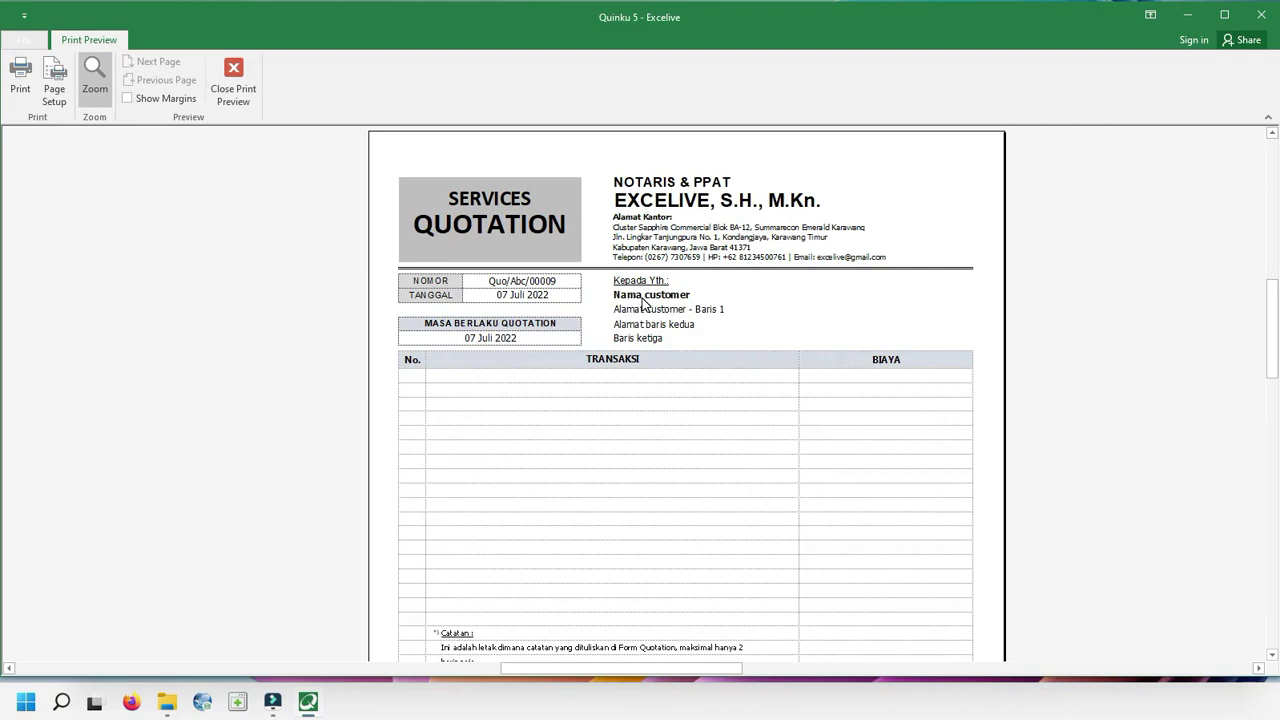
{"action": "scroll", "coordinate": [645, 305], "scroll_direction": "down", "scroll_amount": 1}
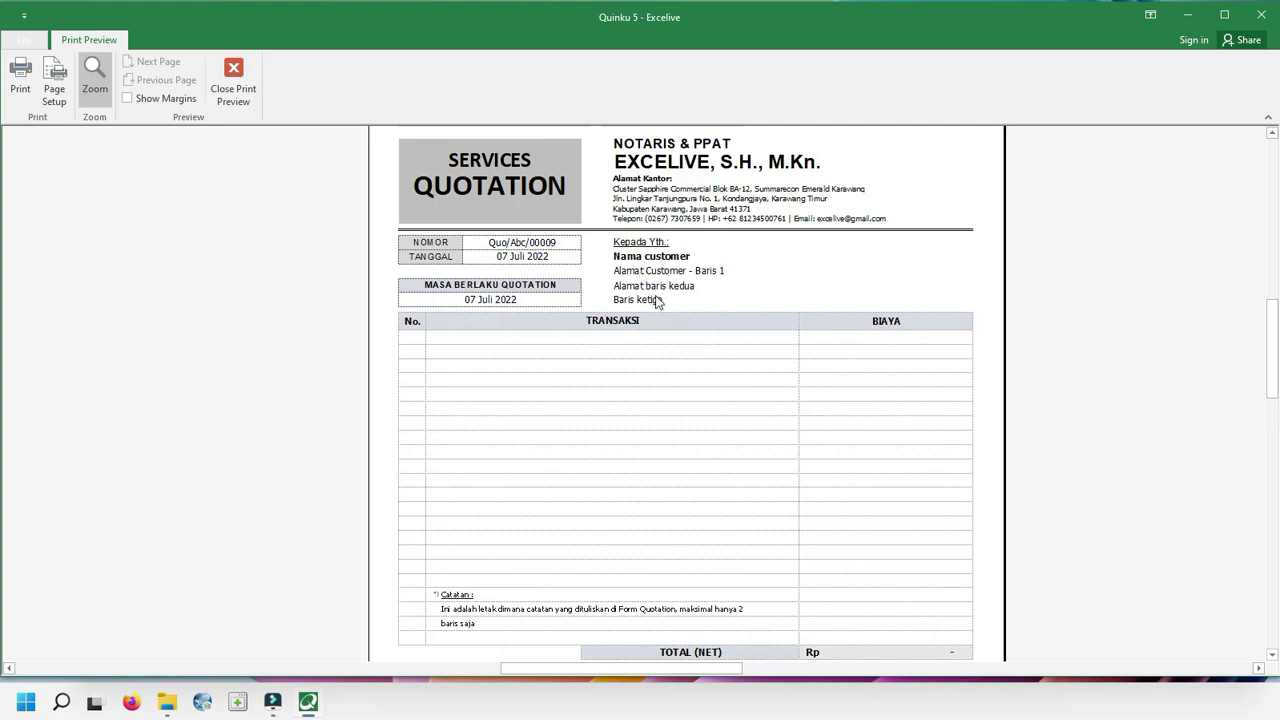
{"action": "scroll", "coordinate": [668, 303], "scroll_direction": "down", "scroll_amount": 2}
{"action": "scroll", "coordinate": [668, 303], "scroll_direction": "down", "scroll_amount": 1}
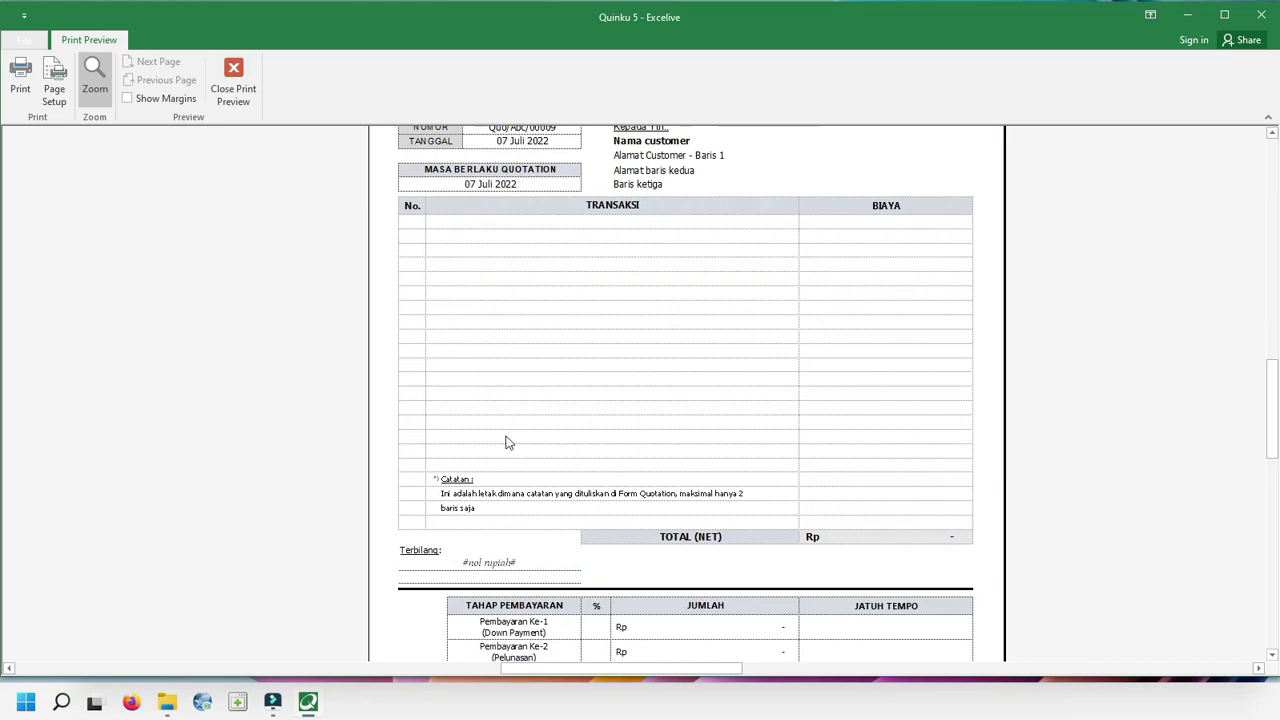
{"action": "scroll", "coordinate": [454, 516], "scroll_direction": "down", "scroll_amount": 1}
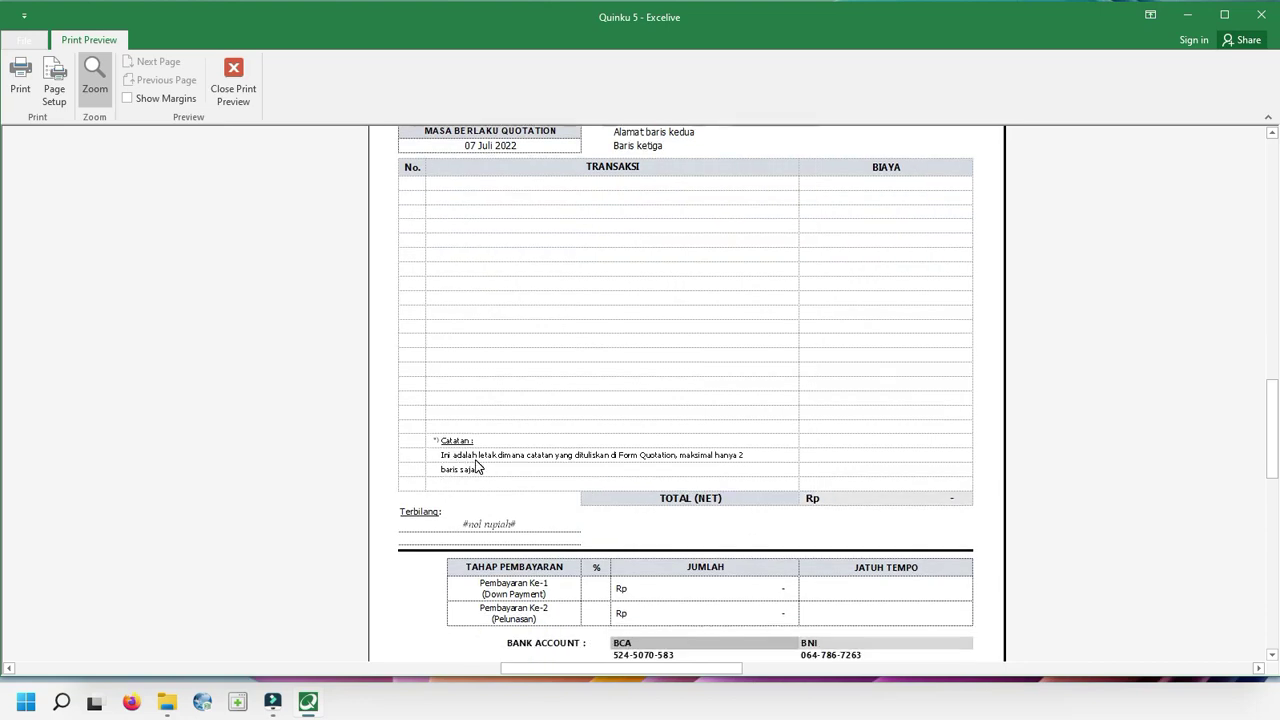
{"action": "scroll", "coordinate": [477, 466], "scroll_direction": "down", "scroll_amount": 2}
{"action": "scroll", "coordinate": [494, 385], "scroll_direction": "down", "scroll_amount": 2}
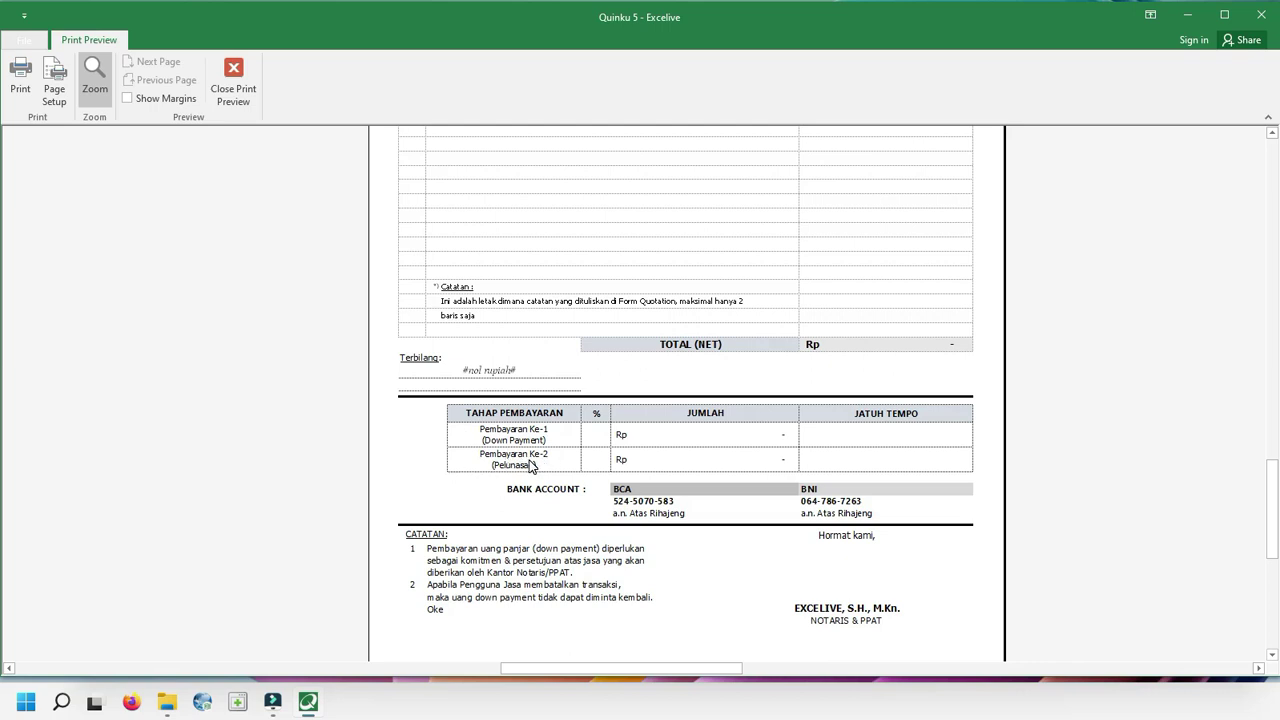
{"action": "scroll", "coordinate": [487, 546], "scroll_direction": "down", "scroll_amount": 1}
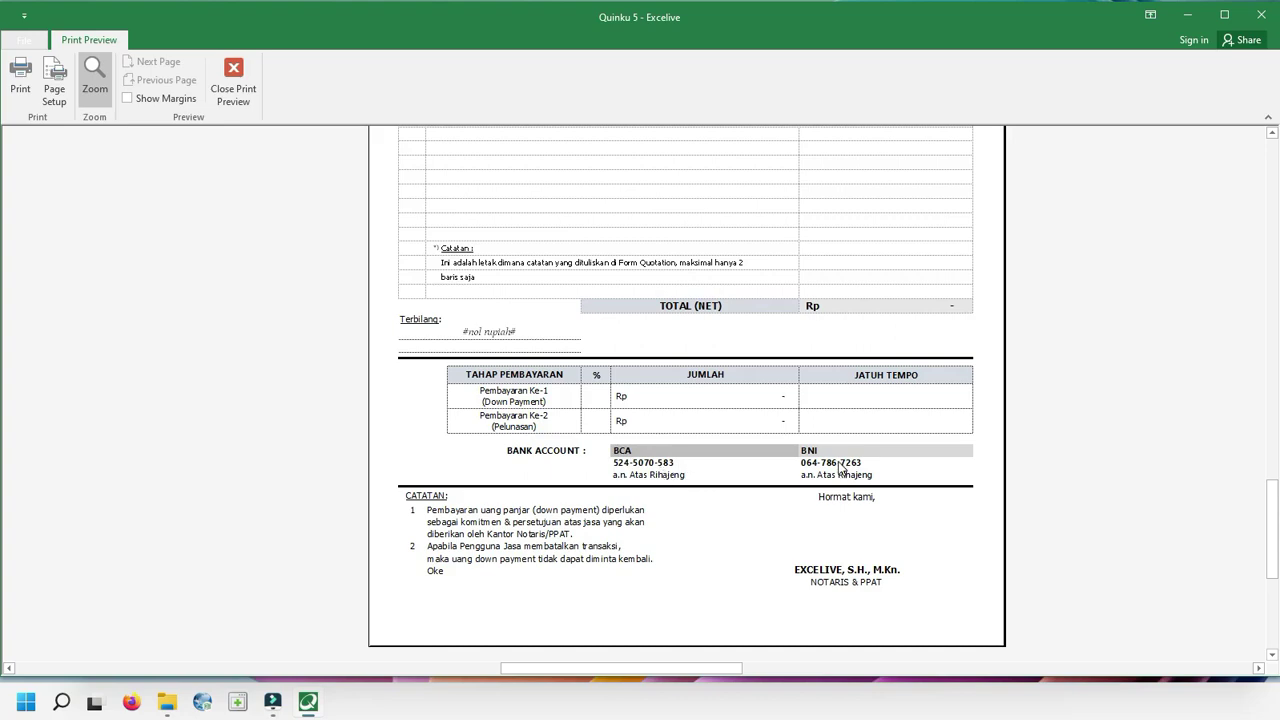
{"action": "scroll", "coordinate": [722, 451], "scroll_direction": "up", "scroll_amount": 3}
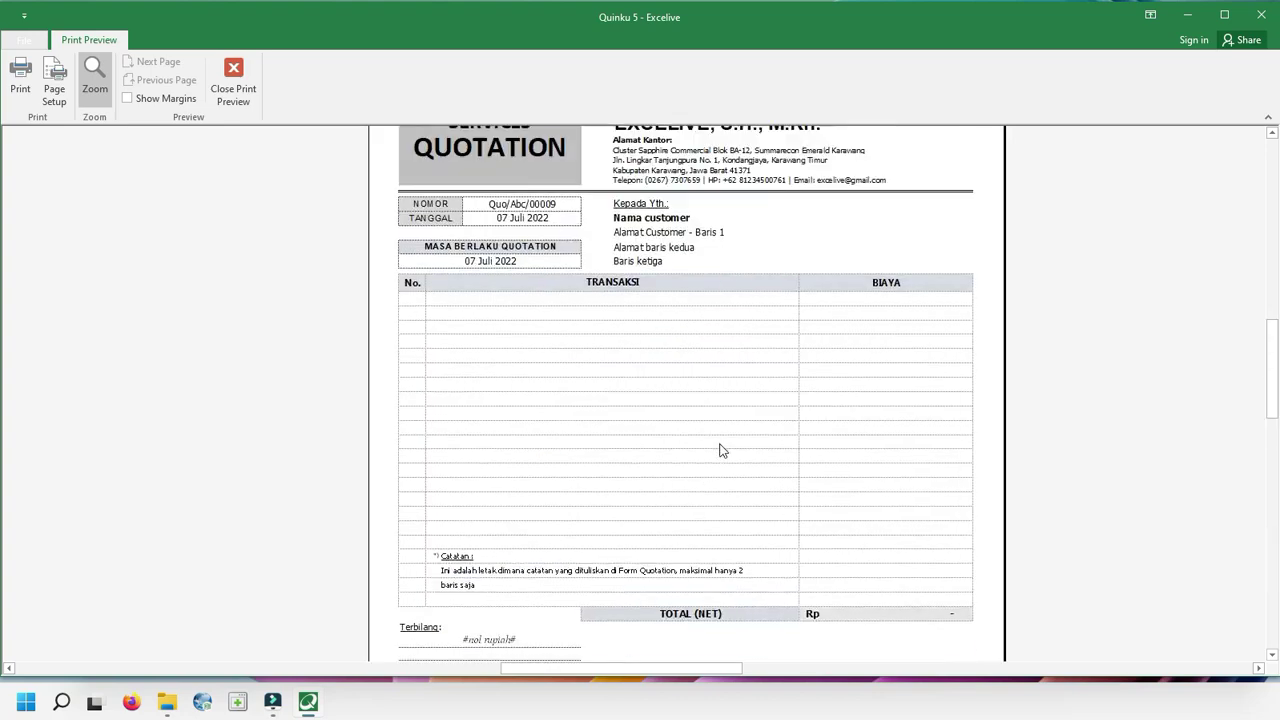
{"action": "scroll", "coordinate": [698, 441], "scroll_direction": "up", "scroll_amount": 1}
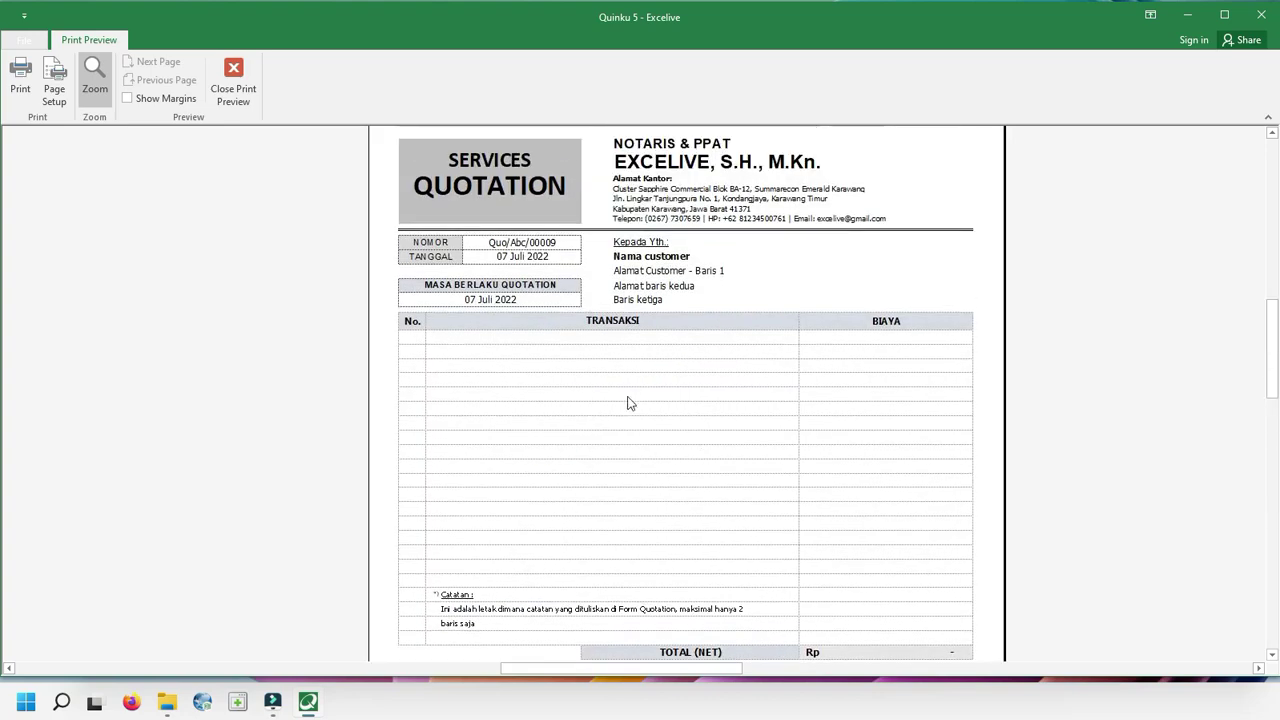
{"action": "left_click", "coordinate": [220, 92]}
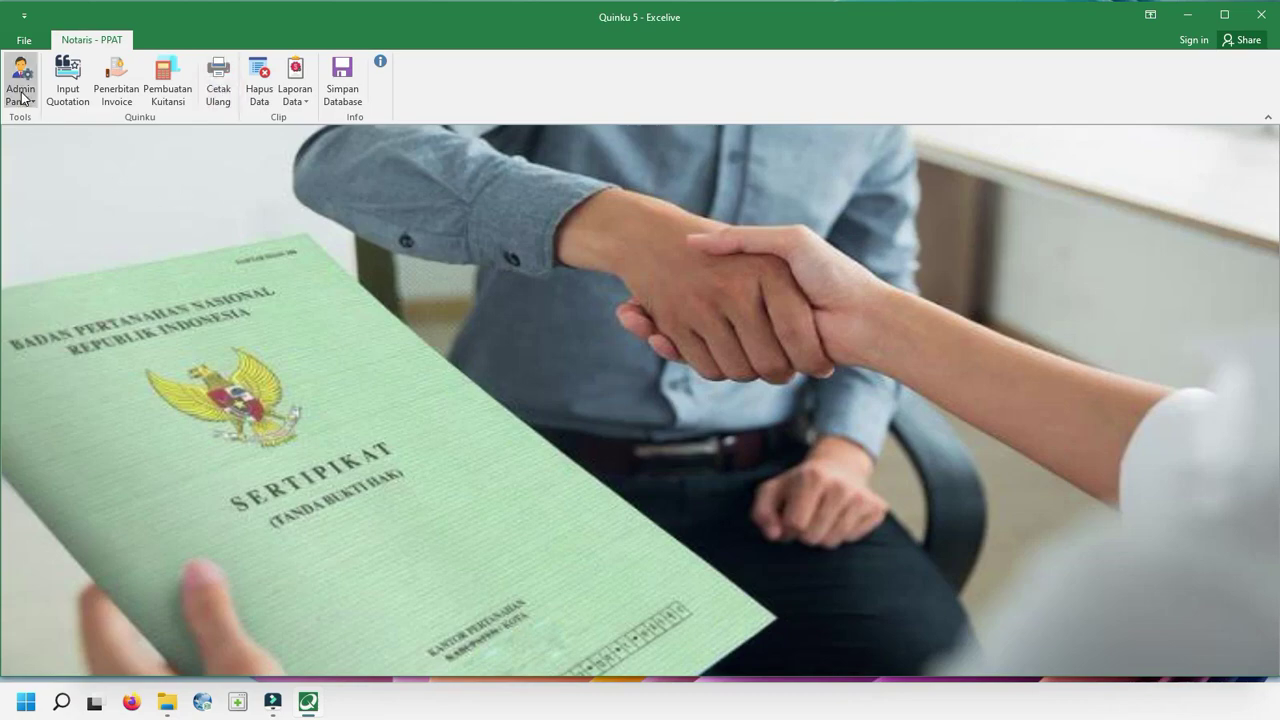
Shorten the payment stage notes to "Pembayaran Ke-1 (Down Payment)" and "Pembayaran Ke-2 (Pelunasan)" in the admin form and save them.
{"action": "left_click", "coordinate": [22, 95]}
{"action": "left_click", "coordinate": [55, 118]}
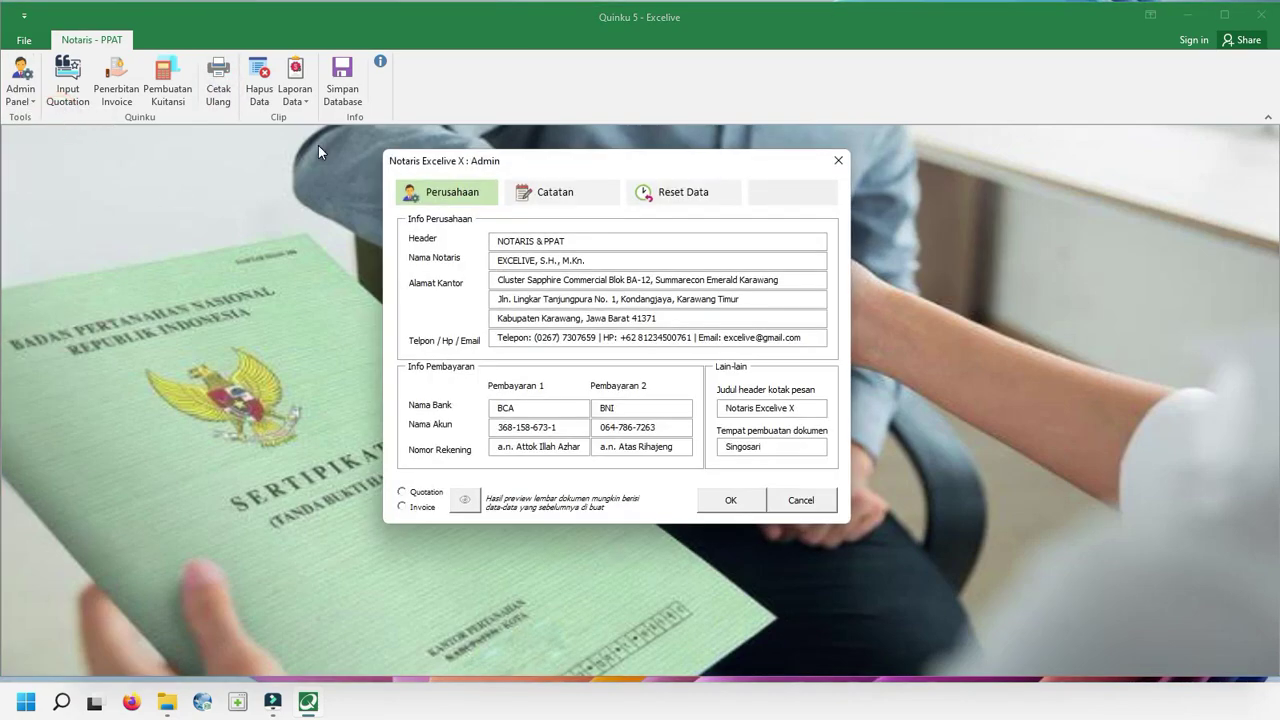
{"action": "left_click", "coordinate": [556, 198]}
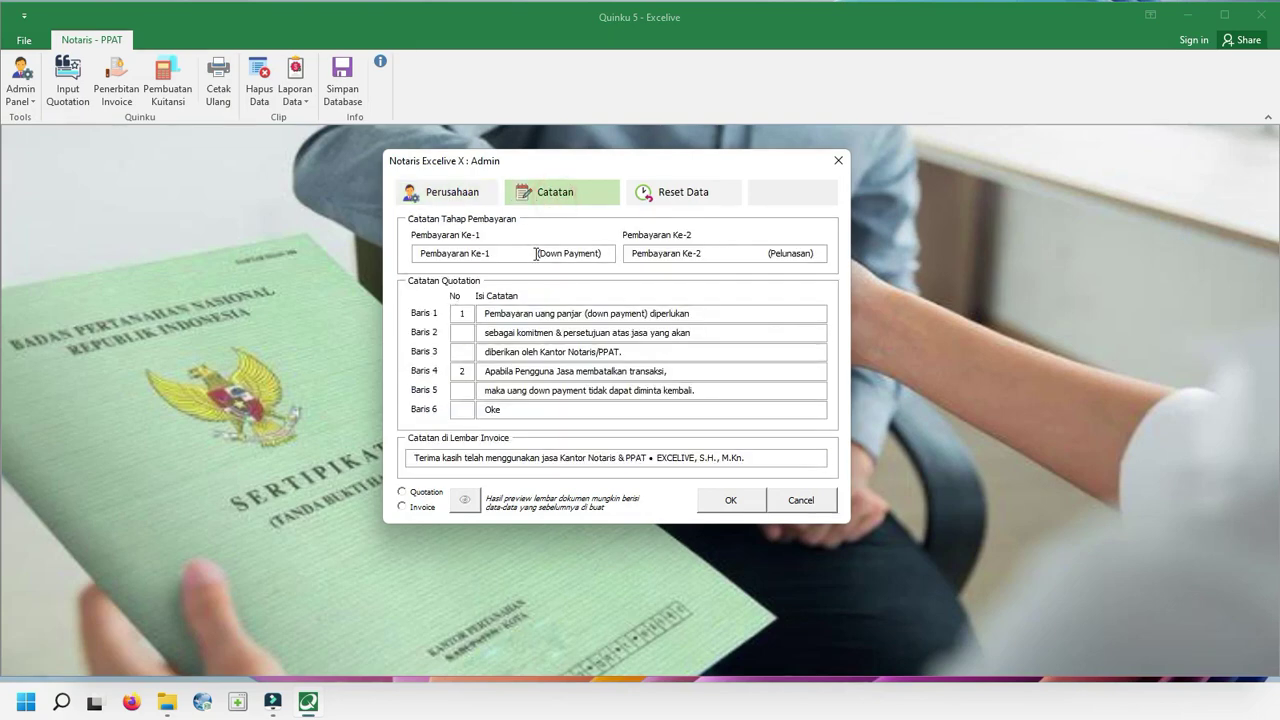
{"action": "left_click_drag", "start_coordinate": [538, 258], "coordinate": [493, 258]}
{"action": "key", "text": "BackSpace"}
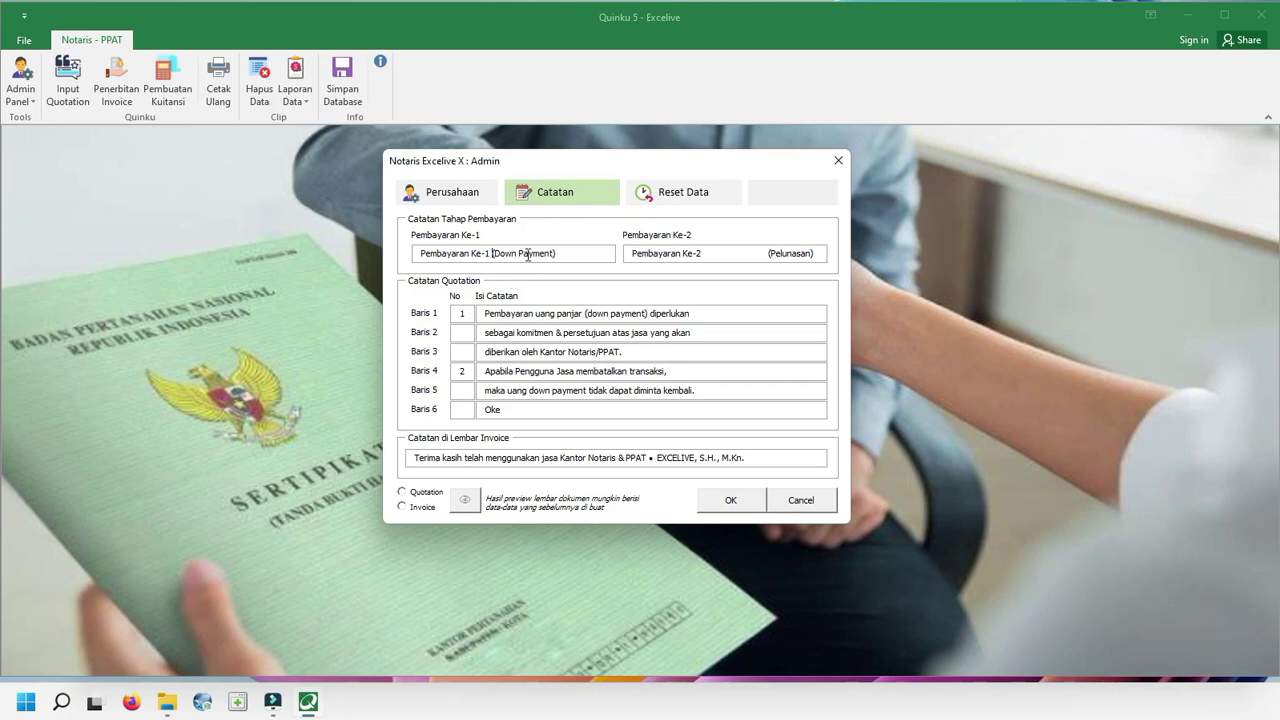
{"action": "left_click_drag", "start_coordinate": [705, 252], "coordinate": [767, 253]}
{"action": "key", "text": "BackSpace"}
{"action": "left_click", "coordinate": [733, 500]}
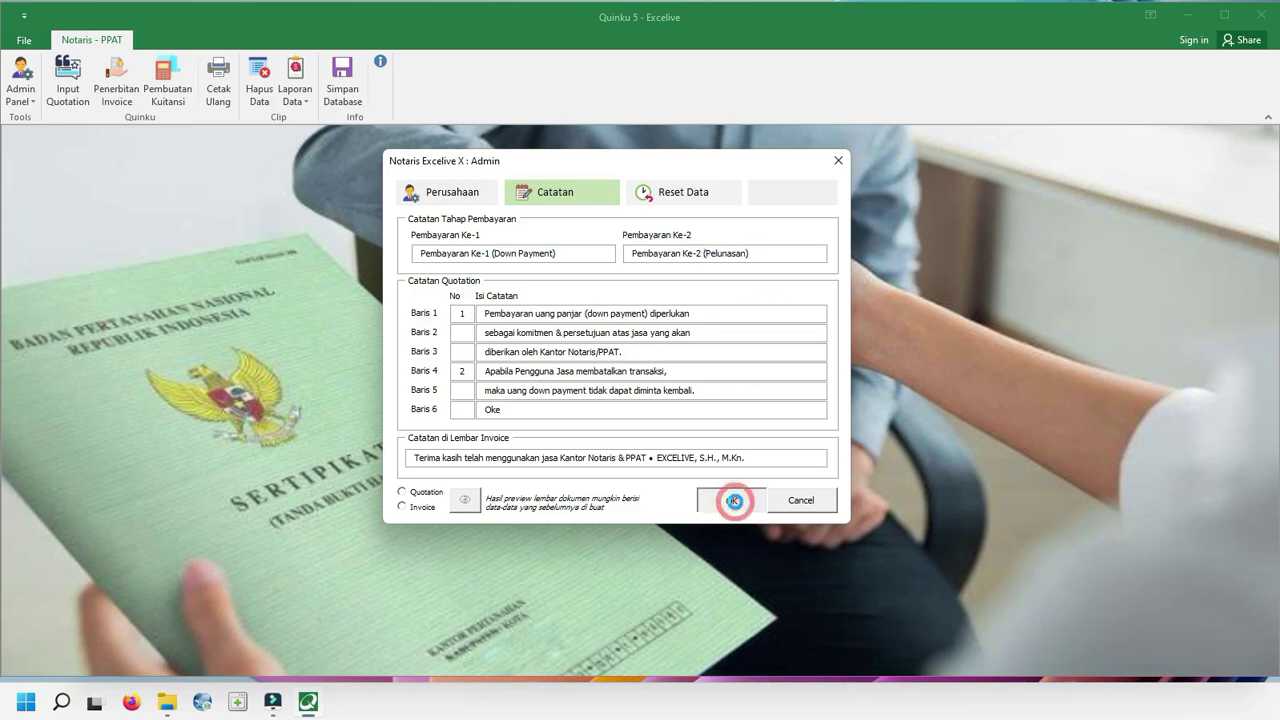
{"action": "left_click", "coordinate": [812, 333]}
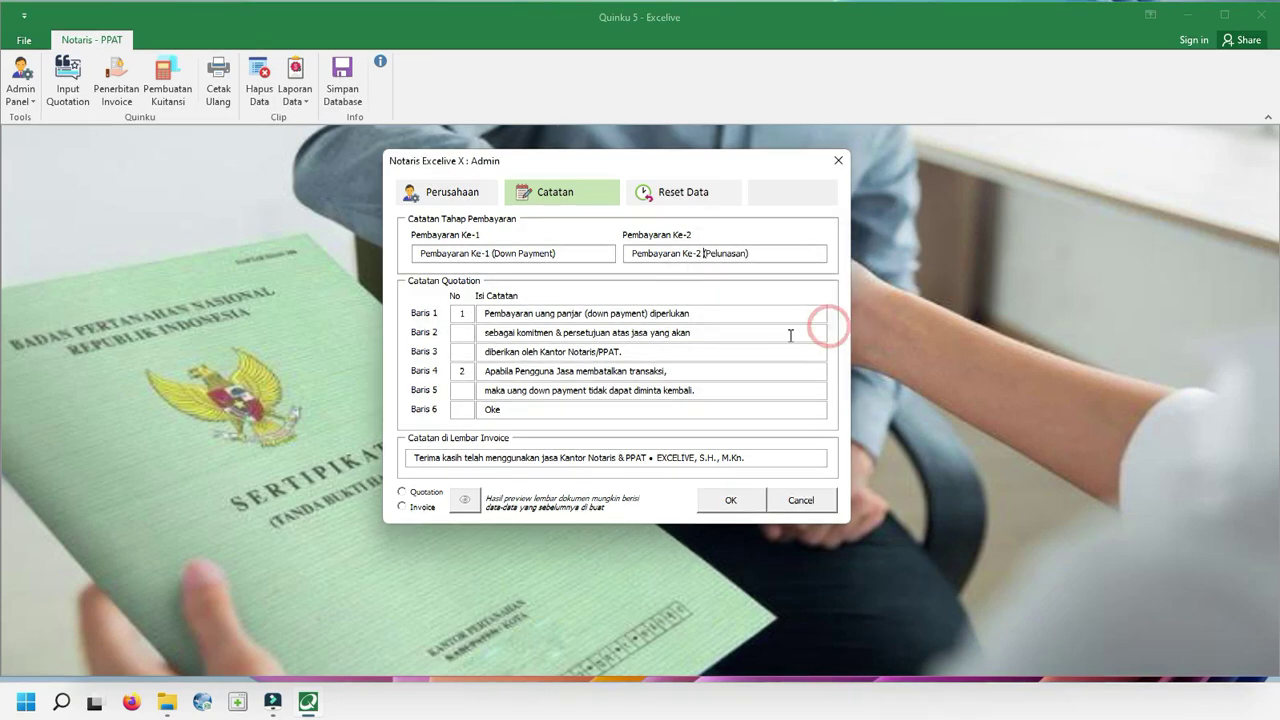
Preview the quotation again to check how the edited payment stage notes are laid out, and close the preview.
{"action": "left_click", "coordinate": [410, 494]}
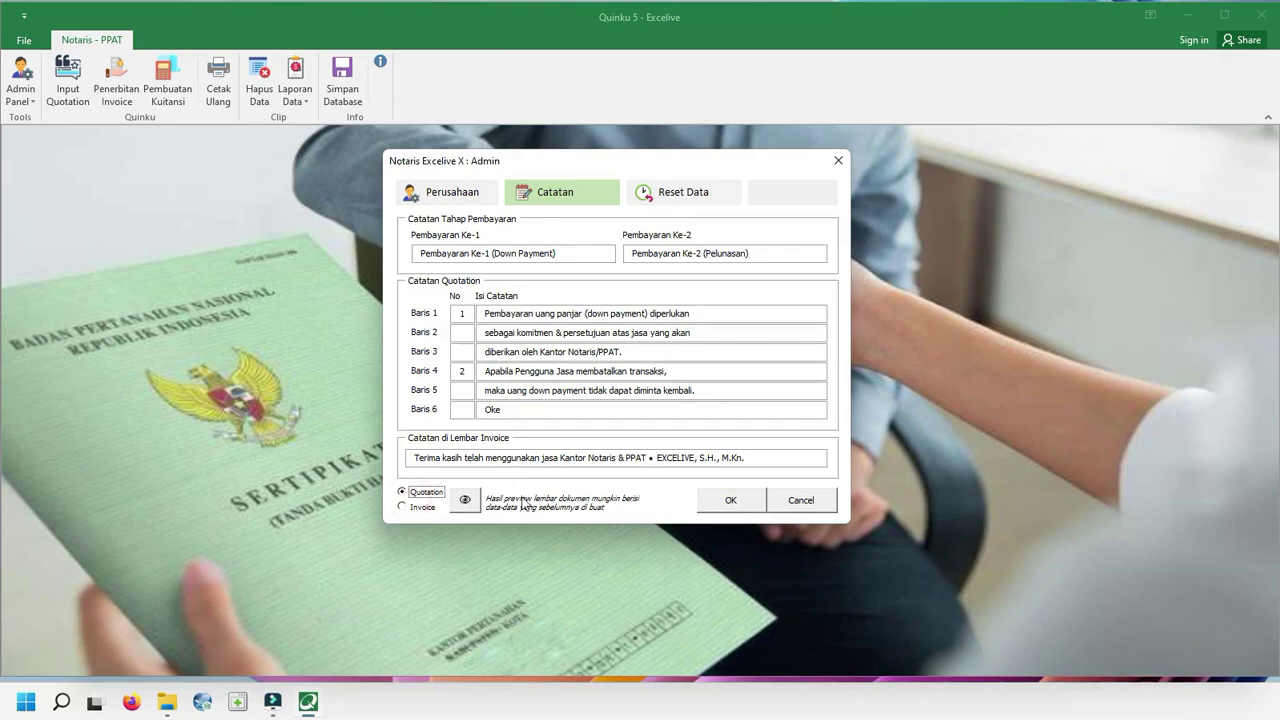
{"action": "left_click", "coordinate": [466, 500]}
{"action": "scroll", "coordinate": [513, 475], "scroll_direction": "down", "scroll_amount": 3}
{"action": "scroll", "coordinate": [513, 475], "scroll_direction": "down", "scroll_amount": 1}
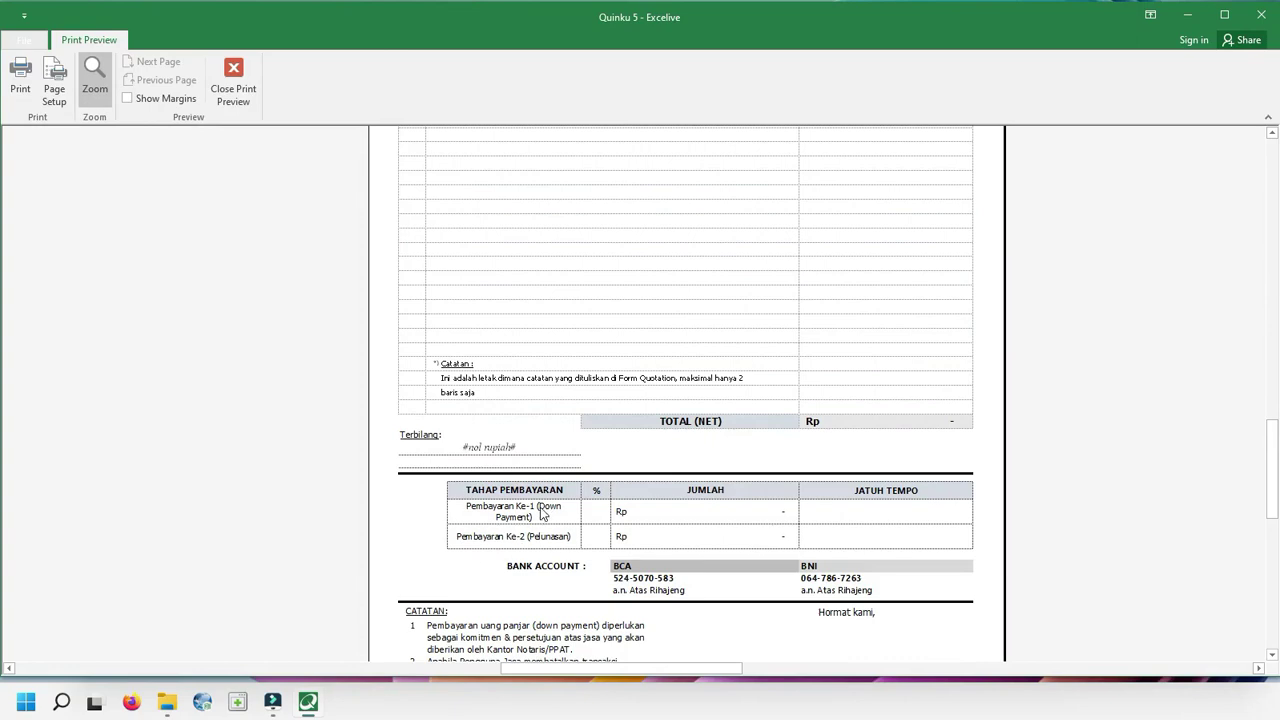
{"action": "scroll", "coordinate": [540, 490], "scroll_direction": "up", "scroll_amount": 7}
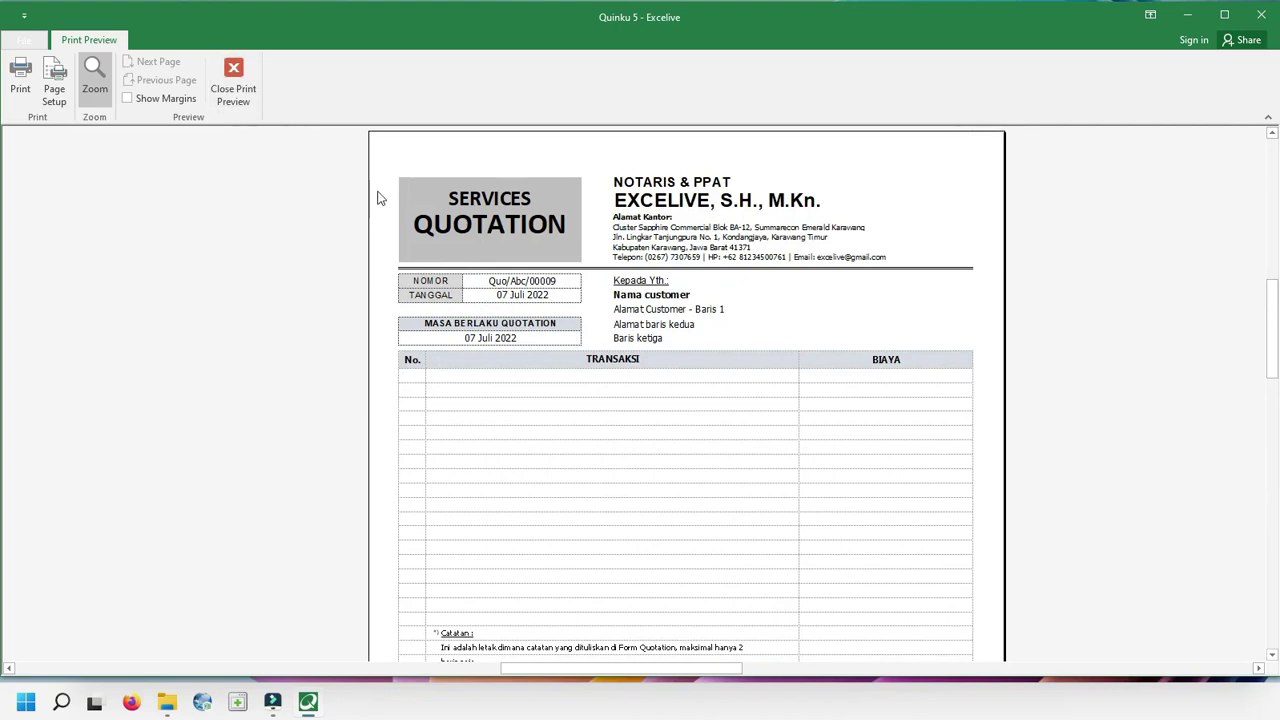
{"action": "left_click", "coordinate": [244, 75]}
Reset the application database from the admin form's reset settings to enable the quotation and invoice numbering options.
{"action": "left_click", "coordinate": [20, 88]}
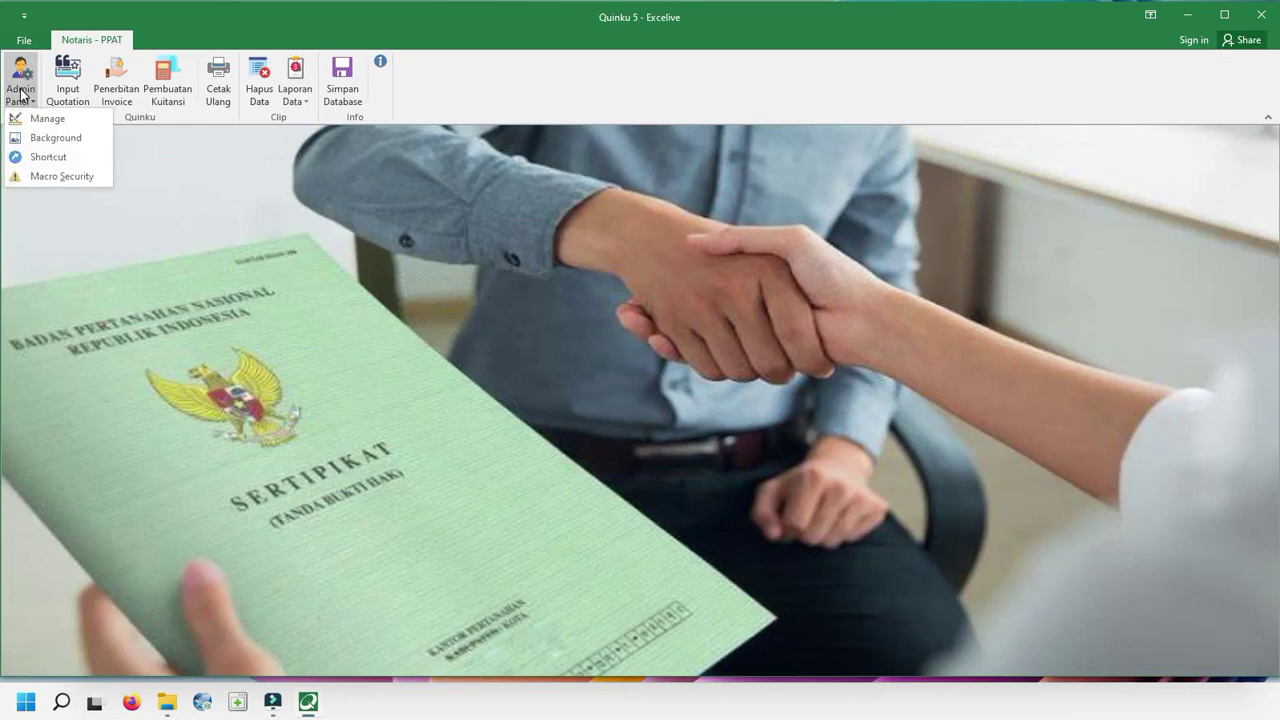
{"action": "left_click", "coordinate": [47, 121]}
{"action": "left_click", "coordinate": [672, 195]}
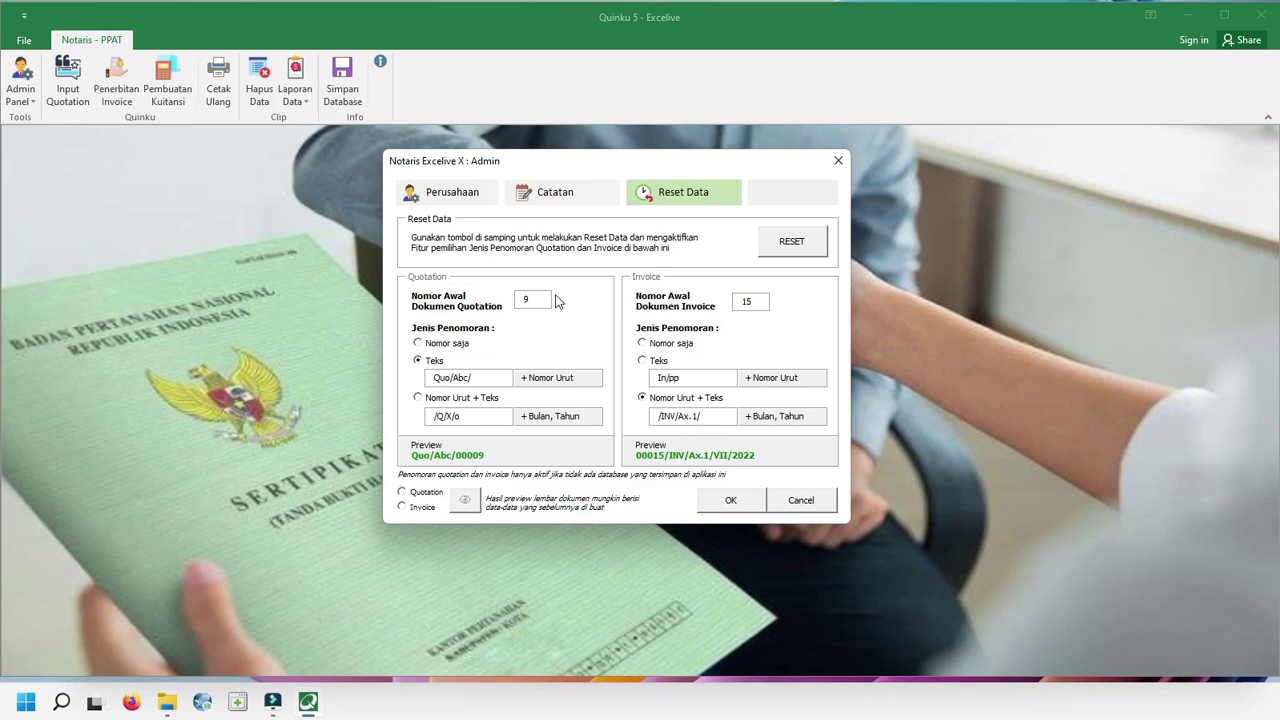
{"action": "left_click", "coordinate": [530, 300]}
{"action": "left_click", "coordinate": [514, 383]}
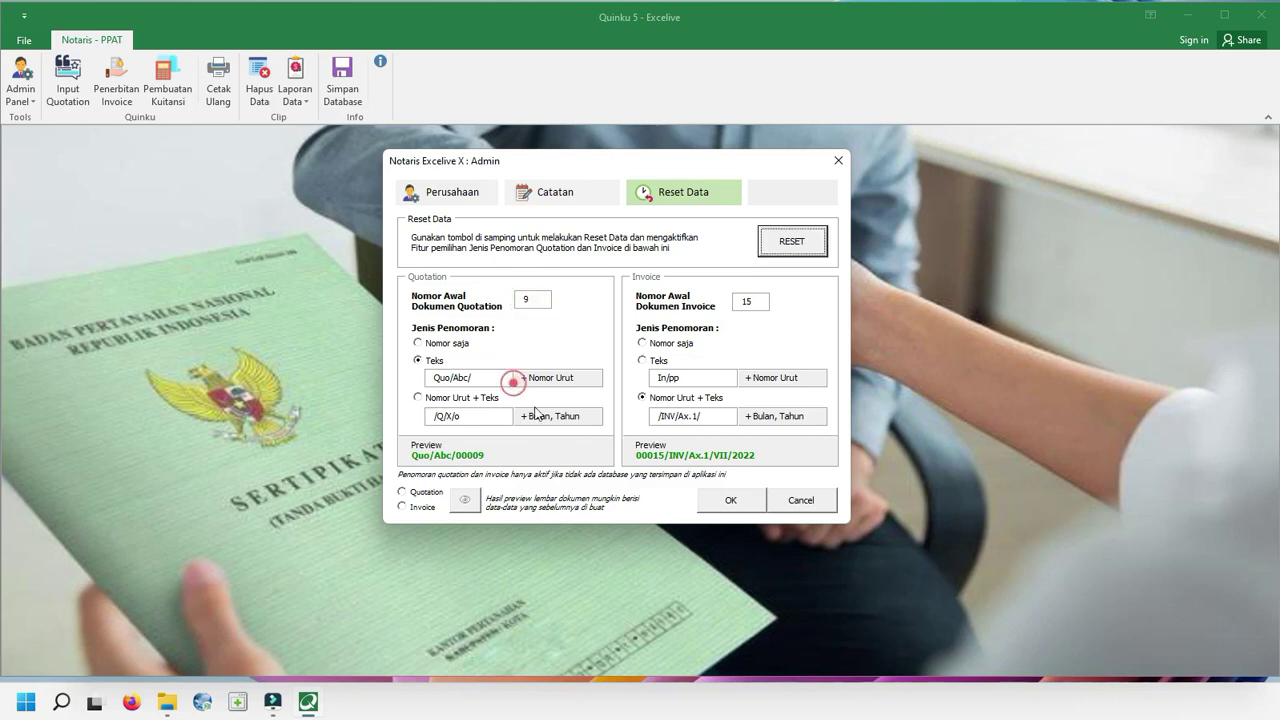
{"action": "left_click", "coordinate": [652, 361]}
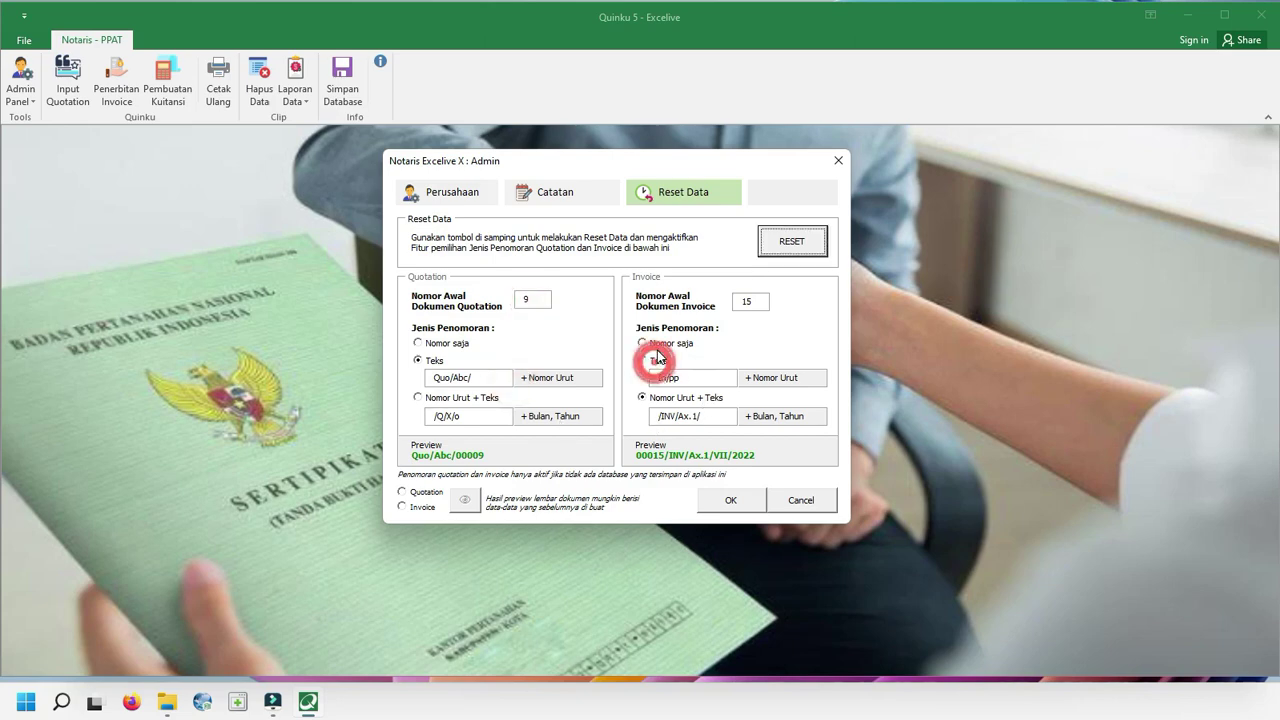
{"action": "left_click", "coordinate": [790, 245]}
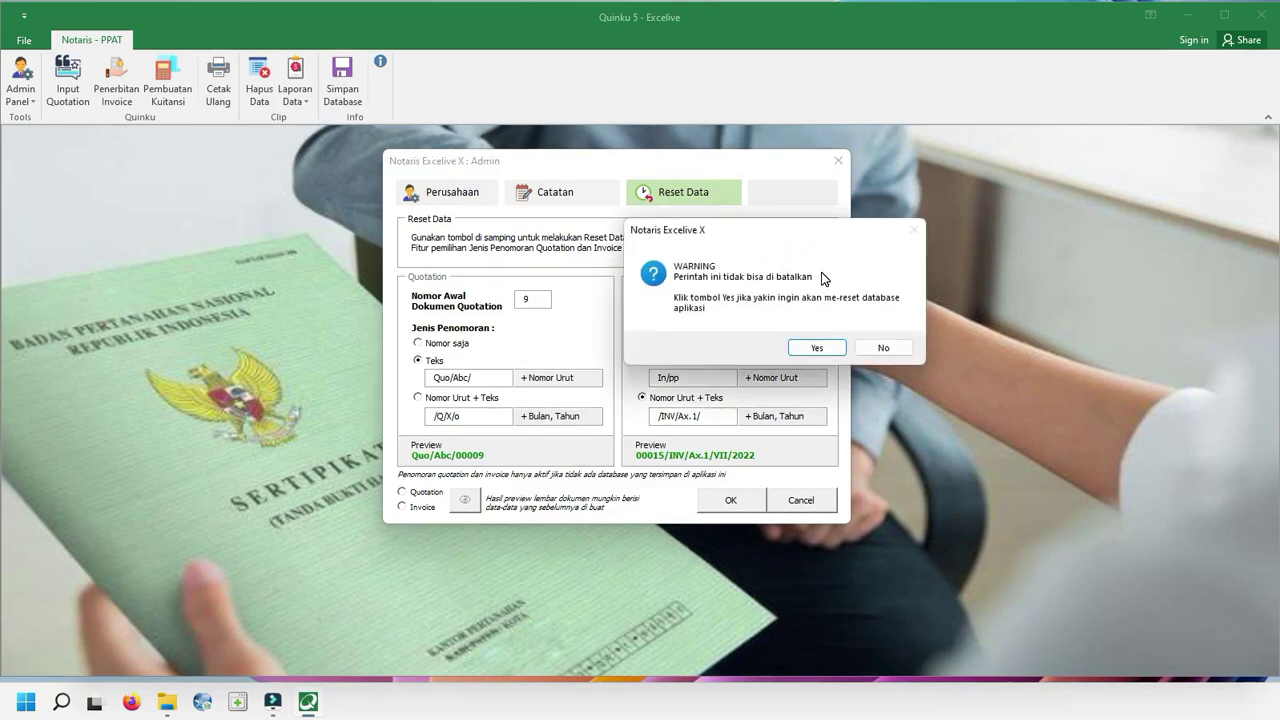
{"action": "left_click", "coordinate": [829, 352]}
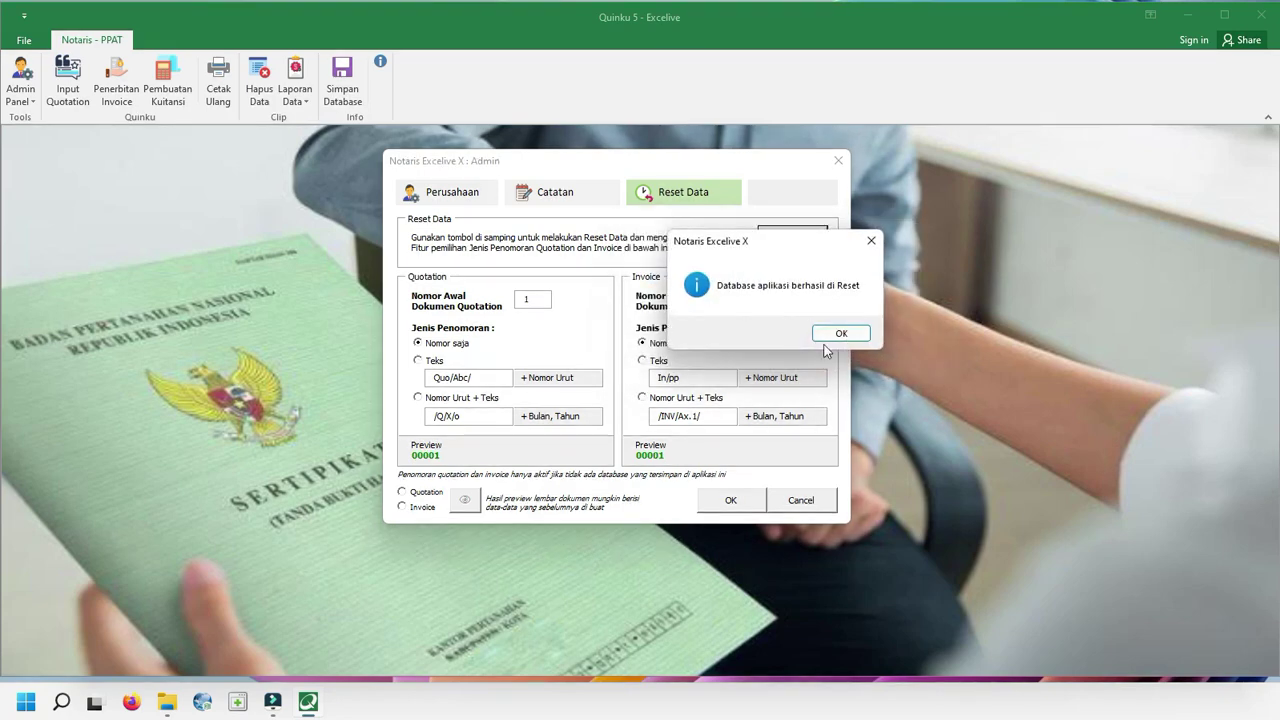
{"action": "left_click", "coordinate": [841, 334]}
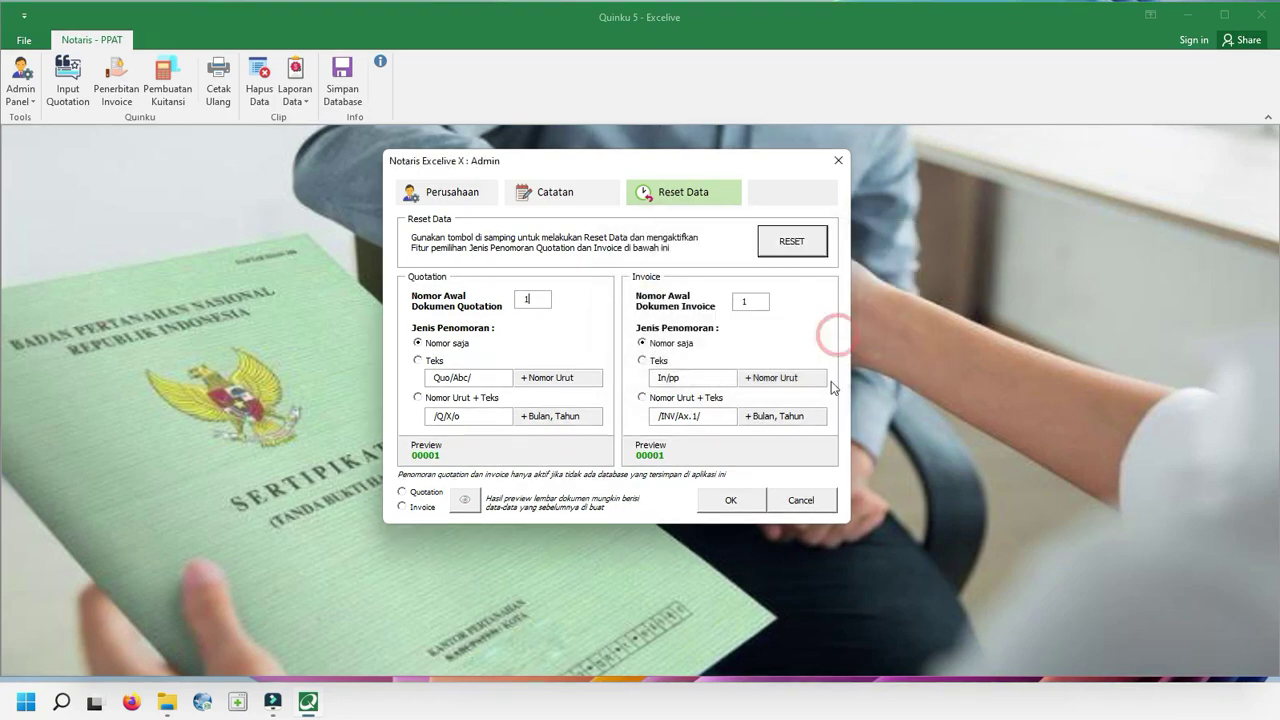
Set the starting document number to 10 for quotations and 5 for invoices.
{"action": "left_click", "coordinate": [520, 305]}
{"action": "double_click", "coordinate": [740, 302]}
{"action": "left_click", "coordinate": [755, 306]}
{"action": "left_click", "coordinate": [531, 299]}
{"action": "type", "text": "0"}
{"action": "double_click", "coordinate": [752, 304]}
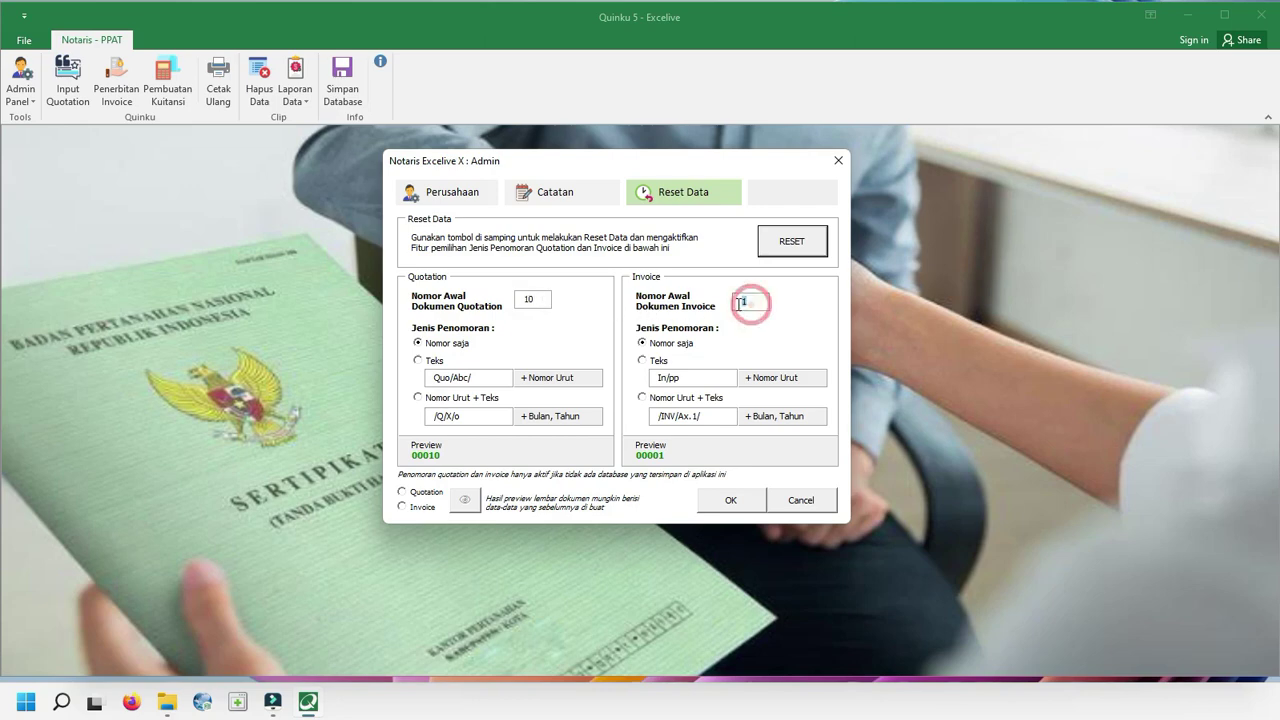
{"action": "type", "text": "5"}
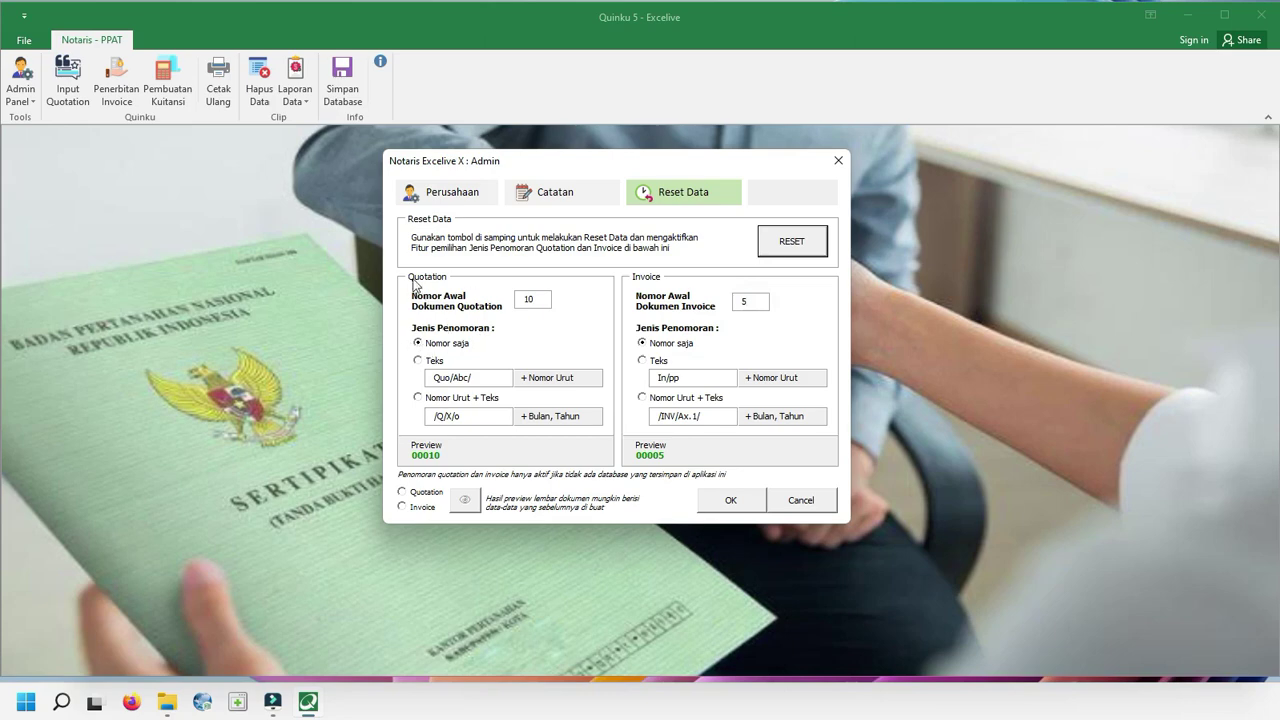
Switch both the quotation and the invoice numbering type to Teks, a text prefix plus serial number.
{"action": "left_click", "coordinate": [432, 362]}
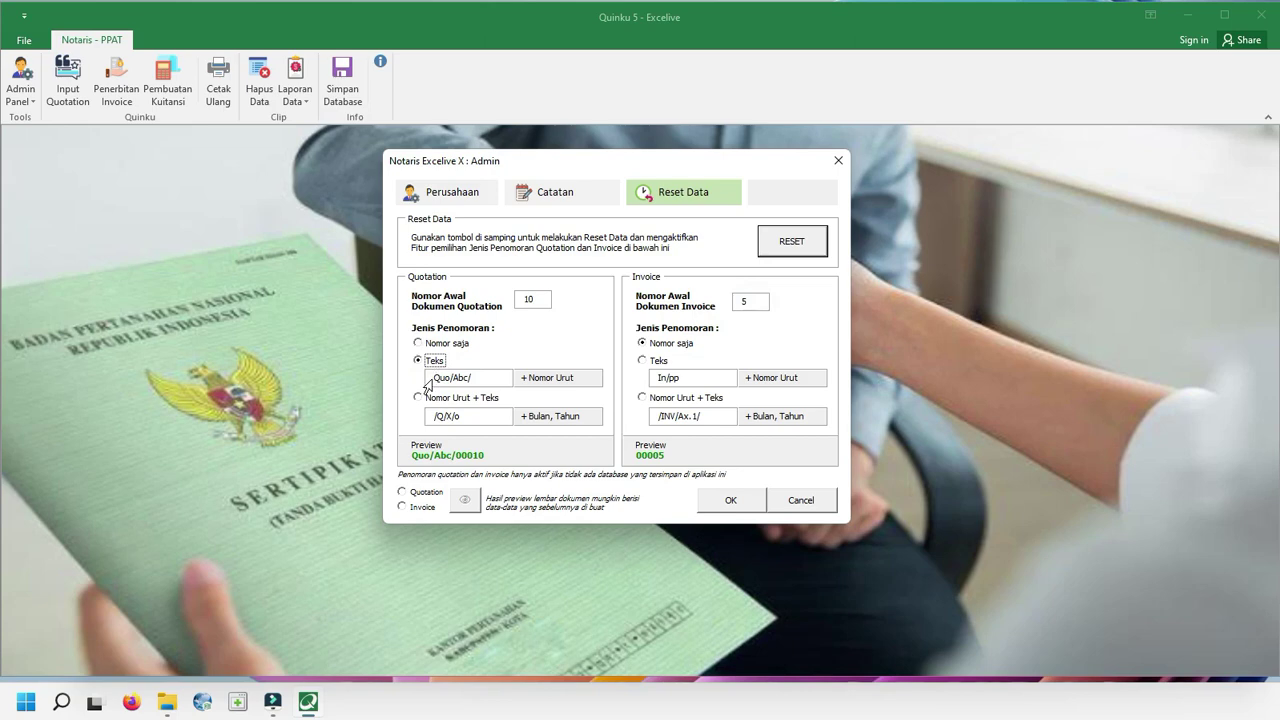
{"action": "left_click_drag", "start_coordinate": [429, 379], "coordinate": [475, 383]}
{"action": "left_click", "coordinate": [653, 362]}
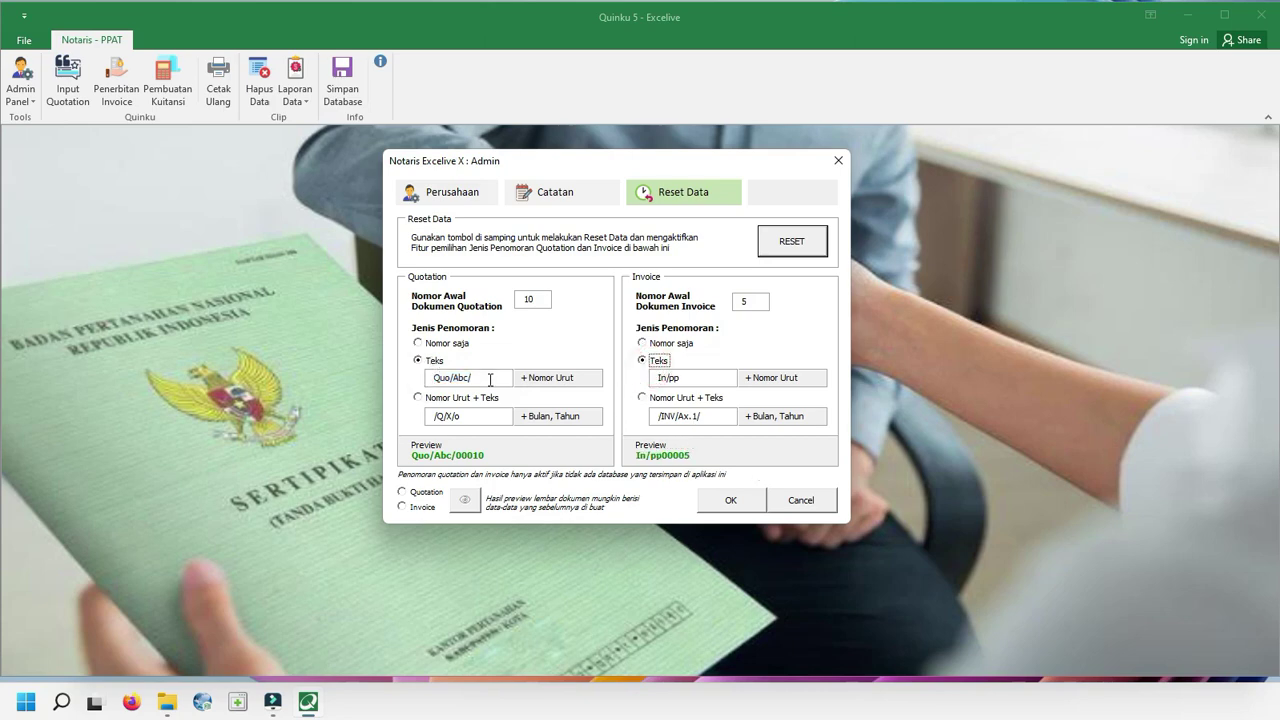
{"action": "left_click", "coordinate": [487, 377]}
{"action": "left_click", "coordinate": [697, 377]}
Change the quotation numbering type to Nomor Urut + Teks with the text "/Quo/A/".
{"action": "left_click", "coordinate": [426, 398]}
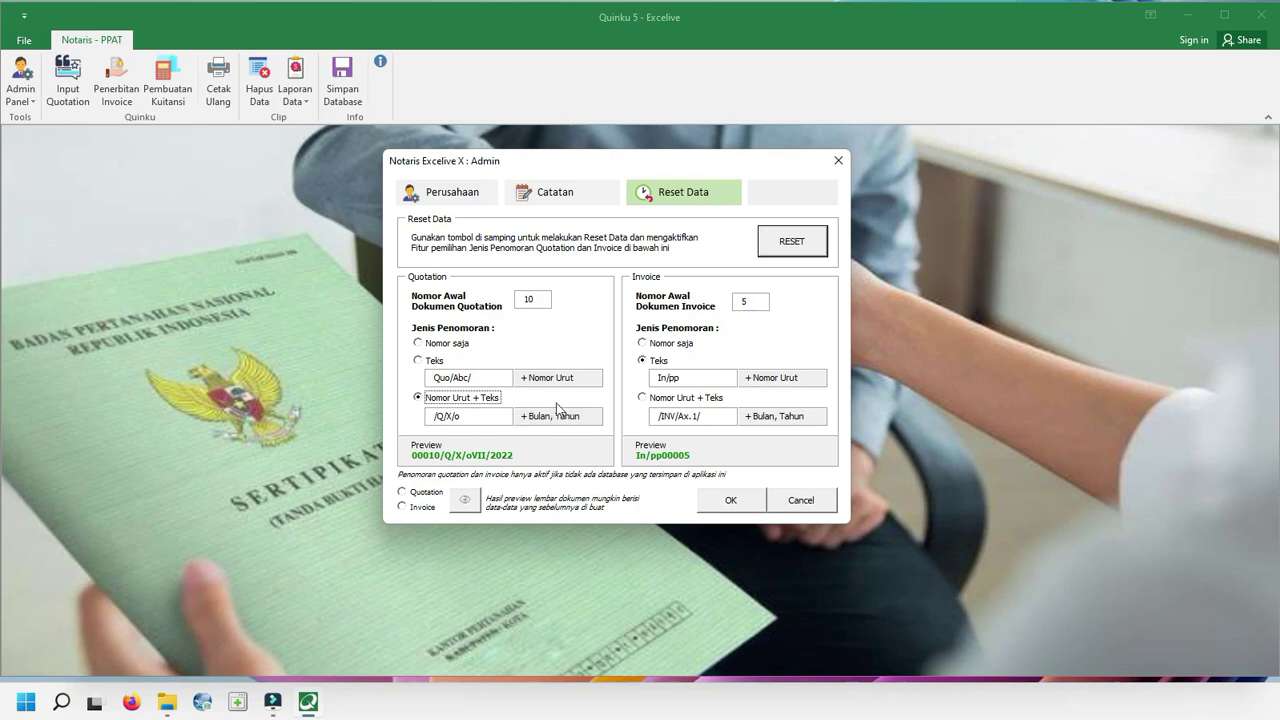
{"action": "left_click_drag", "start_coordinate": [446, 416], "coordinate": [461, 417]}
{"action": "key", "text": "BackSpace"}
{"action": "key", "text": "BackSpace"}
{"action": "type", "text": "uo/A/"}
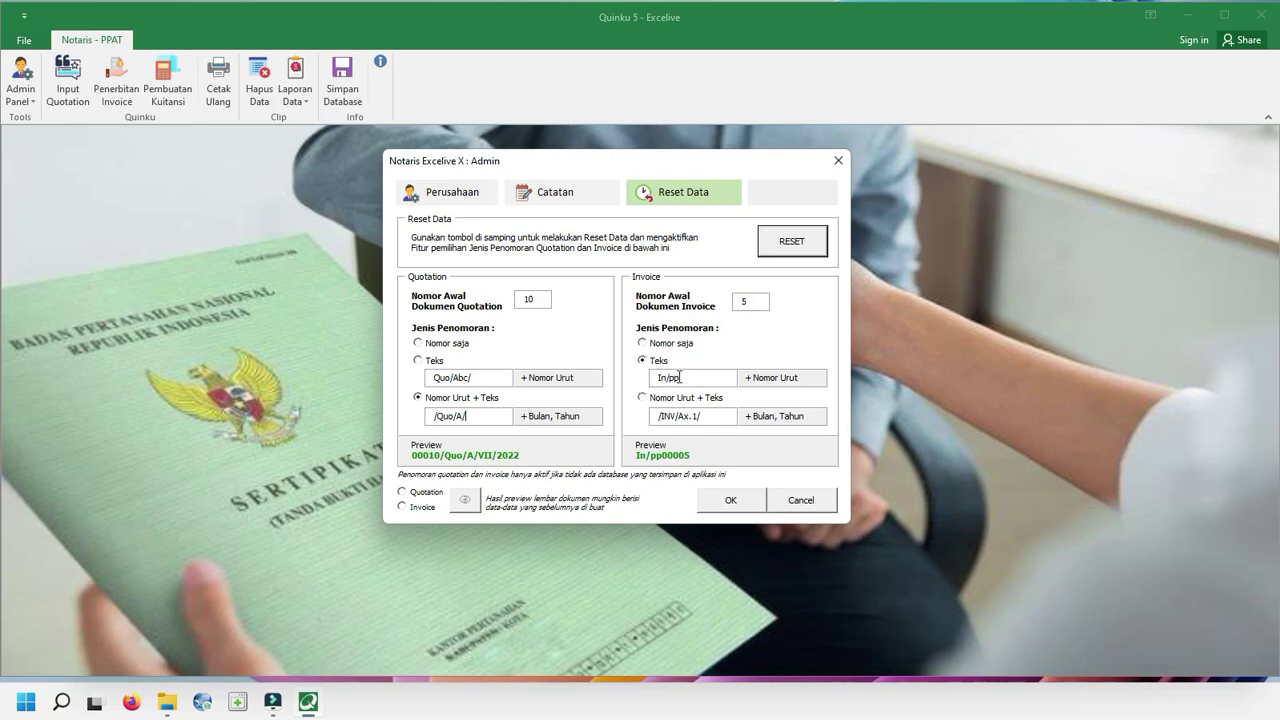
Change the invoice numbering text to "Invoice/" and save the numbering settings.
{"action": "left_click_drag", "start_coordinate": [682, 377], "coordinate": [638, 392]}
{"action": "type", "text": "Invoice/"}
{"action": "left_click", "coordinate": [750, 509]}
{"action": "left_click", "coordinate": [750, 510]}
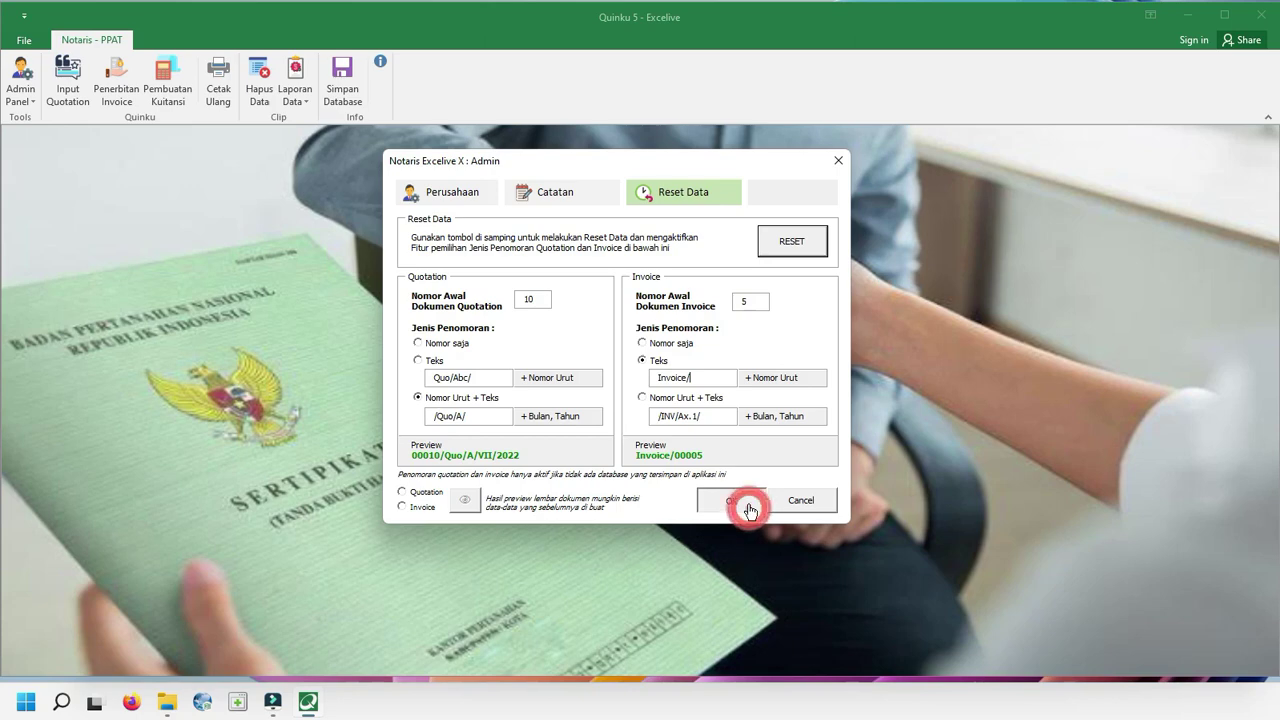
{"action": "left_click", "coordinate": [825, 333]}
Preview the invoice sheet to check its document number and the referenced quotation number, and close the preview.
{"action": "left_click", "coordinate": [427, 508]}
{"action": "left_click", "coordinate": [466, 499]}
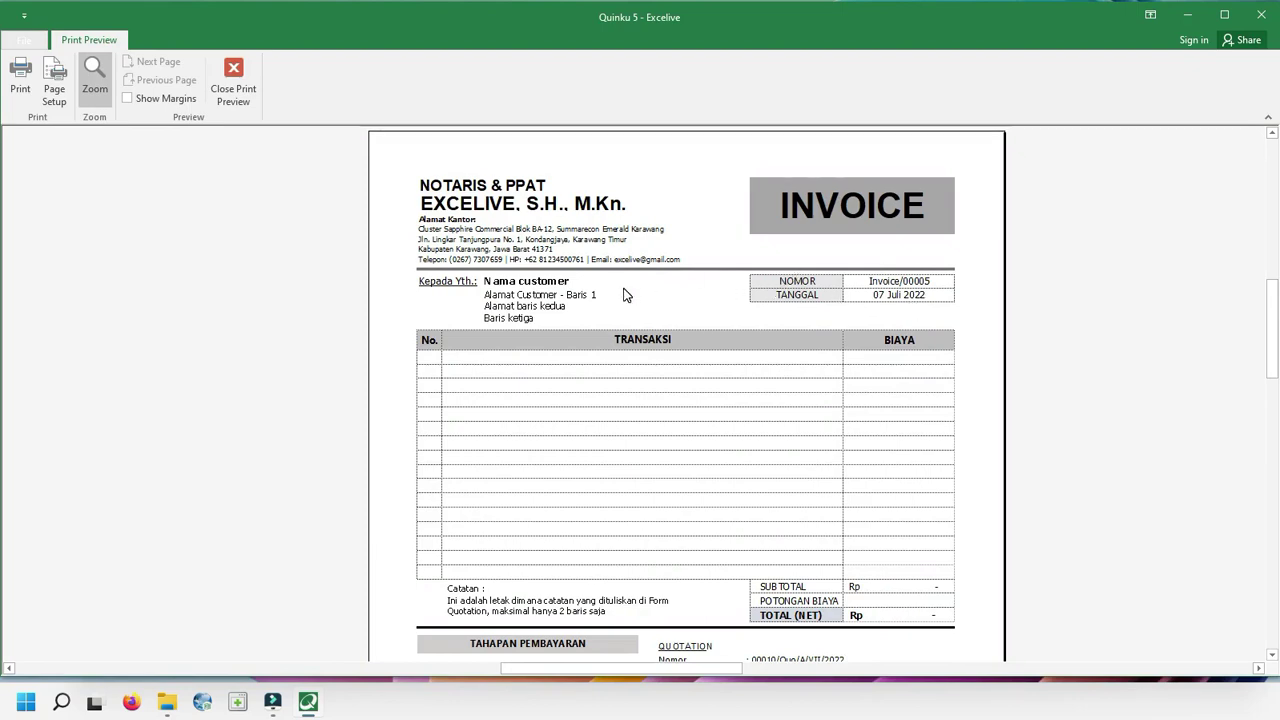
{"action": "scroll", "coordinate": [652, 320], "scroll_direction": "down", "scroll_amount": 1}
{"action": "scroll", "coordinate": [652, 320], "scroll_direction": "down", "scroll_amount": 3}
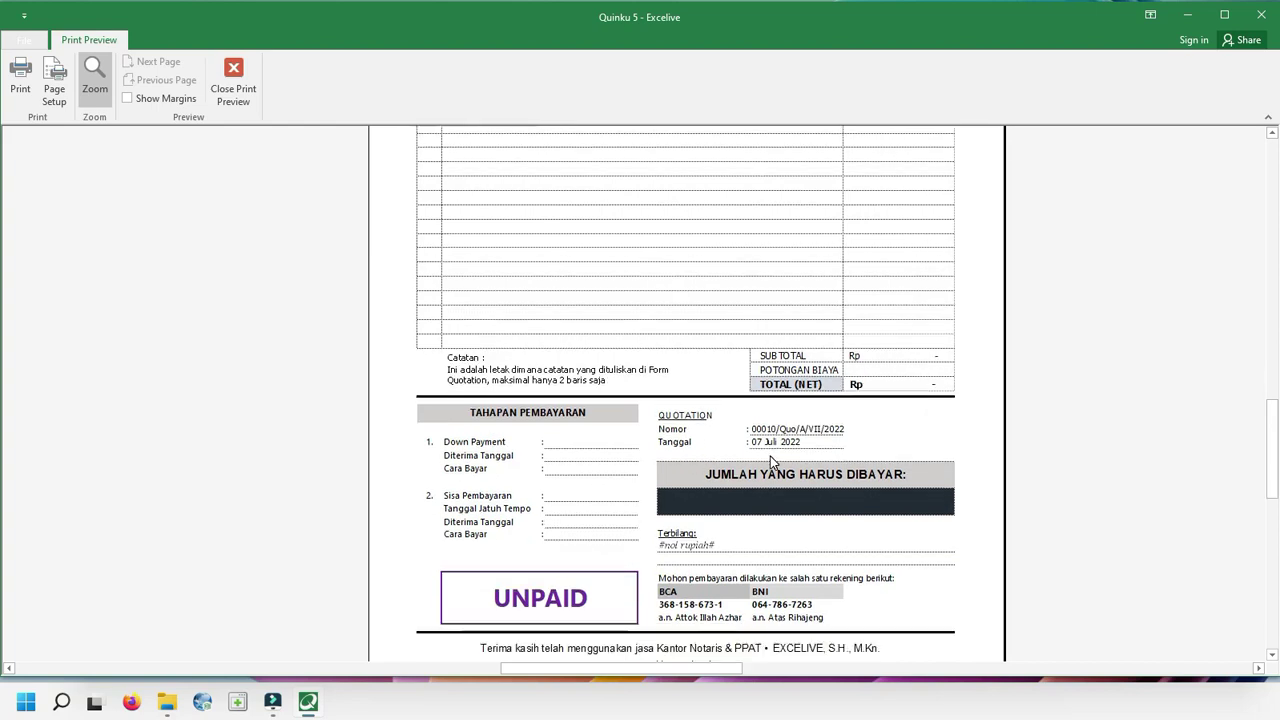
{"action": "scroll", "coordinate": [770, 456], "scroll_direction": "down", "scroll_amount": 1}
{"action": "scroll", "coordinate": [767, 438], "scroll_direction": "down", "scroll_amount": 5}
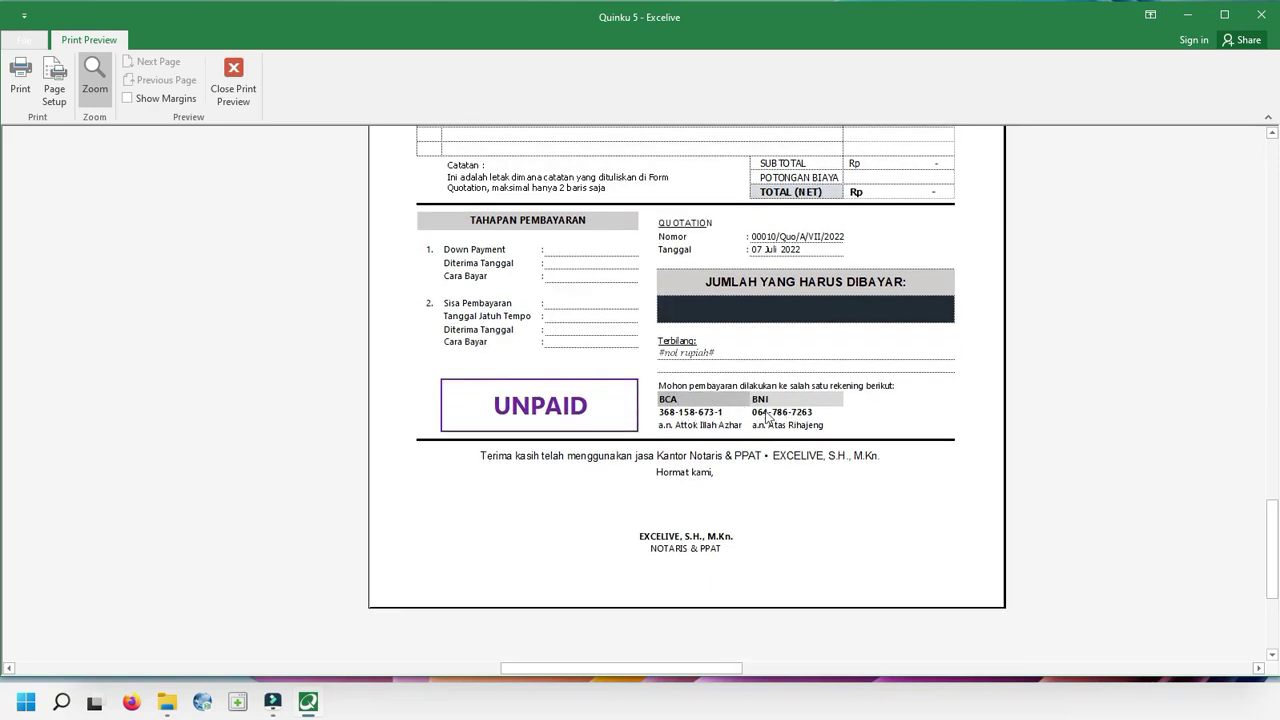
{"action": "scroll", "coordinate": [746, 422], "scroll_direction": "up", "scroll_amount": 9}
{"action": "scroll", "coordinate": [746, 422], "scroll_direction": "up", "scroll_amount": 3}
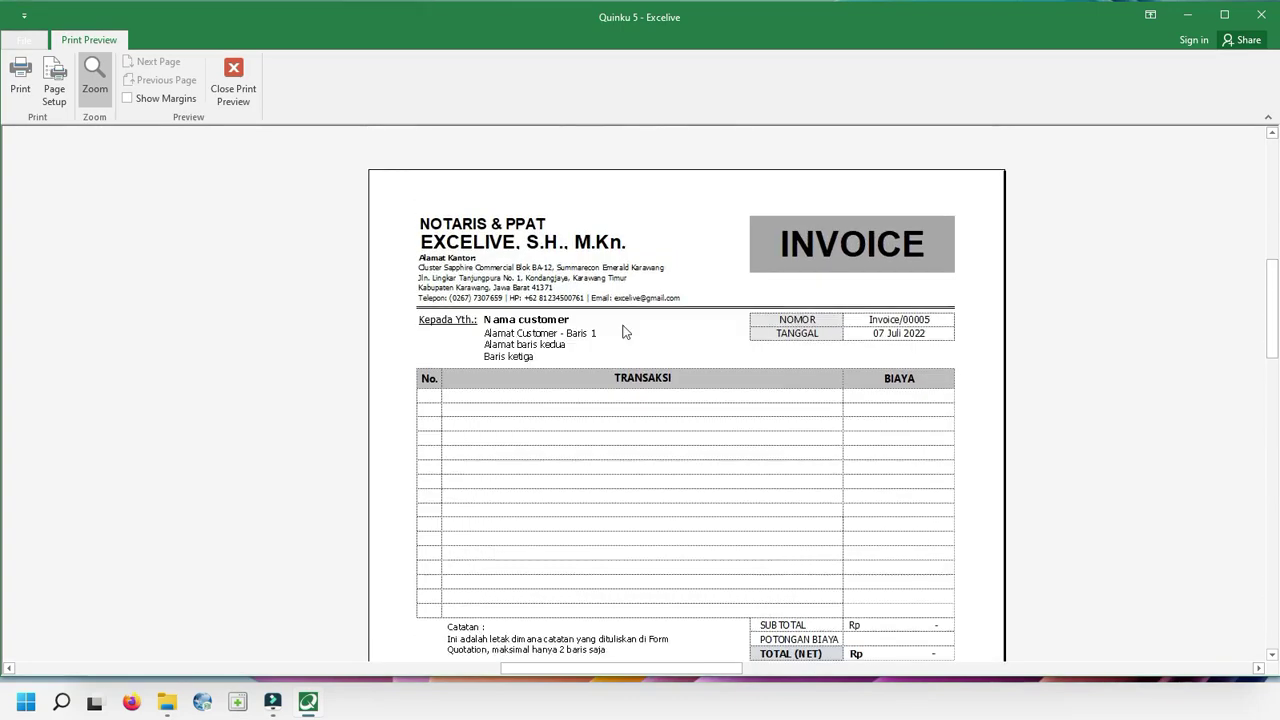
{"action": "left_click", "coordinate": [240, 85]}
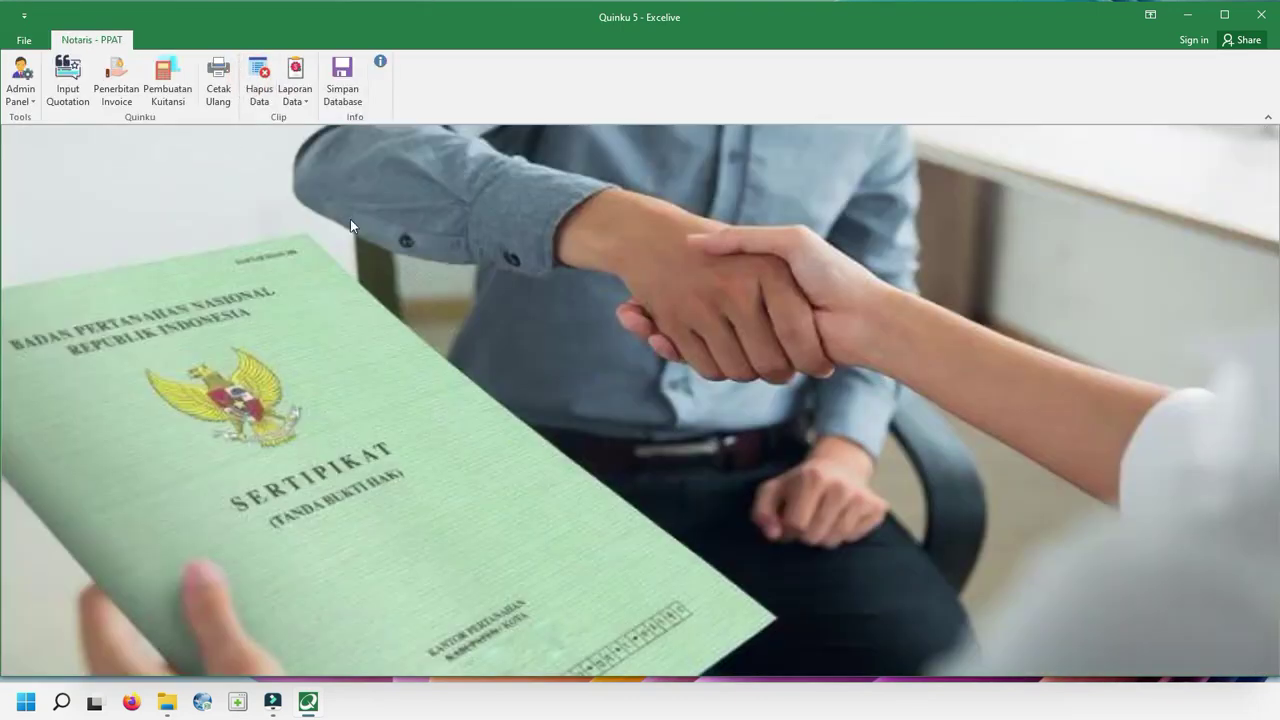
Replace the application background with the Bg3 image from the desktop's Quinku 5 folder and save the database.
{"action": "left_click", "coordinate": [21, 100]}
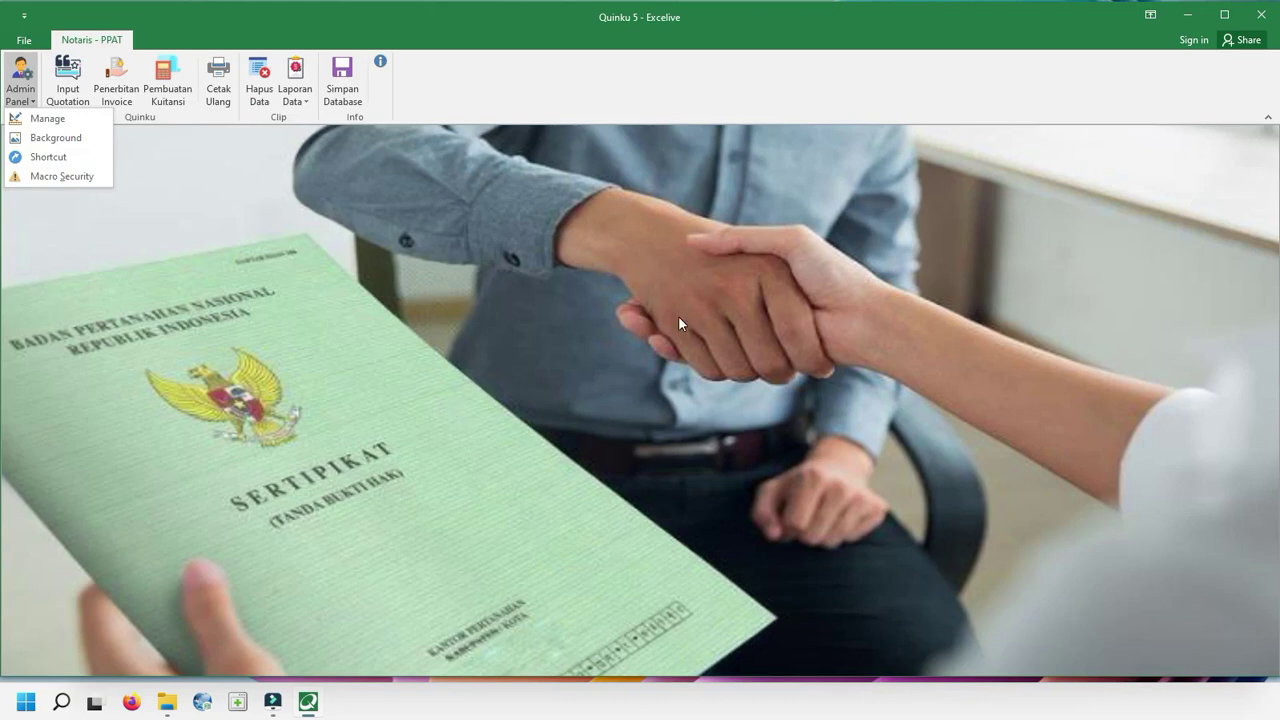
{"action": "left_click", "coordinate": [72, 140]}
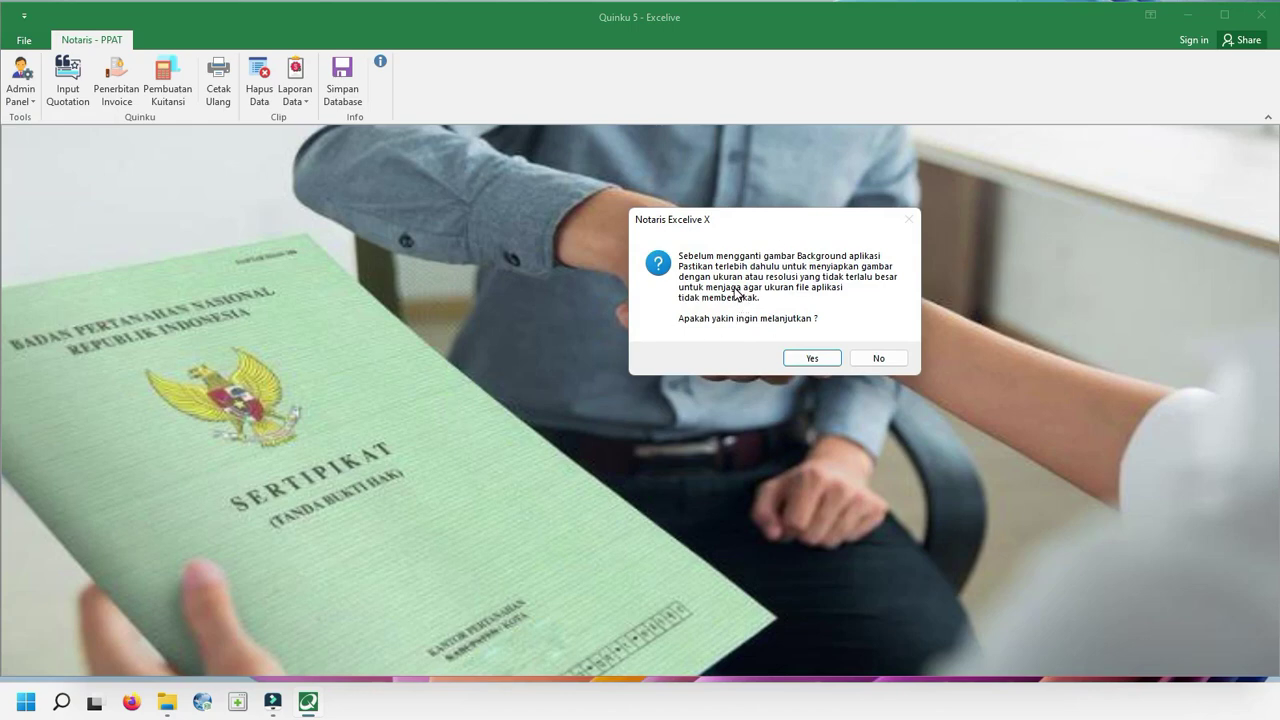
{"action": "left_click", "coordinate": [826, 360]}
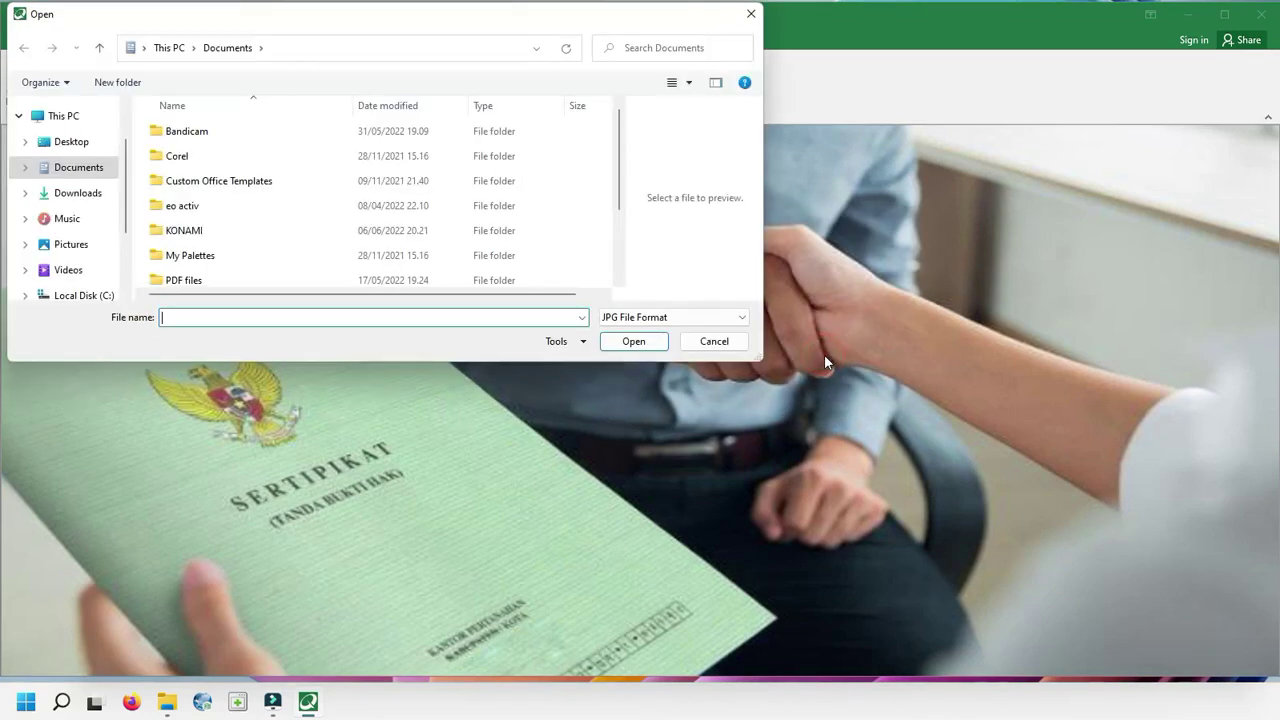
{"action": "left_click", "coordinate": [100, 142]}
{"action": "double_click", "coordinate": [190, 178]}
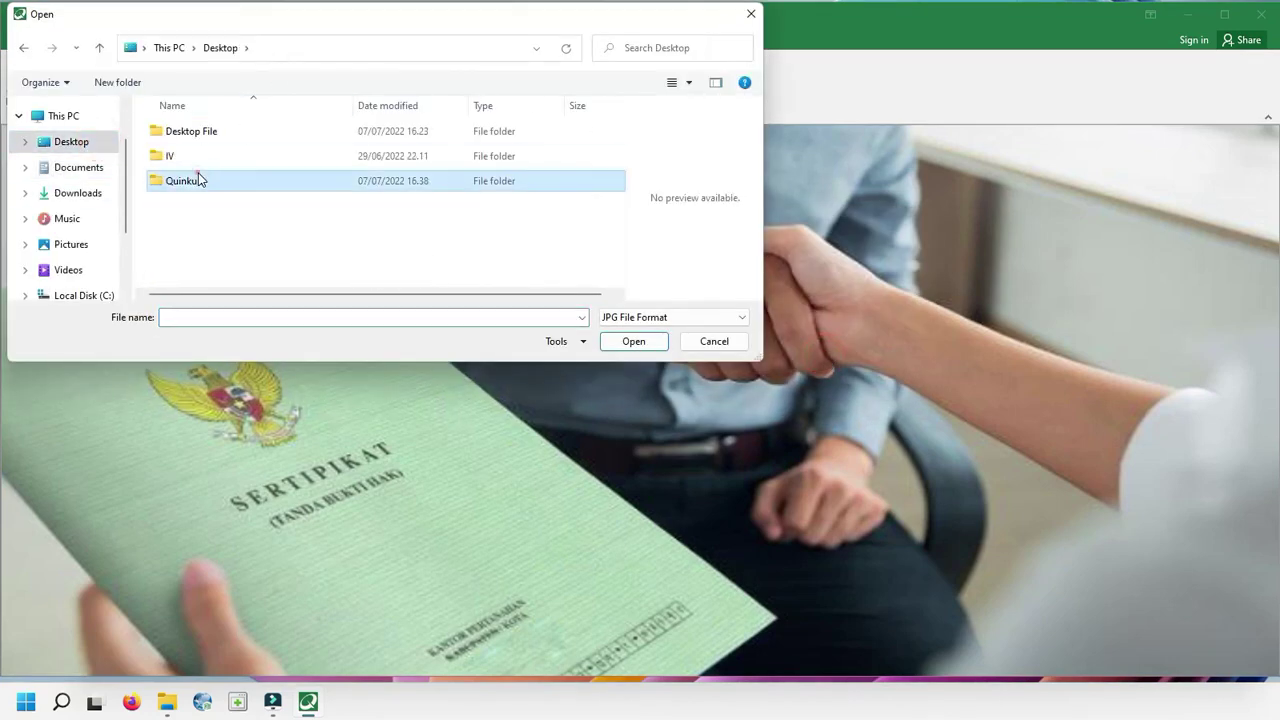
{"action": "left_click", "coordinate": [210, 157]}
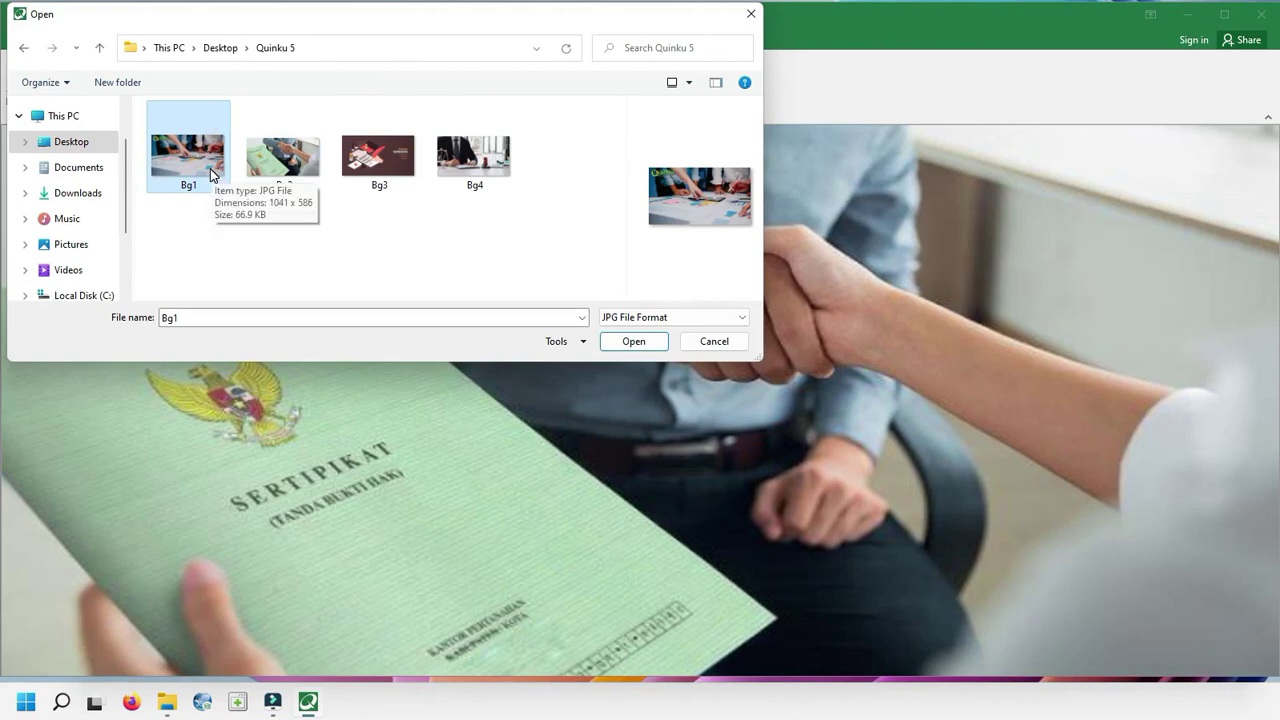
{"action": "left_click", "coordinate": [284, 172]}
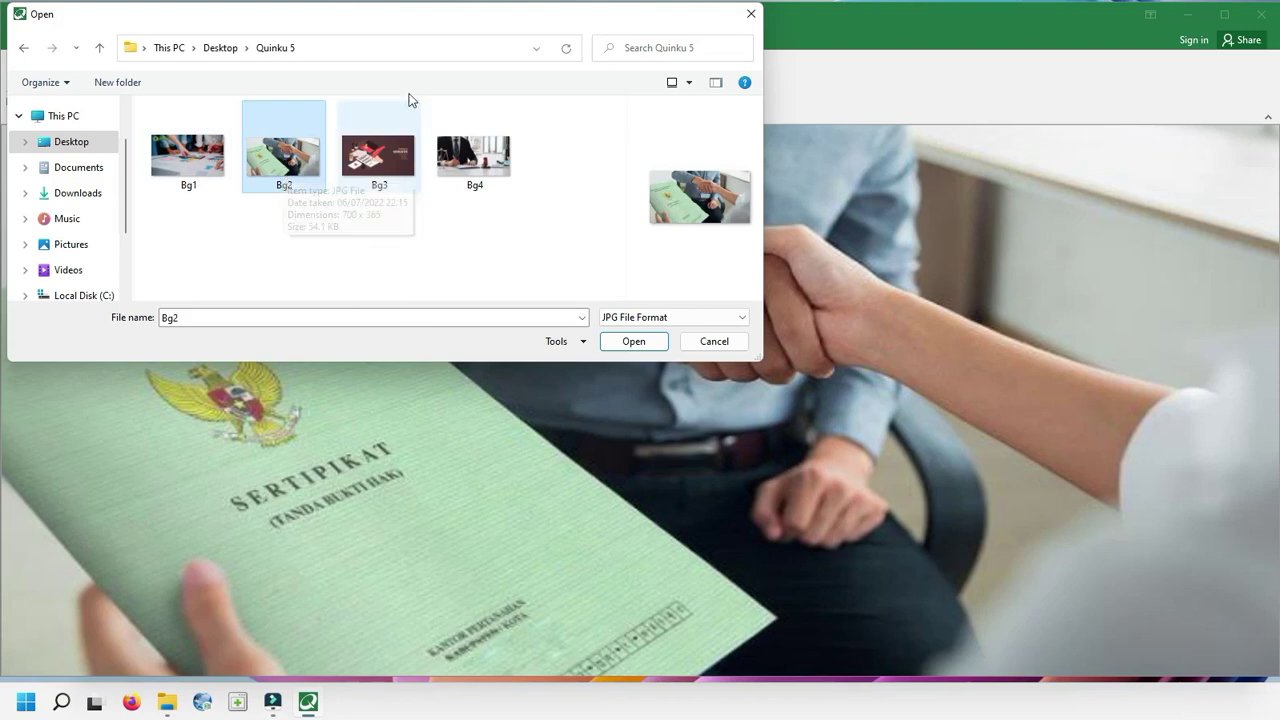
{"action": "left_click_drag", "start_coordinate": [384, 25], "coordinate": [546, 105]}
{"action": "left_click", "coordinate": [545, 238]}
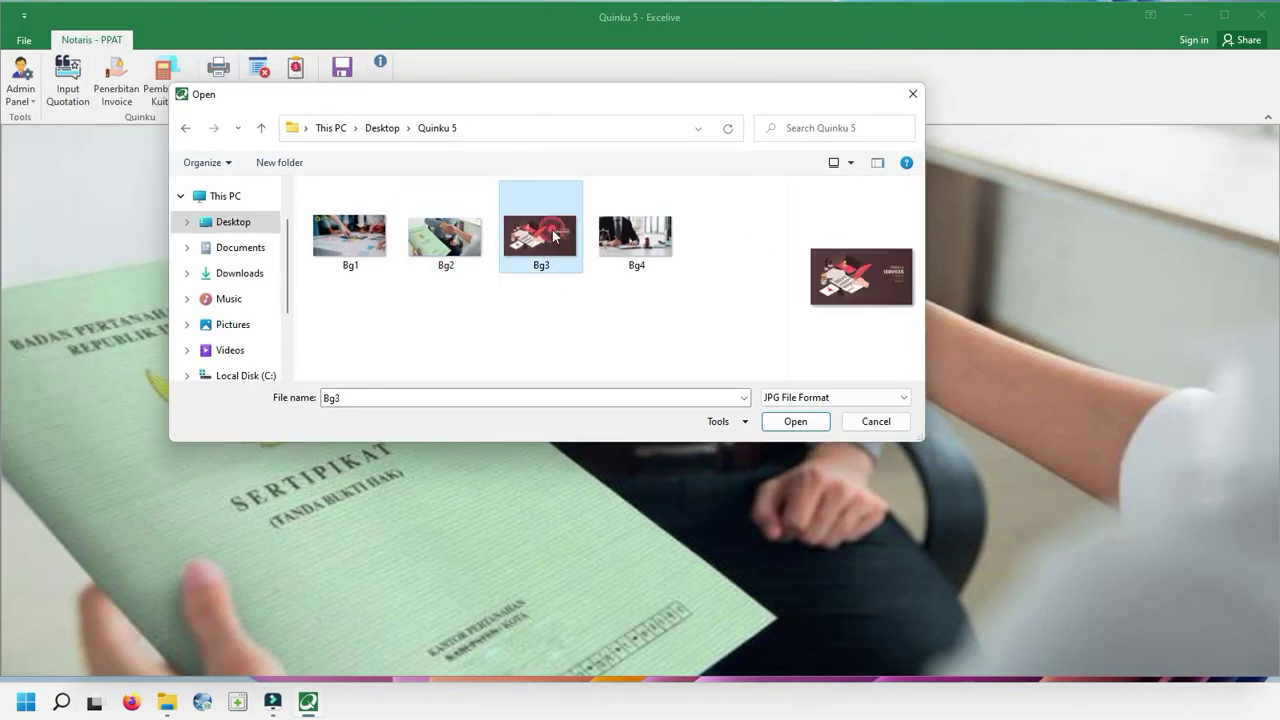
{"action": "left_click", "coordinate": [792, 421]}
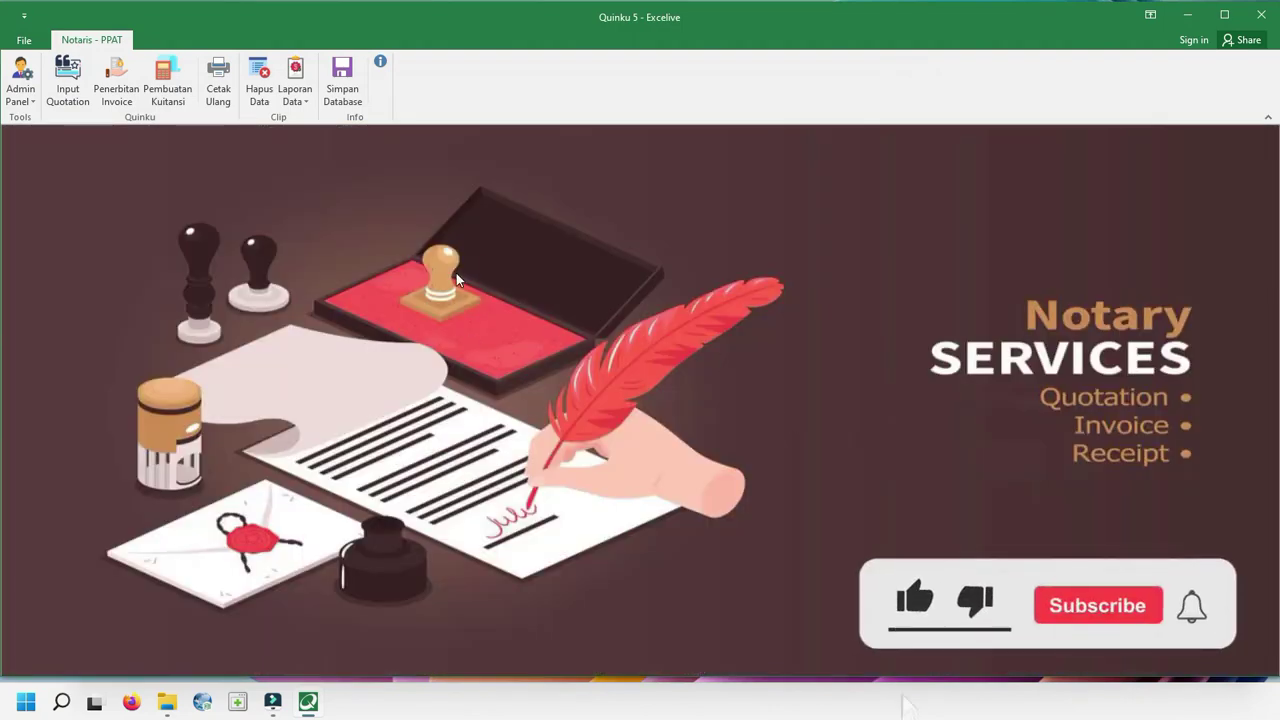
{"action": "left_click", "coordinate": [346, 84]}
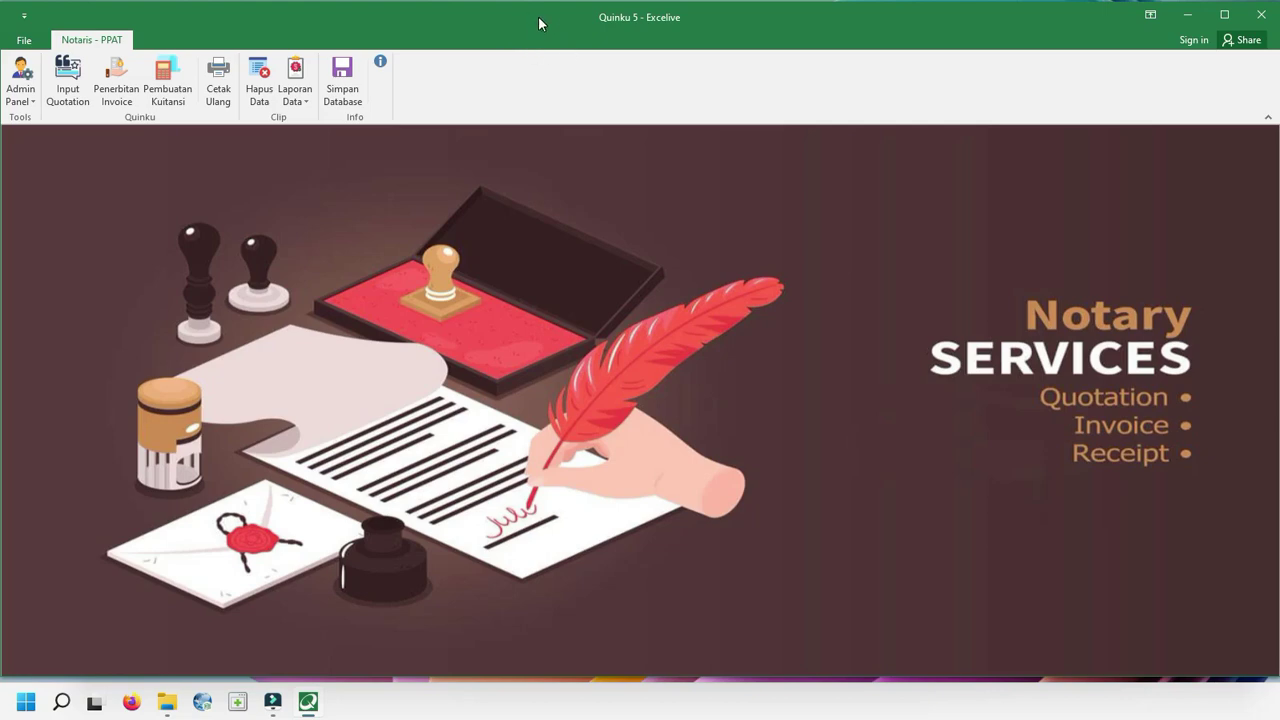
Change the application background to the Bg2 image.
{"action": "left_click", "coordinate": [20, 85]}
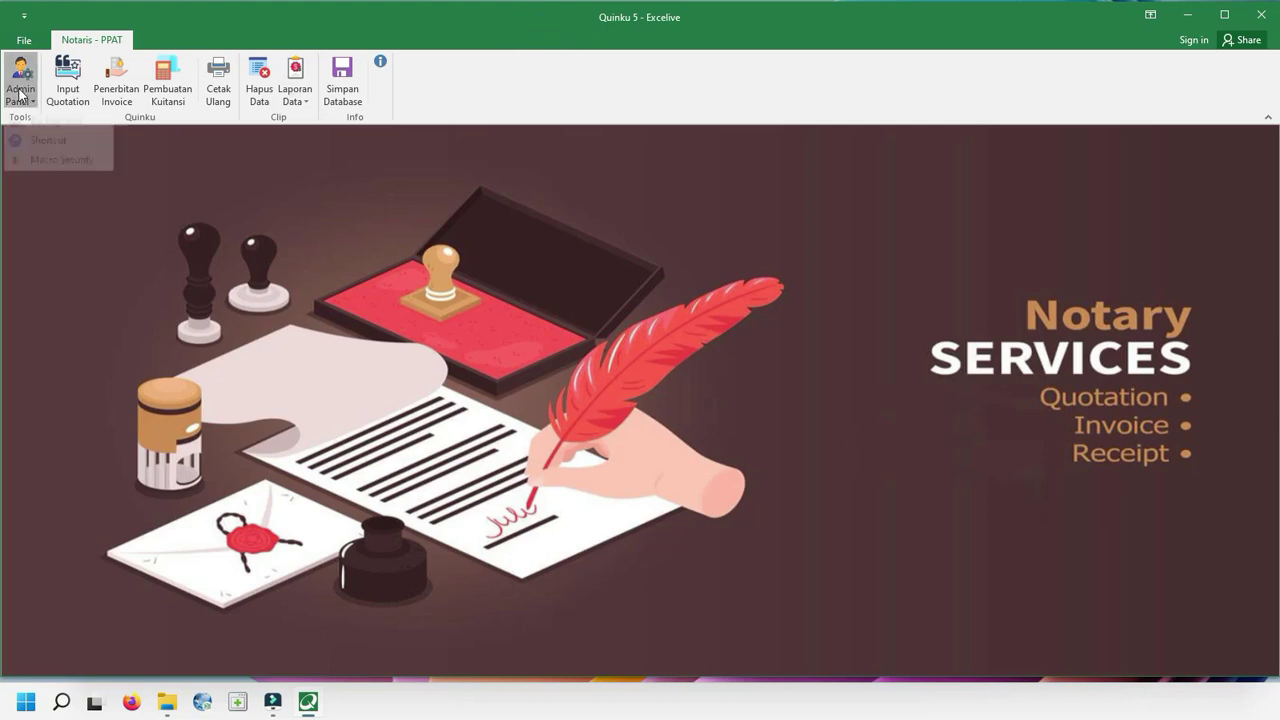
{"action": "left_click", "coordinate": [45, 137]}
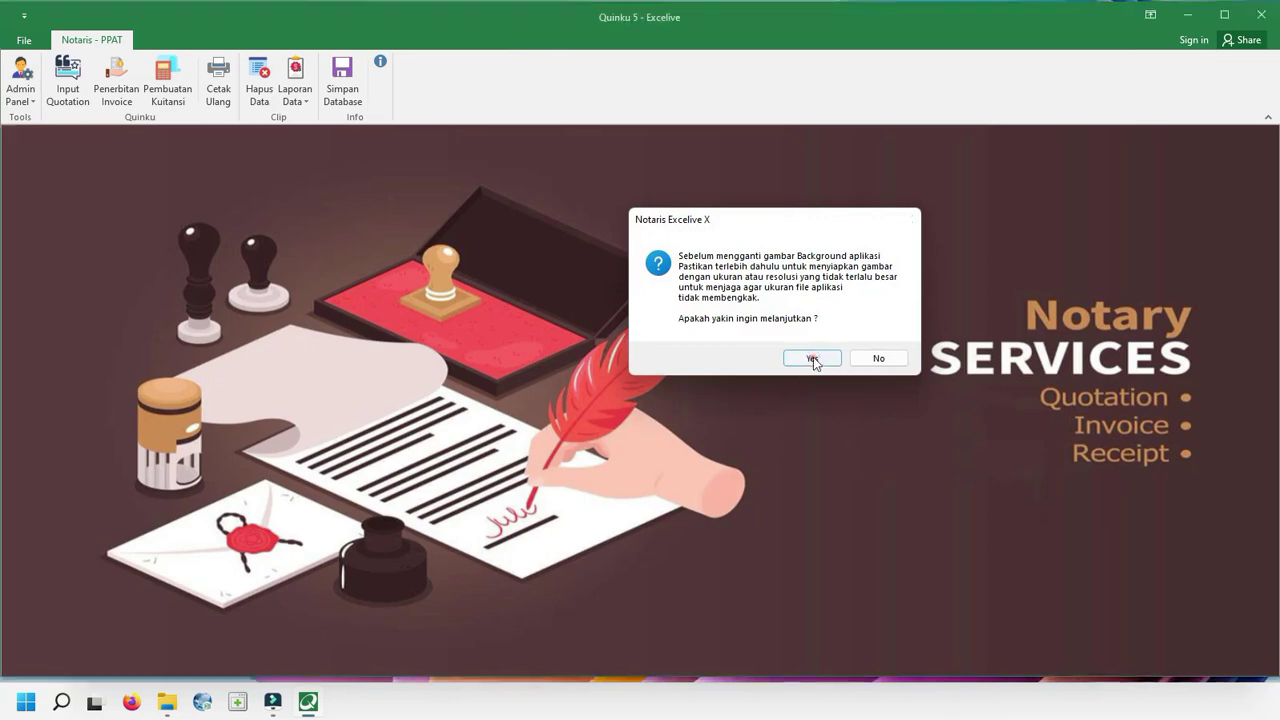
{"action": "left_click", "coordinate": [812, 358]}
{"action": "left_click", "coordinate": [445, 262]}
{"action": "left_click", "coordinate": [809, 427]}
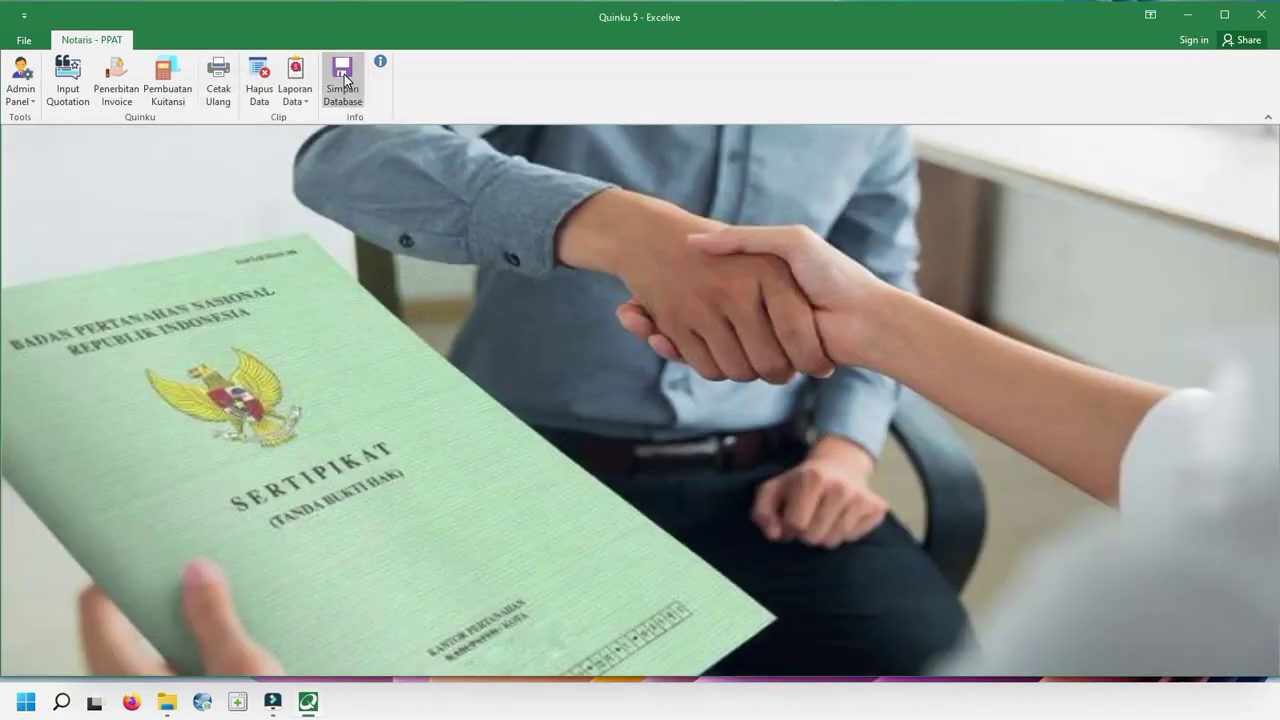
Create a desktop shortcut for the Quinku 5 file, with the window moved aside to show the desktop meanwhile.
{"action": "left_click", "coordinate": [20, 95]}
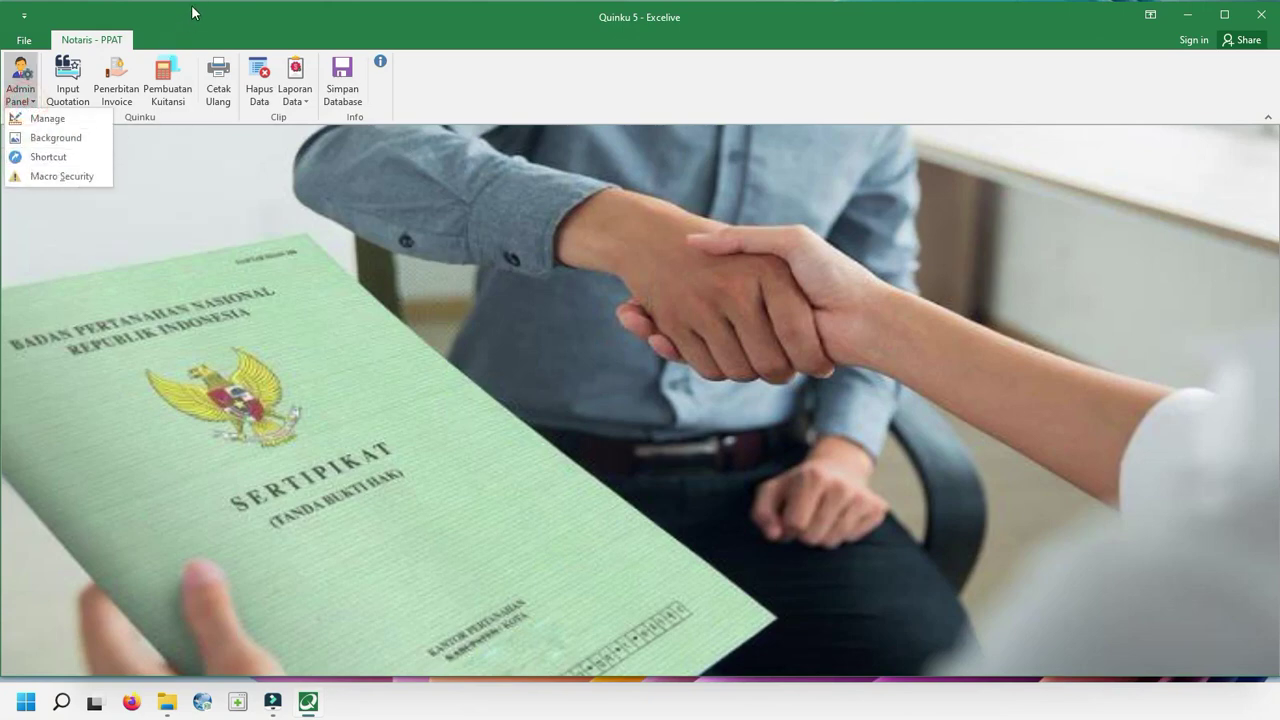
{"action": "left_click_drag", "start_coordinate": [191, 4], "coordinate": [275, 6]}
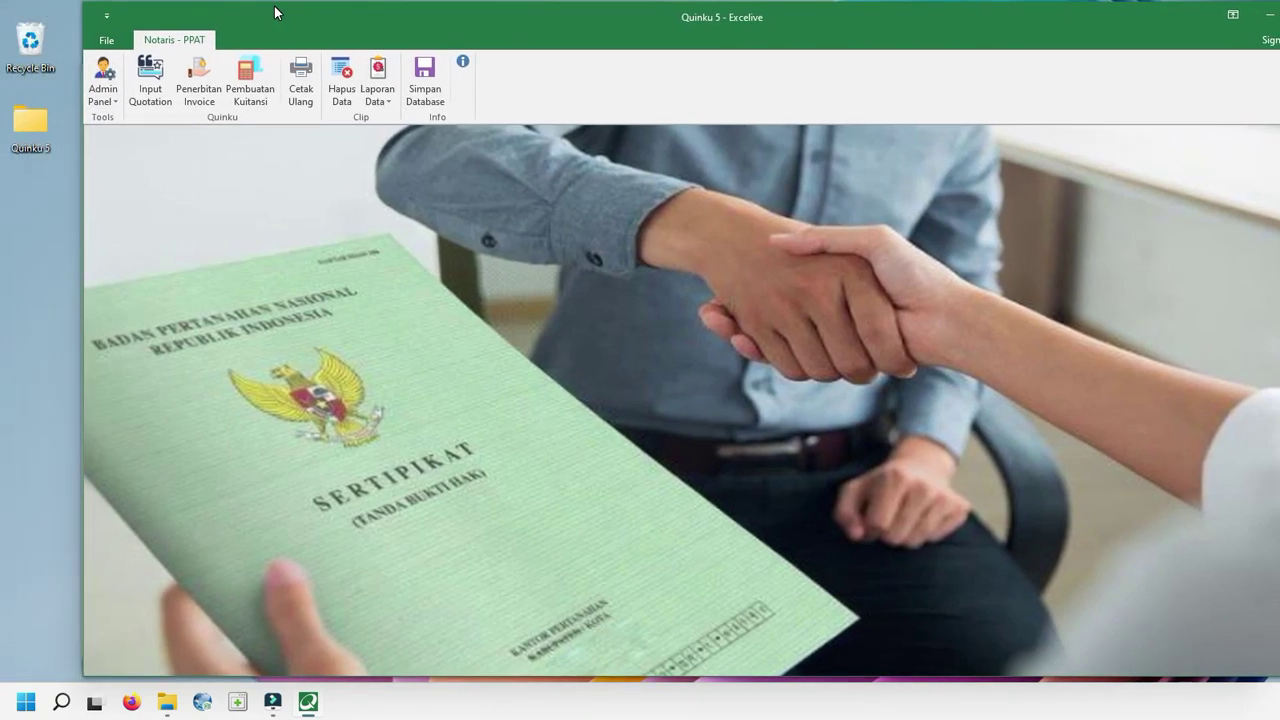
{"action": "left_click", "coordinate": [109, 102]}
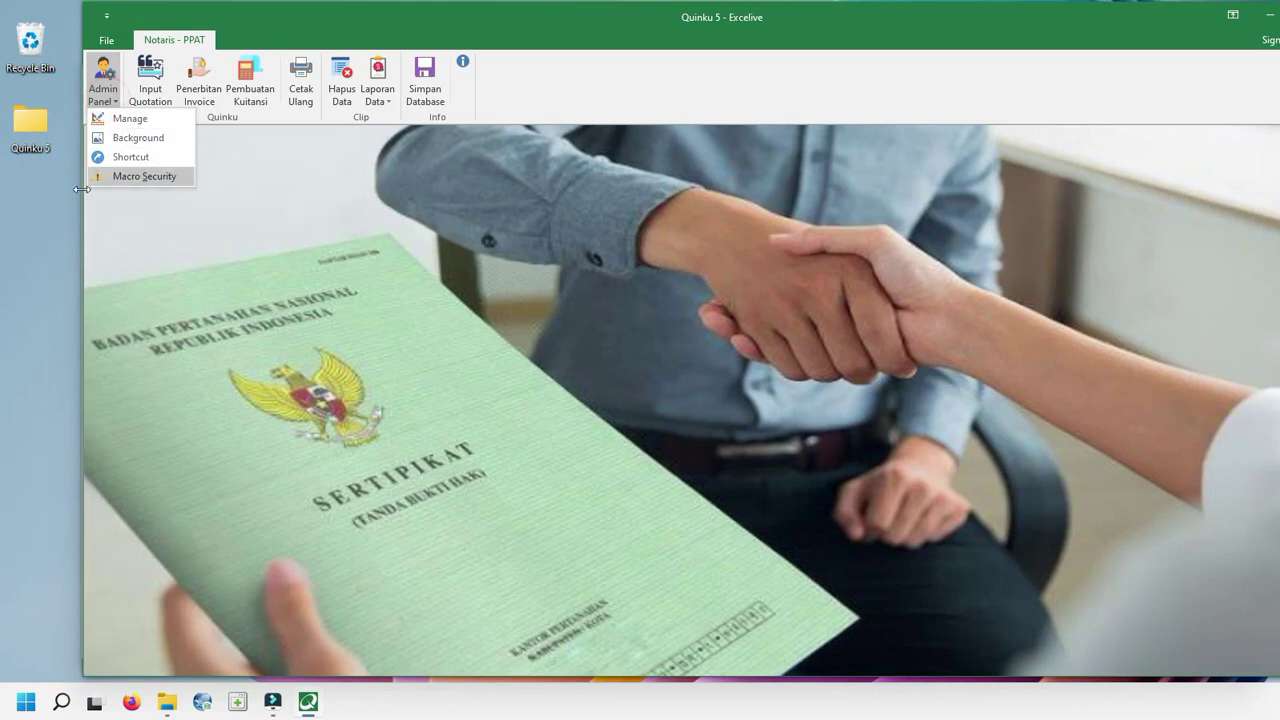
{"action": "left_click", "coordinate": [175, 160]}
{"action": "left_click_drag", "start_coordinate": [716, 243], "coordinate": [390, 191]}
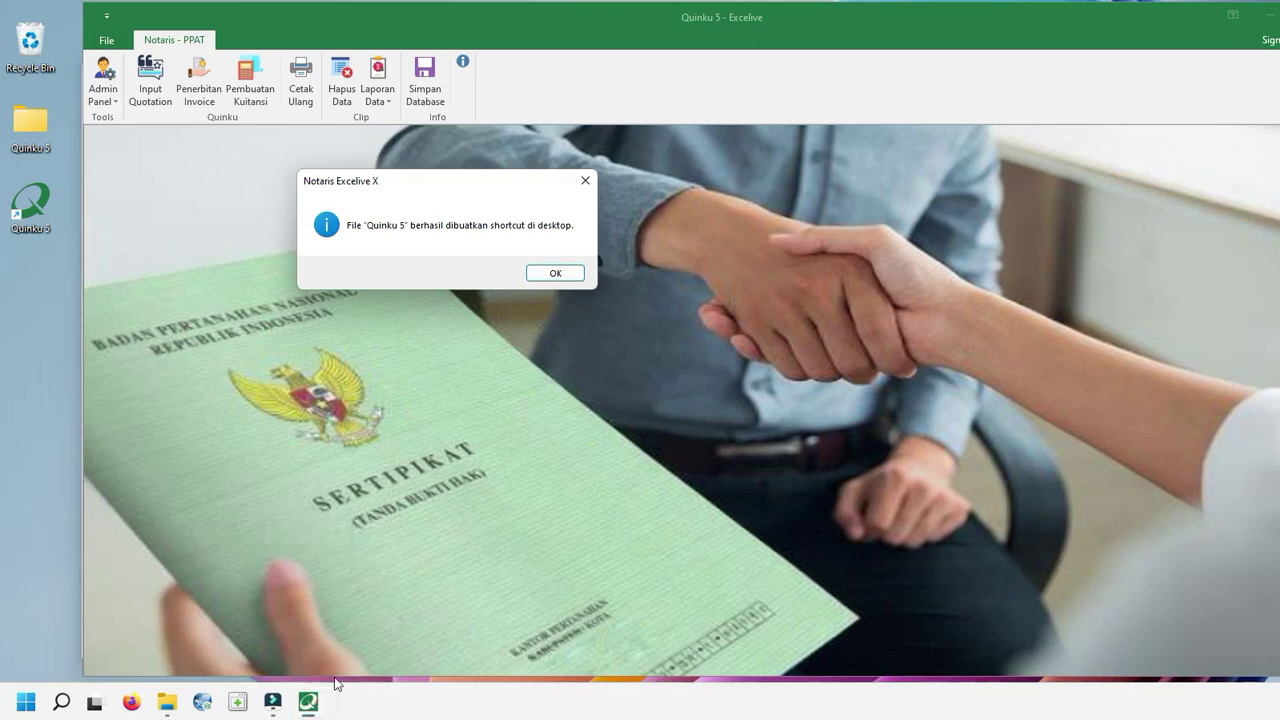
{"action": "mouse_move", "coordinate": [313, 710]}
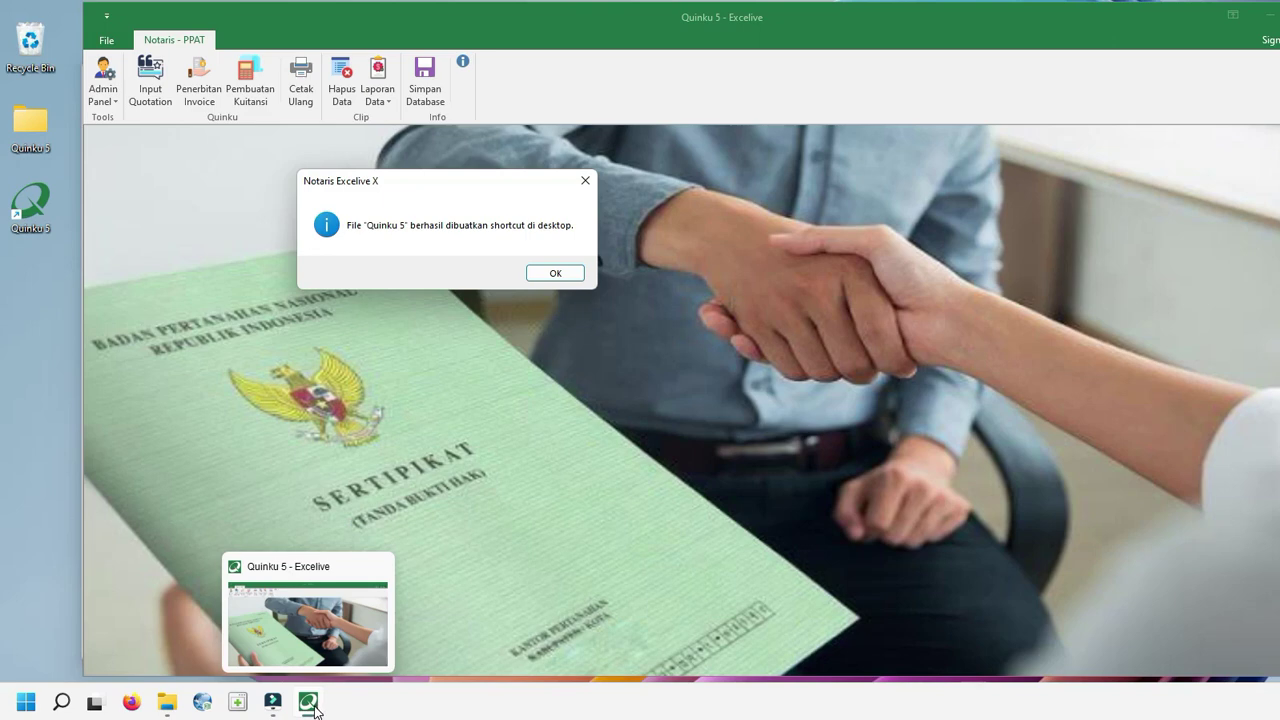
{"action": "left_click", "coordinate": [555, 273]}
{"action": "left_click_drag", "start_coordinate": [586, 23], "coordinate": [503, 24]}
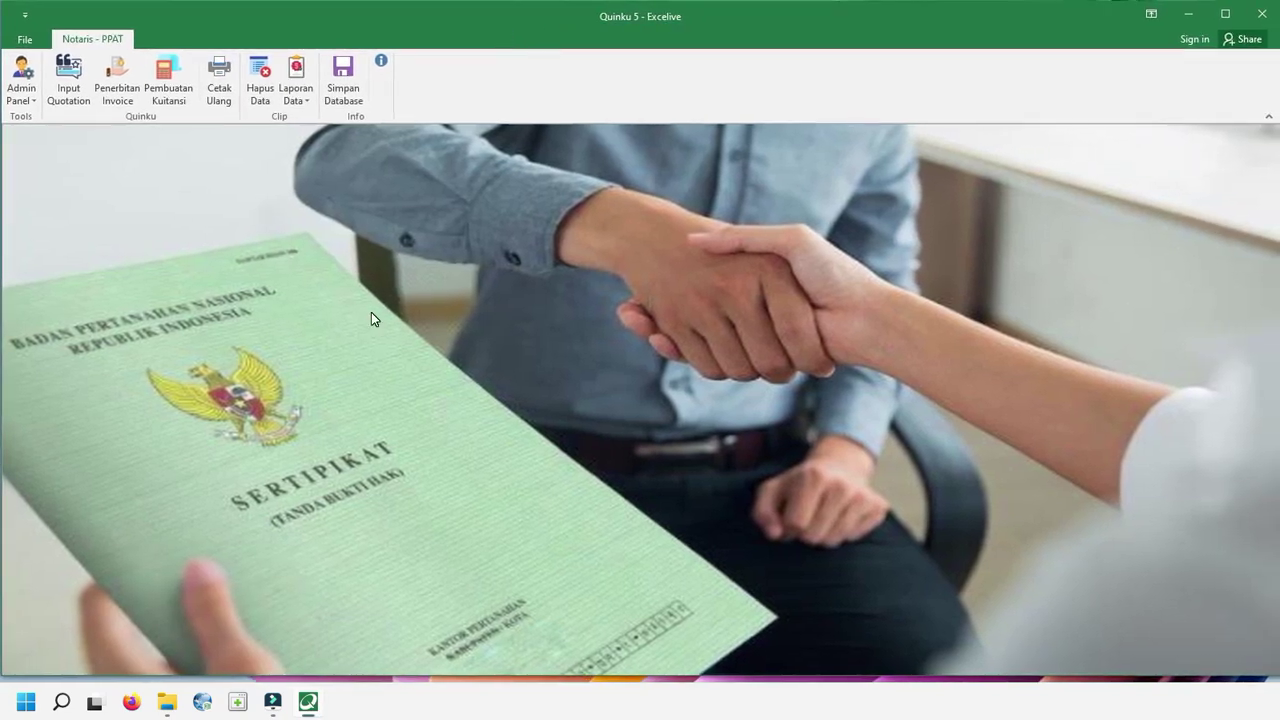
{"action": "left_click", "coordinate": [21, 98]}
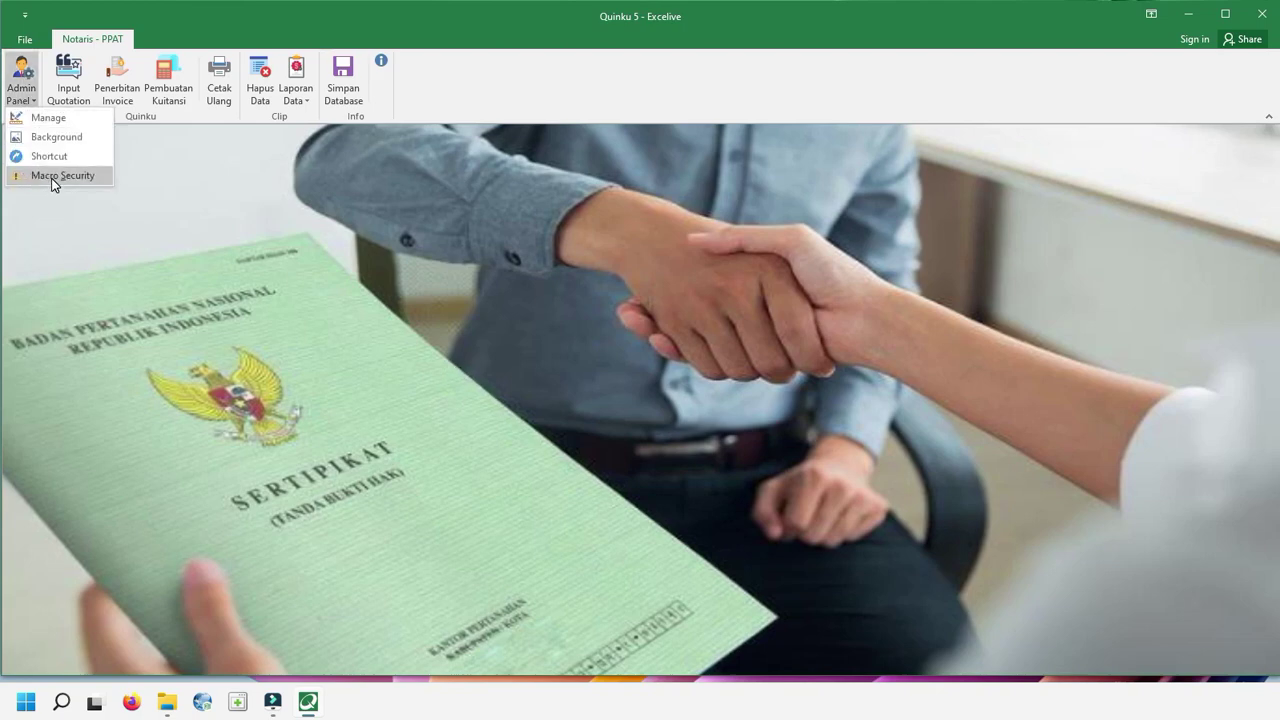
{"action": "left_click", "coordinate": [267, 220]}
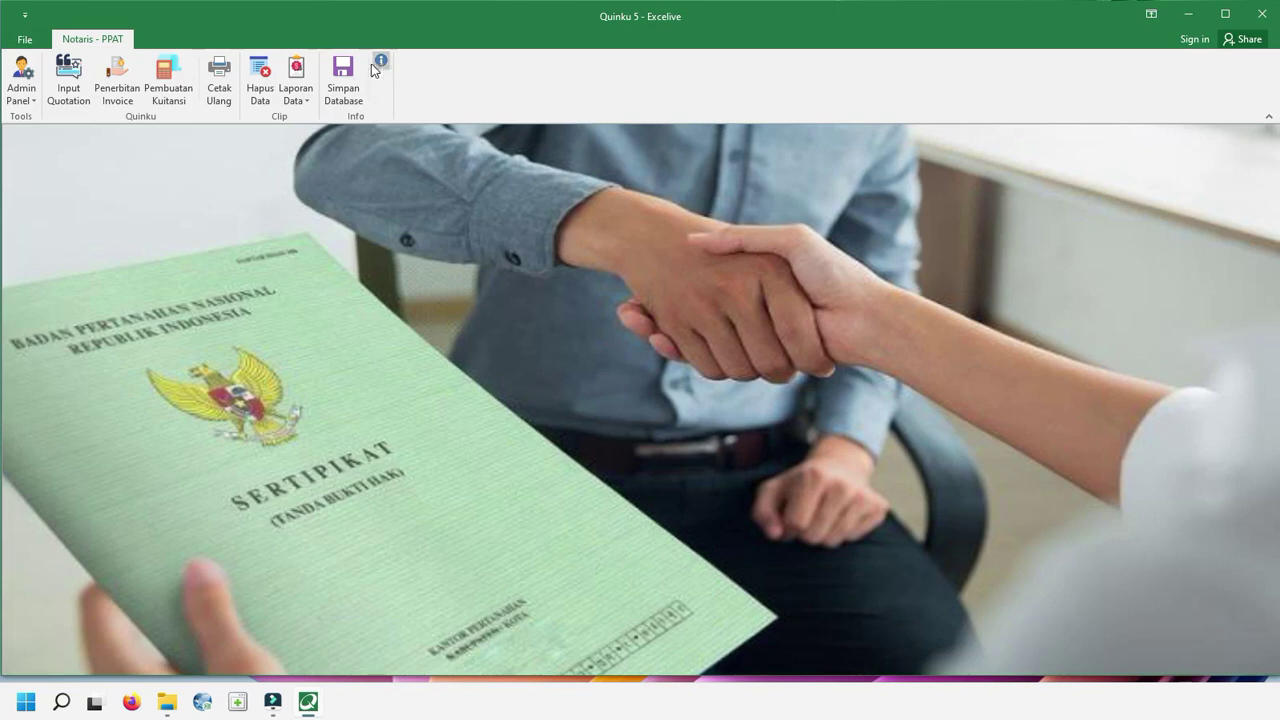
{"action": "left_click", "coordinate": [14, 68]}
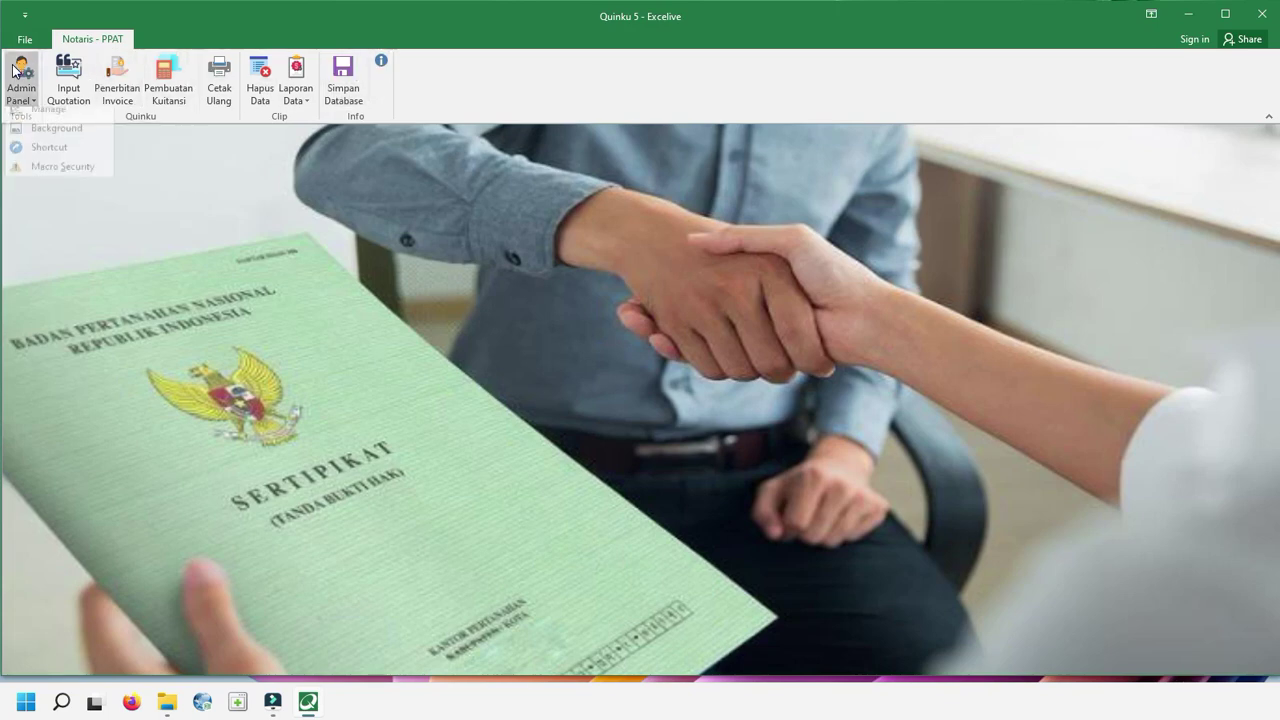
{"action": "left_click", "coordinate": [207, 153]}
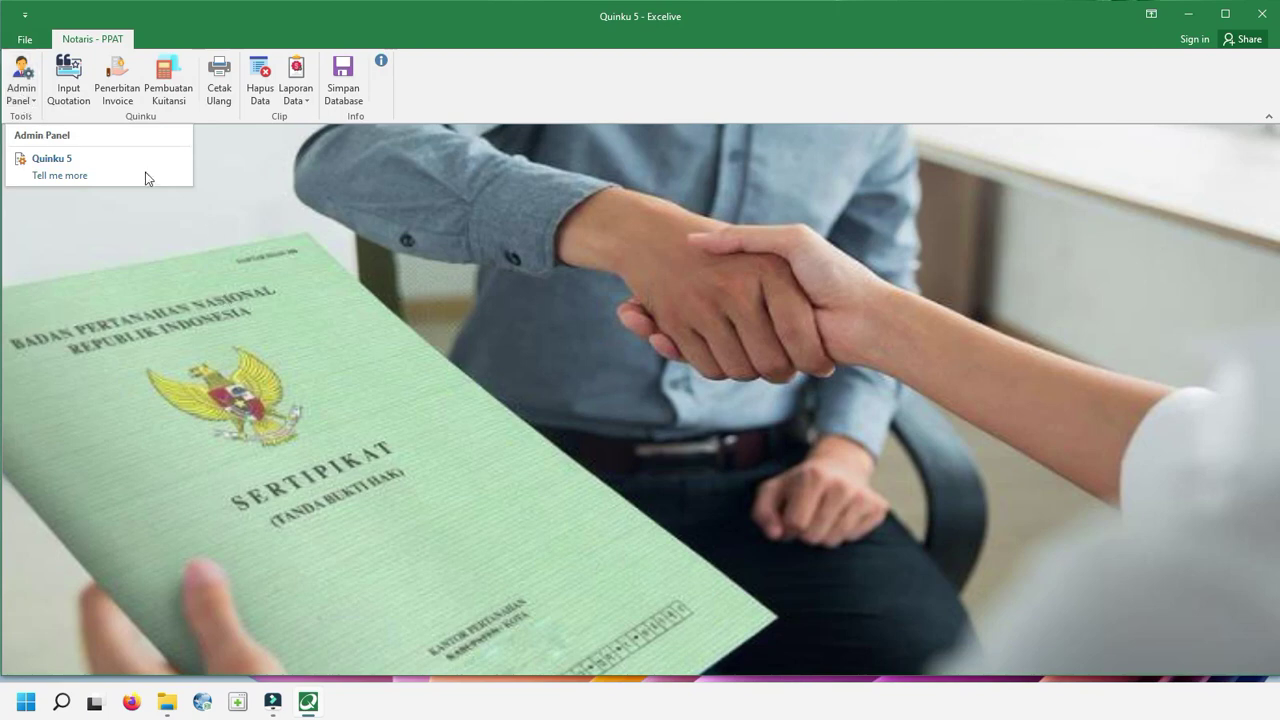
{"action": "left_click", "coordinate": [24, 92]}
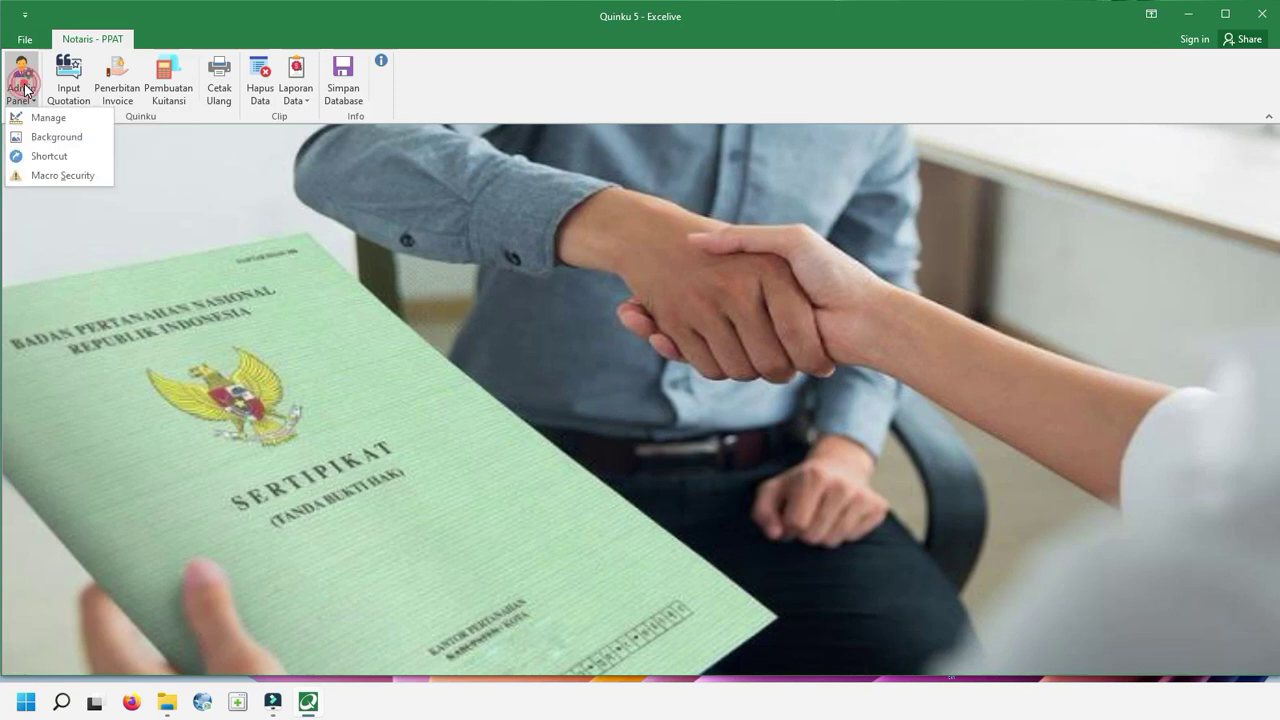
Check the macro security settings for all macros being enabled and VBA project access being trusted, and accept them.
{"action": "left_click", "coordinate": [90, 177]}
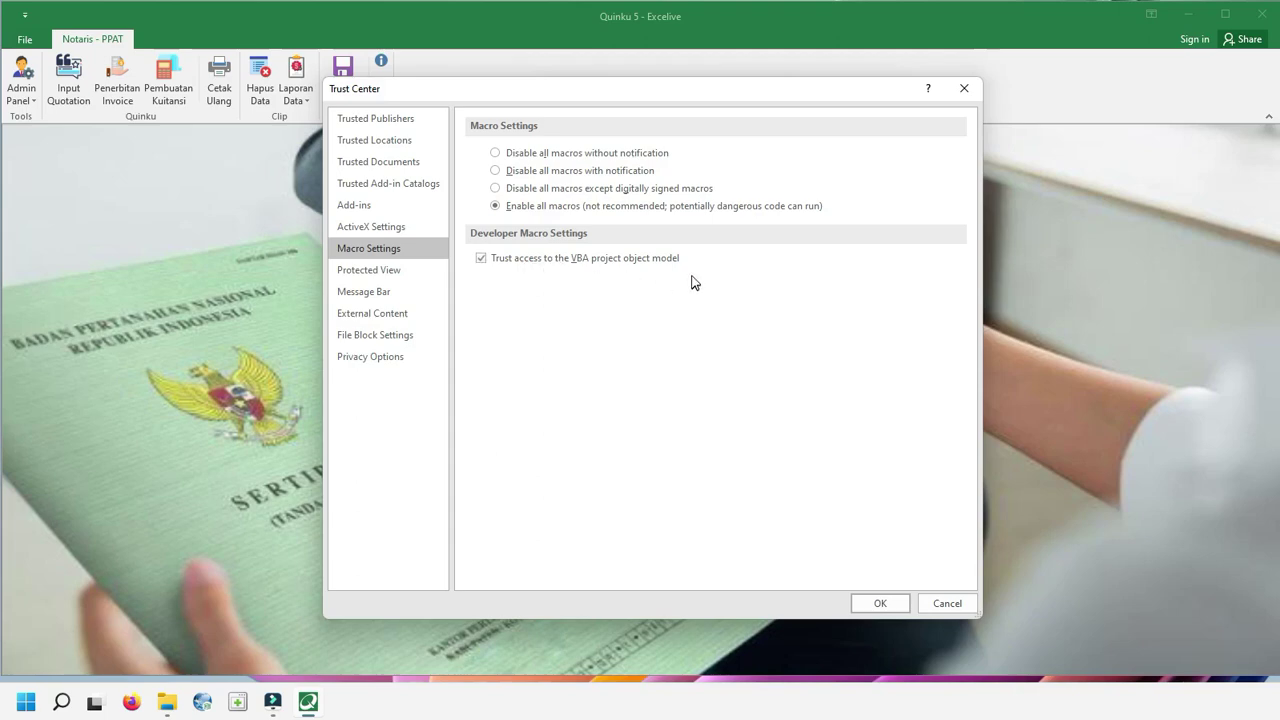
{"action": "left_click", "coordinate": [880, 603]}
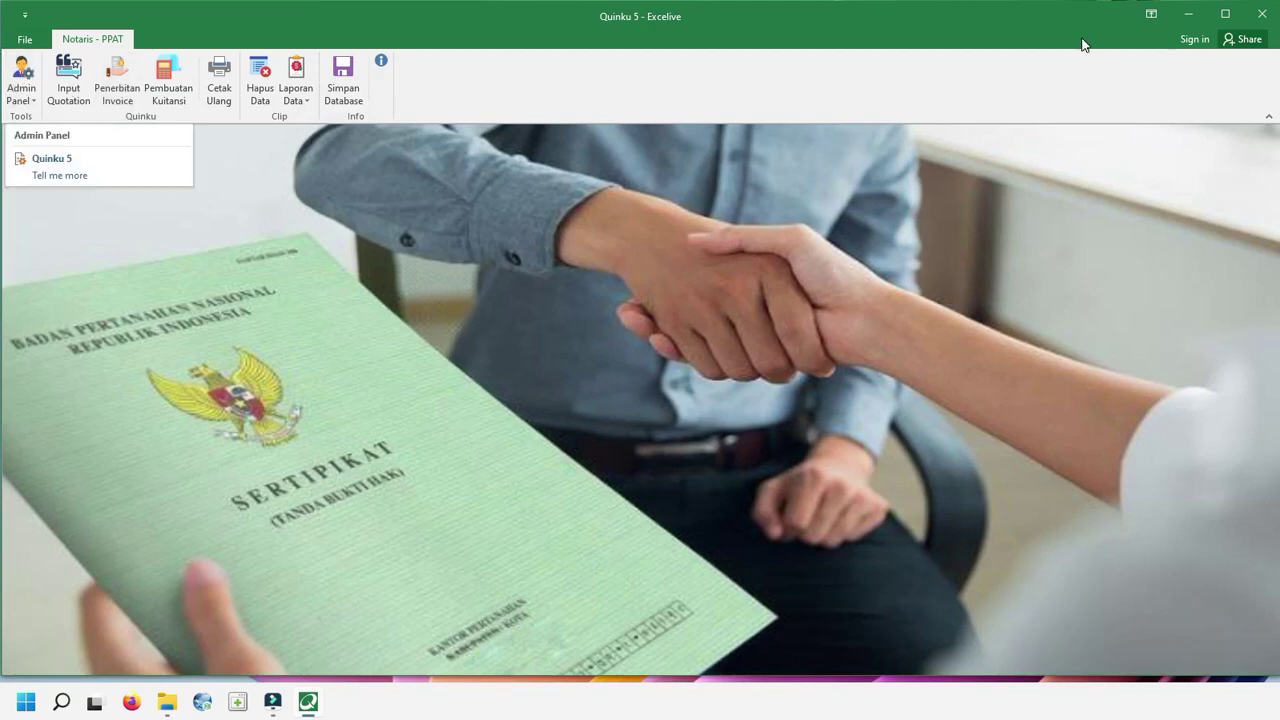
Close the Quinku 5 workbook without saving the changes and reopen it from its desktop shortcut.
{"action": "left_click", "coordinate": [1262, 14]}
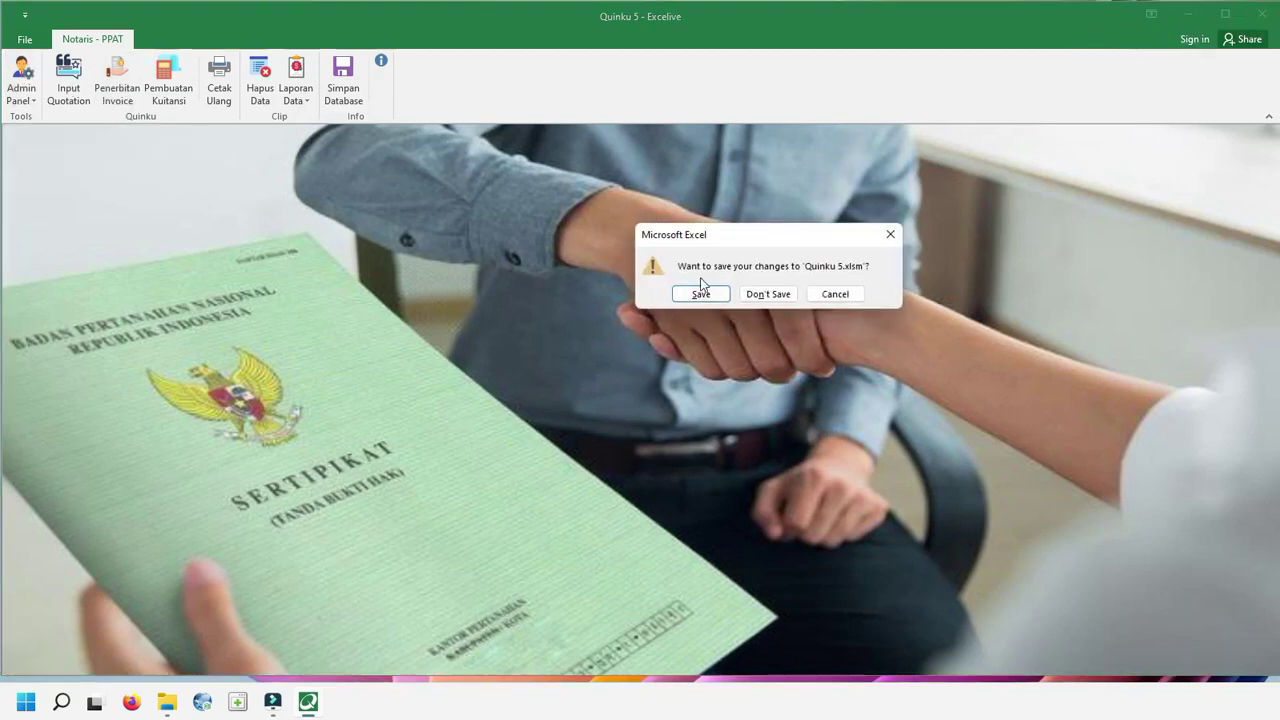
{"action": "left_click", "coordinate": [767, 294]}
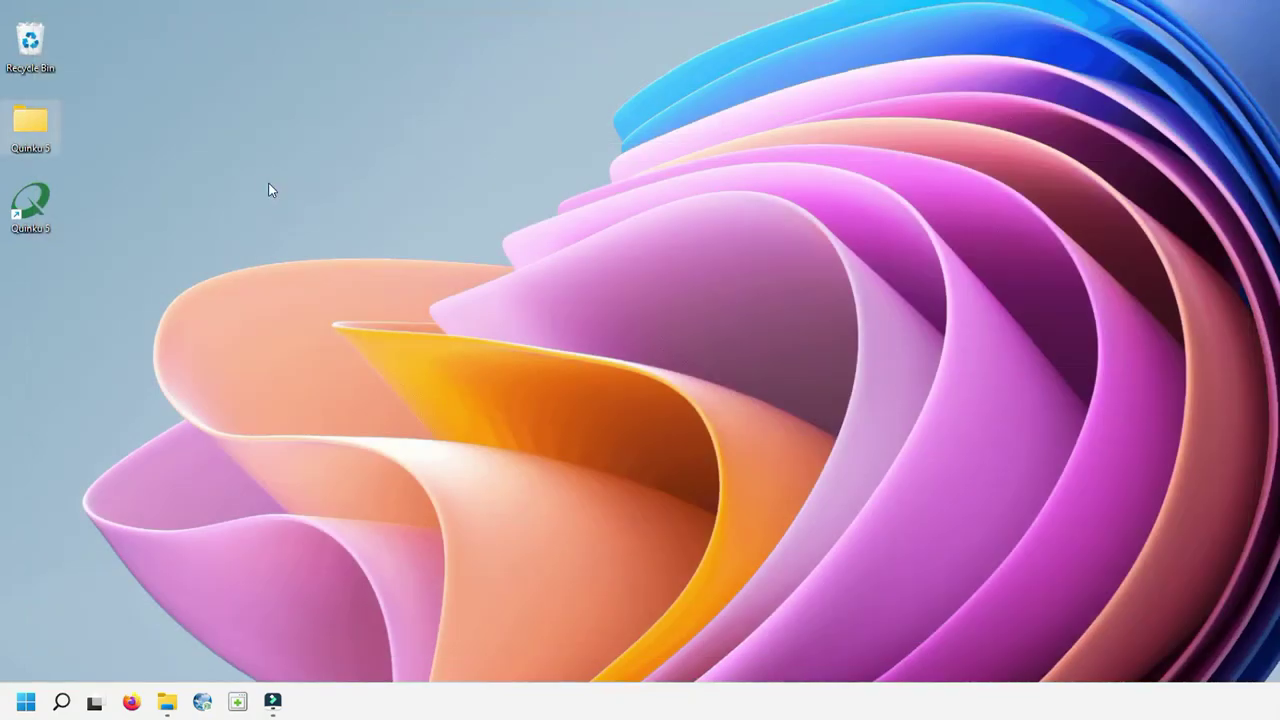
{"action": "double_click", "coordinate": [35, 208]}
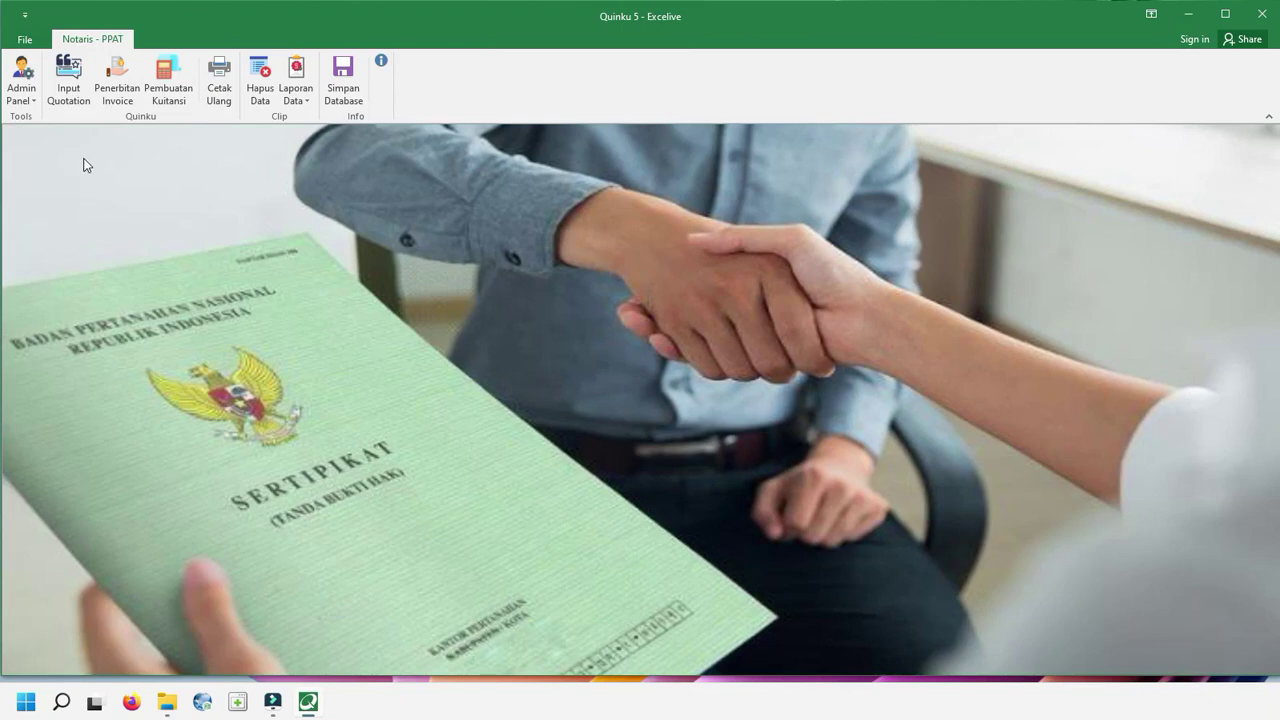
Open a new quotation form and enter the placeholder Nama Customer as the customer name.
{"action": "left_click", "coordinate": [70, 95]}
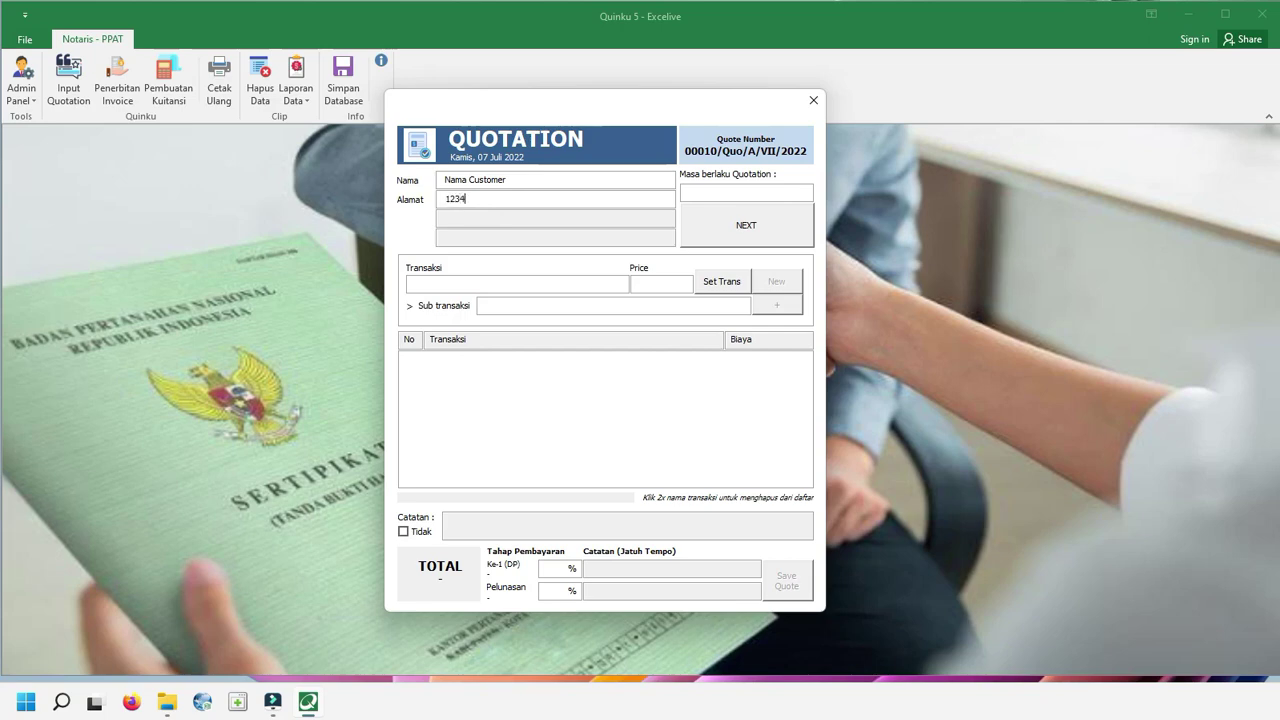
Try out the three address lines with the test values 123456, 123456 and 123456789, and shorten the first to 12345.
{"action": "left_click", "coordinate": [461, 218]}
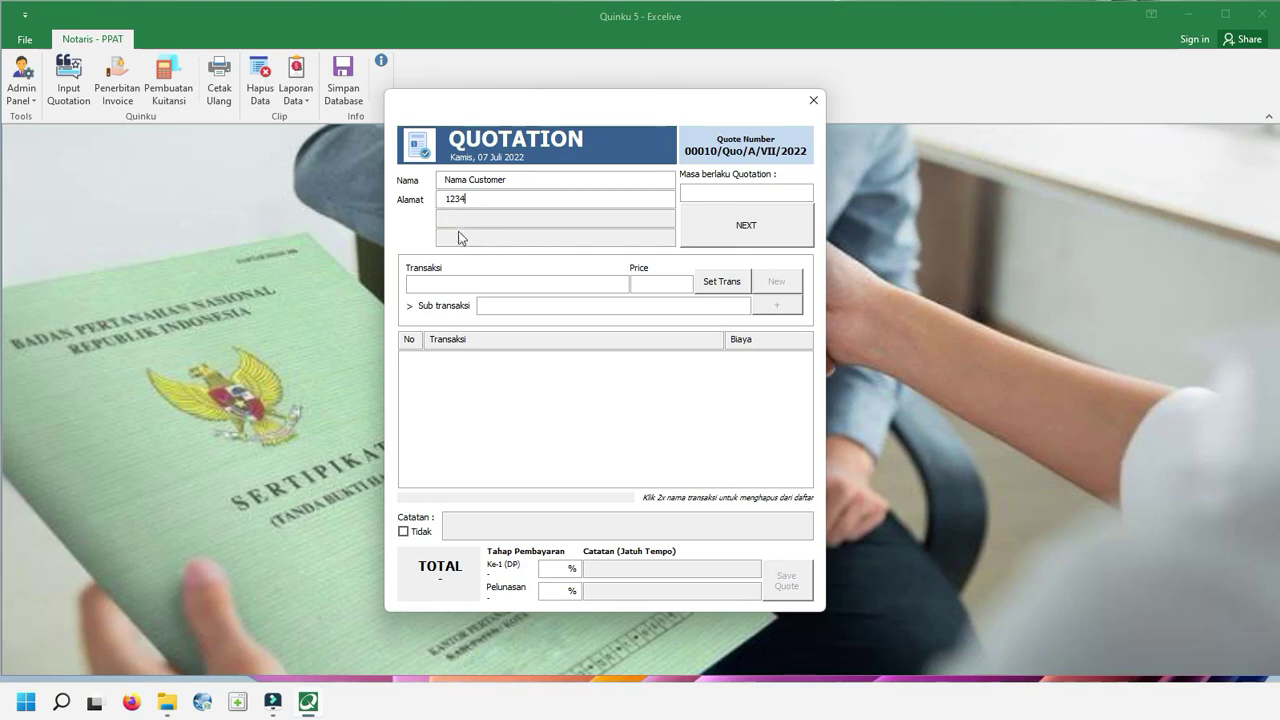
{"action": "left_click", "coordinate": [500, 198]}
{"action": "type", "text": "56"}
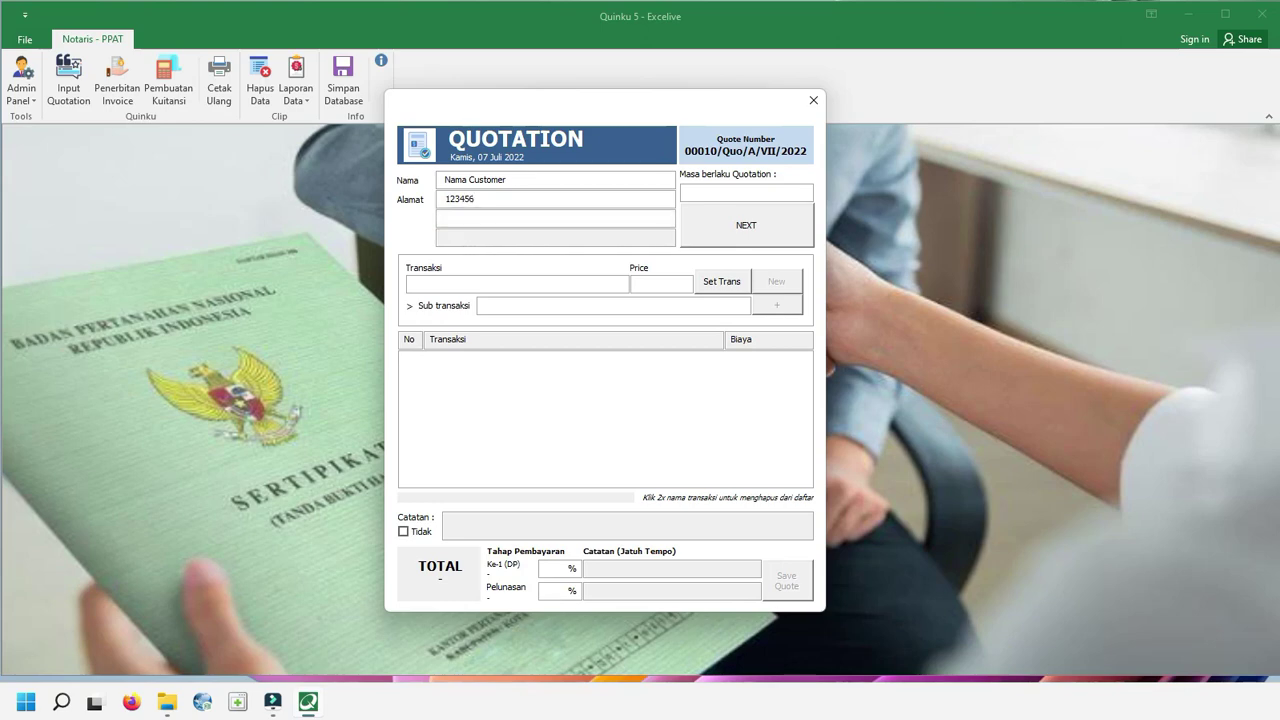
{"action": "key", "text": "BackSpace"}
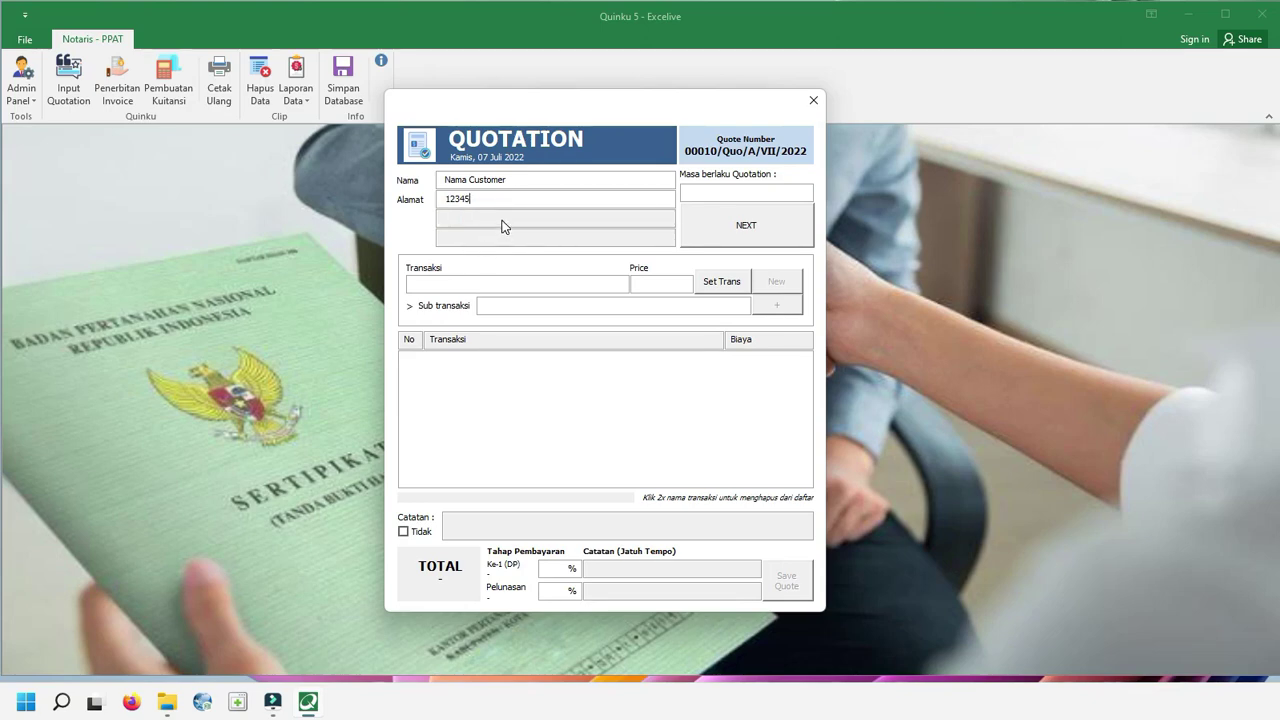
{"action": "type", "text": "6"}
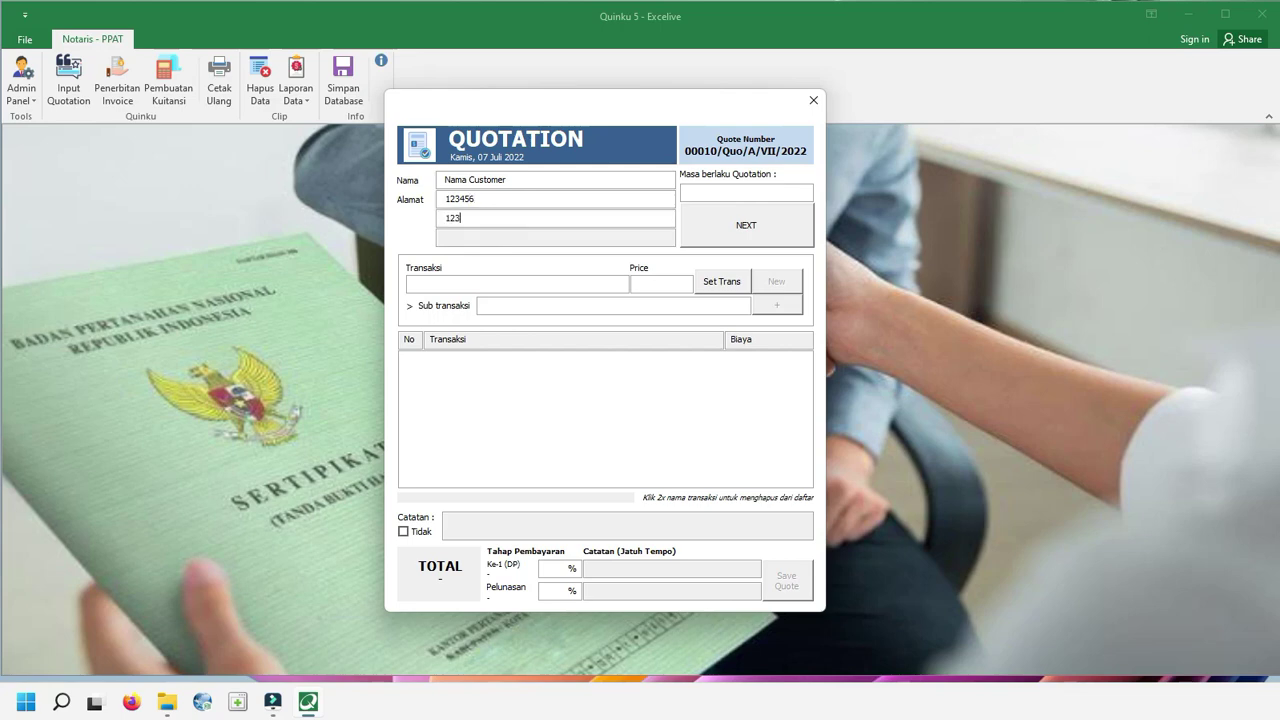
{"action": "type", "text": "123456"}
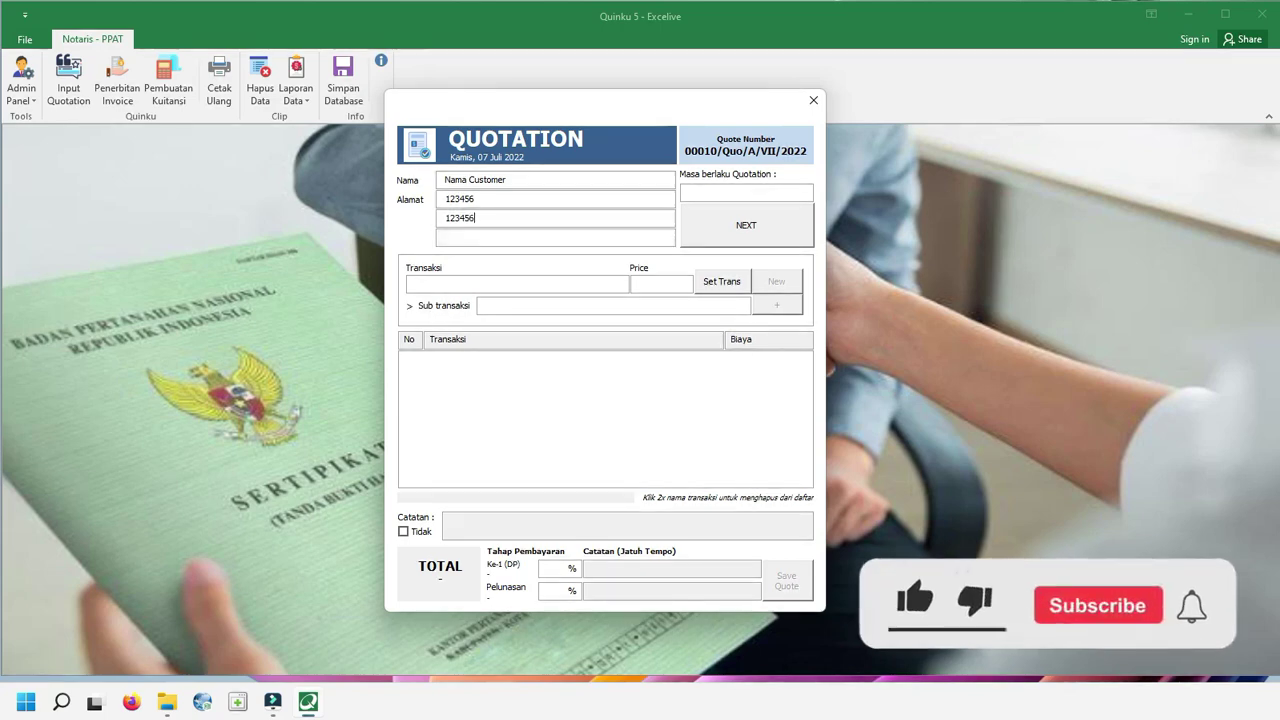
{"action": "left_click", "coordinate": [497, 234]}
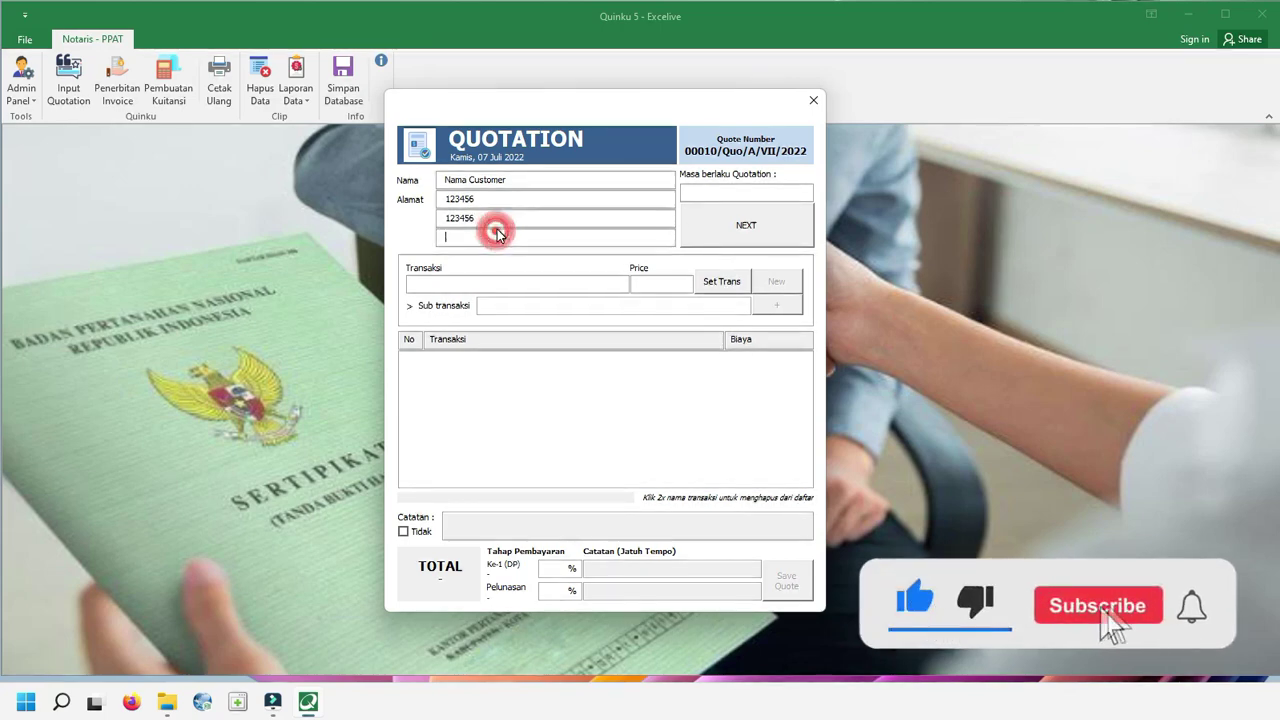
{"action": "type", "text": "123456789"}
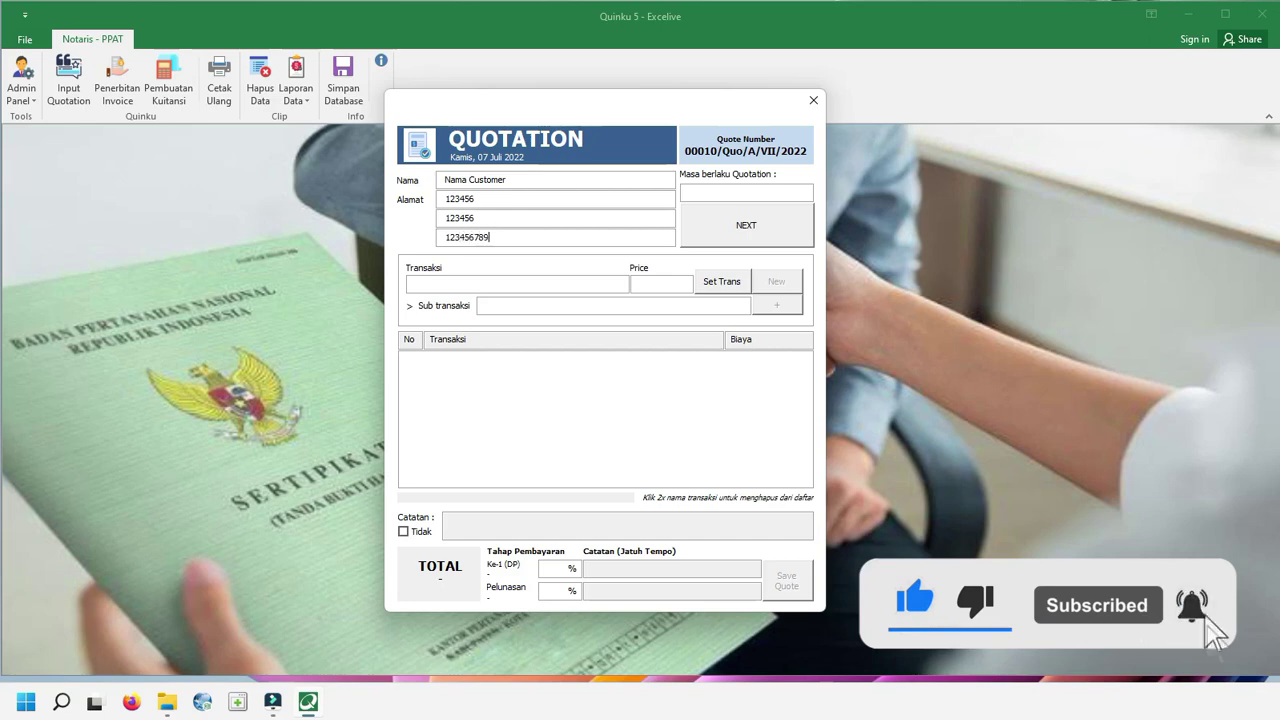
{"action": "left_click", "coordinate": [491, 202]}
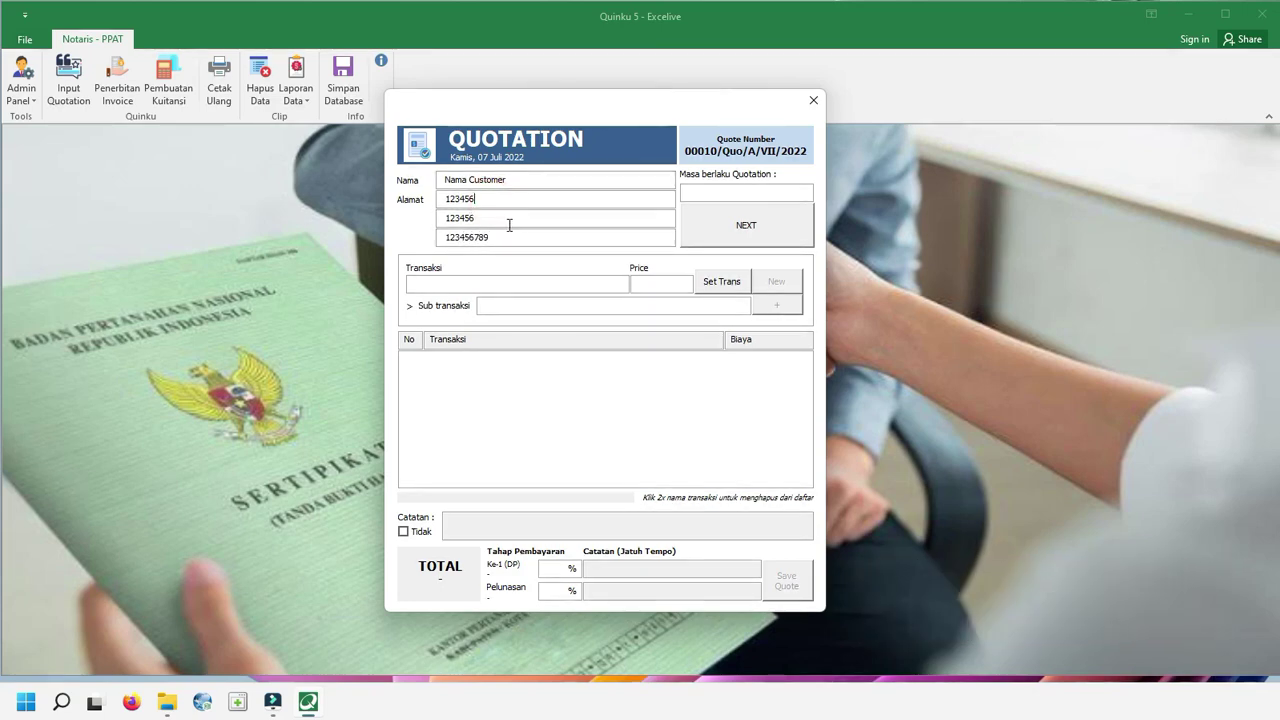
{"action": "key", "text": "BackSpace"}
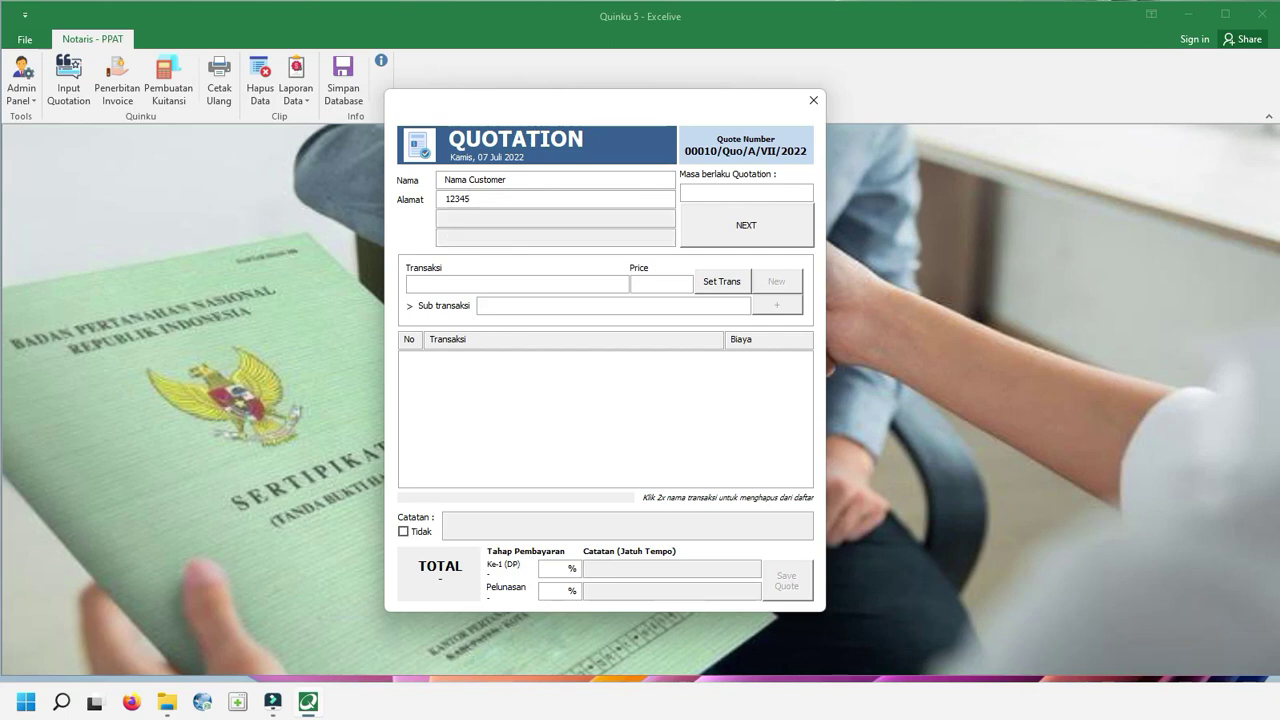
Replace the test entry in the address lines with the customer's address, street and postal code.
{"action": "key", "text": "ctrl+a"}
{"action": "type", "text": "Ini alamat"}
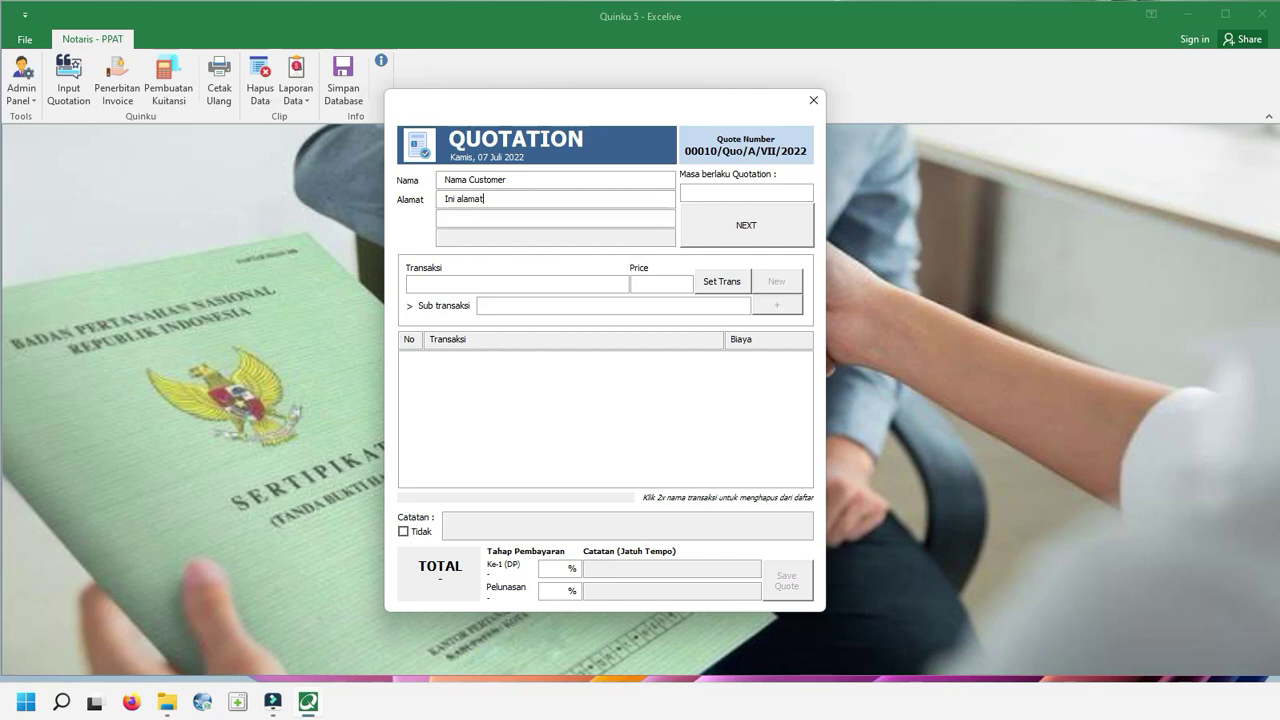
{"action": "type", "text": "nya"}
{"action": "type", "text": "Jl. ray"}
{"action": "type", "text": "a surab"}
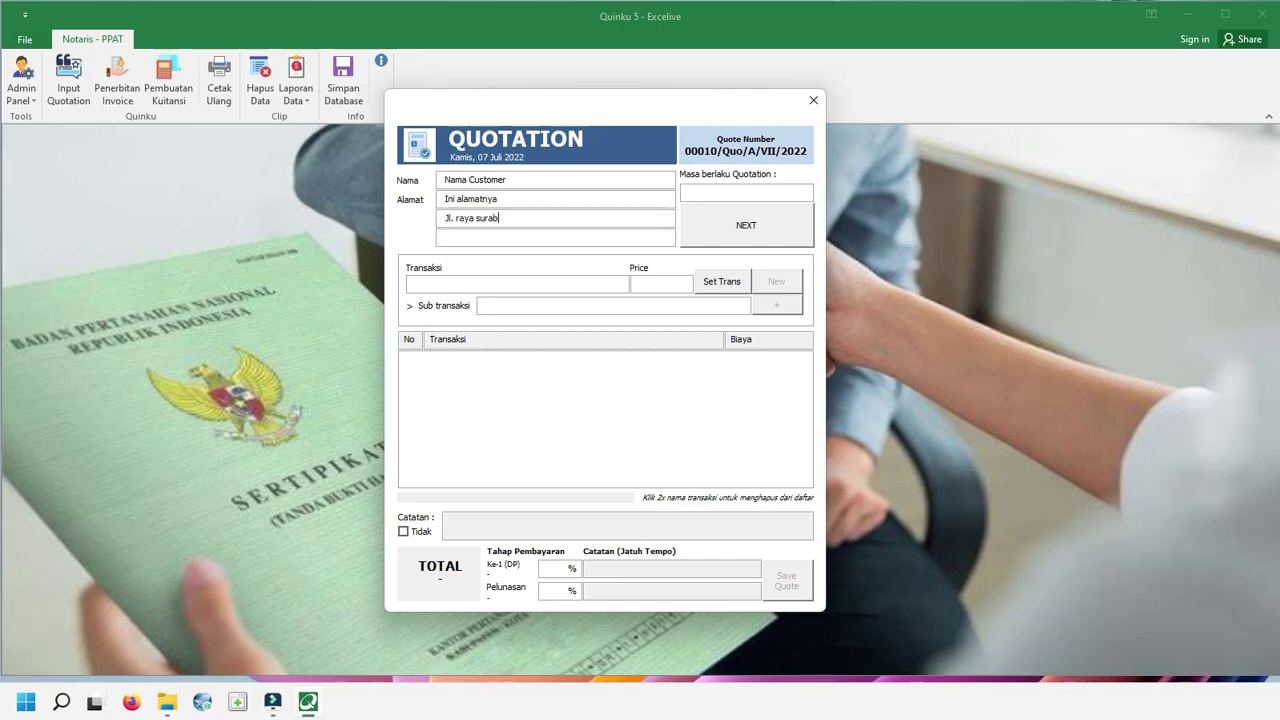
{"action": "type", "text": "aya malang"}
{"action": "key", "text": "Tab"}
Set the quotation's validity date to 14 Juli 2022 and confirm the recipient data as correct.
{"action": "left_click", "coordinate": [730, 193]}
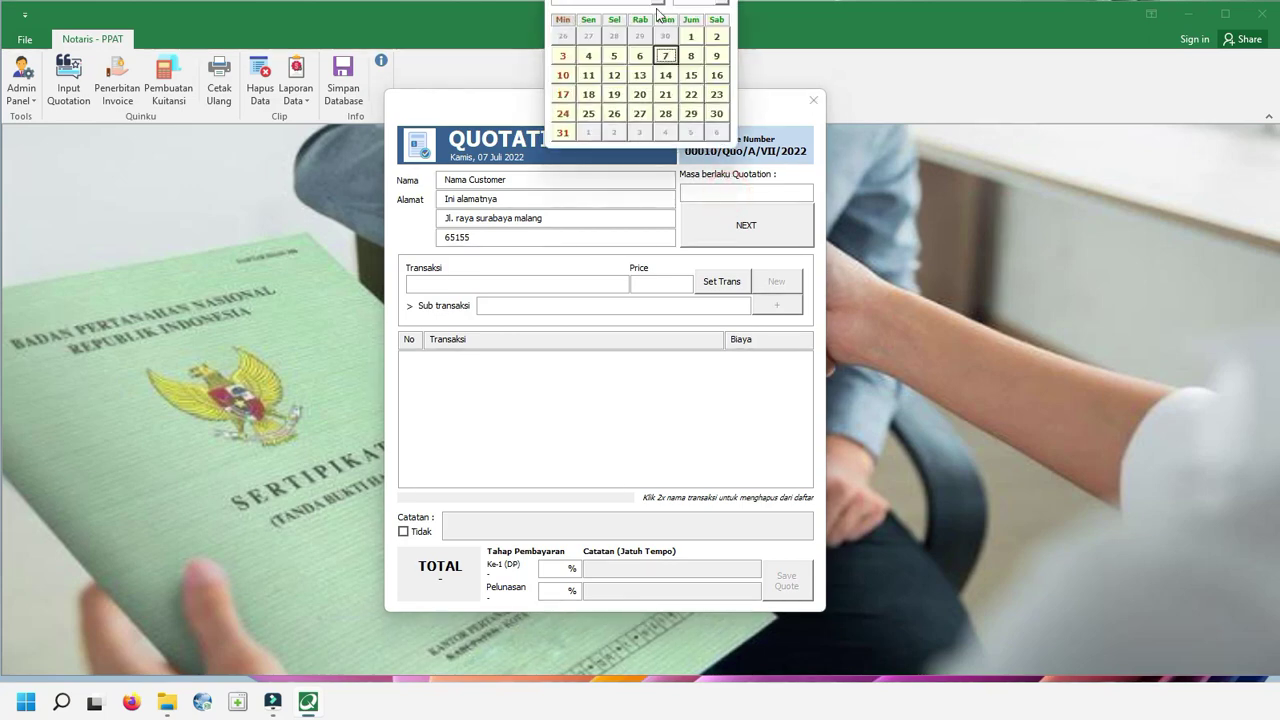
{"action": "left_click_drag", "start_coordinate": [528, 130], "coordinate": [940, 192]}
{"action": "left_click", "coordinate": [1025, 191]}
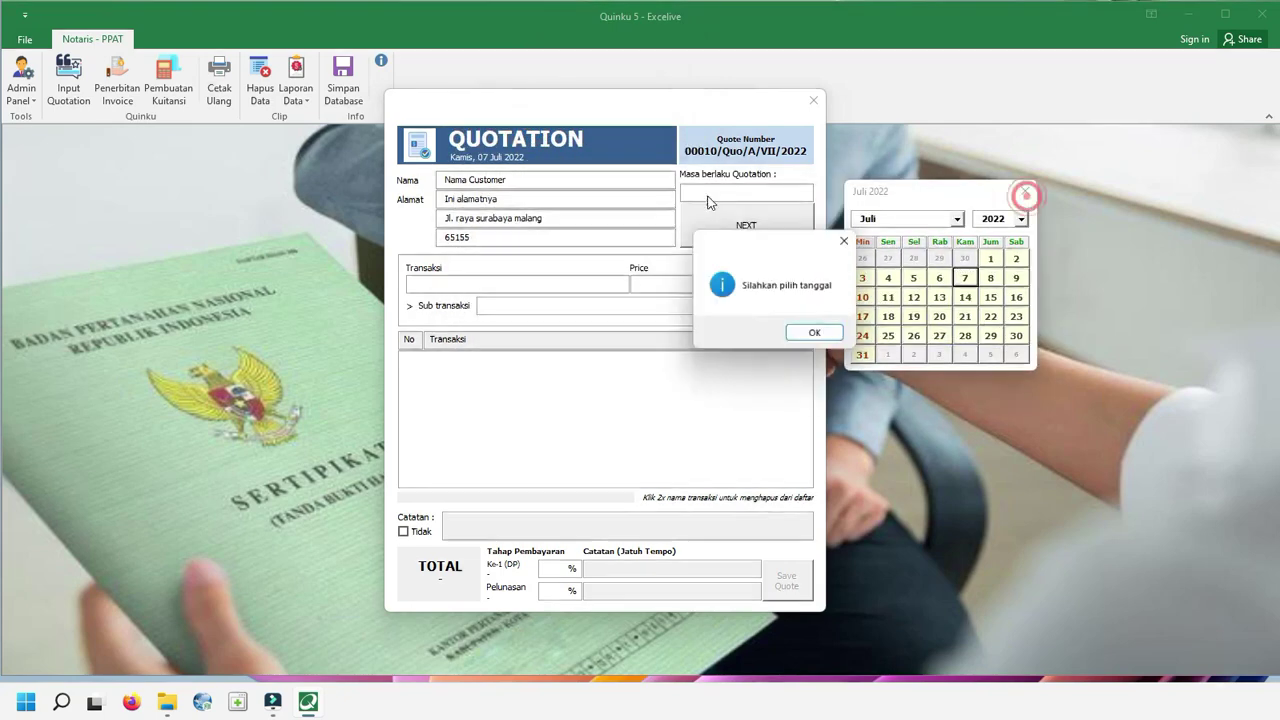
{"action": "left_click", "coordinate": [820, 333]}
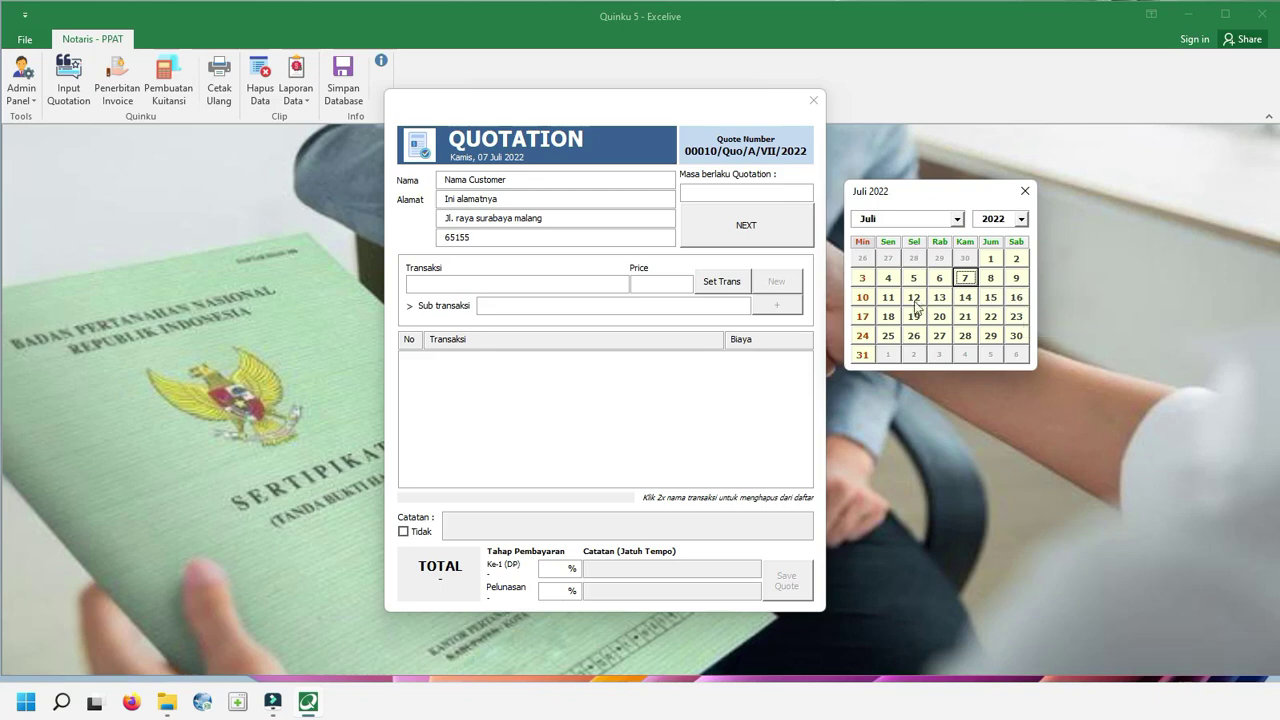
{"action": "left_click", "coordinate": [965, 298]}
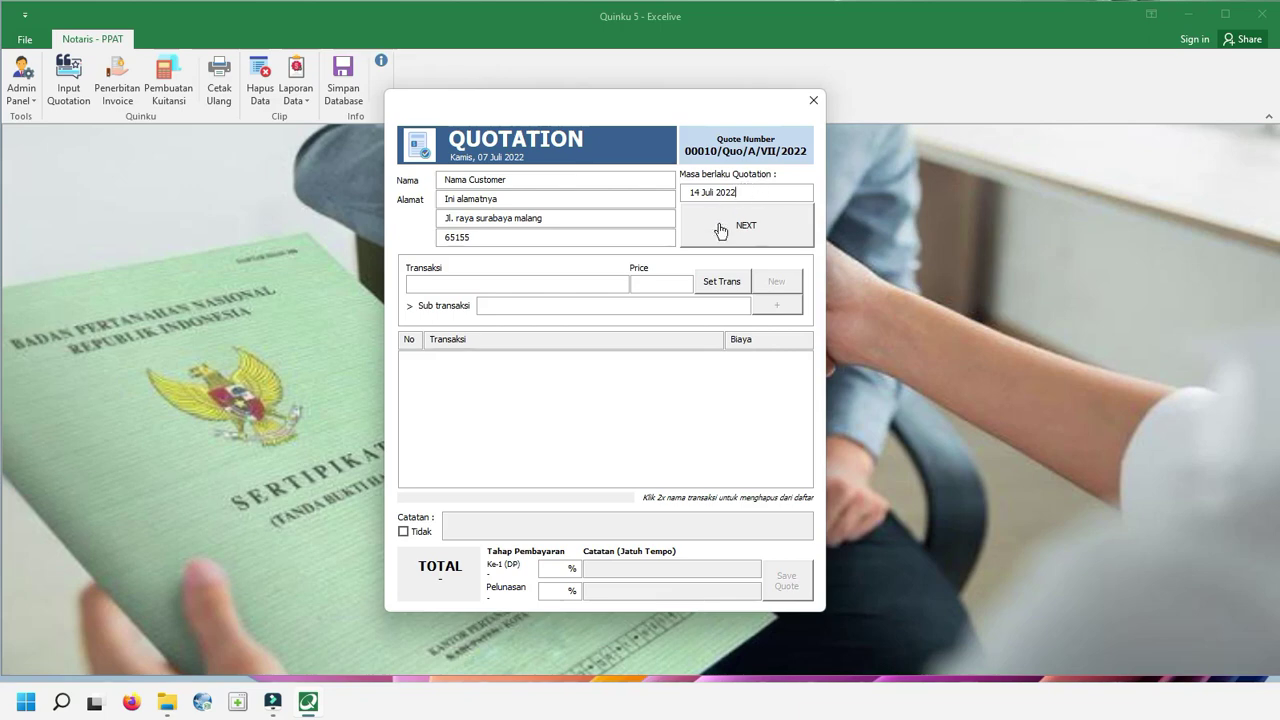
{"action": "left_click", "coordinate": [753, 230]}
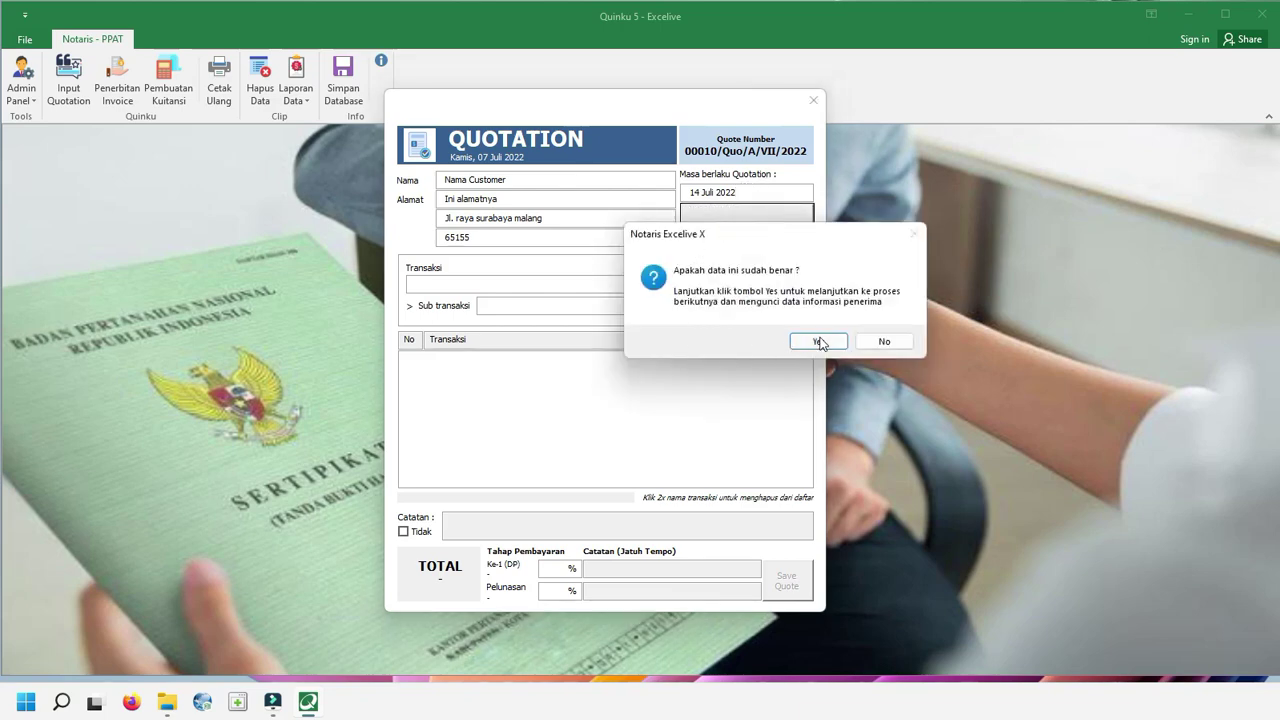
{"action": "left_click", "coordinate": [818, 342]}
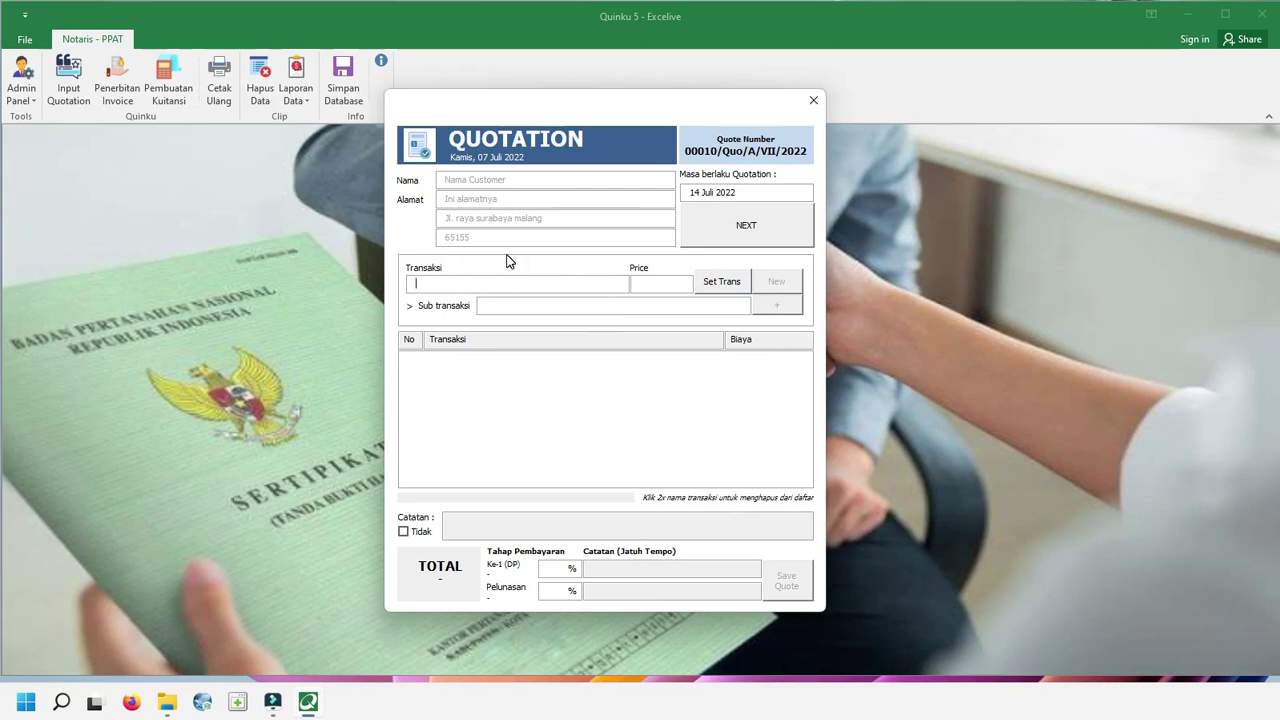
Add the transaction "Transaksi yang pertama" with a price of 5,000,000 to the quotation.
{"action": "type", "text": "Transak"}
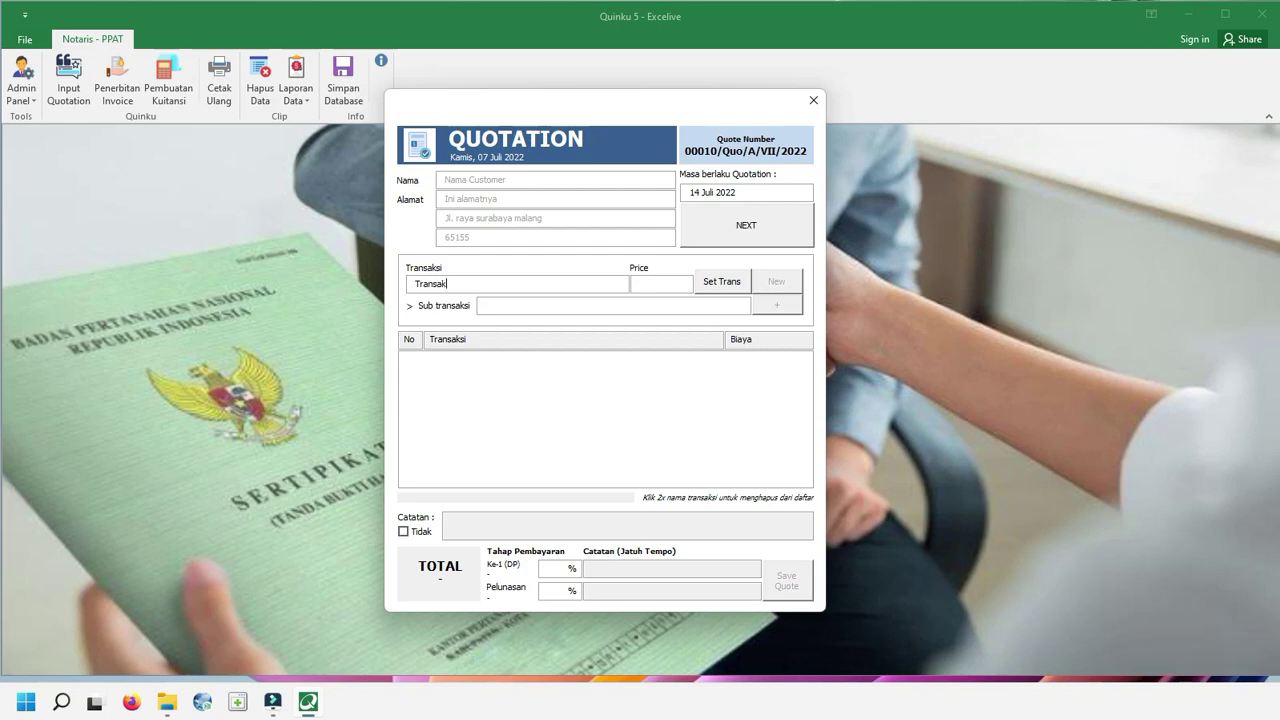
{"action": "type", "text": "si yang pertama5000000"}
{"action": "left_click", "coordinate": [728, 288]}
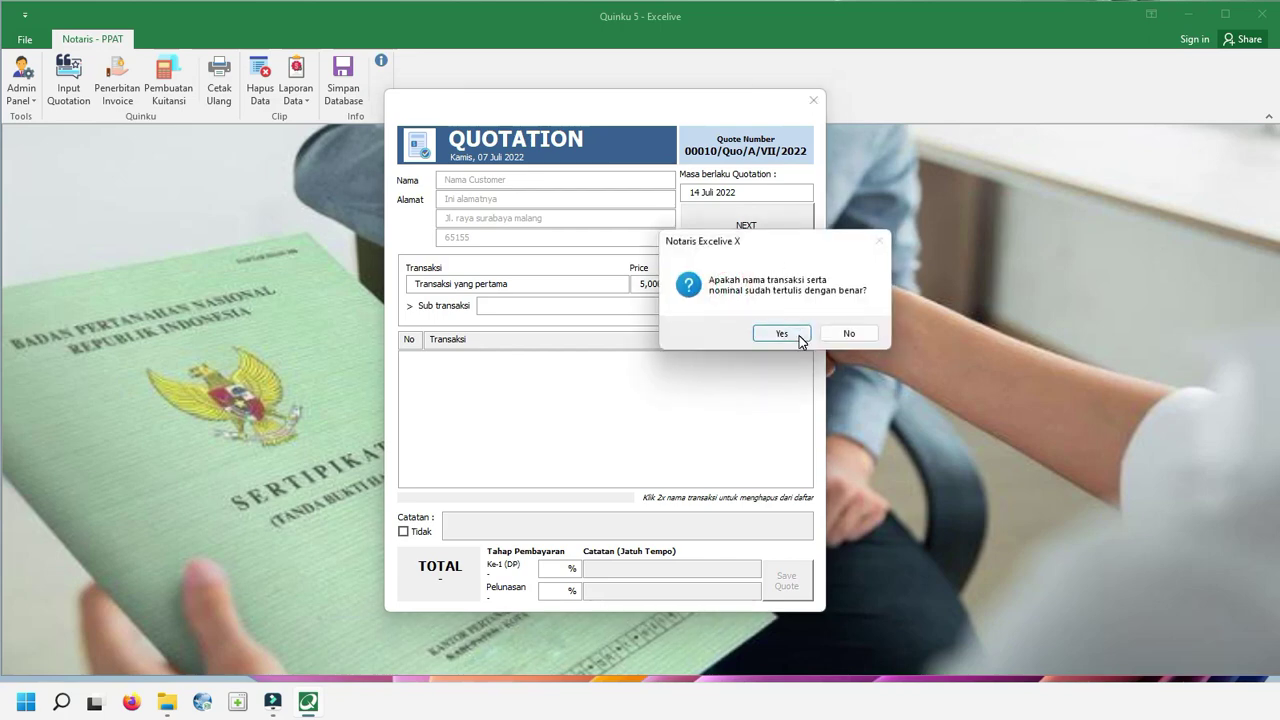
{"action": "left_click", "coordinate": [781, 334]}
Delete the transaction "Transaksi yang pertama" from the quotation's transaction list.
{"action": "left_click", "coordinate": [433, 360]}
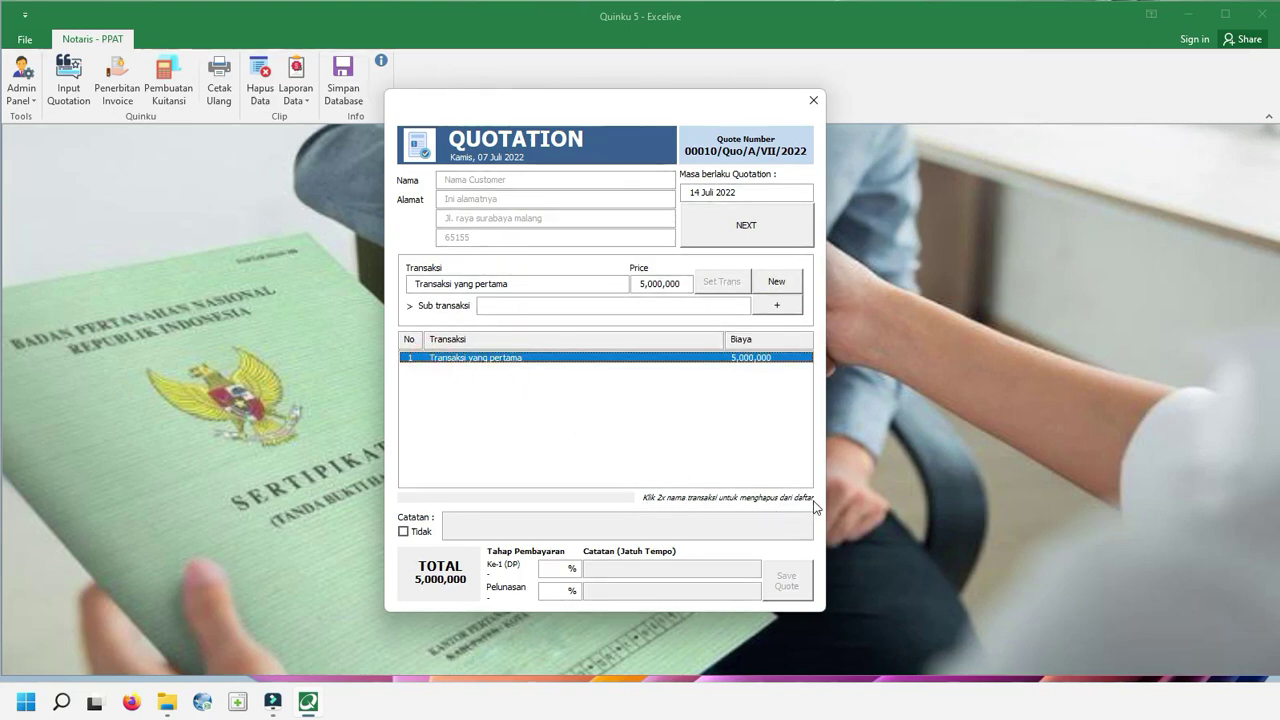
{"action": "double_click", "coordinate": [527, 364]}
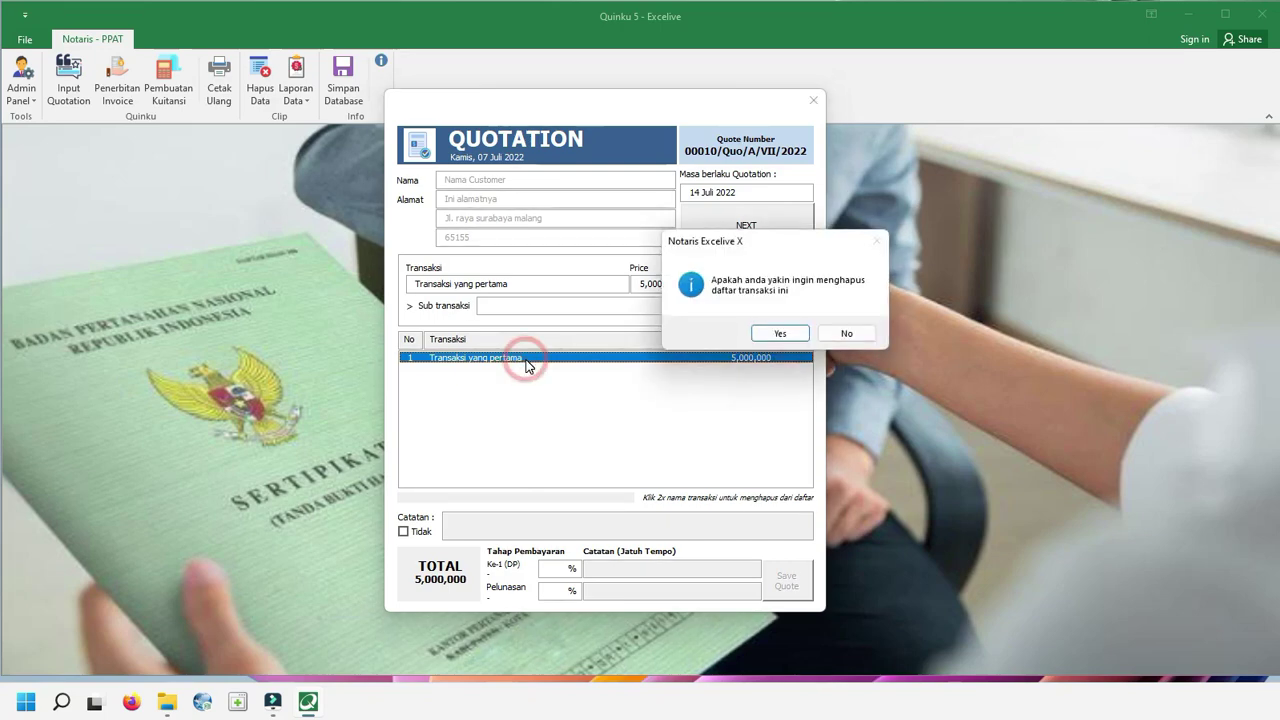
{"action": "left_click", "coordinate": [789, 335]}
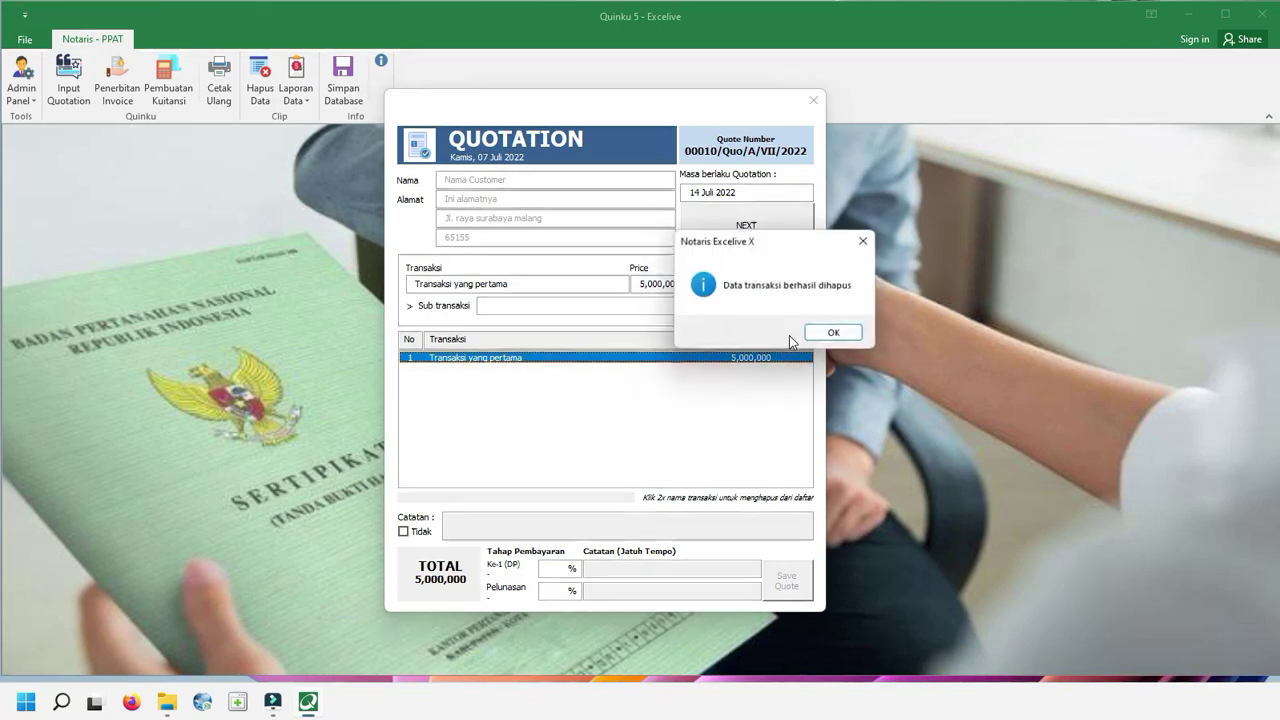
{"action": "left_click", "coordinate": [832, 336]}
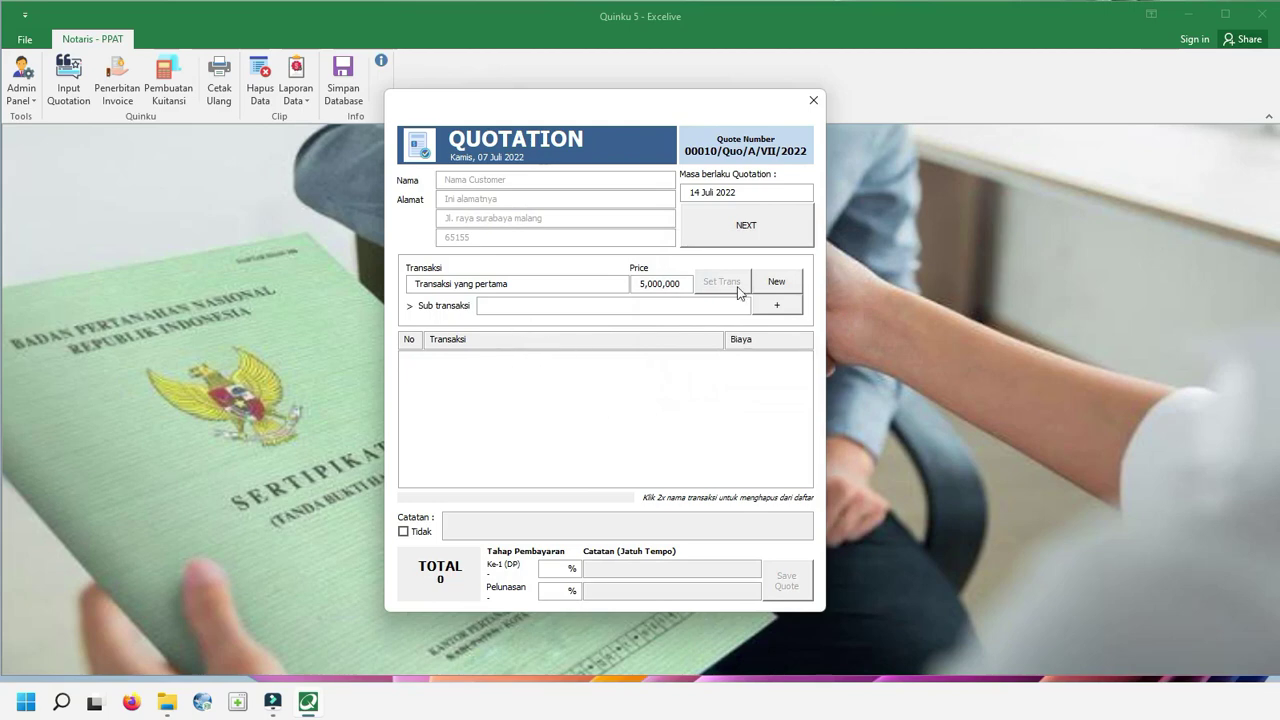
Start a new transaction entry and add "Transaksi pertama" with a price of 2,000,000 to the quotation.
{"action": "left_click", "coordinate": [581, 281]}
{"action": "left_click", "coordinate": [731, 288]}
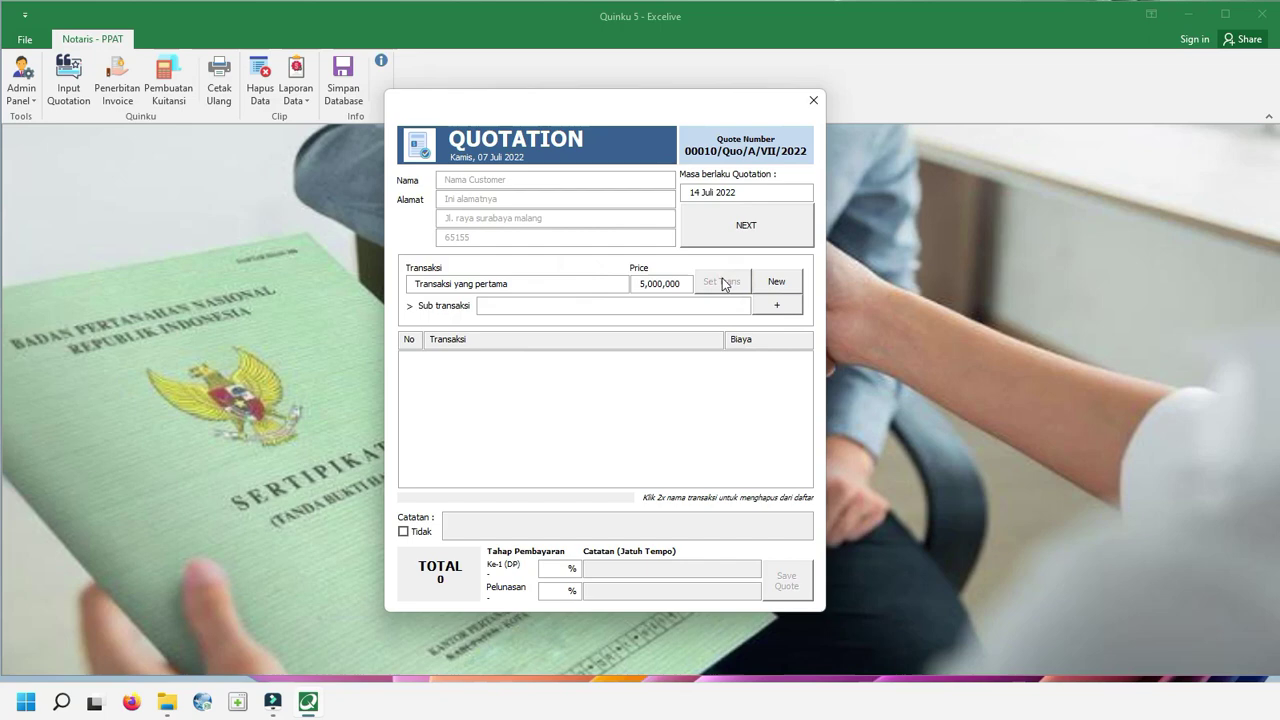
{"action": "left_click", "coordinate": [776, 284]}
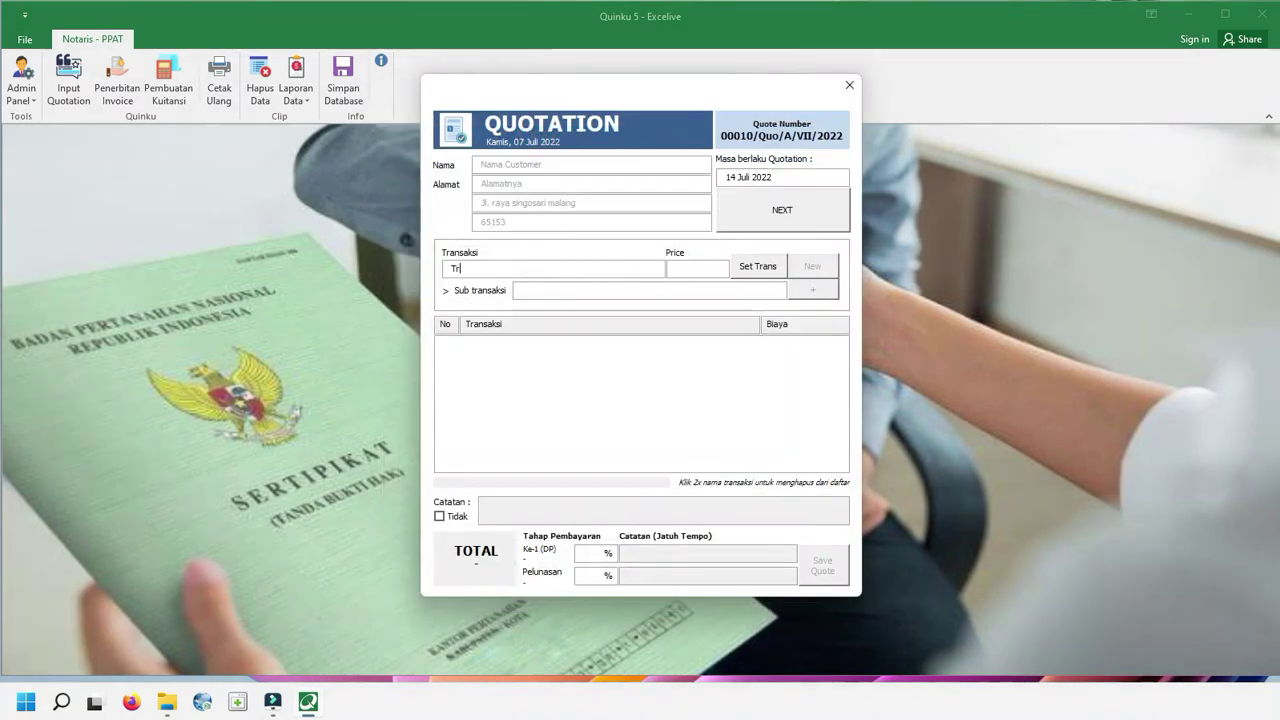
{"action": "type", "text": "ansak"}
{"action": "type", "text": "2,000,000"}
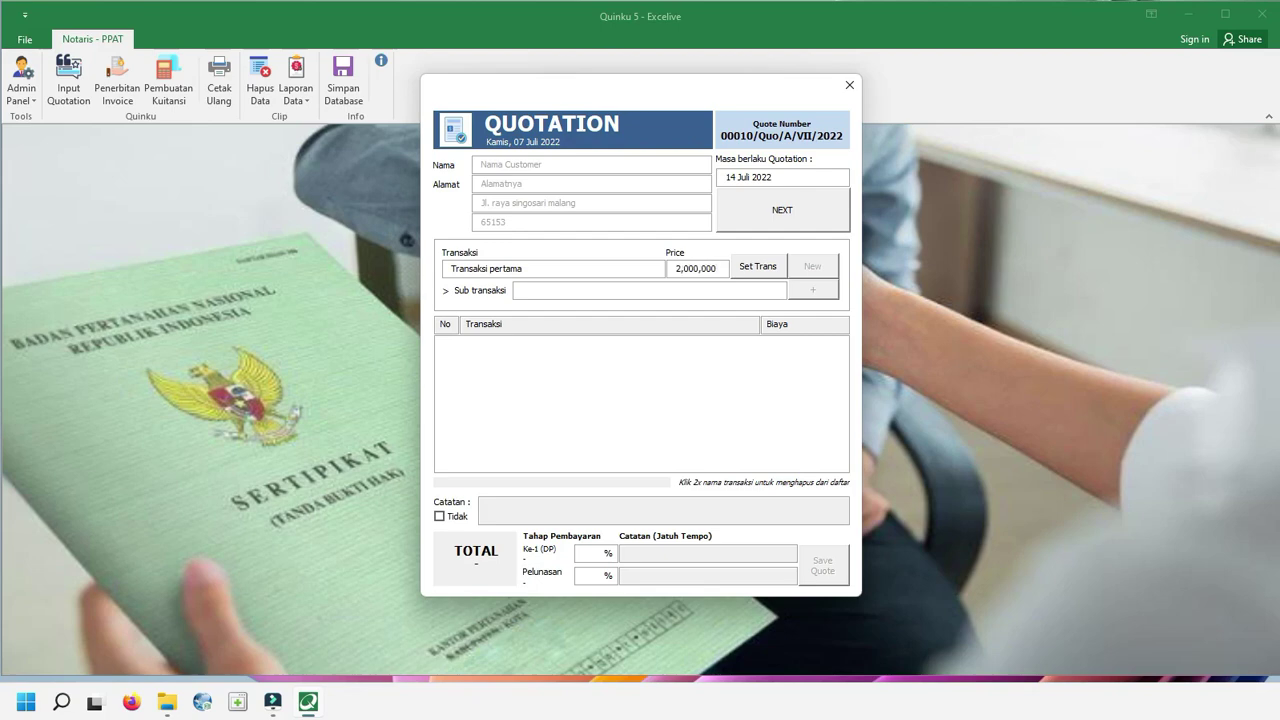
{"action": "left_click", "coordinate": [740, 267]}
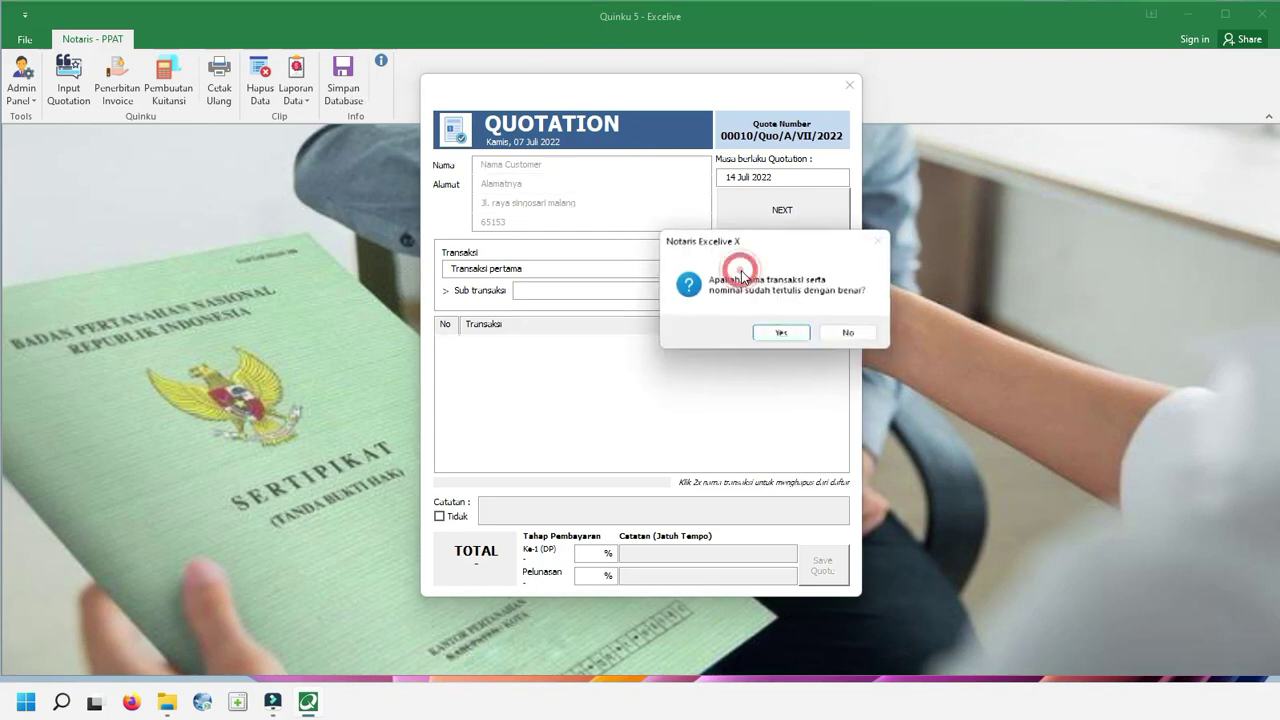
{"action": "left_click", "coordinate": [781, 333]}
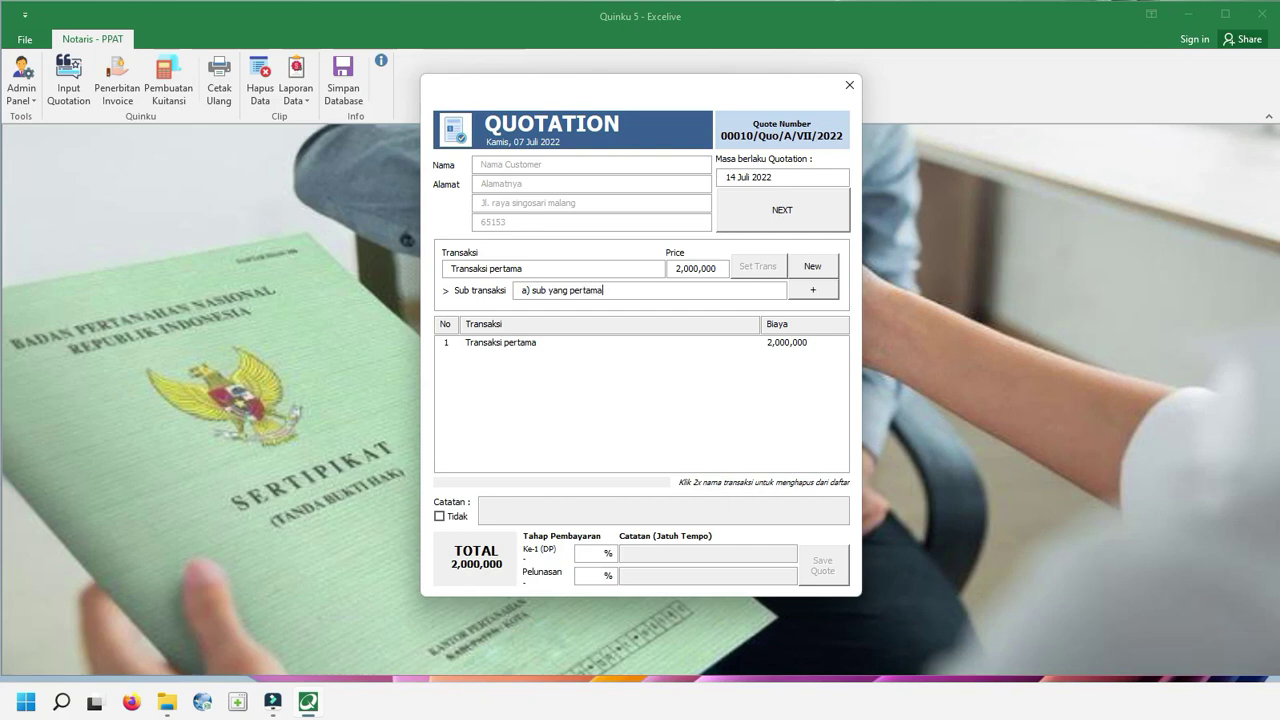
Add the sub-transaction "a) sub yang pertama" under Transaksi pertama.
{"action": "key", "text": "Return"}
{"action": "left_click", "coordinate": [821, 339]}
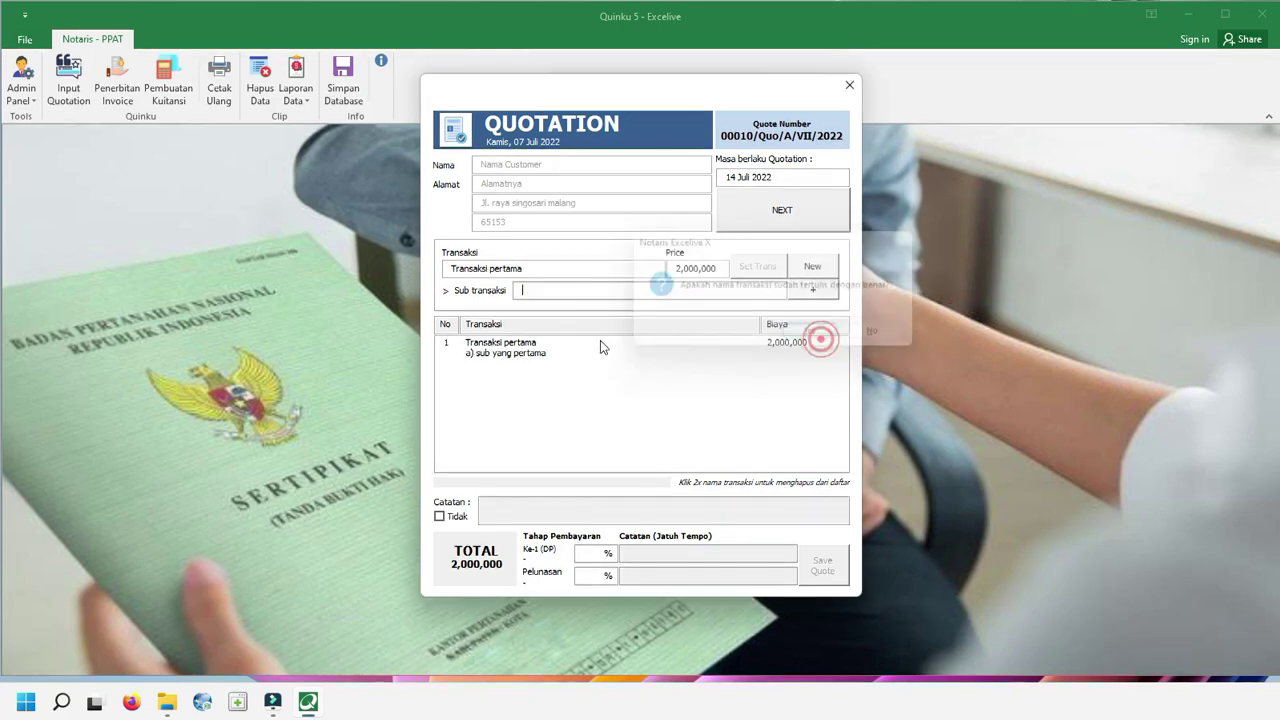
Add the sub-transactions "b) ini seperti ini" and "c) ini juga seperti ini" under Transaksi pertama.
{"action": "left_click", "coordinate": [506, 355]}
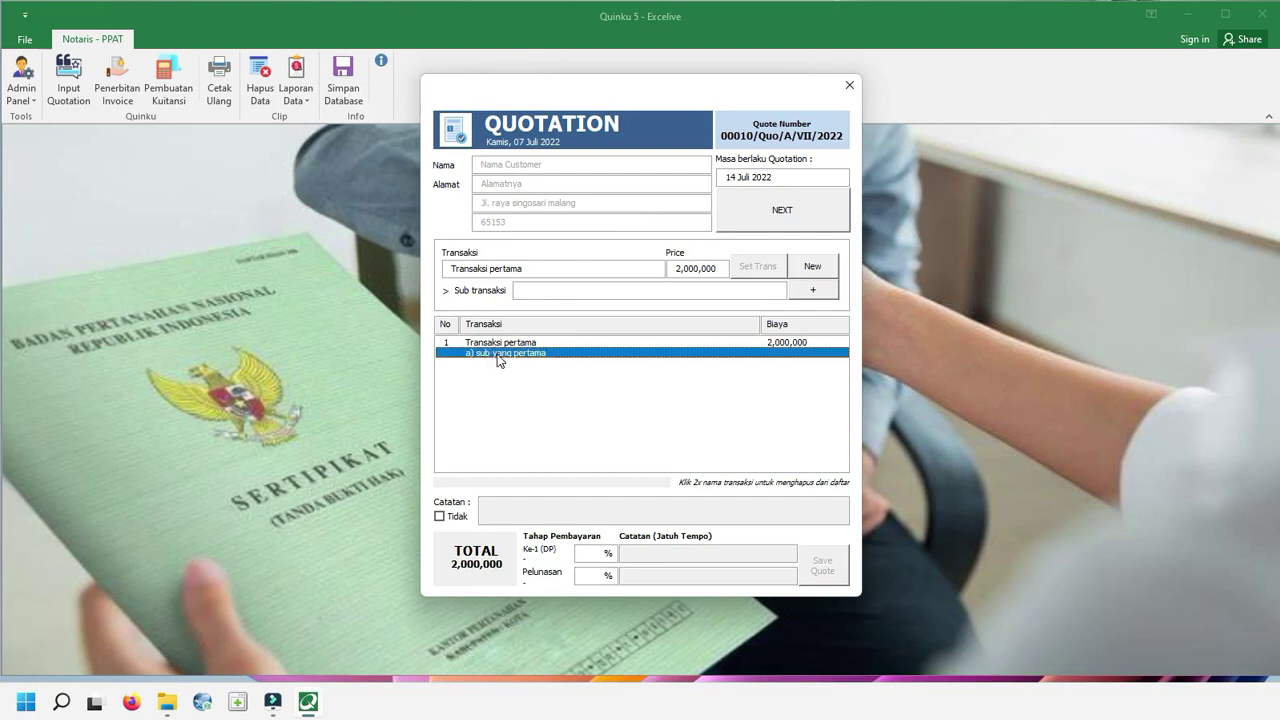
{"action": "left_click", "coordinate": [557, 290]}
{"action": "type", "text": "b"}
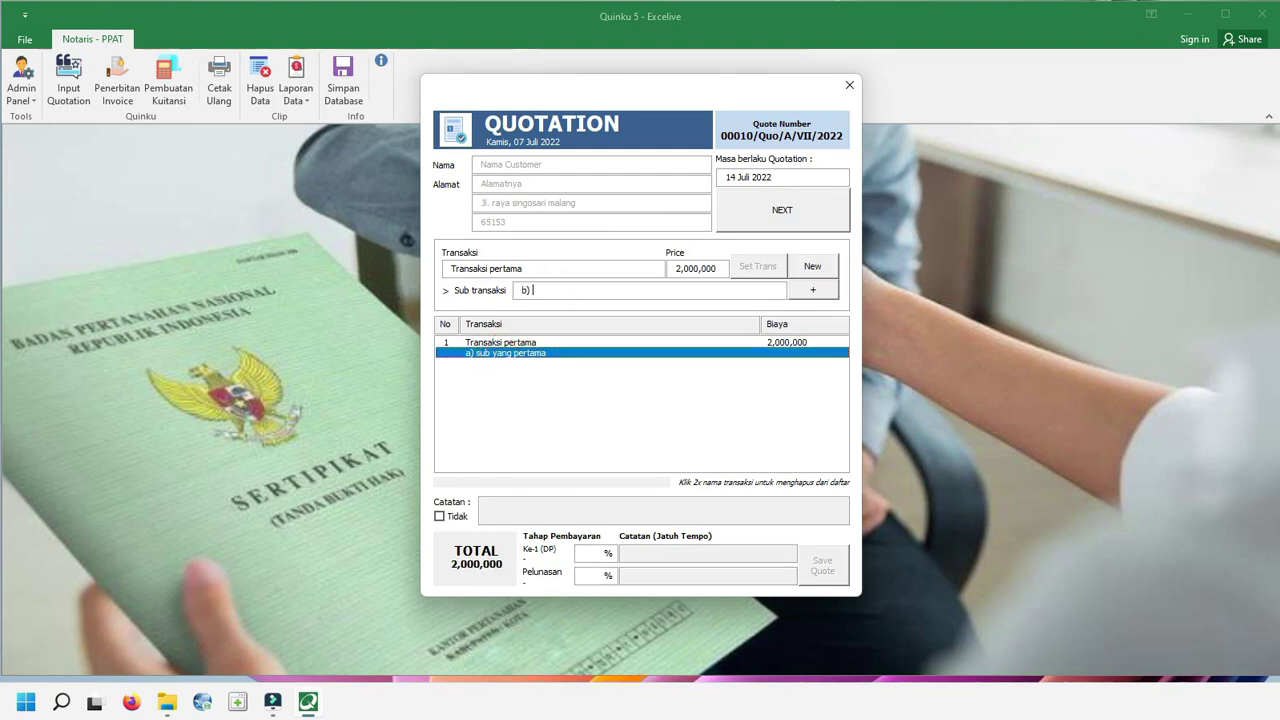
{"action": "type", "text": ") ini seperti ini"}
{"action": "key", "text": "Return"}
{"action": "key", "text": "Return"}
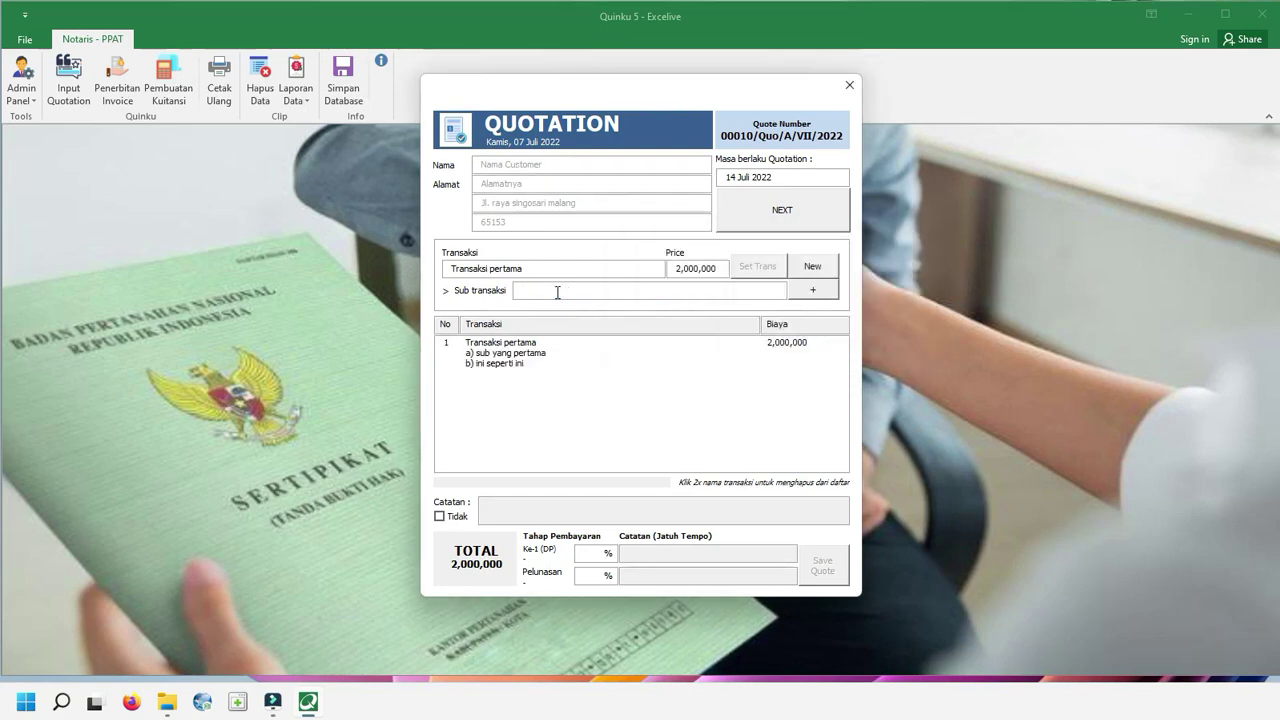
{"action": "type", "text": "c) ini juga seperti ini"}
{"action": "key", "text": "Return"}
{"action": "key", "text": "Return"}
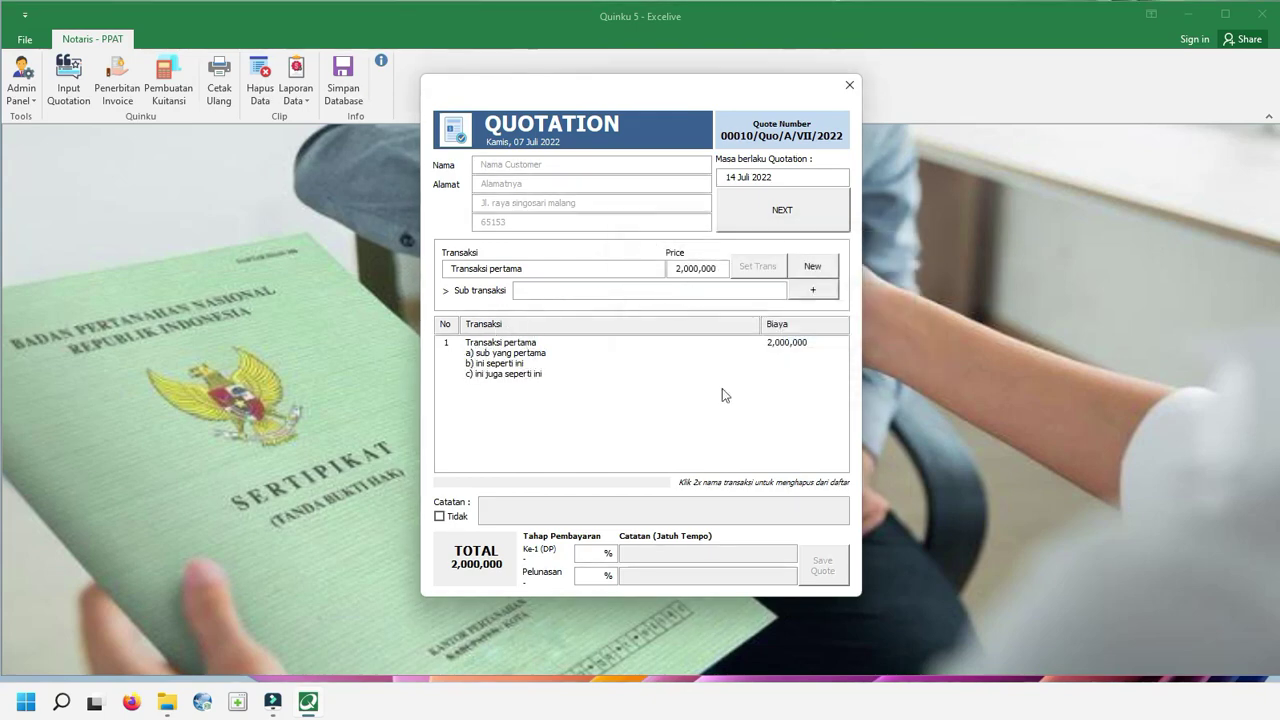
Start a new transaction entry and add "Ini adalah transaksi yang kedua" with a price of 3,000,000 to the quotation.
{"action": "left_click", "coordinate": [830, 270]}
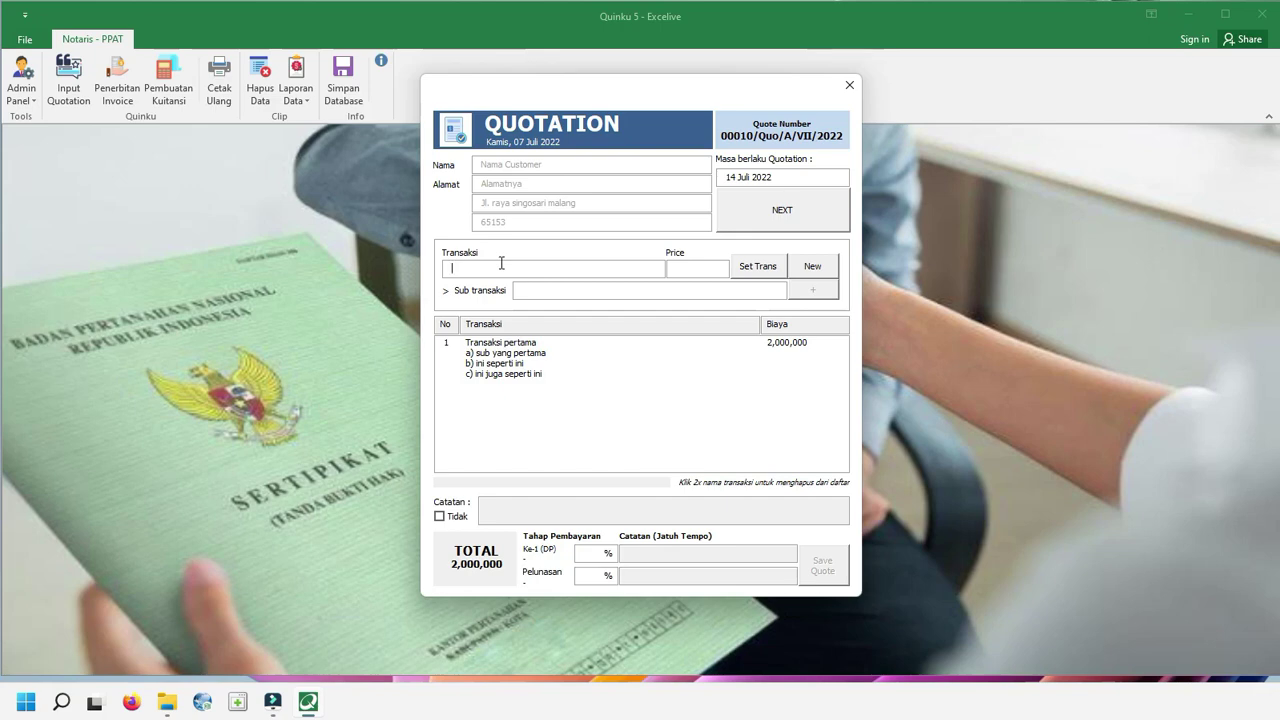
{"action": "type", "text": "Ini ada"}
{"action": "type", "text": "lah transaksi yang kedua"}
{"action": "type", "text": "300000"}
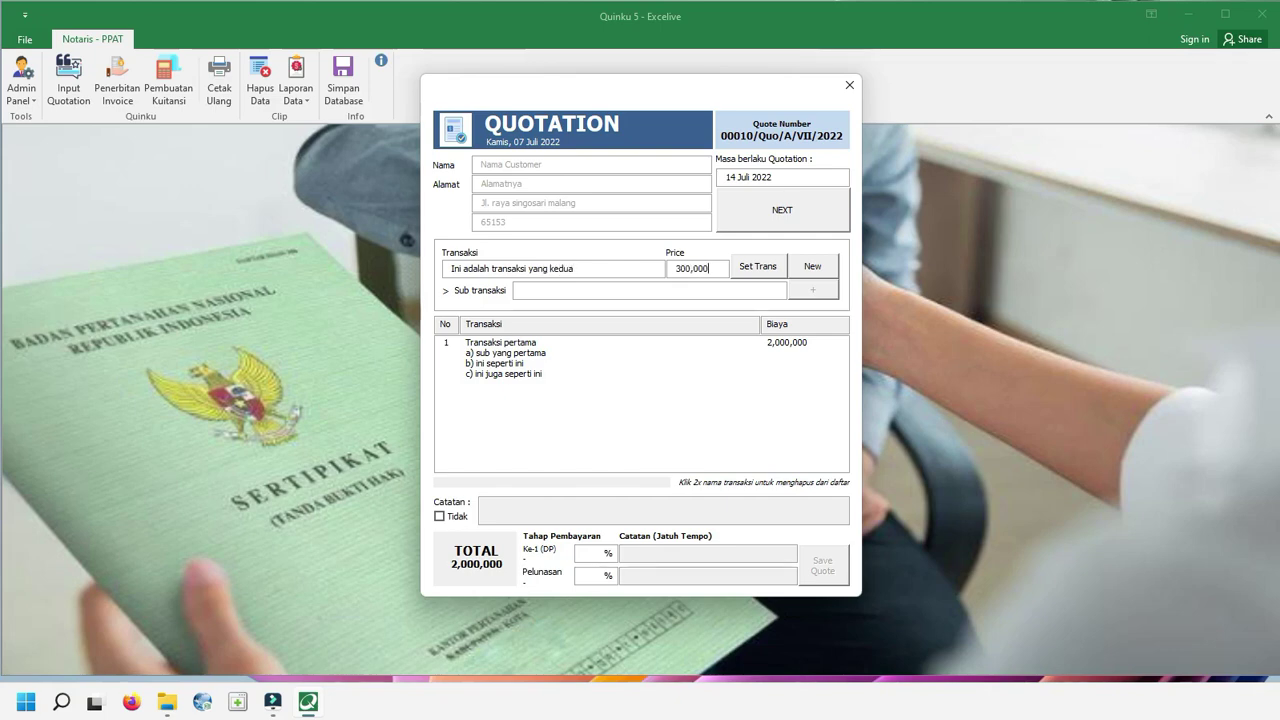
{"action": "type", "text": "0"}
{"action": "left_click", "coordinate": [757, 268]}
{"action": "left_click", "coordinate": [785, 334]}
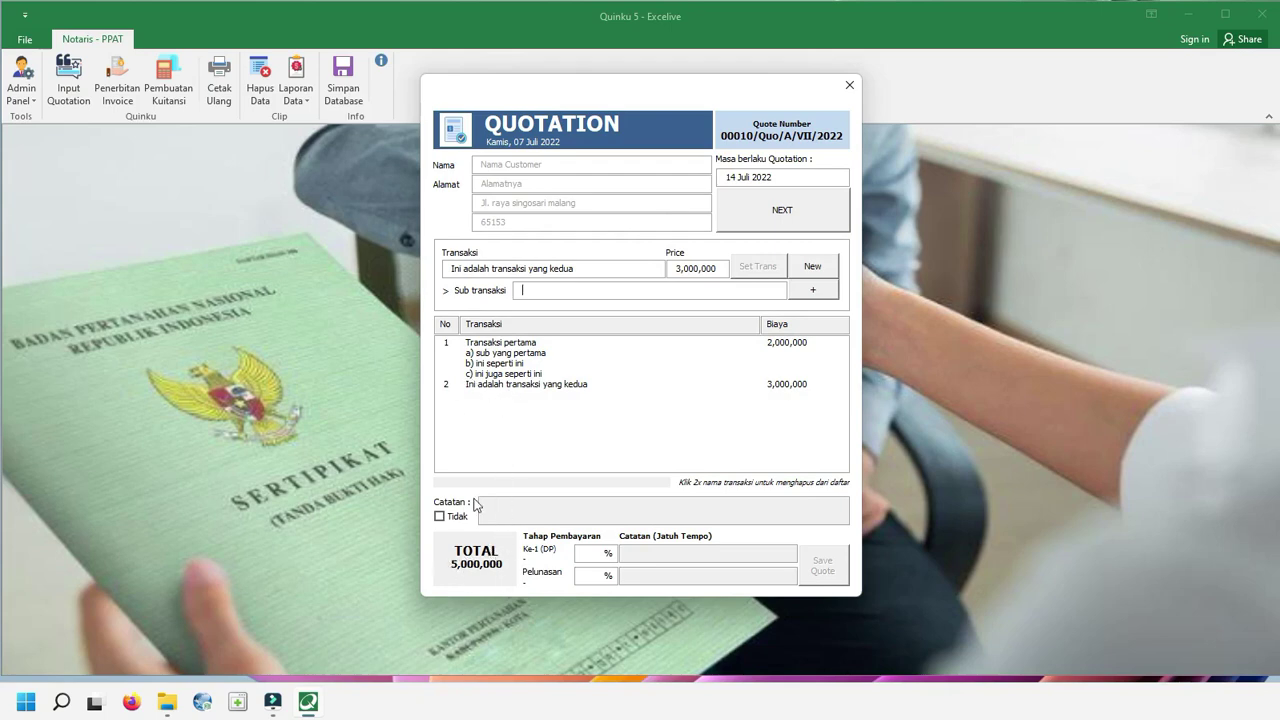
{"action": "left_click", "coordinate": [472, 345]}
{"action": "left_click_drag", "start_coordinate": [482, 373], "coordinate": [499, 341]}
{"action": "left_click", "coordinate": [505, 353]}
{"action": "left_click", "coordinate": [506, 386]}
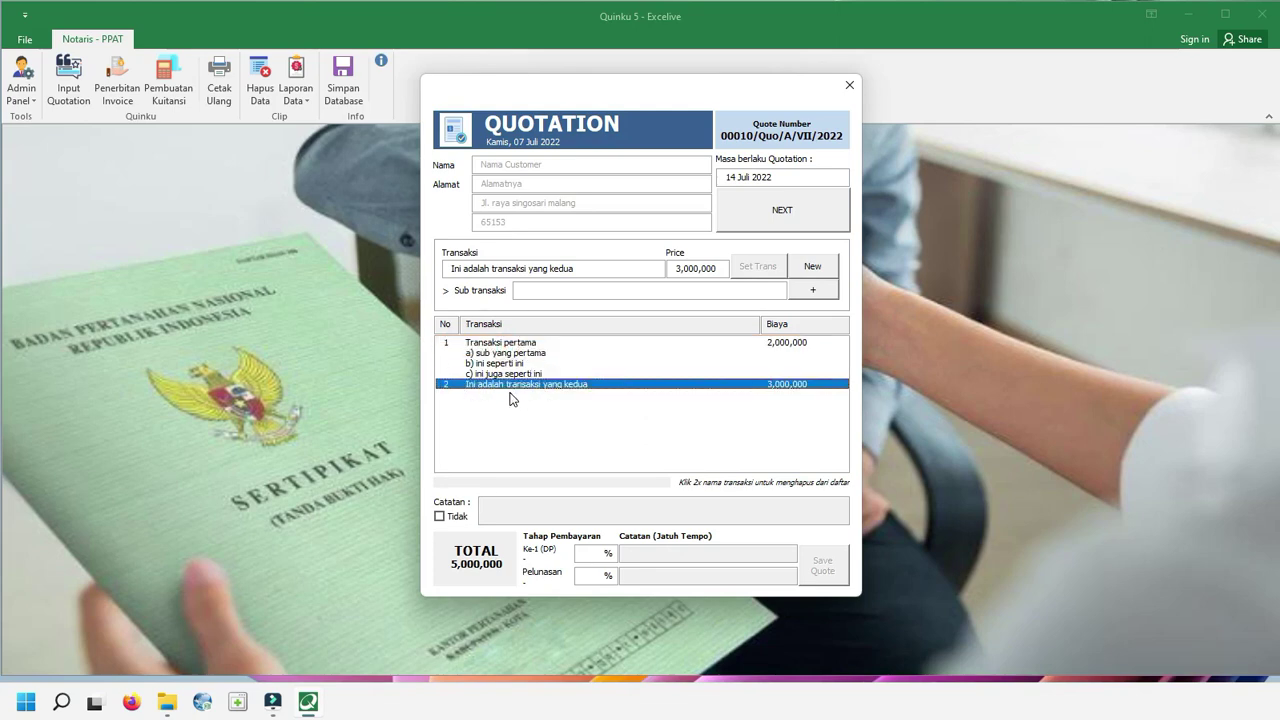
Enable the quotation's general note and enter "Mohon lakukan pembayaran tepat waktu ya.....!!!".
{"action": "left_click", "coordinate": [459, 518]}
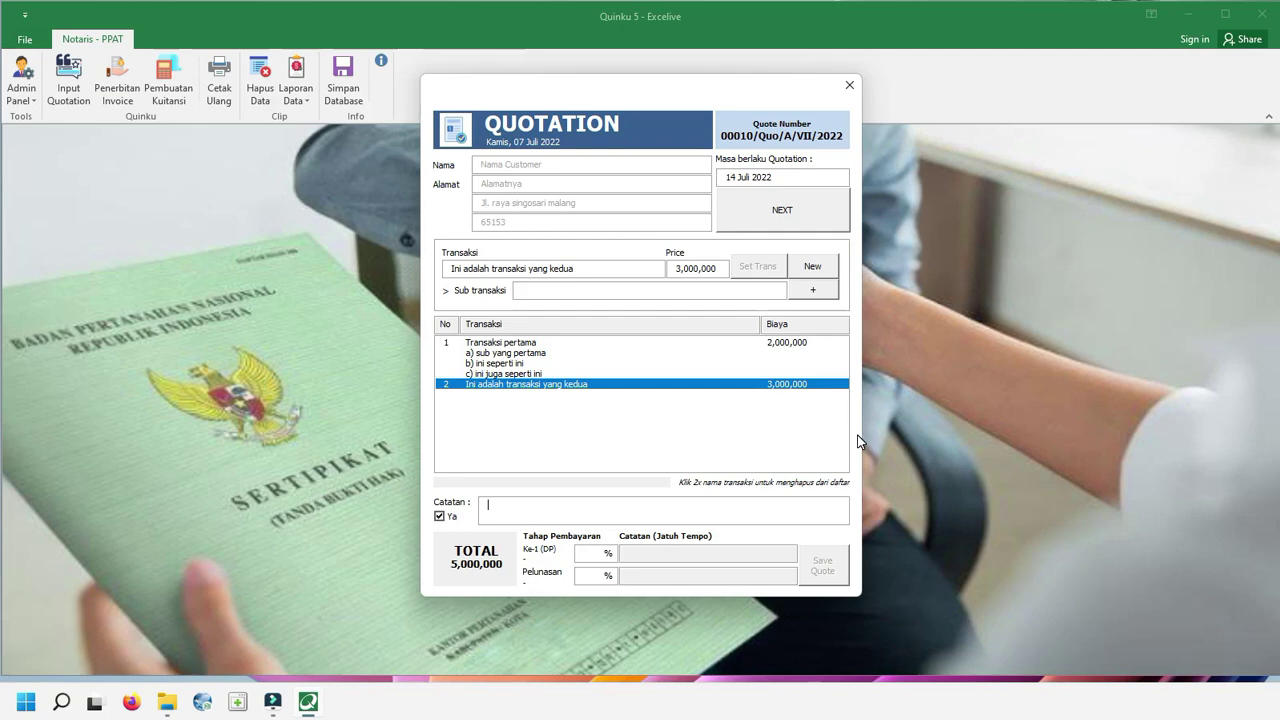
{"action": "type", "text": "Mohon lakukan pmeb"}
{"action": "key", "text": "ctrl+shift+Left"}
{"action": "type", "text": "pembayaran tepat waktu ya.....!!!"}
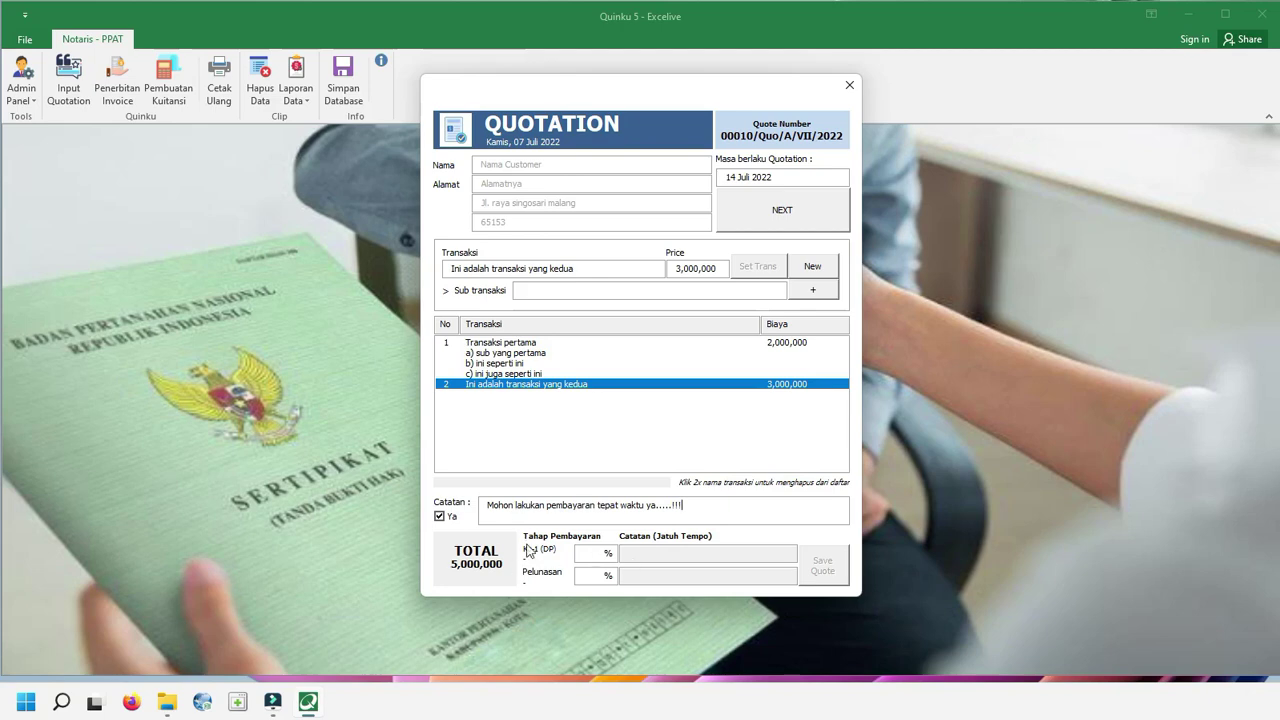
Set the quotation's first payment stage (DP) to 75 percent.
{"action": "left_click", "coordinate": [599, 555]}
{"action": "left_click", "coordinate": [581, 555]}
{"action": "type", "text": "75"}
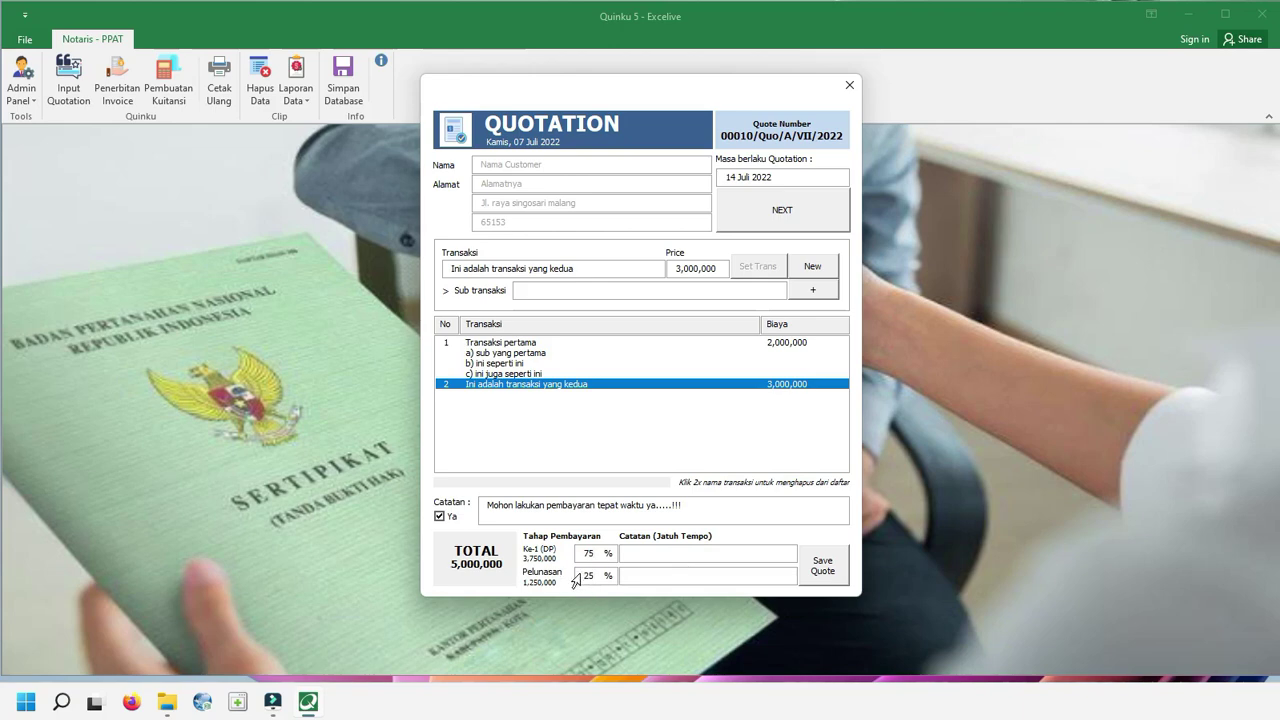
Try down payment shares of 0 and 100 percent and set the share back to 75 percent.
{"action": "double_click", "coordinate": [586, 554]}
{"action": "type", "text": "0"}
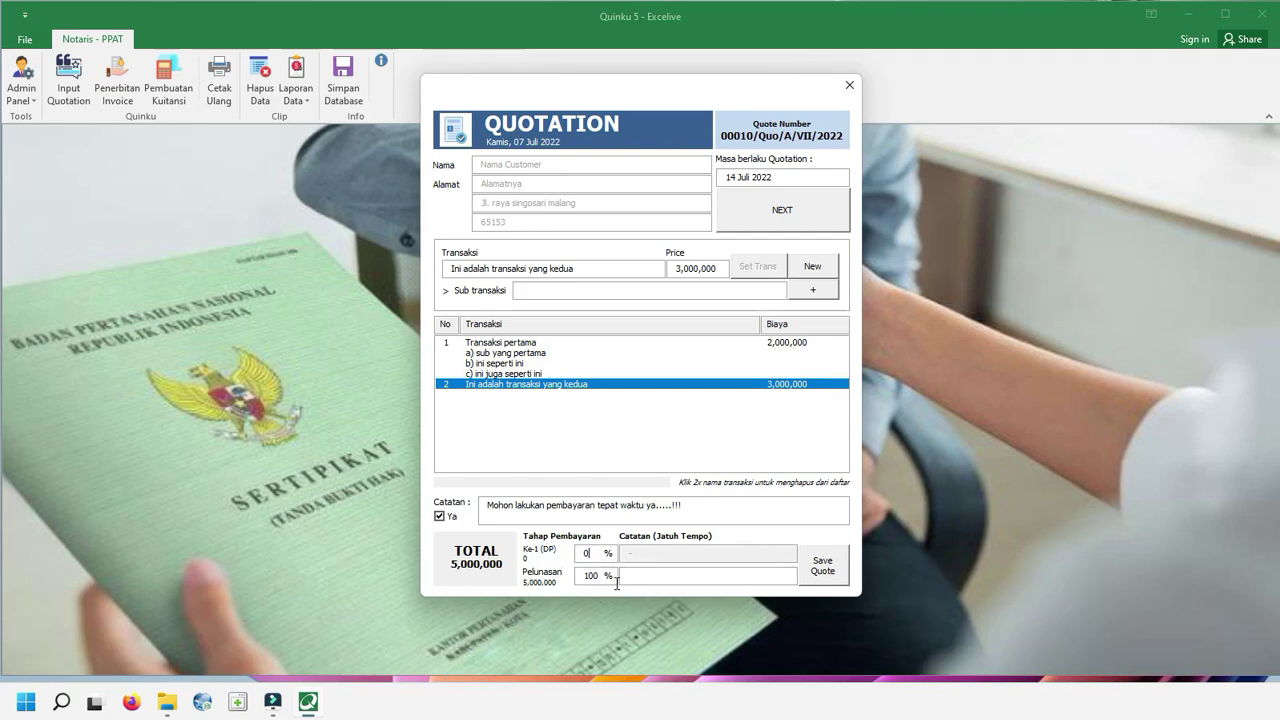
{"action": "key", "text": "BackSpace"}
{"action": "type", "text": "100"}
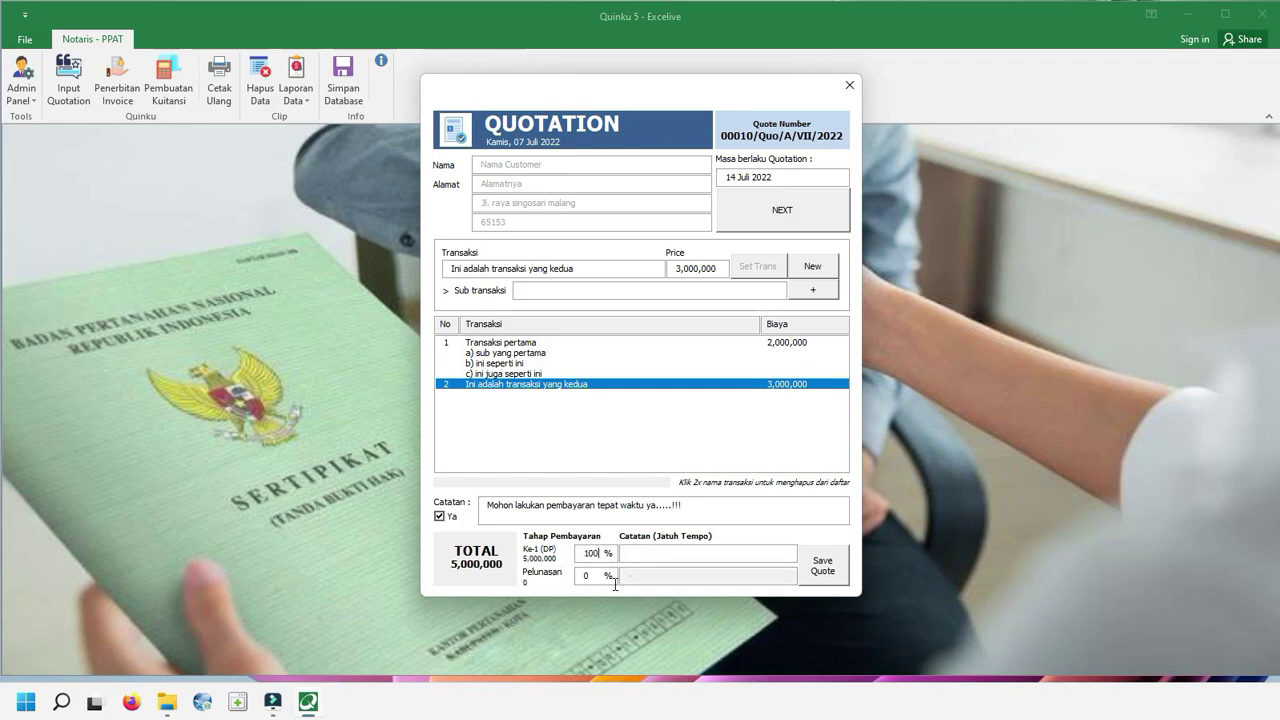
{"action": "double_click", "coordinate": [597, 553]}
{"action": "type", "text": "75"}
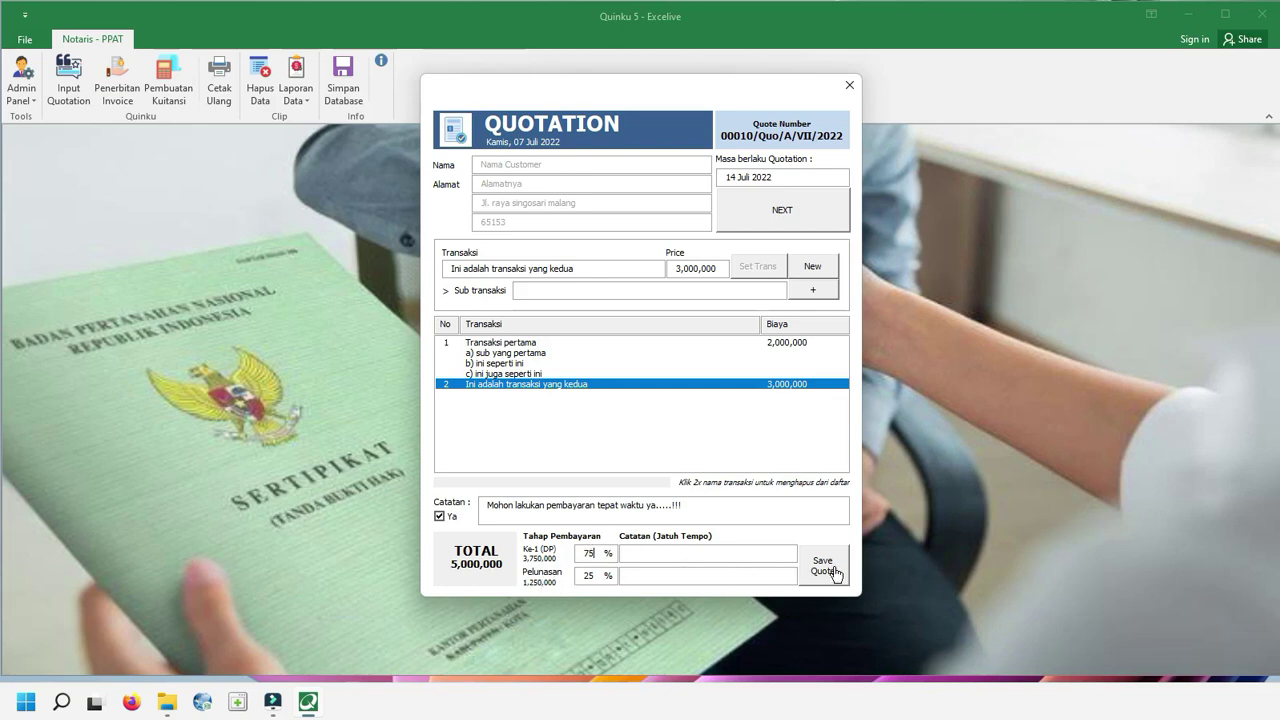
Enter "tolong dibayar sebelum jatuh tempo ya" as the due-date note of the down payment.
{"action": "left_click", "coordinate": [683, 549]}
{"action": "type", "text": "tolong dibayar sebelum jatuh te"}
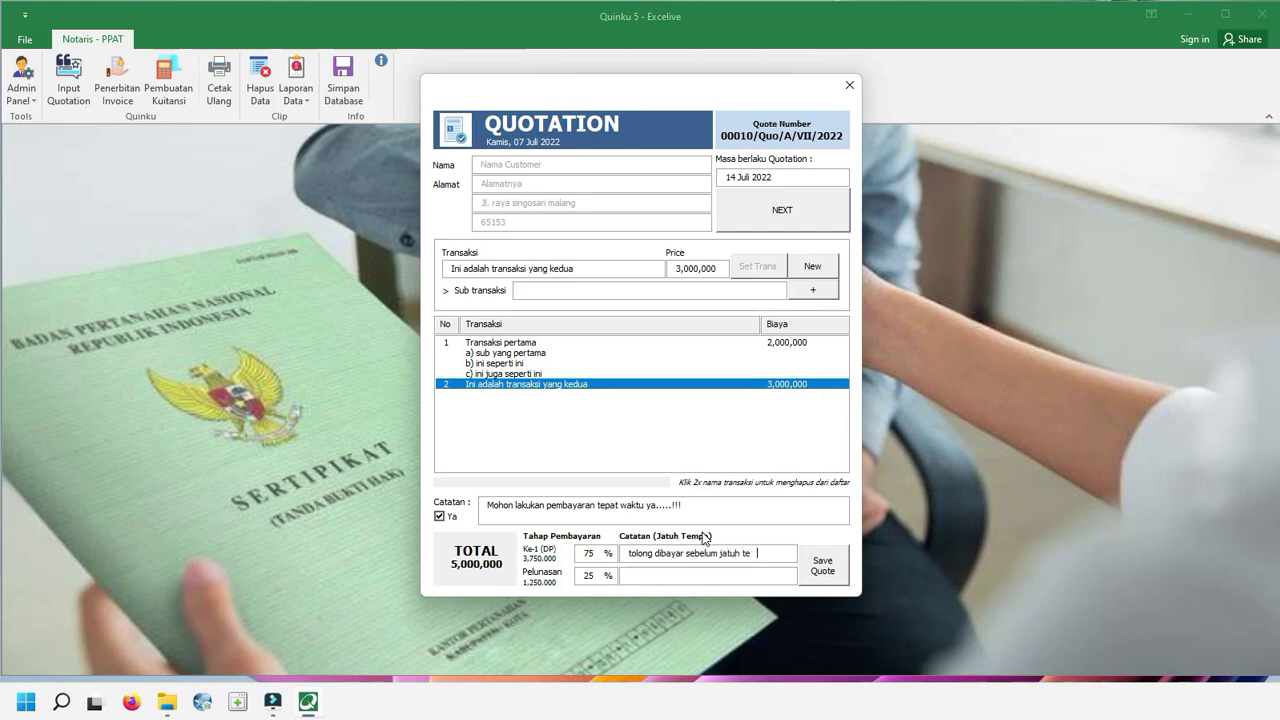
{"action": "type", "text": "mpo ya"}
Enter the final payment's due-date note "ini tolong dilunasi sebelum hari senin tanggal 1 agustus 2022" and save the quotation.
{"action": "left_click", "coordinate": [742, 576]}
{"action": "type", "text": "ini tolong dilunasi sebelum hari sen"}
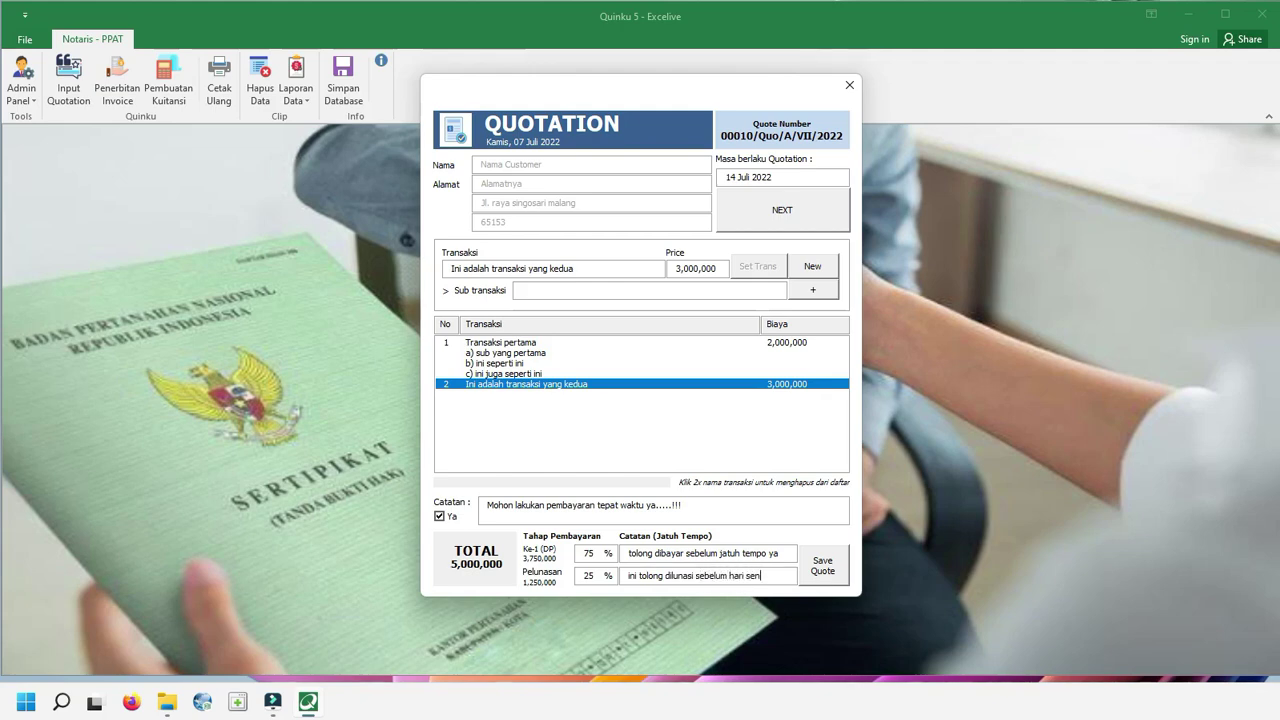
{"action": "type", "text": "in tanggal 1"}
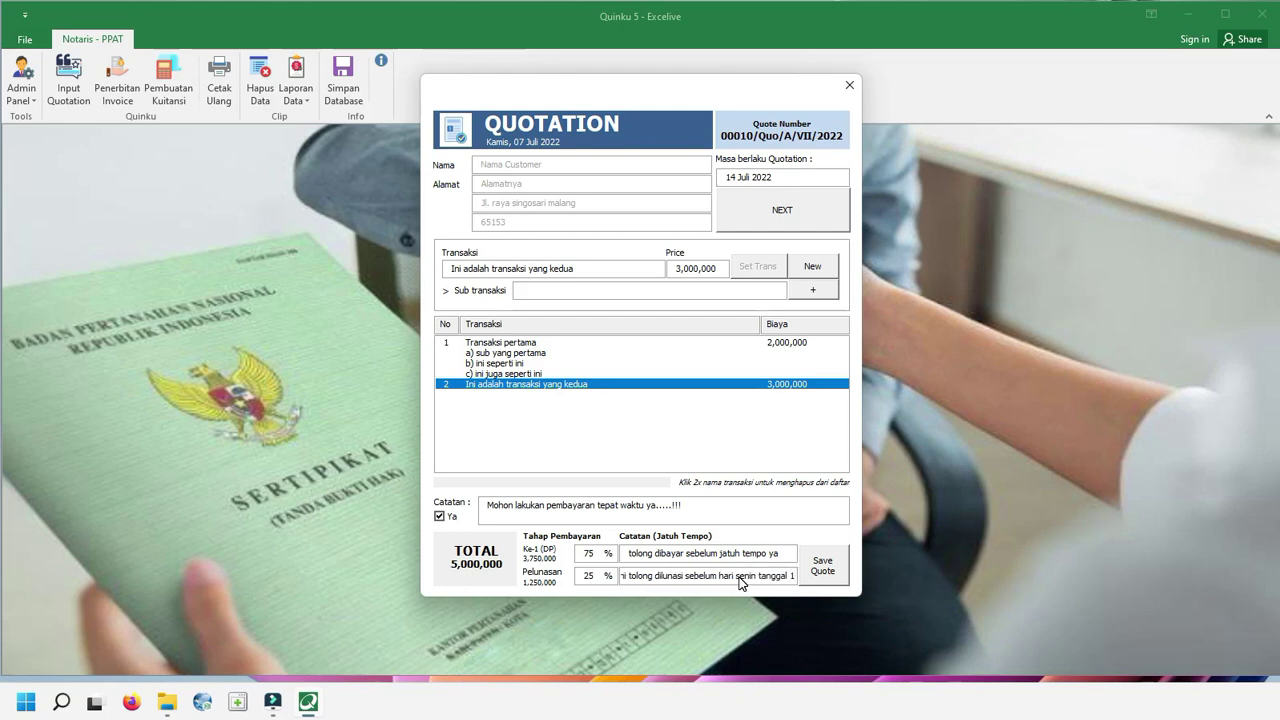
{"action": "type", "text": " s"}
{"action": "type", "text": "gustus 2022"}
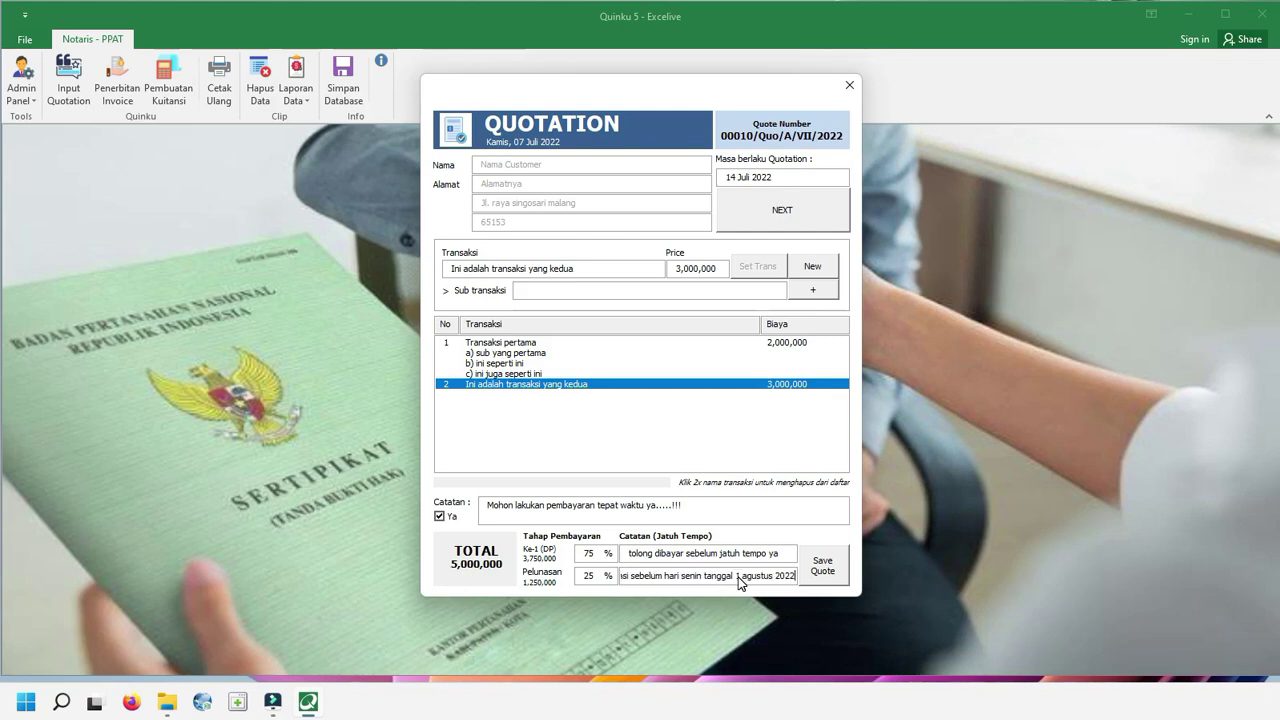
{"action": "type", "text": " jam"}
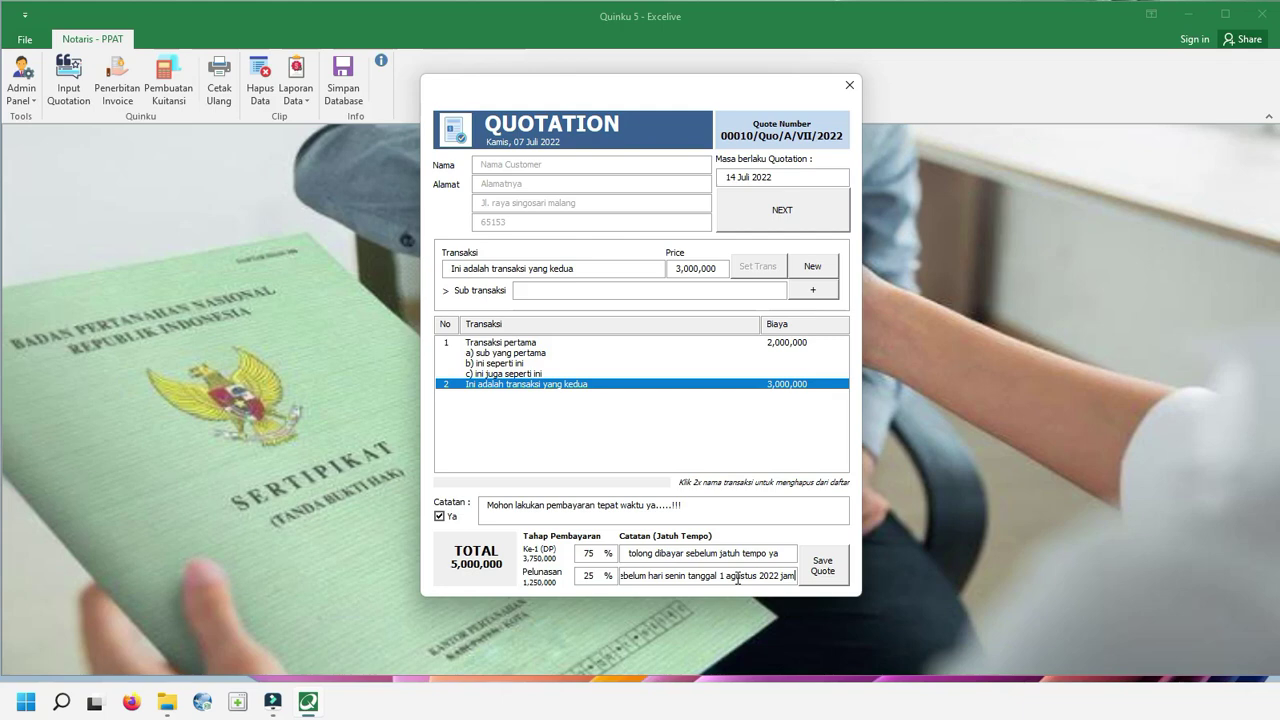
{"action": "left_click", "coordinate": [837, 570]}
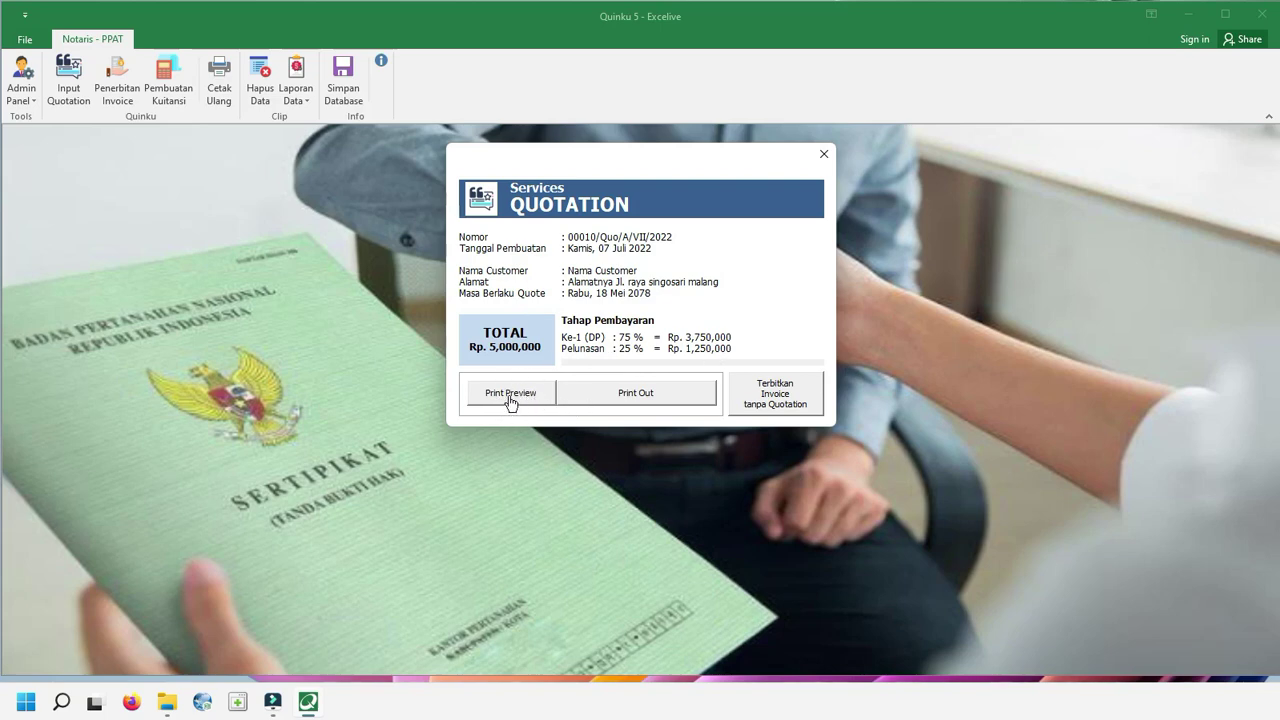
Try to issue an invoice without a quotation for the saved two-stage payment and dismiss the message.
{"action": "left_click", "coordinate": [668, 400]}
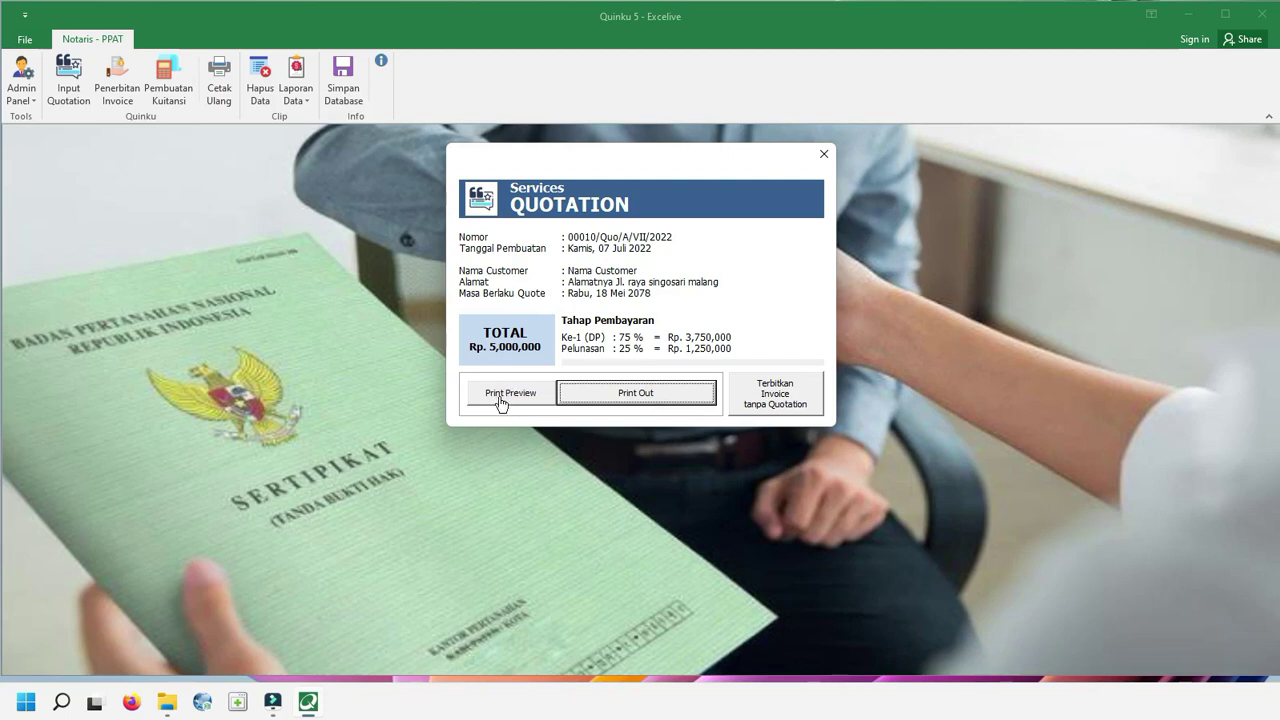
{"action": "left_click", "coordinate": [799, 404]}
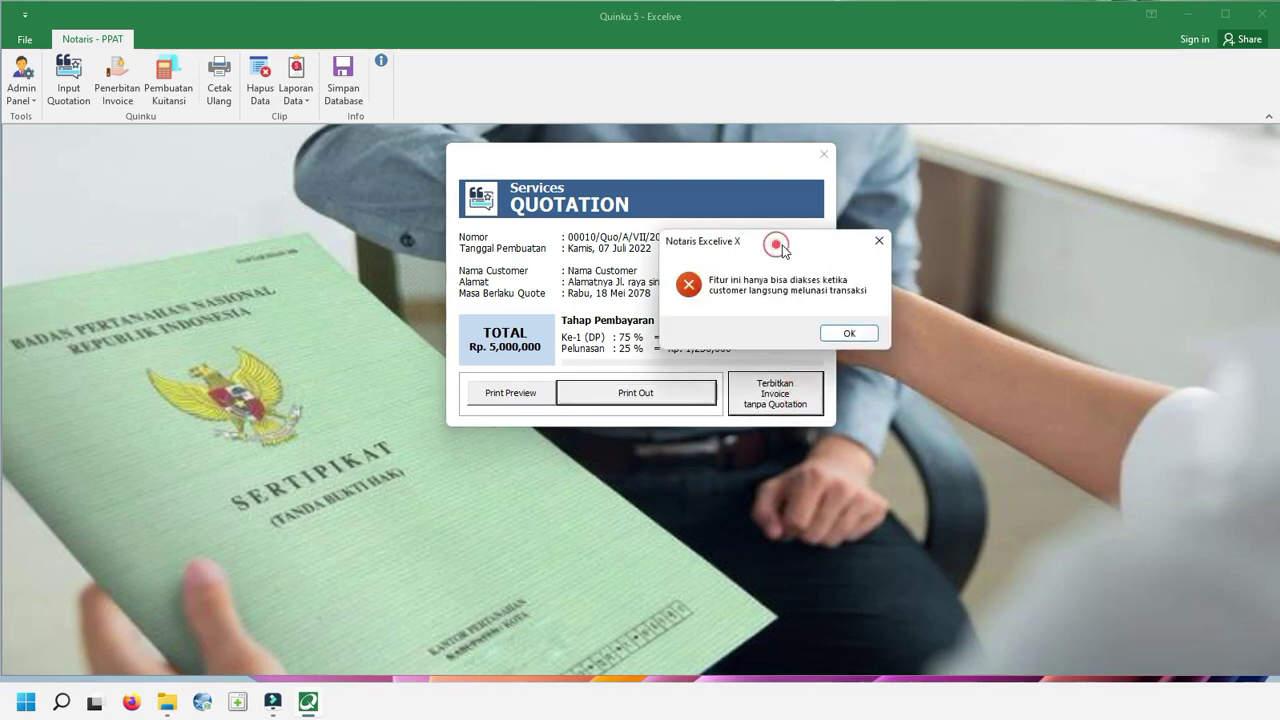
{"action": "left_click_drag", "start_coordinate": [780, 244], "coordinate": [841, 240]}
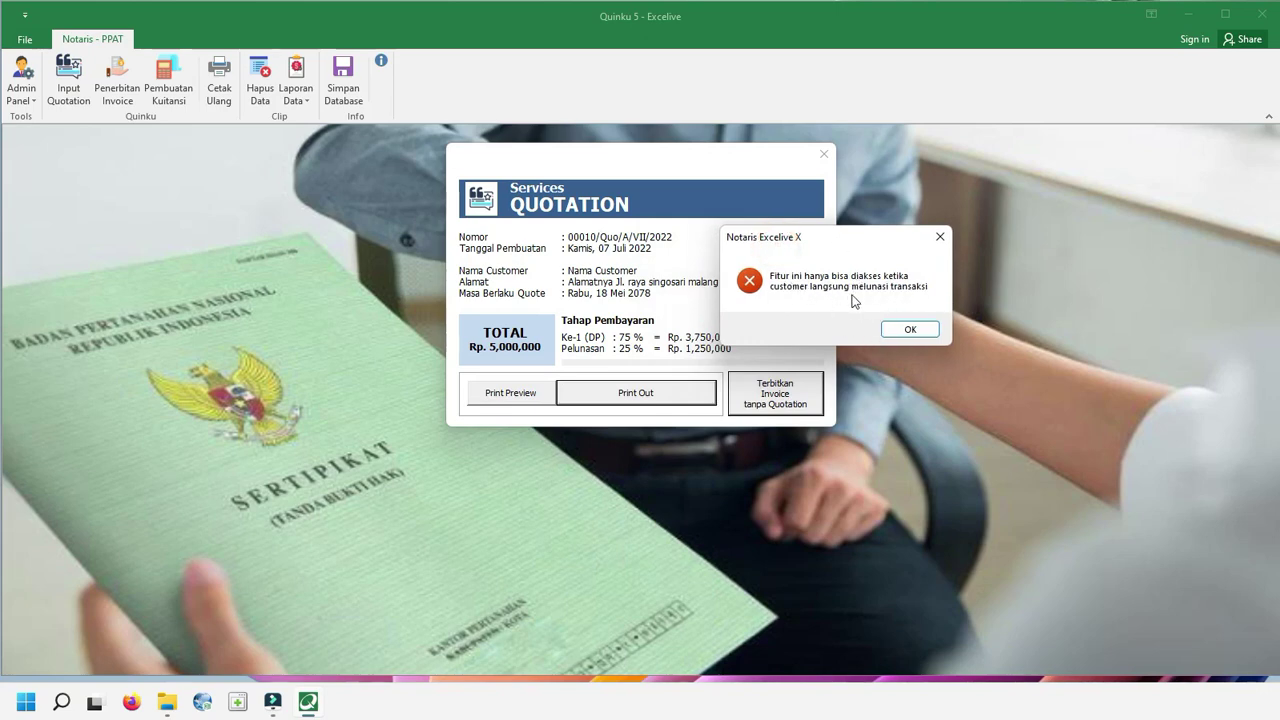
{"action": "left_click", "coordinate": [920, 333]}
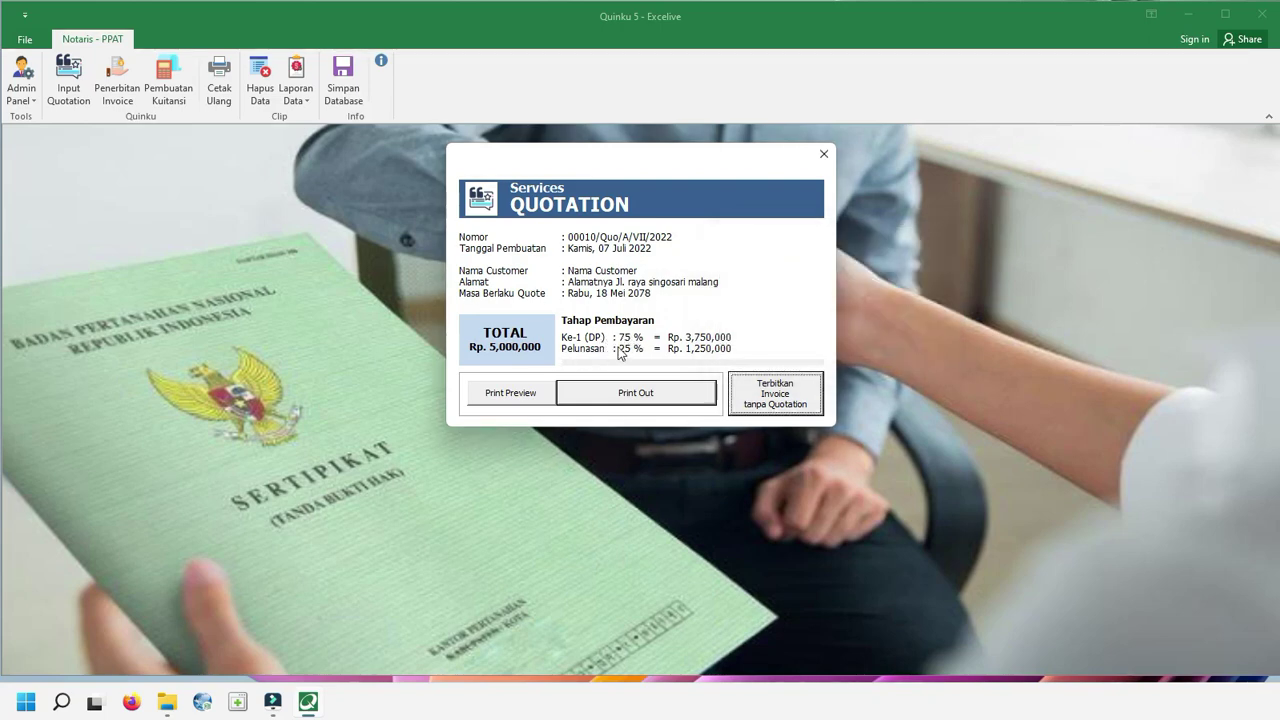
{"action": "left_click", "coordinate": [804, 401]}
{"action": "left_click", "coordinate": [849, 335]}
Open the quotation's print preview, examine its transactions, notes, payment stages and bank accounts down to the signature, and close the preview.
{"action": "left_click", "coordinate": [514, 390]}
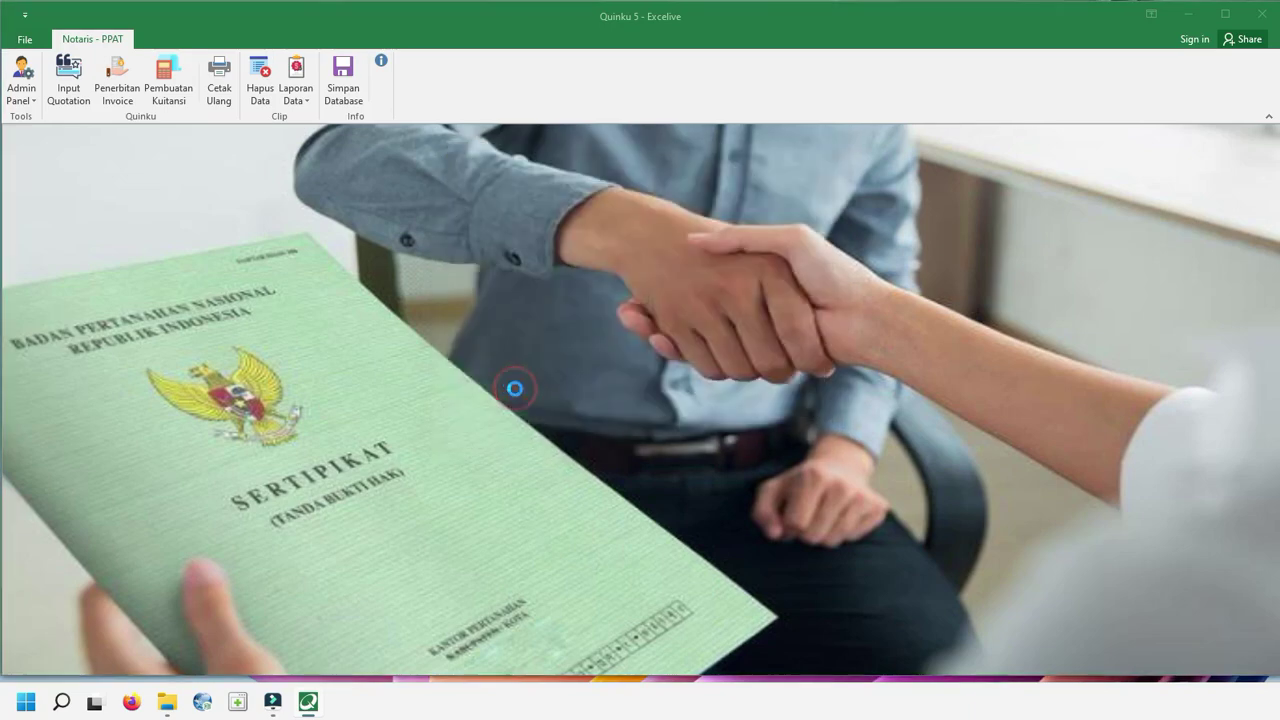
{"action": "left_click", "coordinate": [610, 213]}
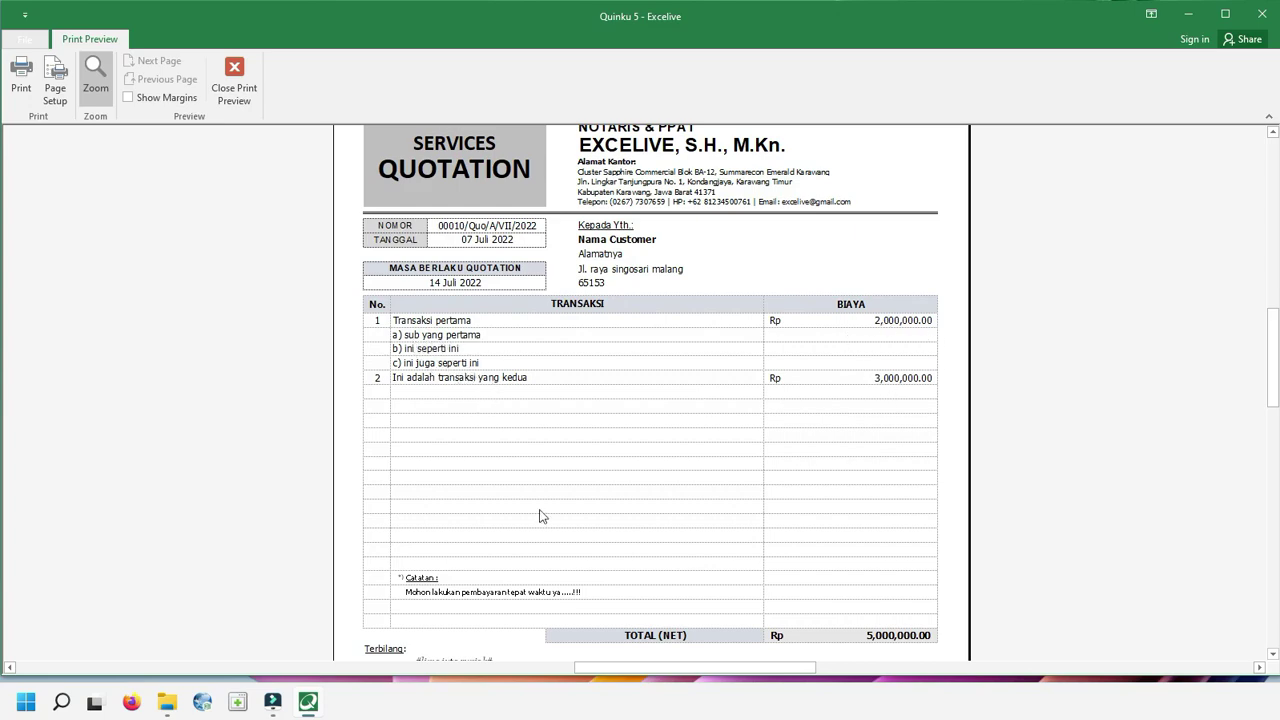
{"action": "scroll", "coordinate": [539, 516], "scroll_direction": "down", "scroll_amount": 3}
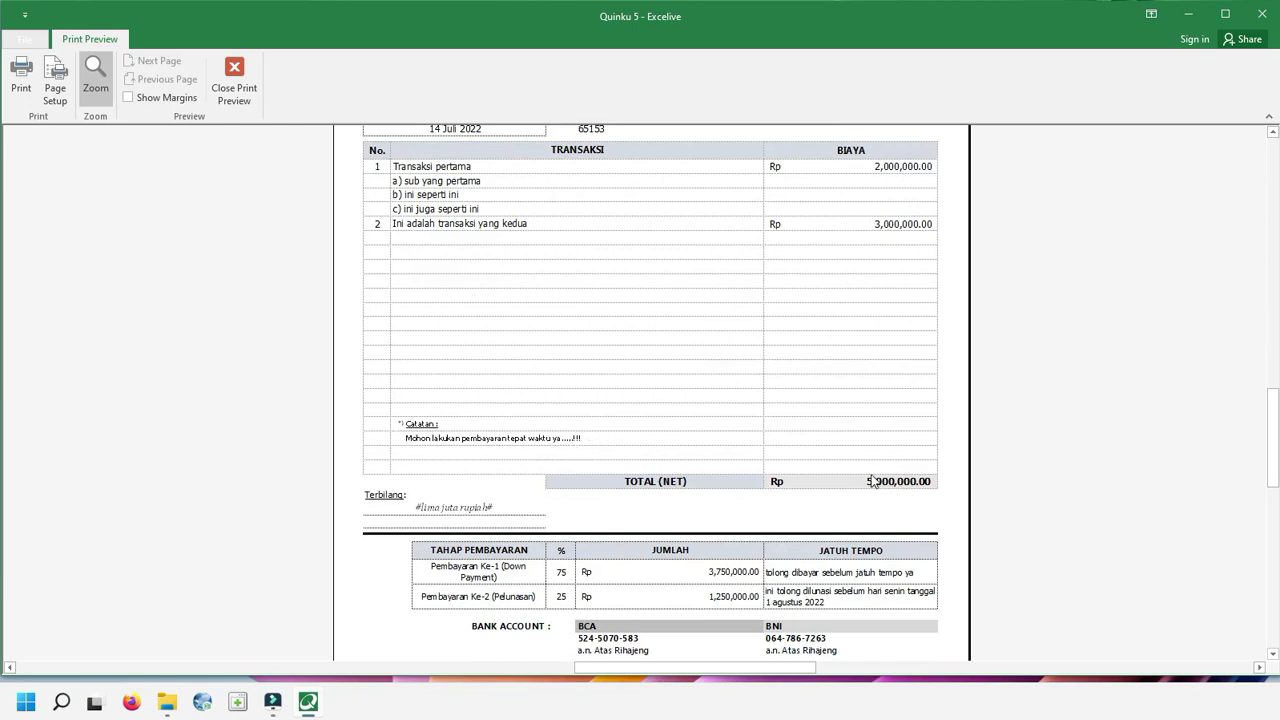
{"action": "scroll", "coordinate": [810, 486], "scroll_direction": "down", "scroll_amount": 1}
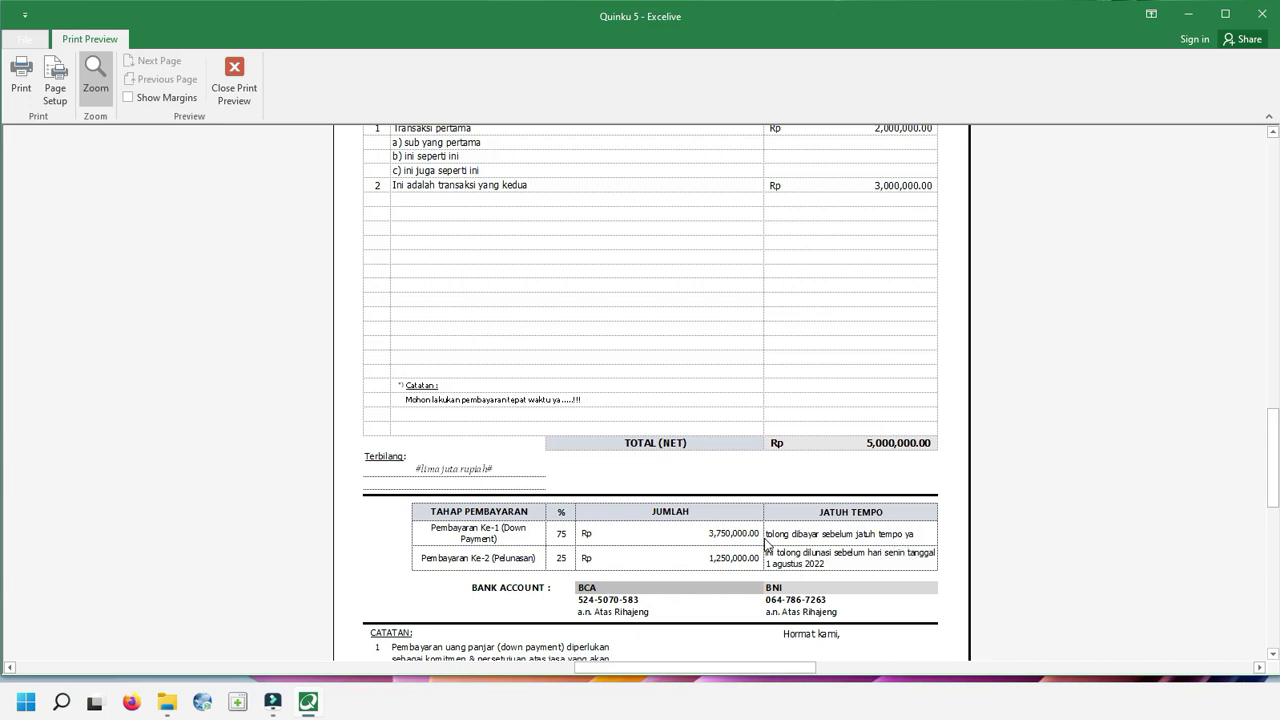
{"action": "scroll", "coordinate": [768, 546], "scroll_direction": "down", "scroll_amount": 1}
{"action": "scroll", "coordinate": [530, 548], "scroll_direction": "down", "scroll_amount": 1}
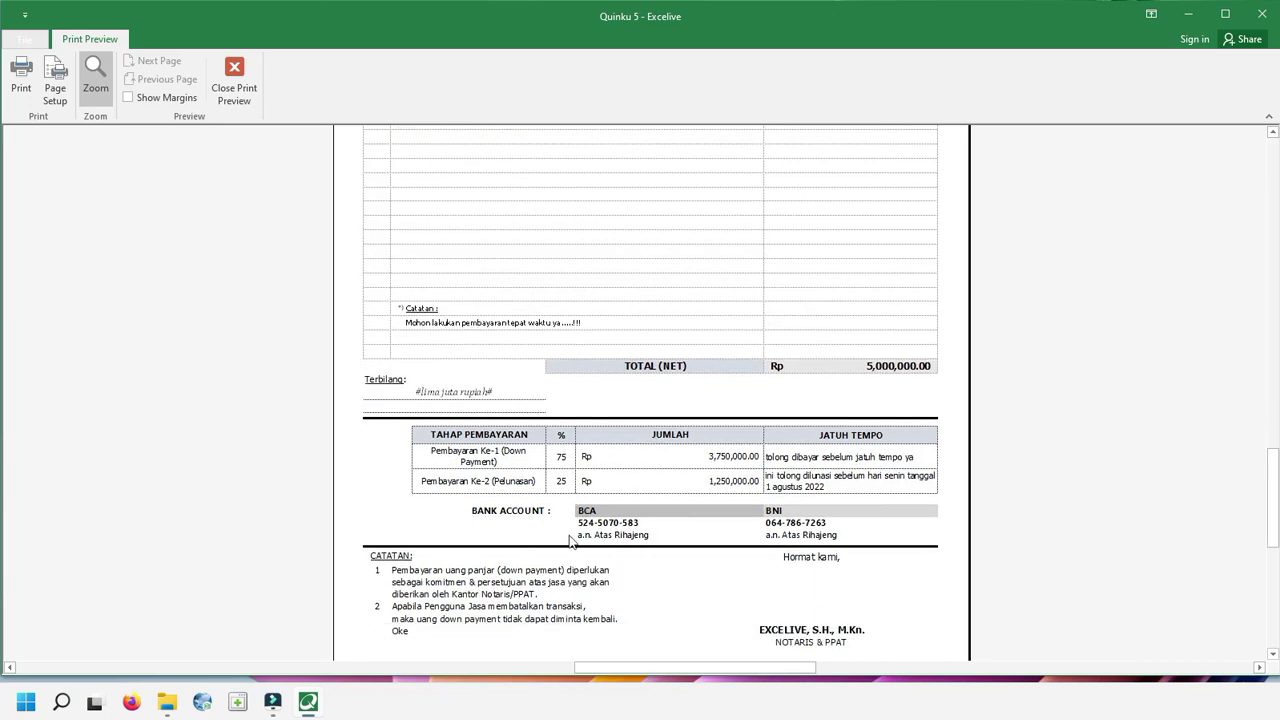
{"action": "scroll", "coordinate": [710, 537], "scroll_direction": "down", "scroll_amount": 5}
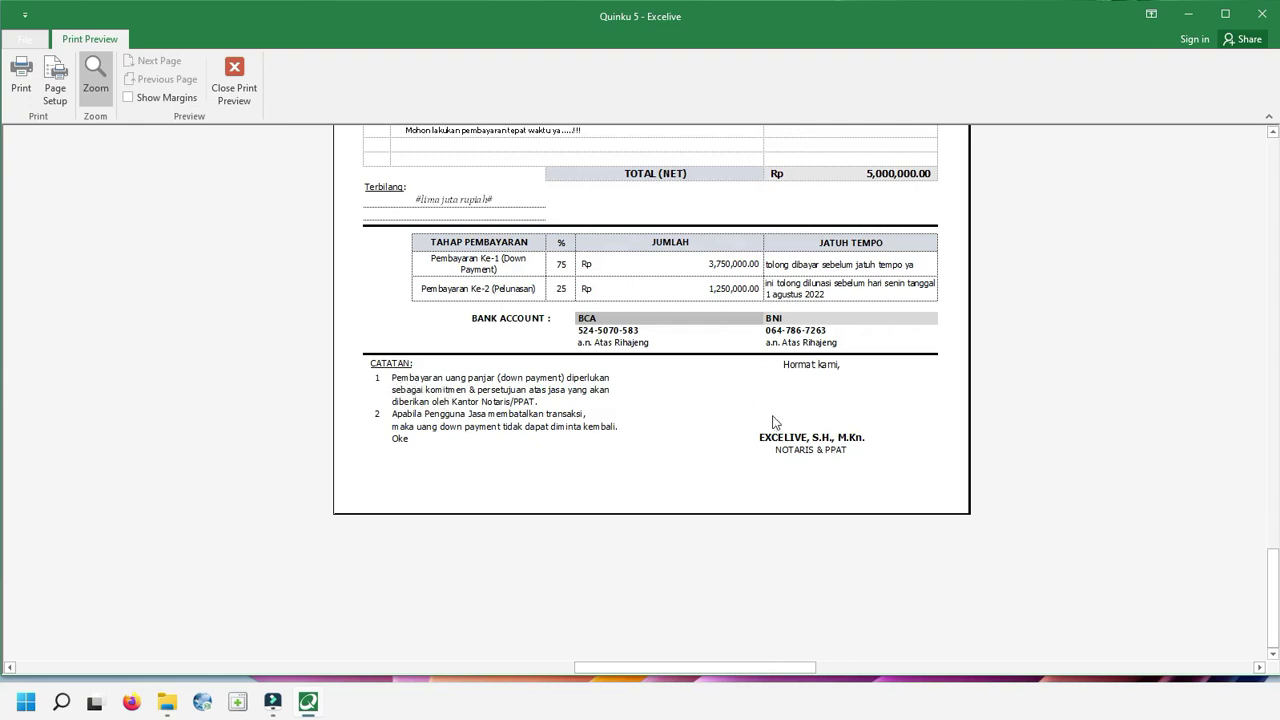
{"action": "left_click", "coordinate": [232, 75]}
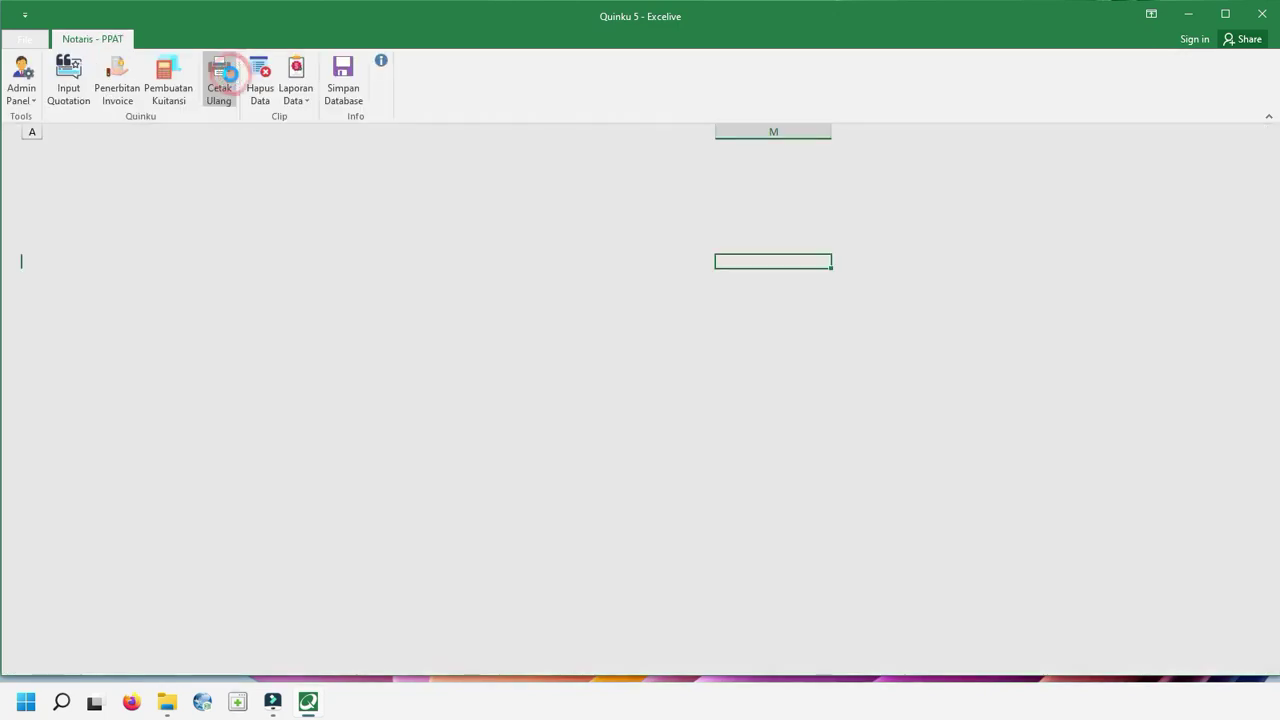
Start a quotation for "Langsung buatkan Invoice" with address lines "alamtnya ada disini" and "jl. apa saja", valid until 07 Juli 2022, and confirm the recipient data.
{"action": "left_click", "coordinate": [73, 96]}
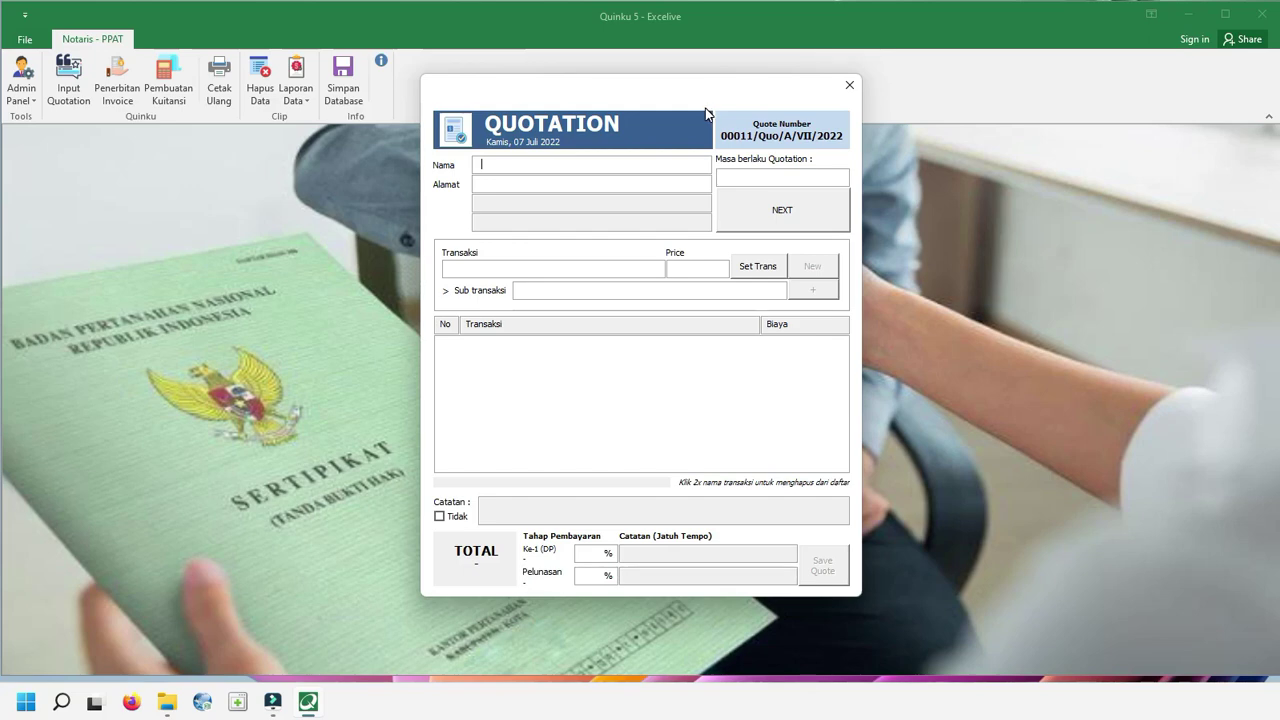
{"action": "type", "text": "La"}
{"action": "type", "text": "alamtnya ada disini"}
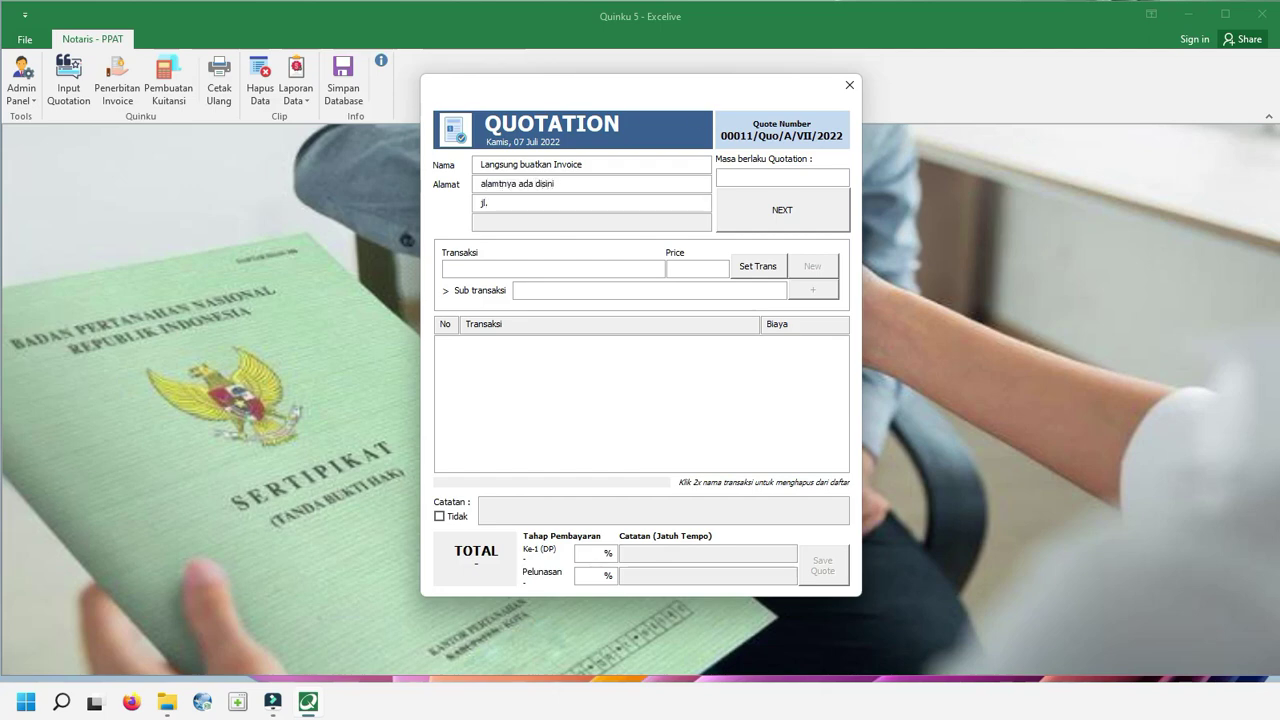
{"action": "type", "text": "jl. apa saja"}
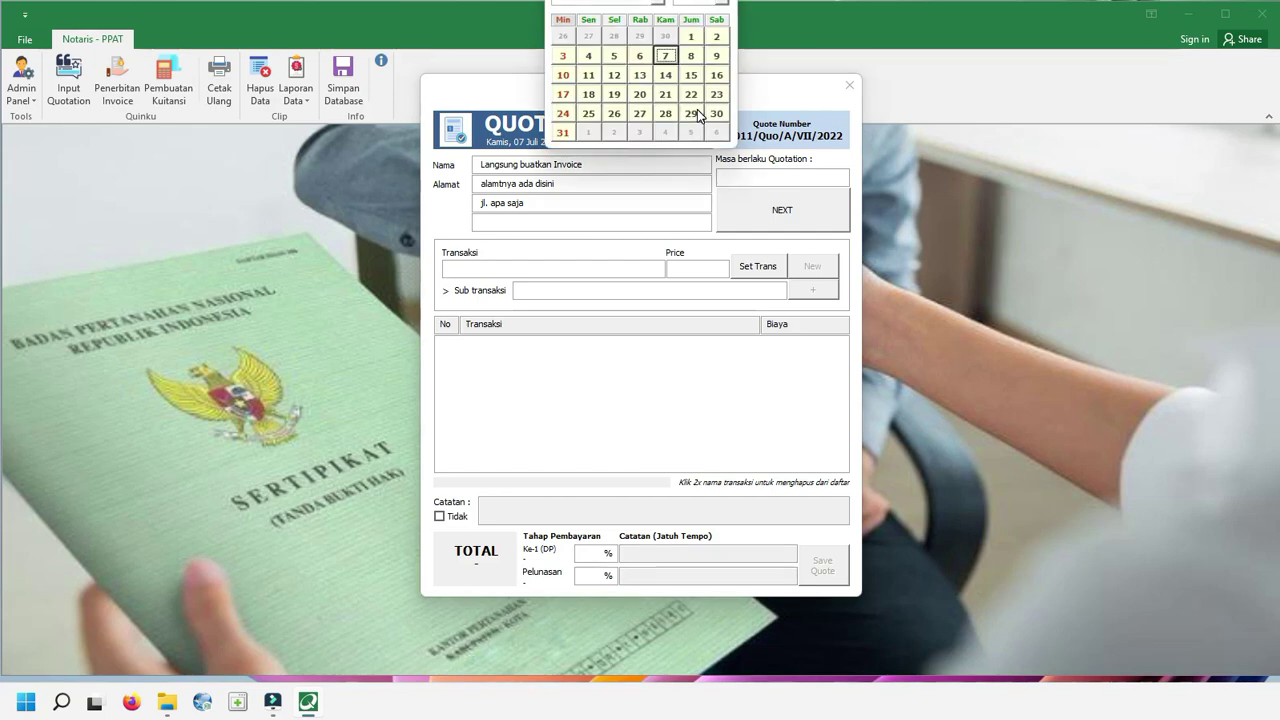
{"action": "left_click", "coordinate": [665, 55]}
{"action": "left_click", "coordinate": [788, 207]}
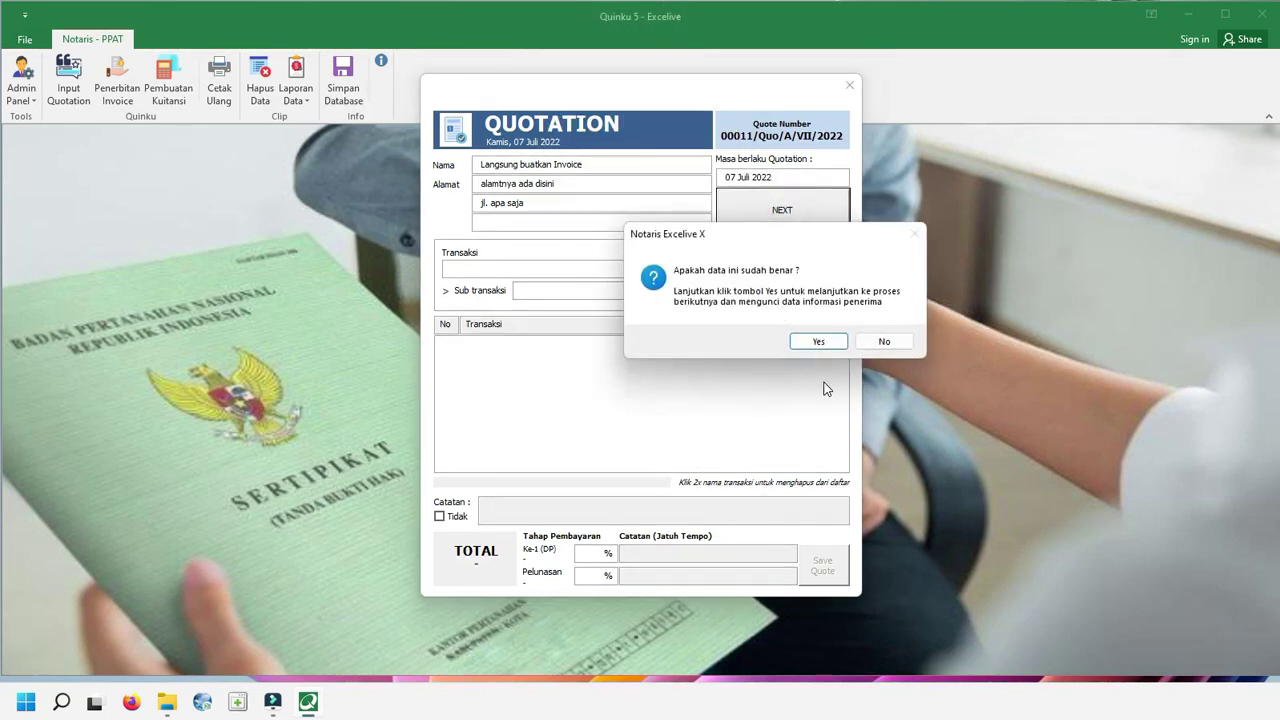
{"action": "left_click", "coordinate": [818, 340]}
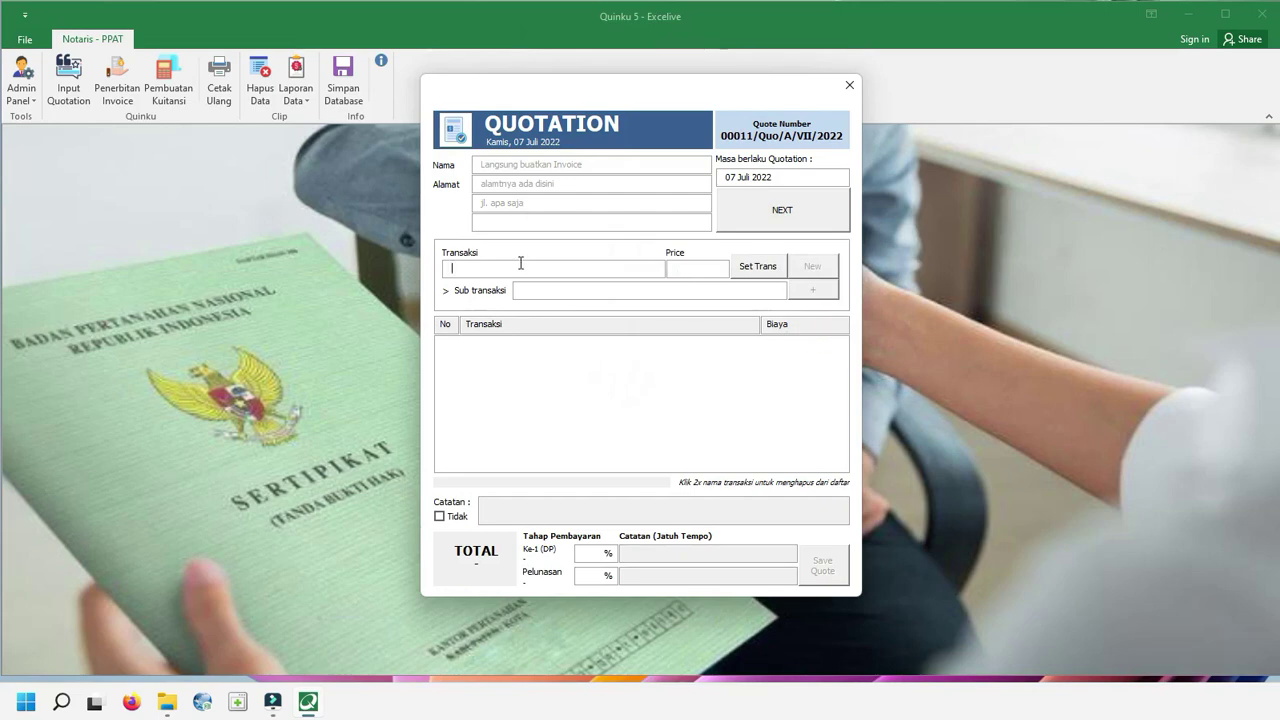
Add the transaction "ini transaksi langsung lunas ya" at a price of 100,000 to the quotation.
{"action": "type", "text": "ini transak"}
{"action": "key", "text": "BackSpace"}
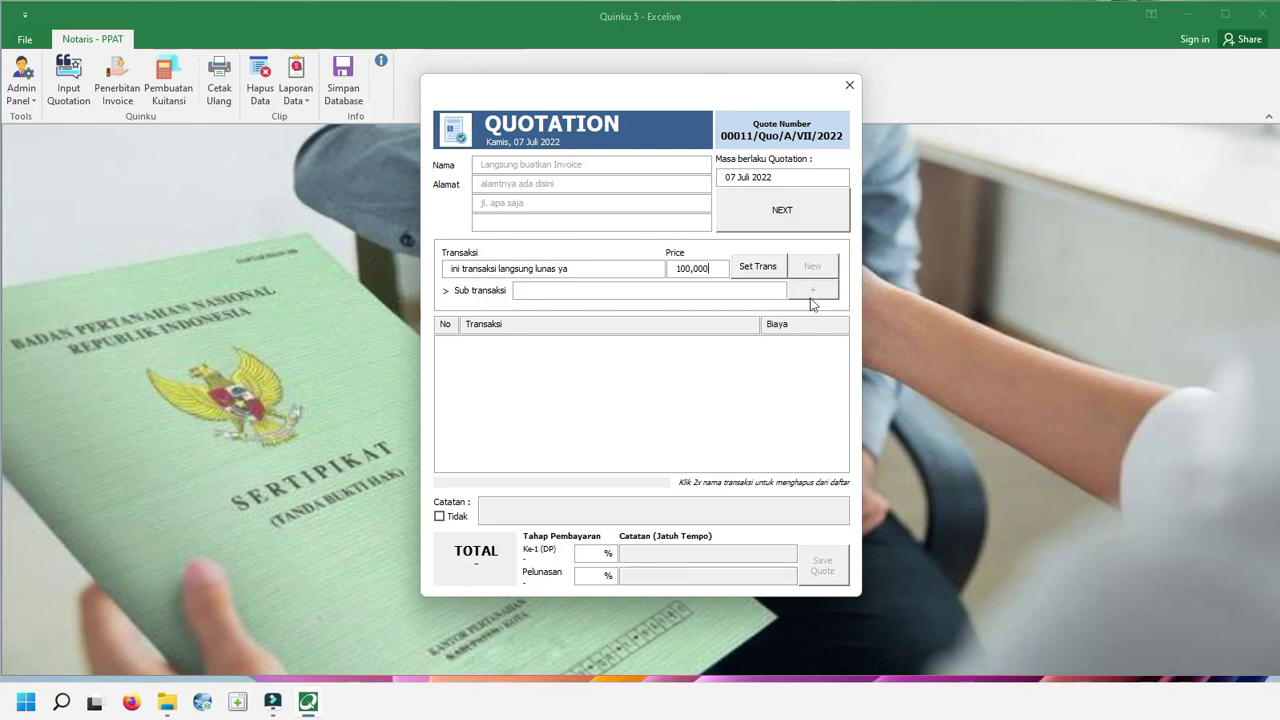
{"action": "left_click", "coordinate": [750, 268]}
{"action": "left_click", "coordinate": [801, 336]}
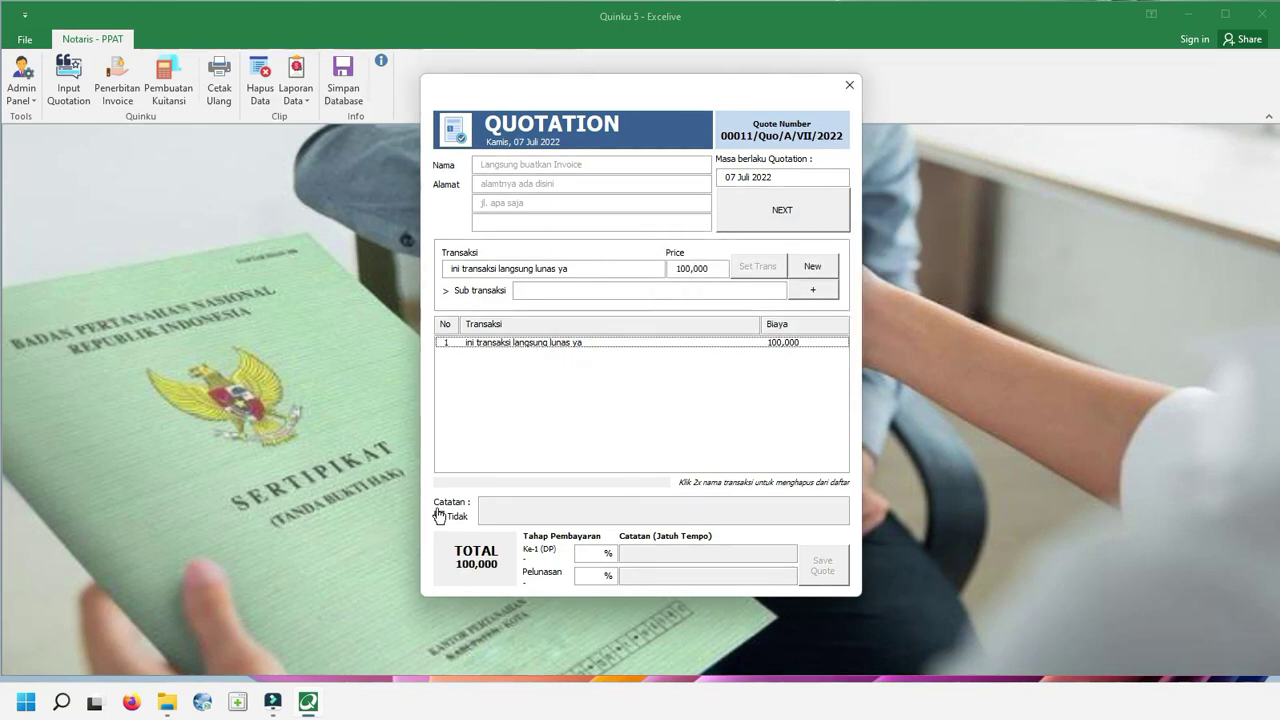
Set the down payment to 0 %, enter "terimakasih sudah melakukan pembayaran" as the final payment's note, and save the quotation.
{"action": "left_click", "coordinate": [590, 556]}
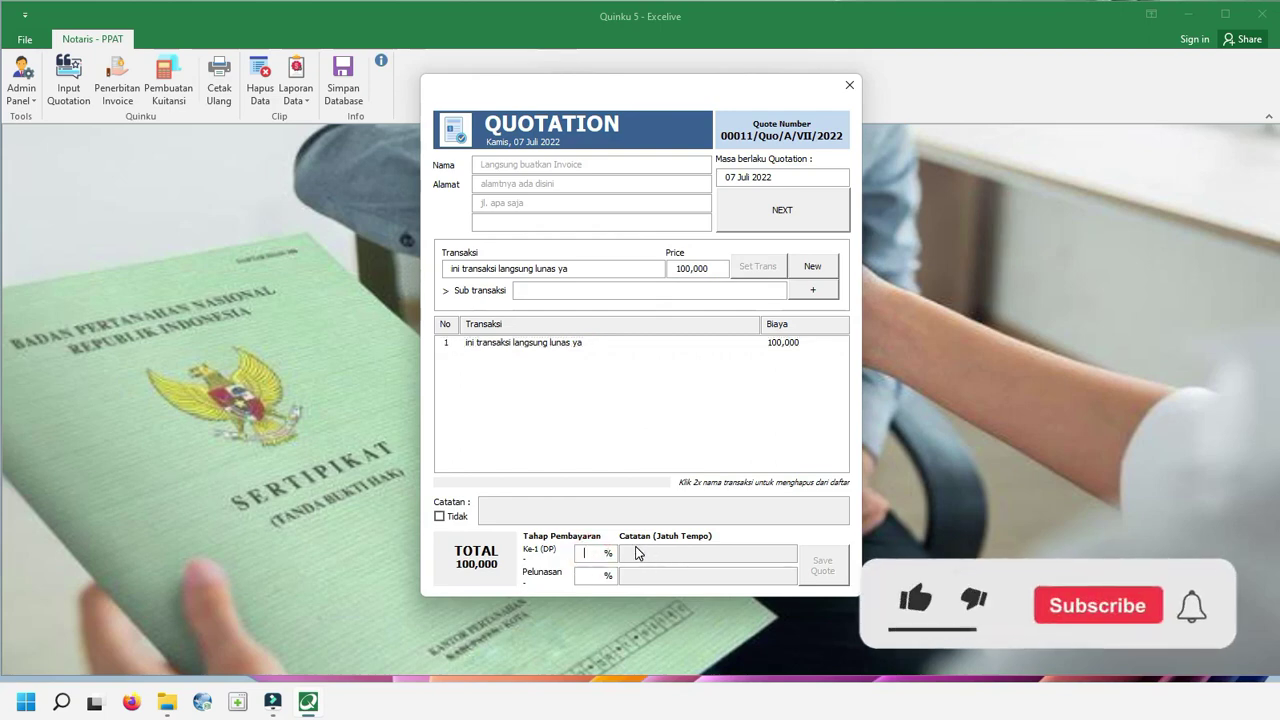
{"action": "type", "text": "0"}
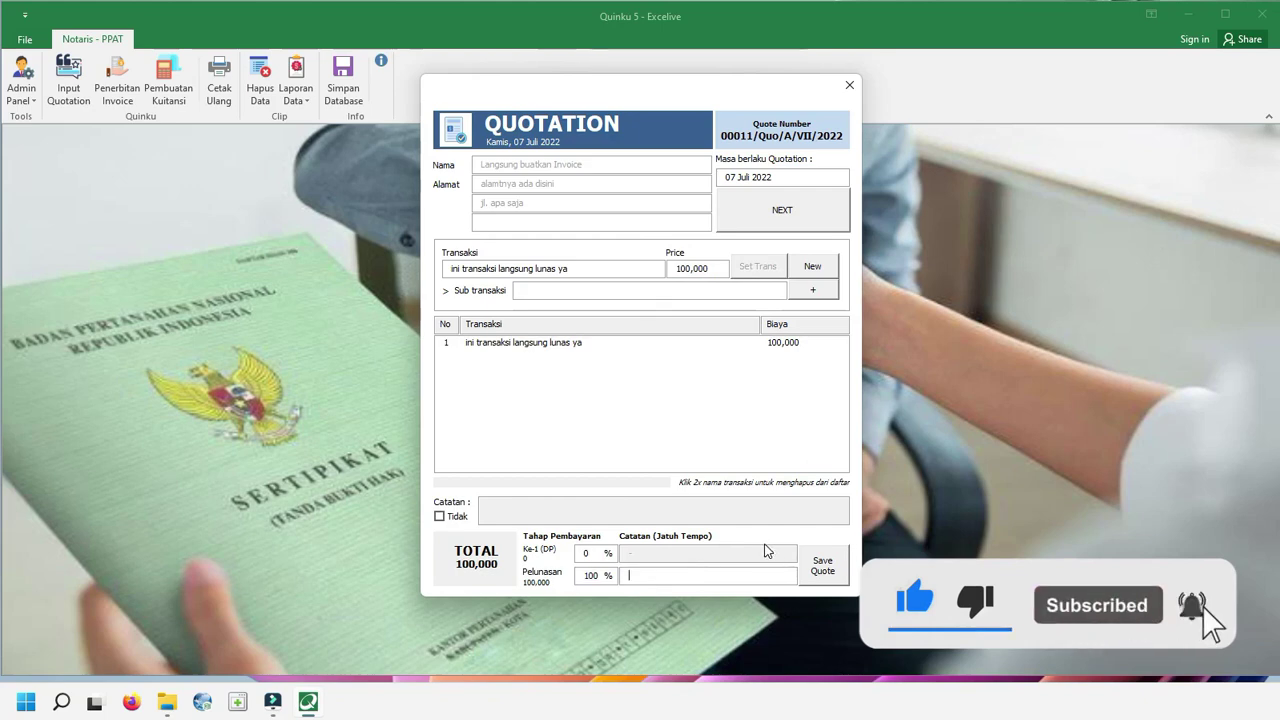
{"action": "type", "text": "ter"}
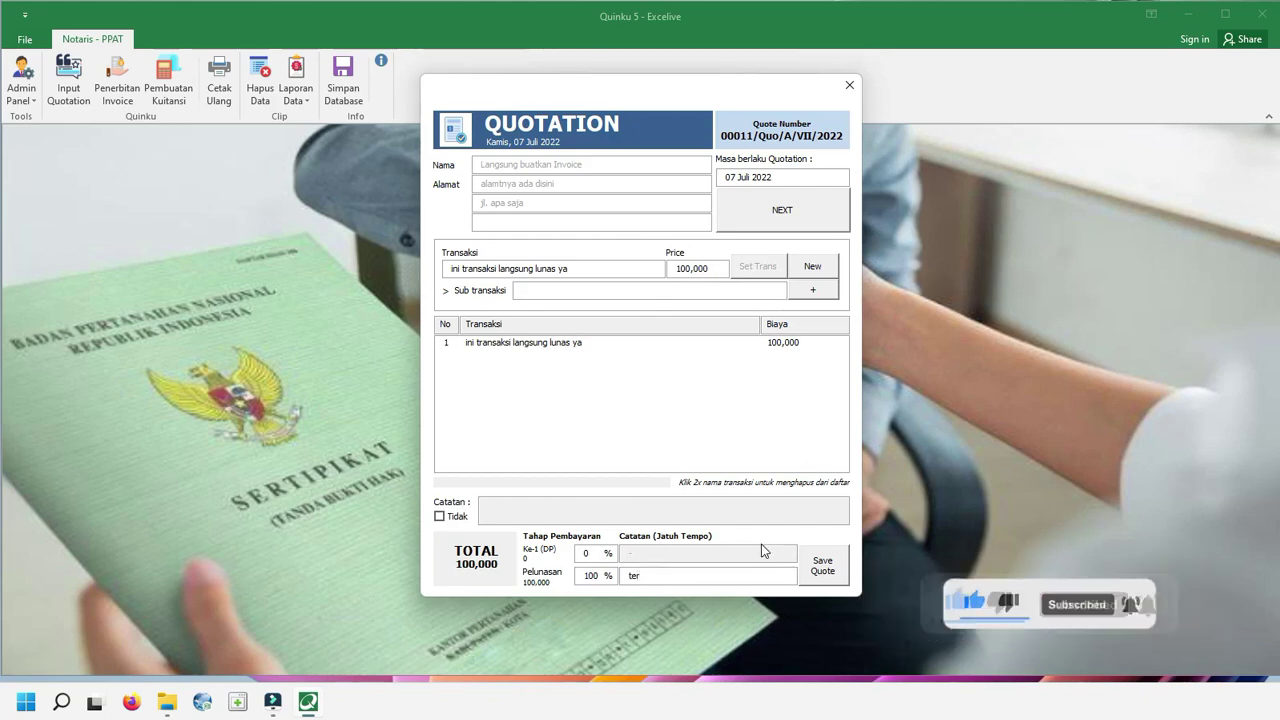
{"action": "type", "text": "imakasih sudah melakukan pembayaran"}
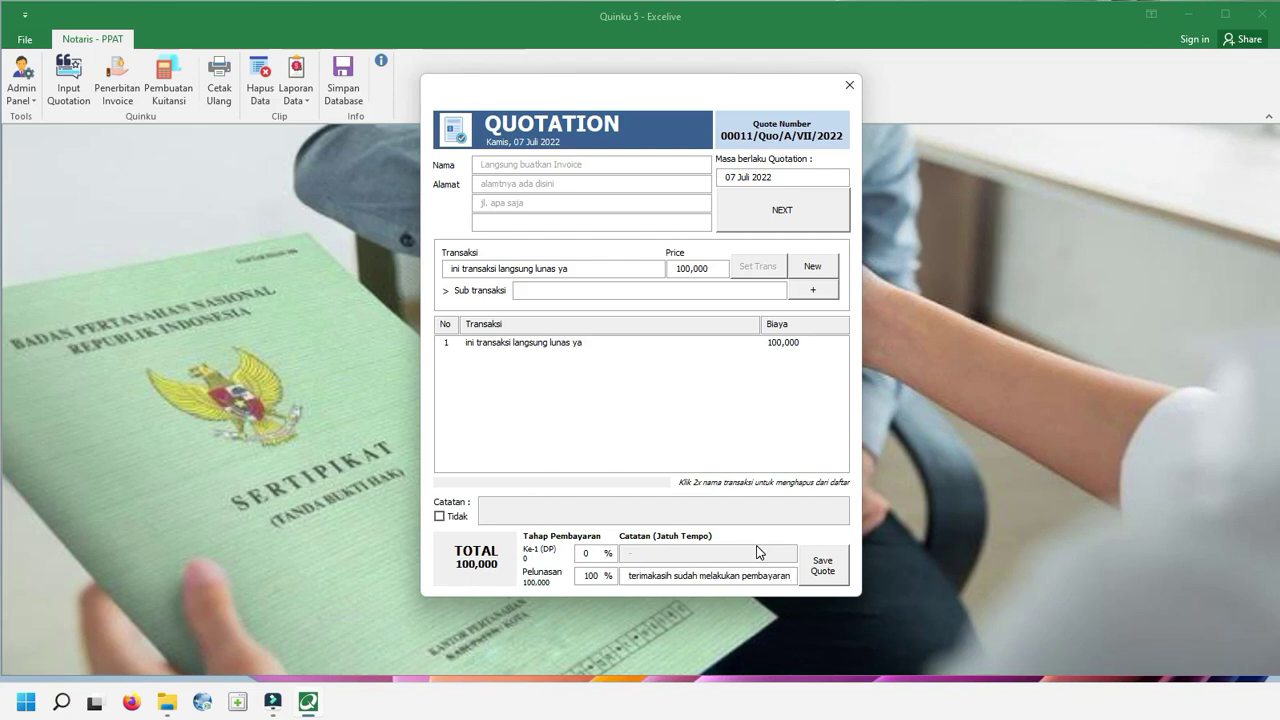
{"action": "left_click", "coordinate": [820, 566]}
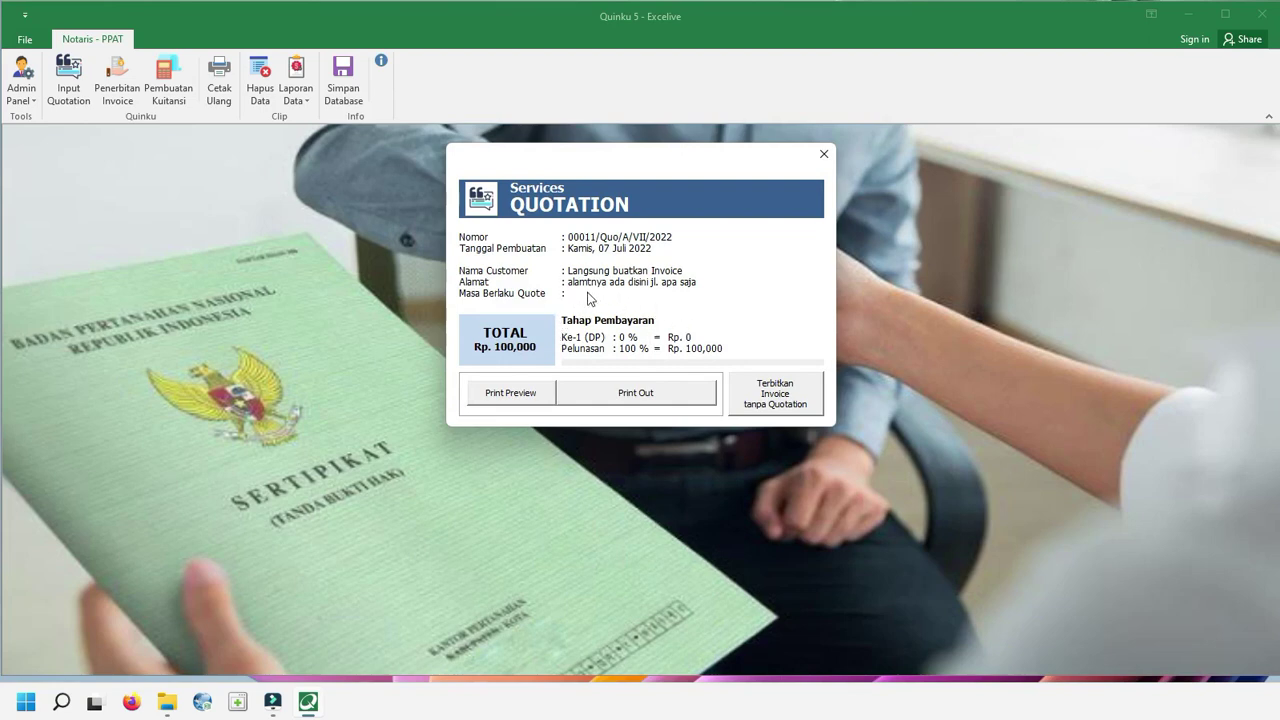
Issue an invoice without a quotation for the saved full payment and confirm deleting the quotation's data.
{"action": "left_click", "coordinate": [535, 400]}
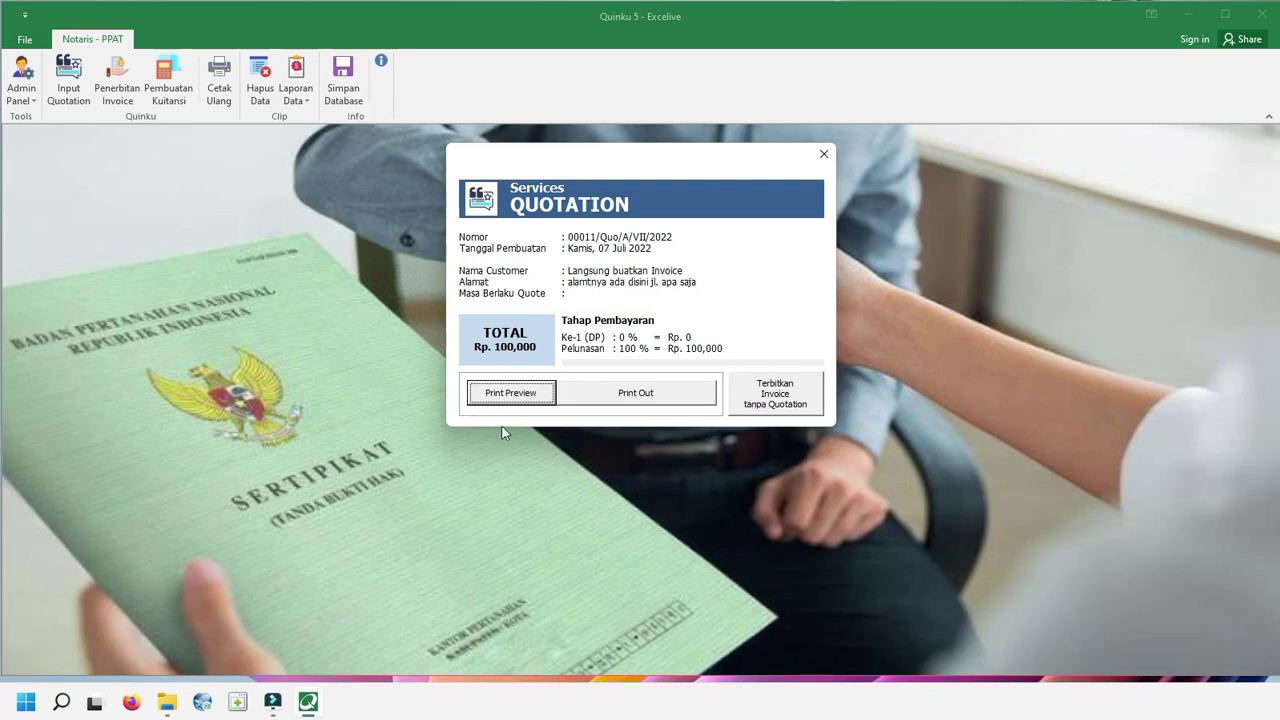
{"action": "left_click", "coordinate": [785, 406]}
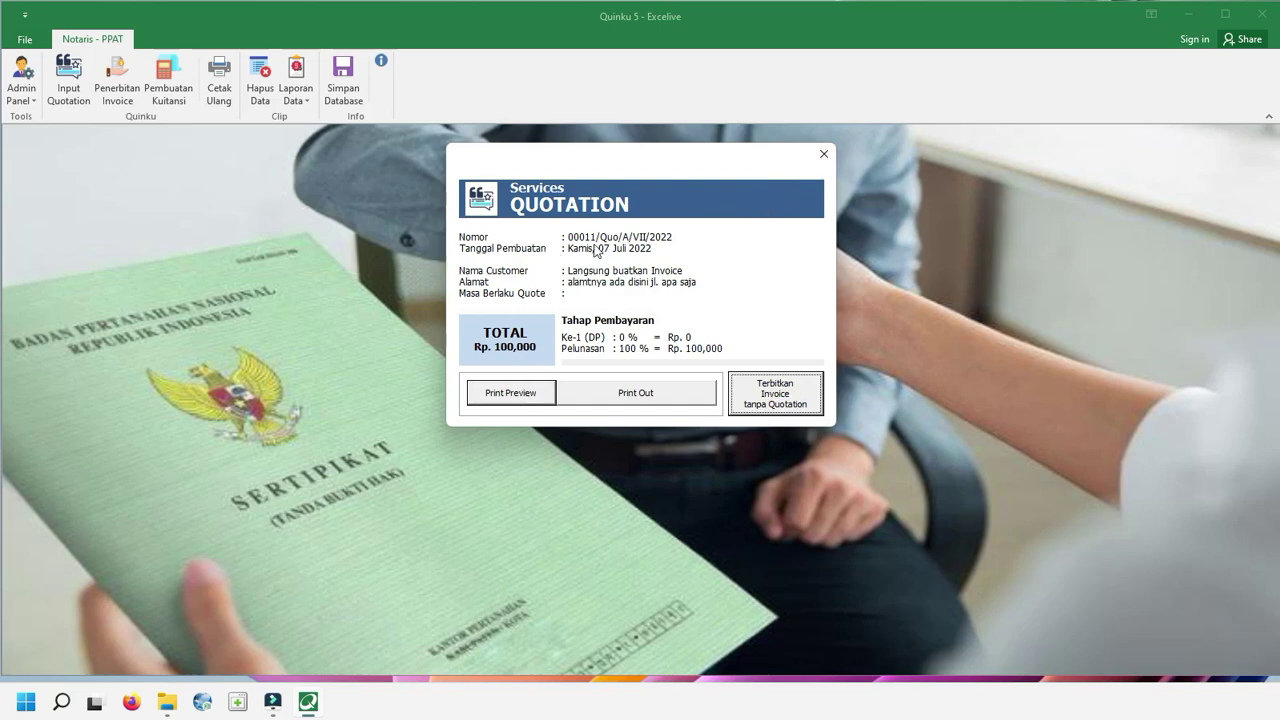
{"action": "left_click", "coordinate": [810, 402]}
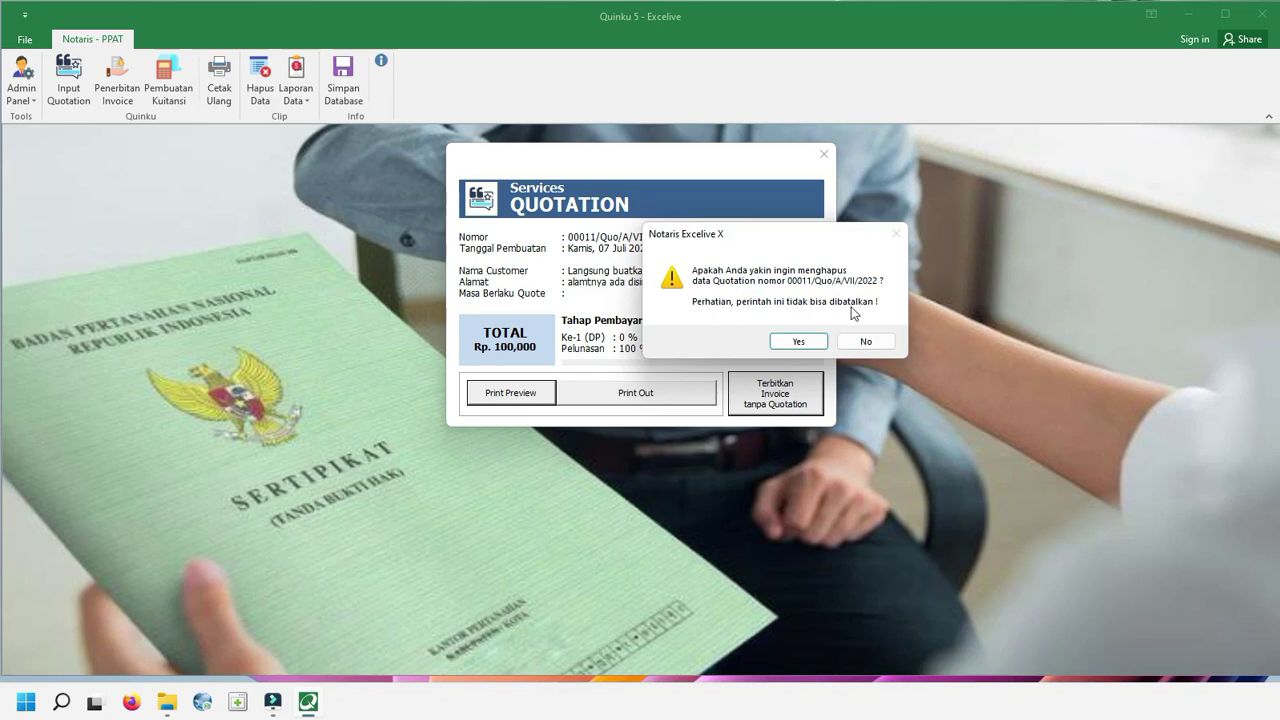
{"action": "left_click", "coordinate": [792, 341]}
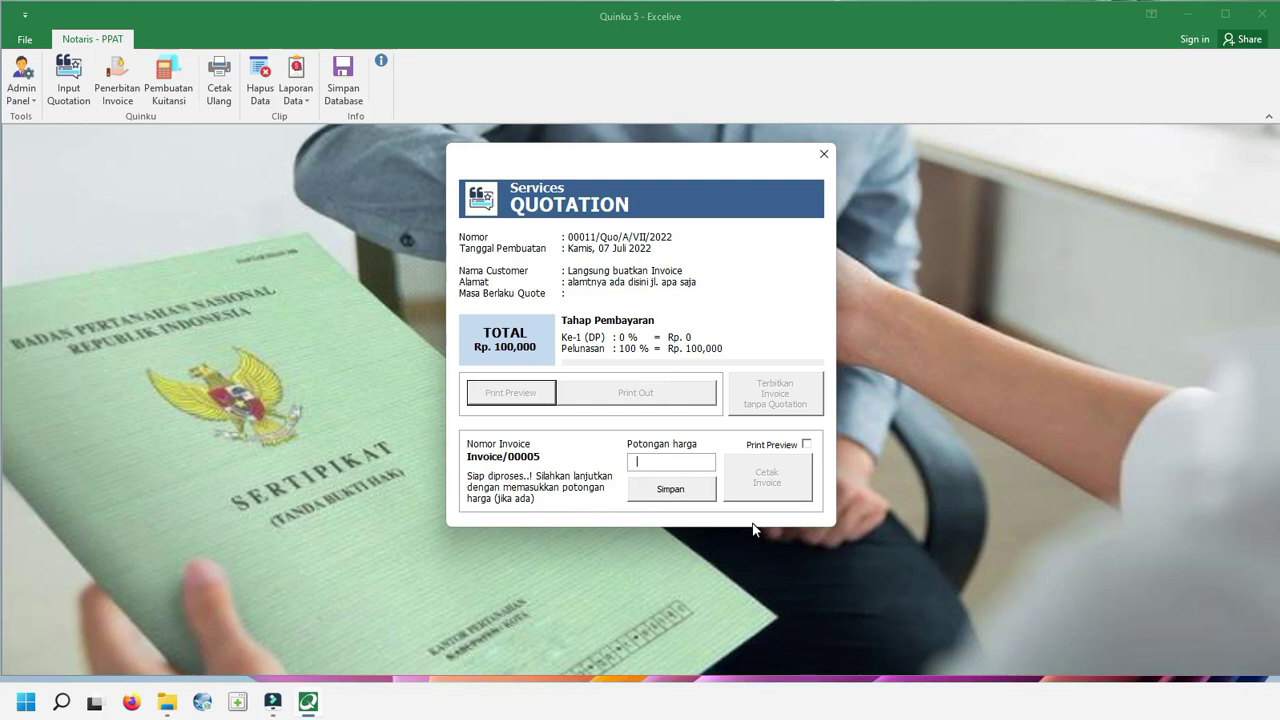
Set the invoice's price discount to 25,000, save it, and confirm issuing the invoice without keeping the quotation.
{"action": "type", "text": "00"}
{"action": "type", "text": "10000"}
{"action": "type", "text": "0"}
{"action": "type", "text": "00"}
{"action": "left_click", "coordinate": [678, 492]}
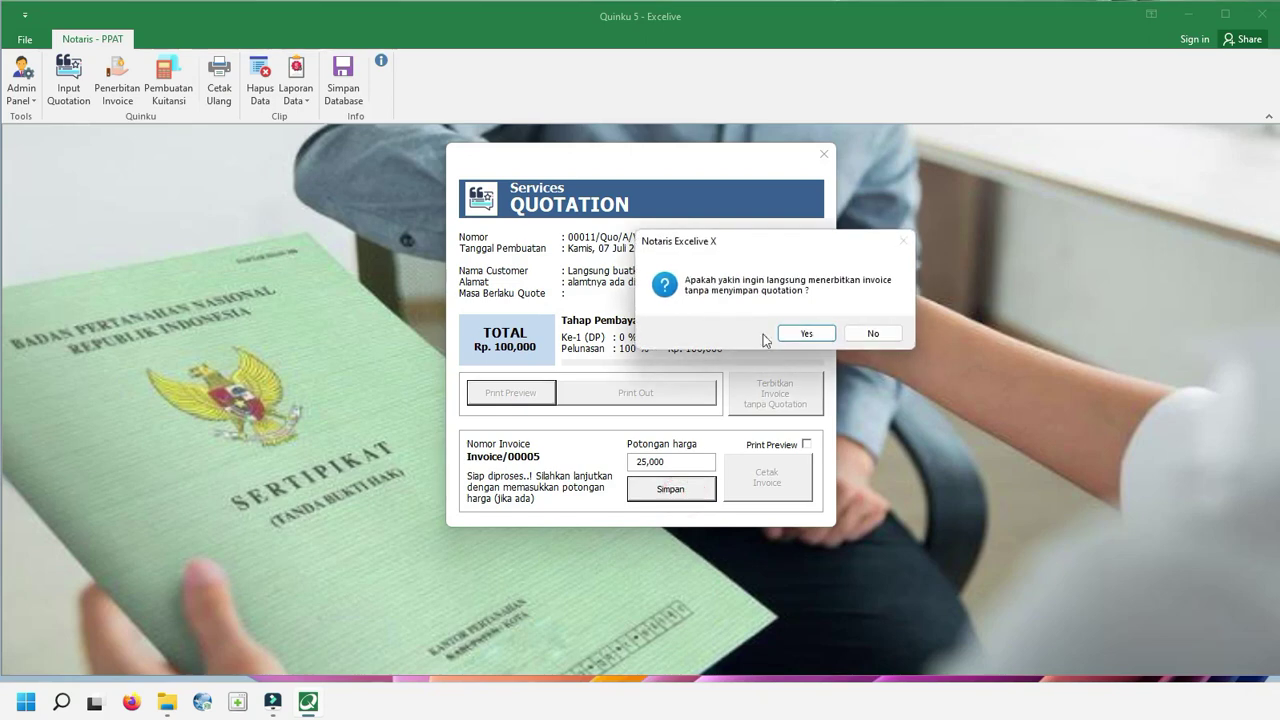
{"action": "left_click", "coordinate": [820, 334]}
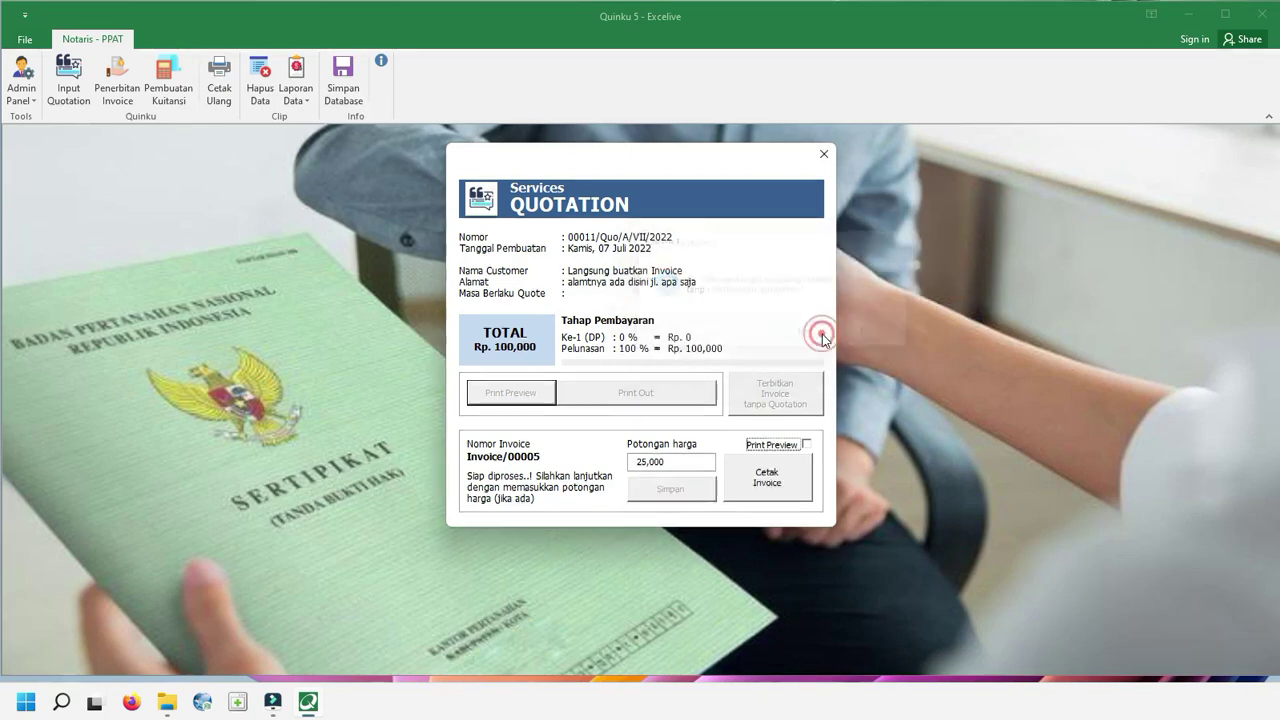
Open the invoice's print preview, examine its transaction, discount, payment stages, amount due and payment status, and close the preview.
{"action": "left_click", "coordinate": [806, 444]}
{"action": "left_click", "coordinate": [785, 484]}
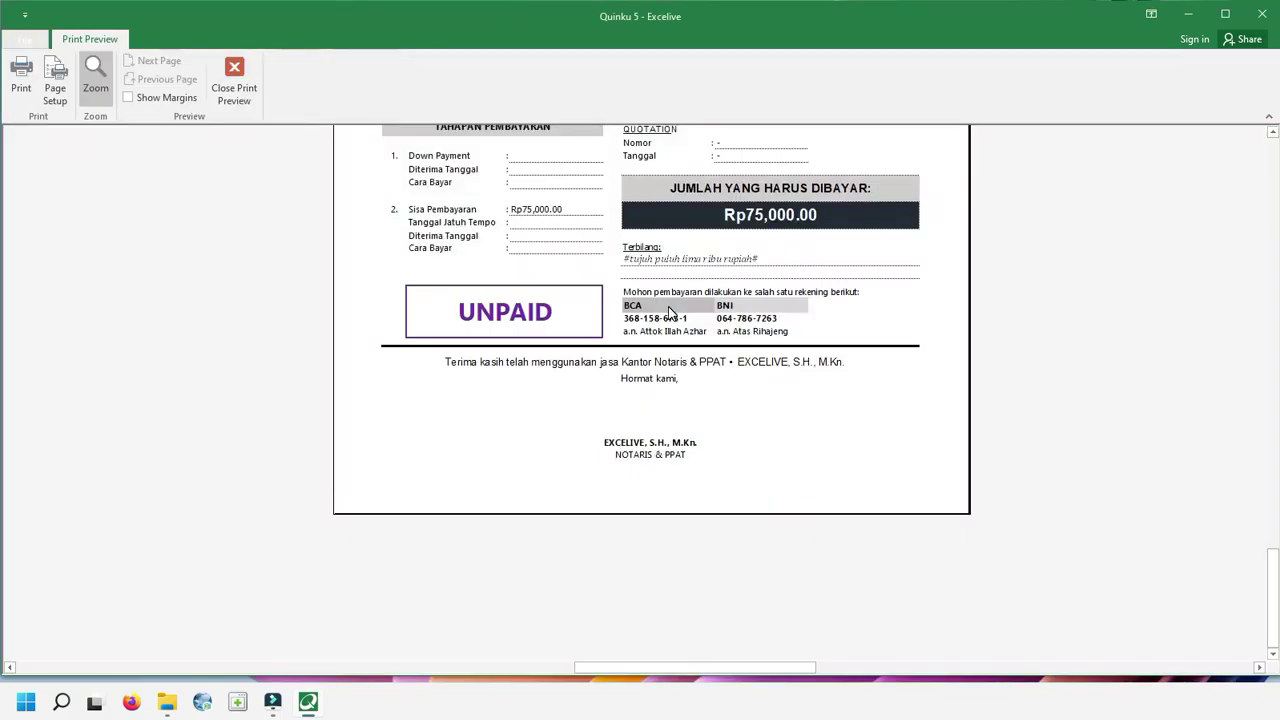
{"action": "scroll", "coordinate": [670, 312], "scroll_direction": "up", "scroll_amount": 10}
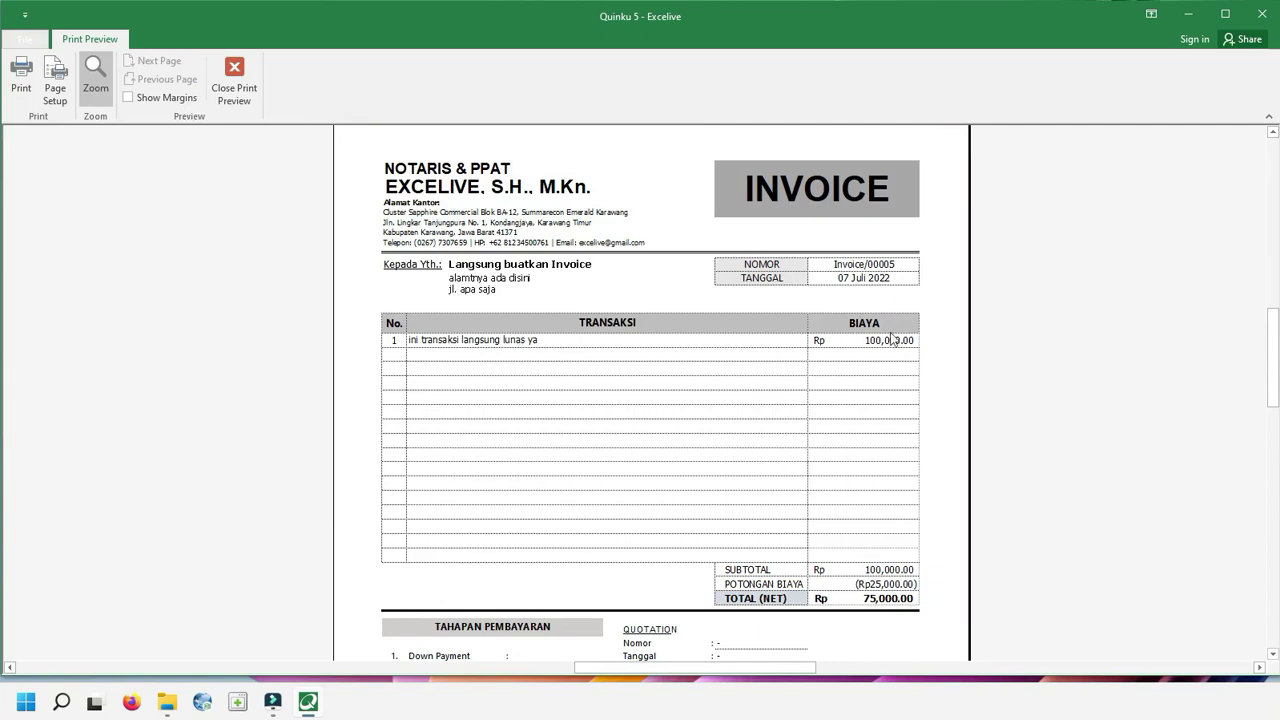
{"action": "scroll", "coordinate": [893, 340], "scroll_direction": "down", "scroll_amount": 3}
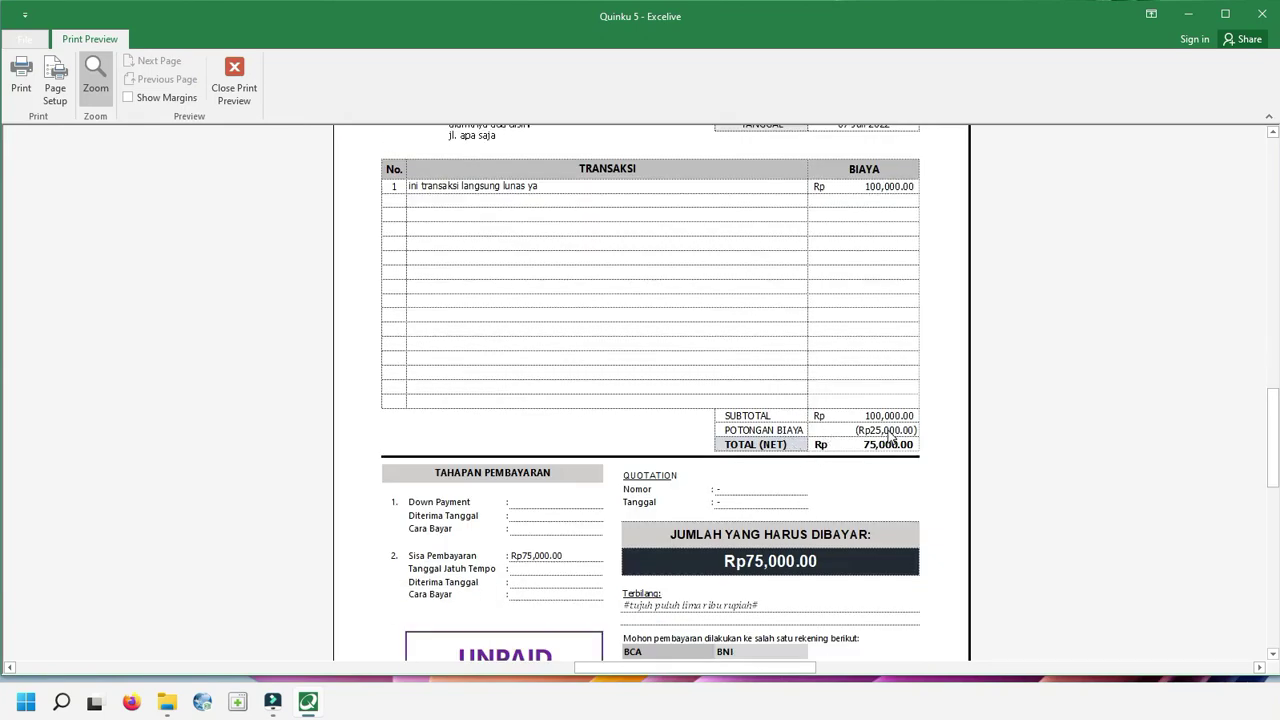
{"action": "scroll", "coordinate": [888, 435], "scroll_direction": "down", "scroll_amount": 1}
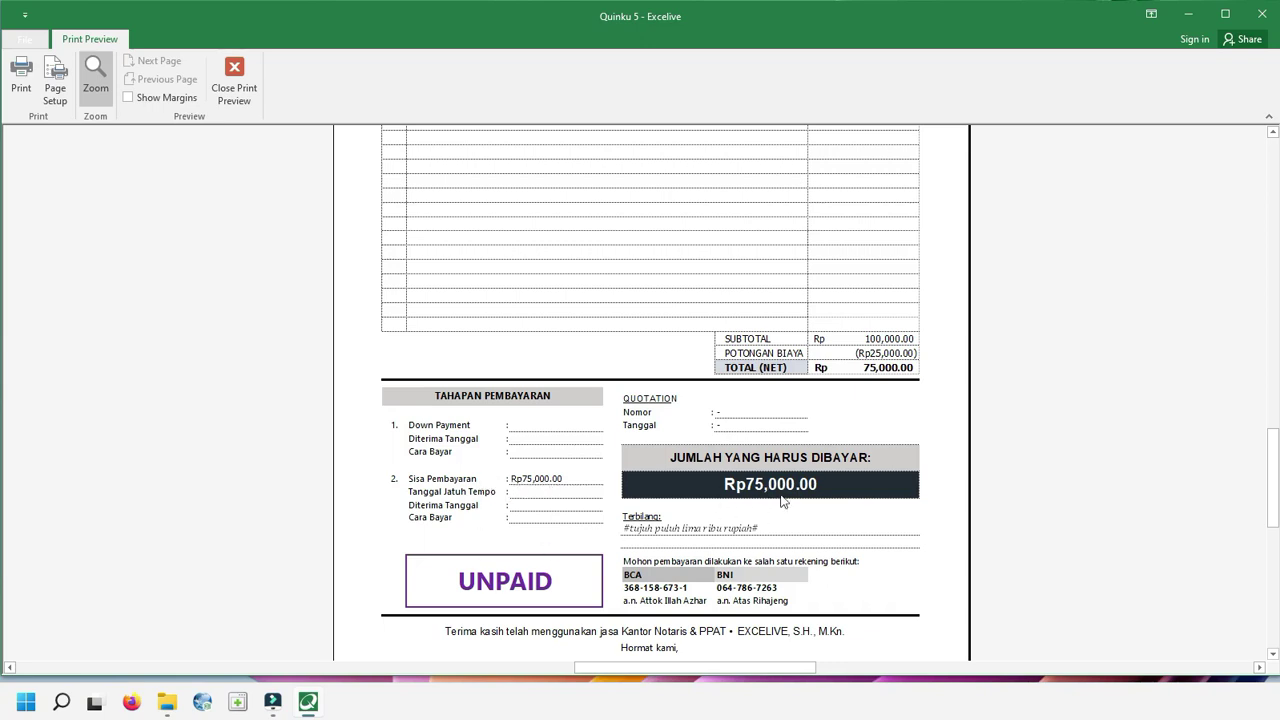
{"action": "scroll", "coordinate": [627, 497], "scroll_direction": "down", "scroll_amount": 2}
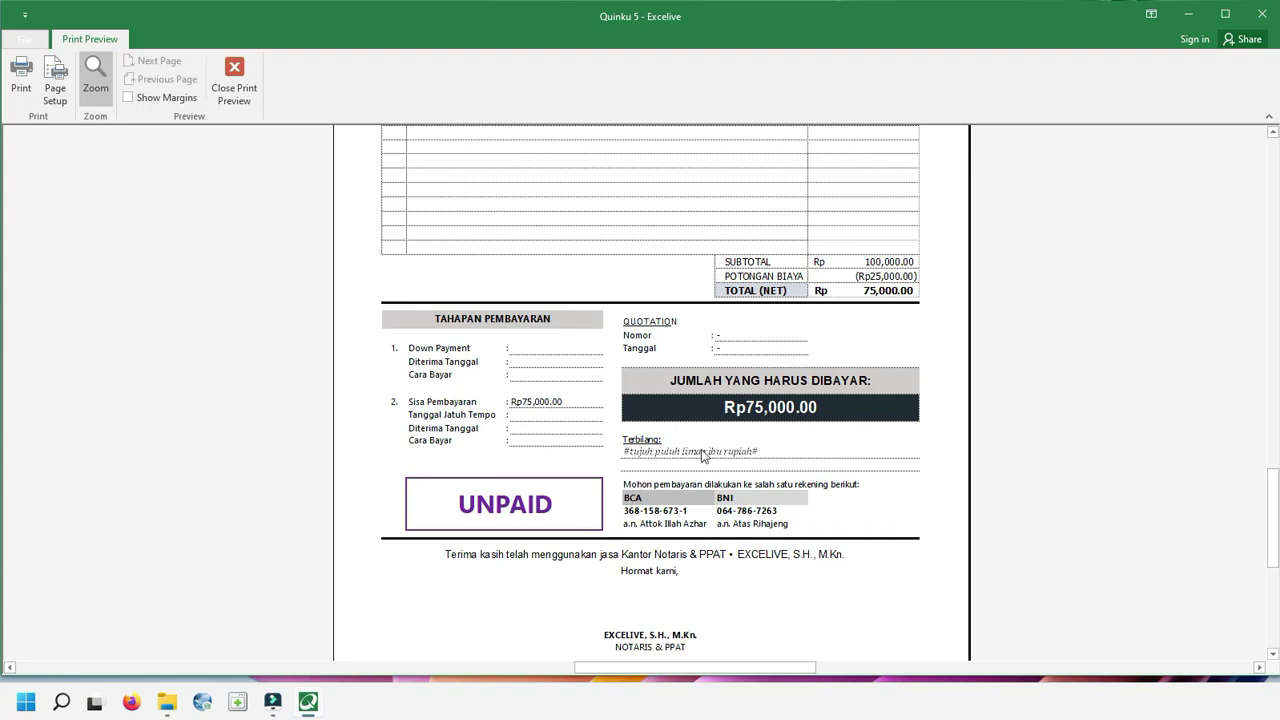
{"action": "scroll", "coordinate": [705, 455], "scroll_direction": "down", "scroll_amount": 4}
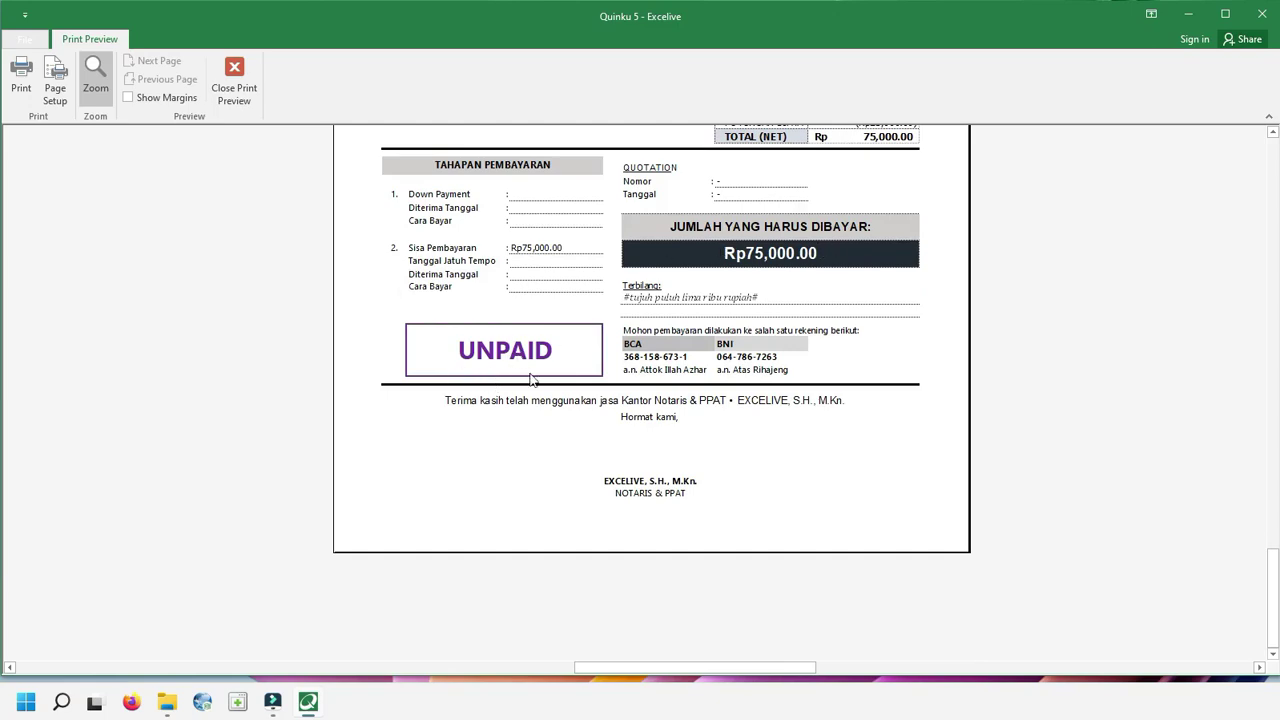
{"action": "scroll", "coordinate": [565, 364], "scroll_direction": "up", "scroll_amount": 14}
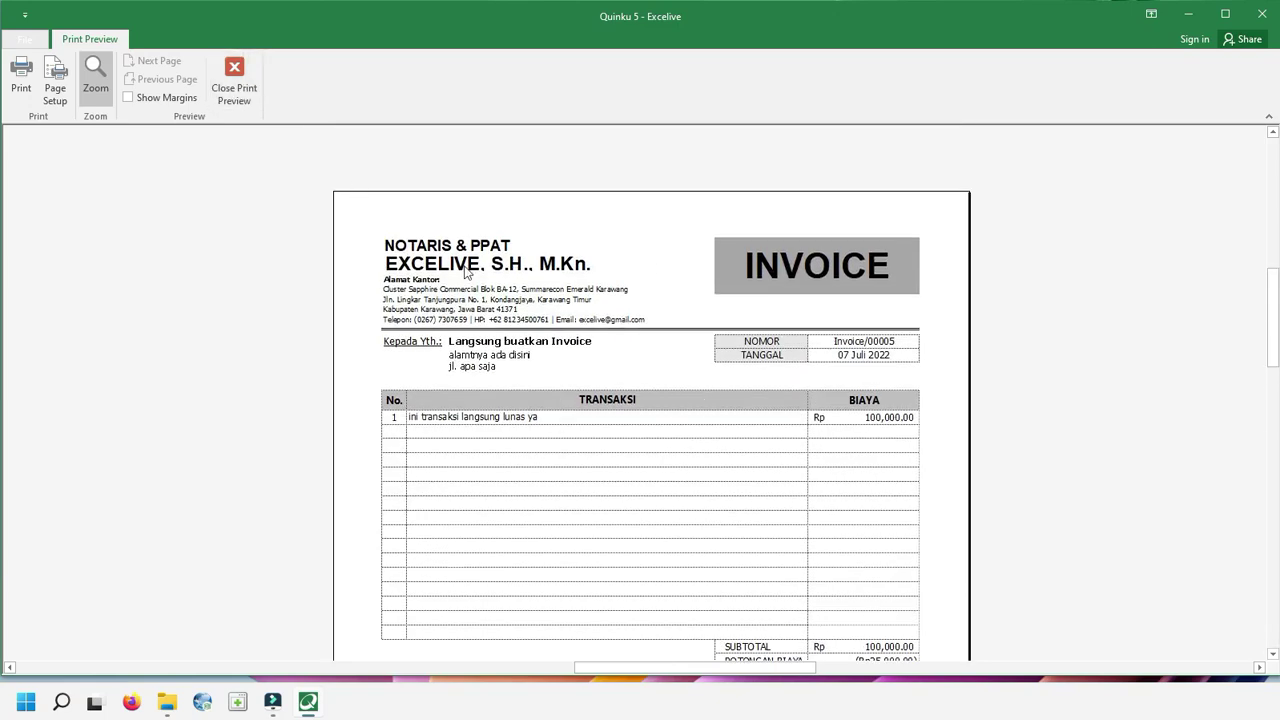
{"action": "scroll", "coordinate": [783, 413], "scroll_direction": "down", "scroll_amount": 9}
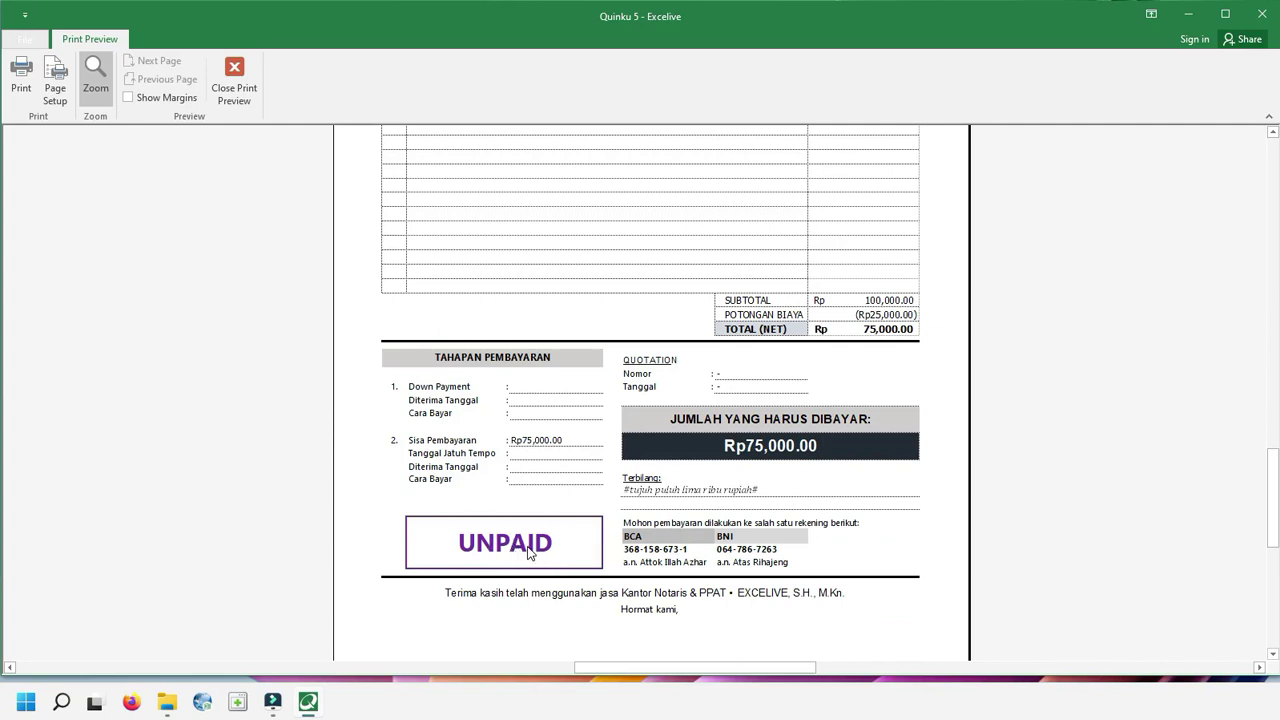
{"action": "scroll", "coordinate": [530, 555], "scroll_direction": "up", "scroll_amount": 1}
{"action": "scroll", "coordinate": [520, 630], "scroll_direction": "up", "scroll_amount": 2}
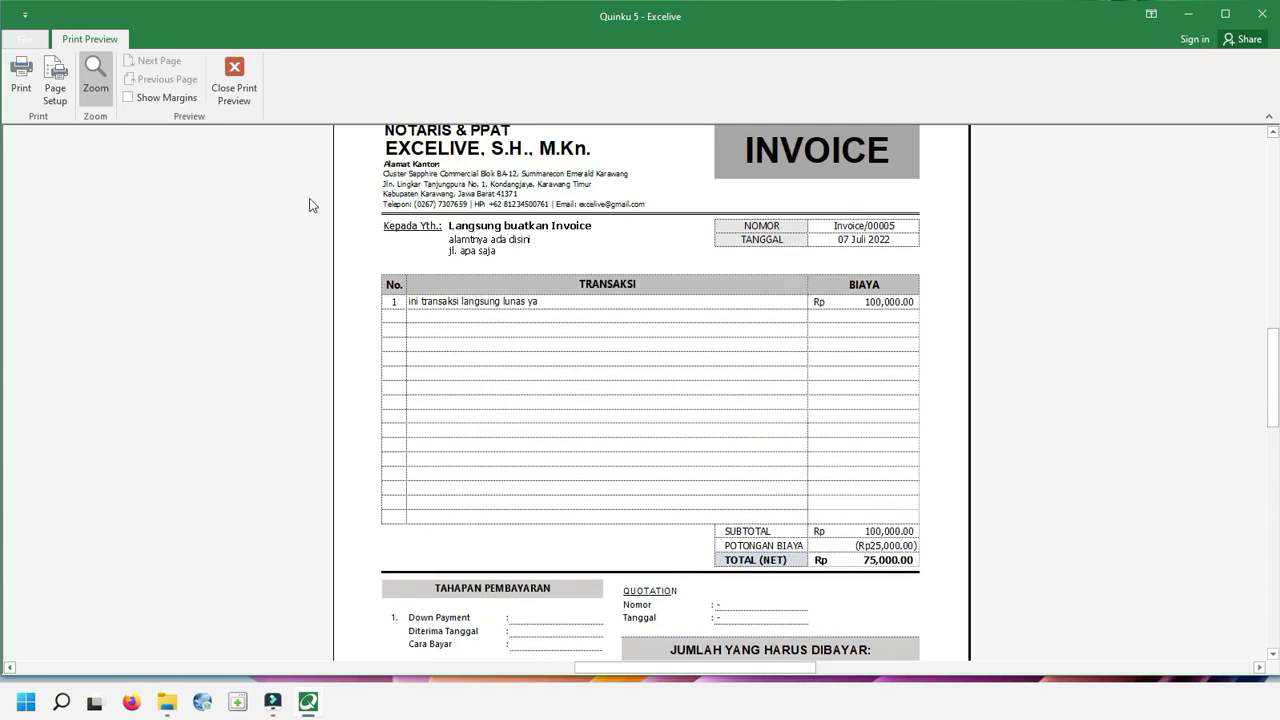
{"action": "left_click", "coordinate": [234, 80]}
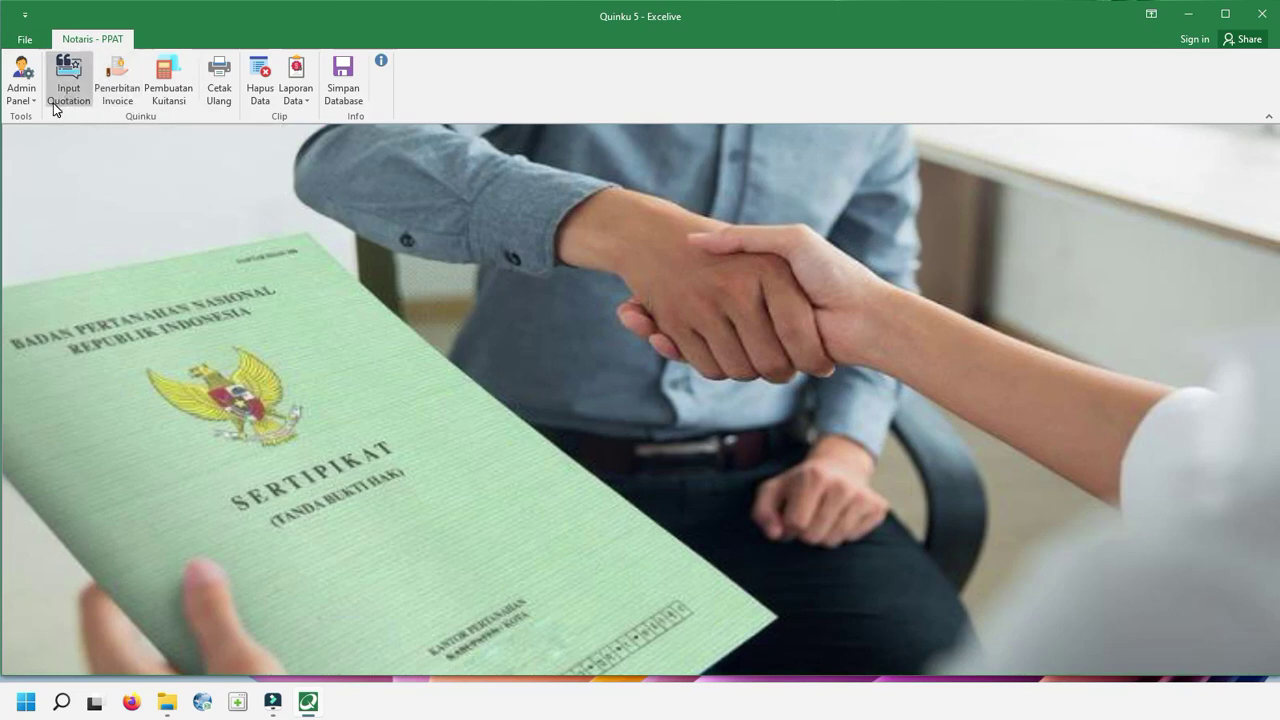
Open the invoice-issuing form, check for quotations issued on 06 Juli 2022, and dismiss the message.
{"action": "left_click", "coordinate": [122, 88]}
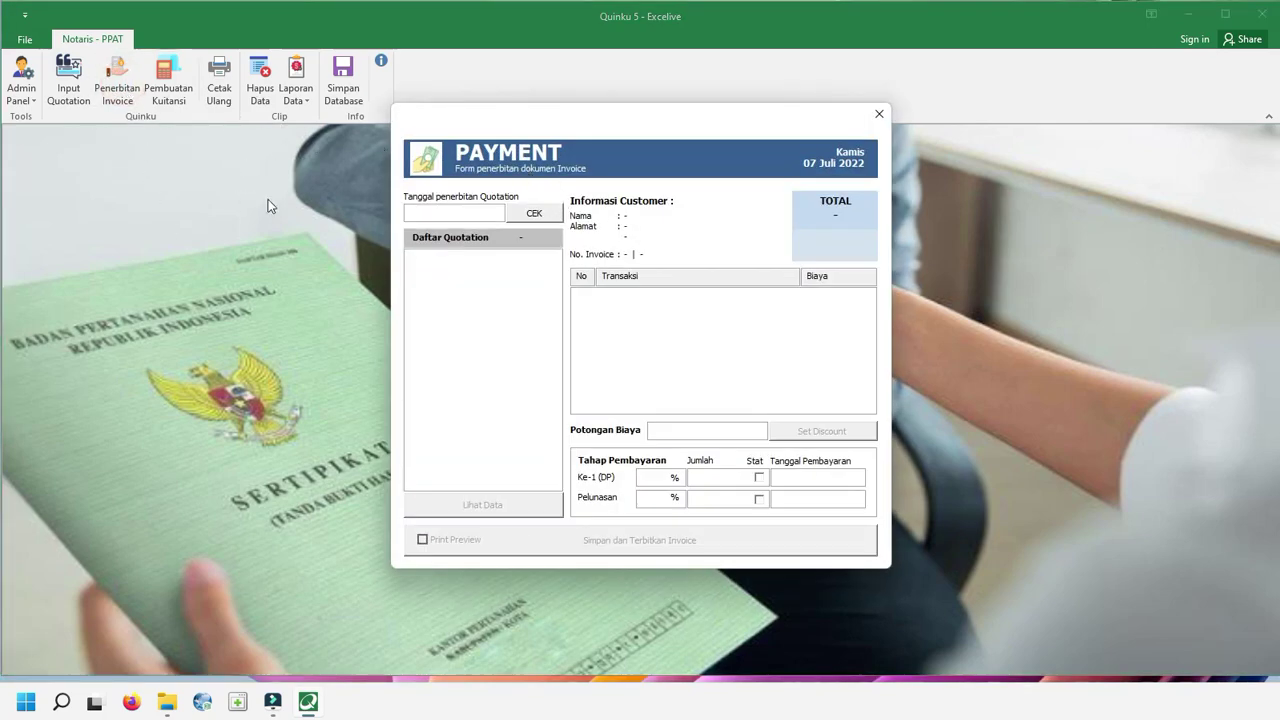
{"action": "left_click", "coordinate": [438, 212]}
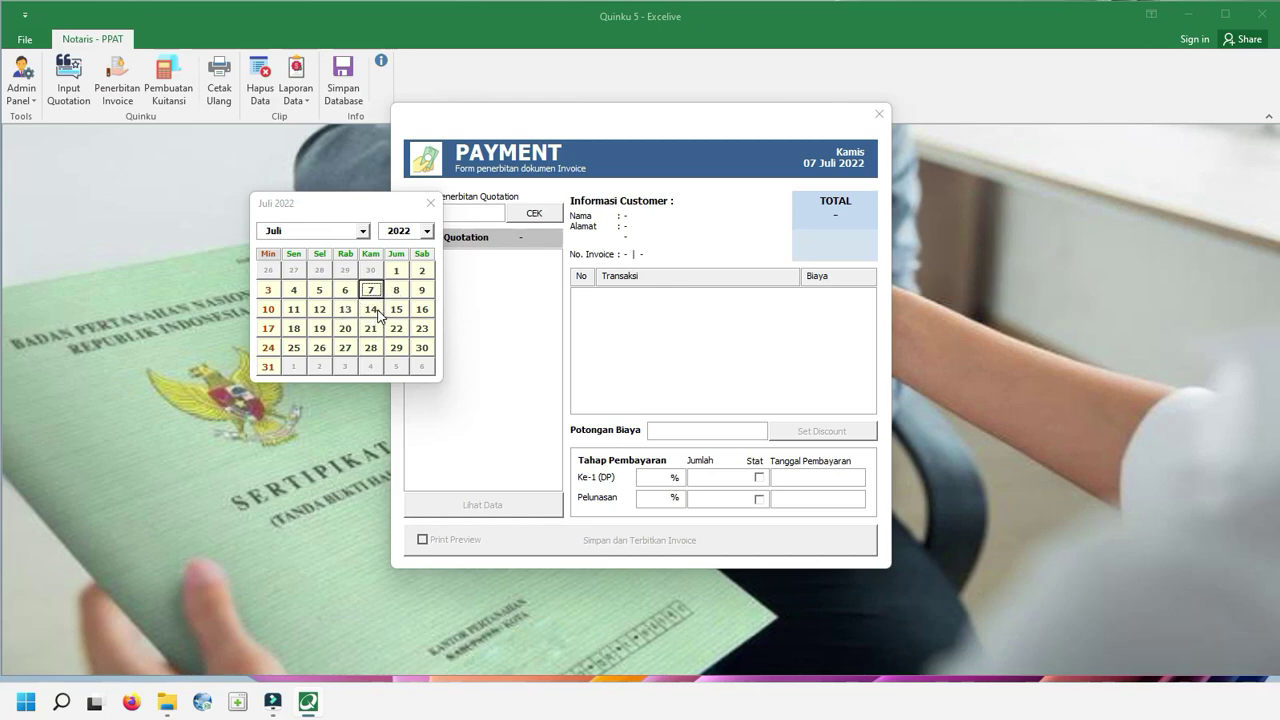
{"action": "left_click", "coordinate": [347, 292]}
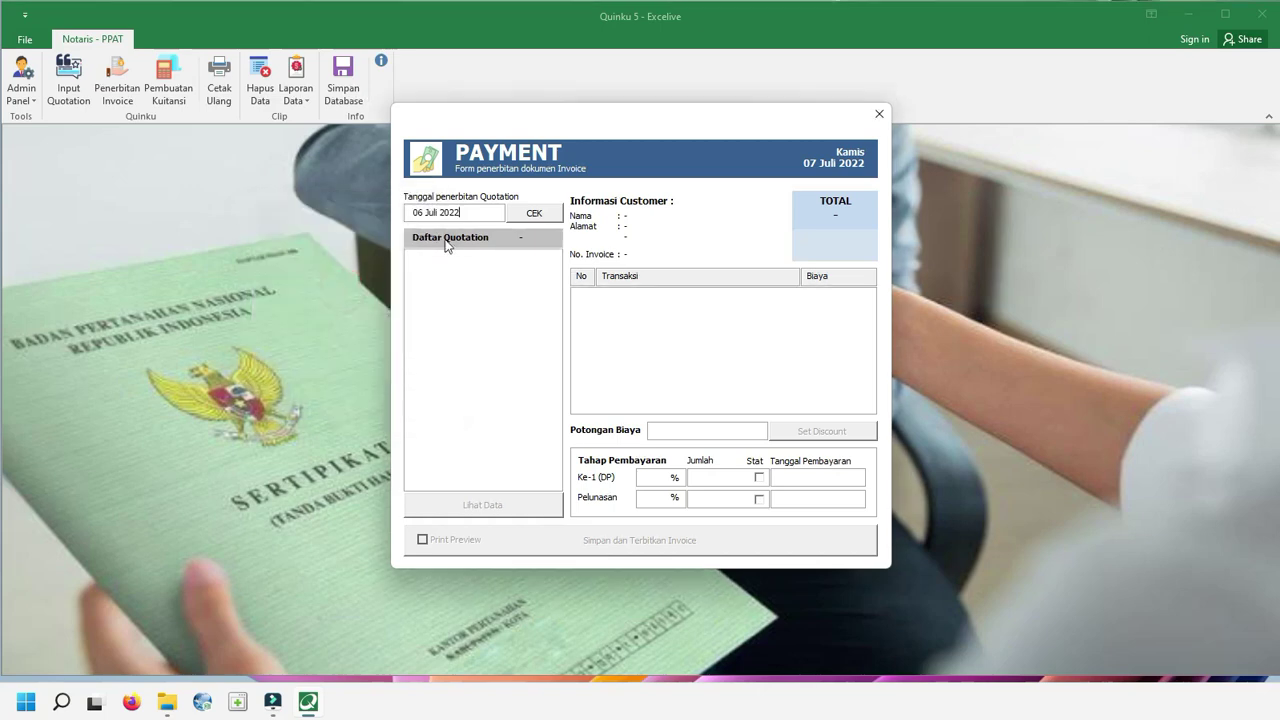
{"action": "left_click", "coordinate": [533, 214]}
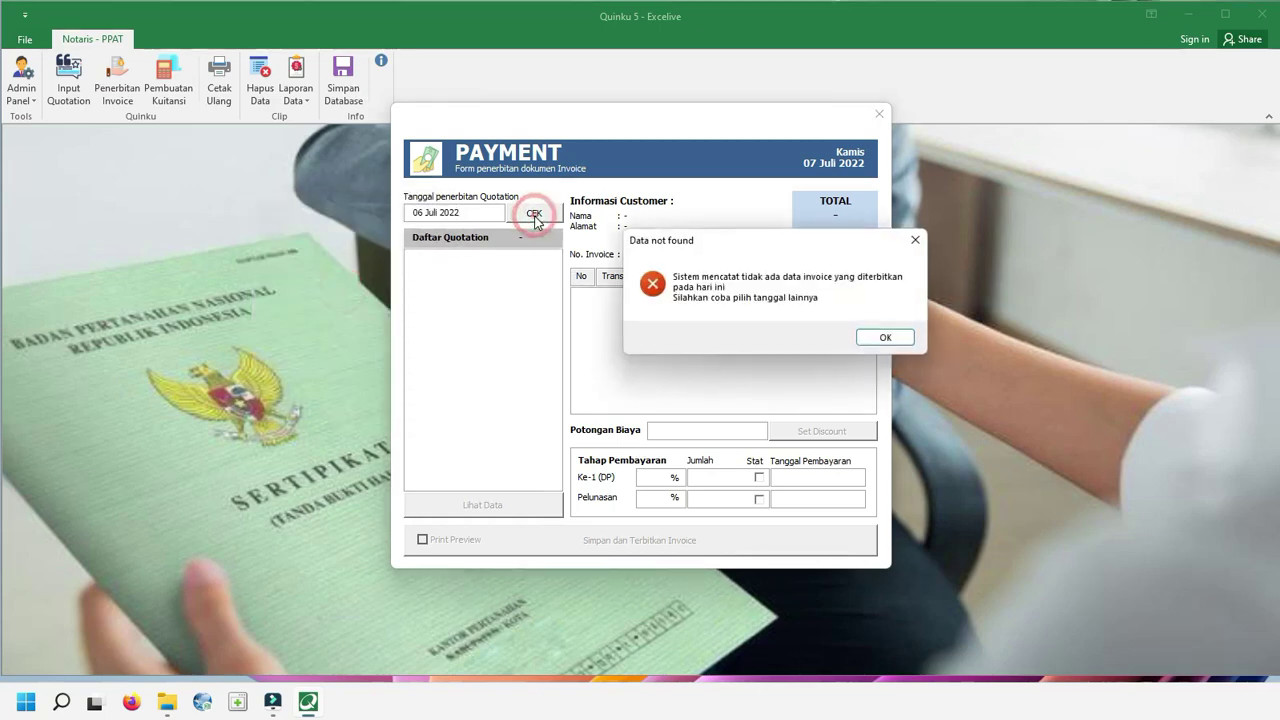
{"action": "left_click", "coordinate": [903, 337]}
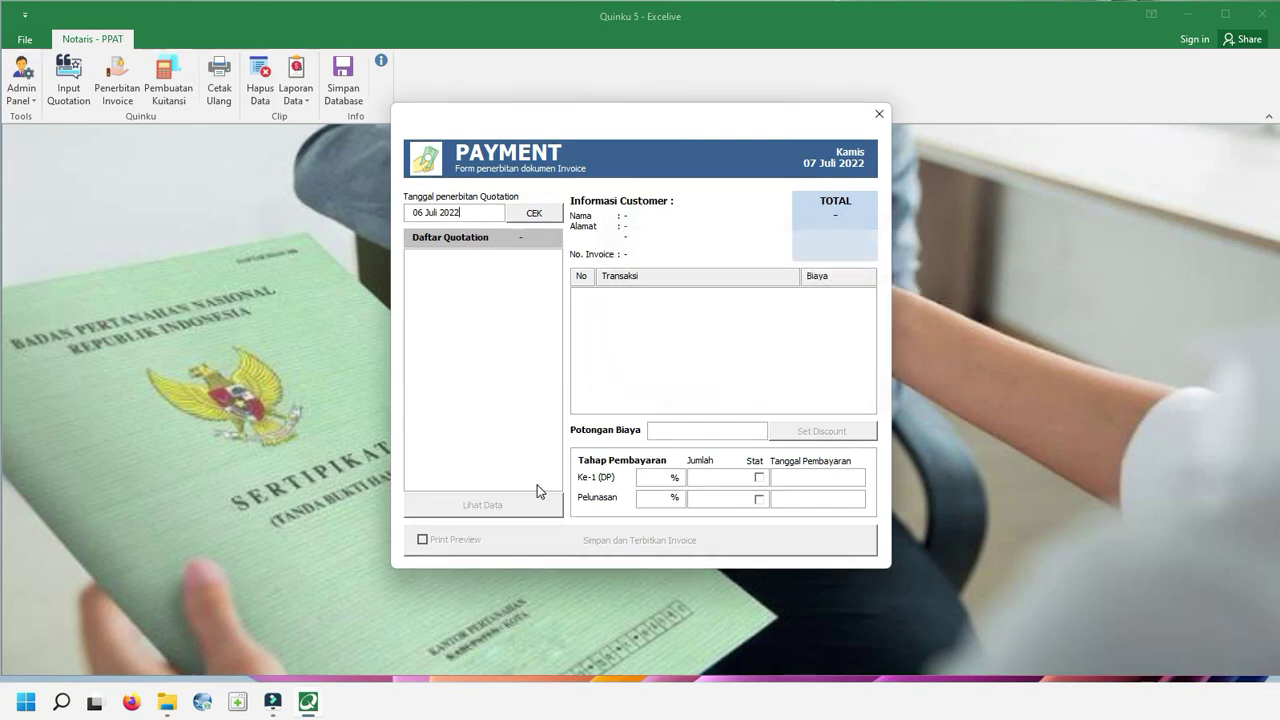
Set the quotation issue date to 07 Juli 2022 and list the quotations from that day.
{"action": "left_click", "coordinate": [453, 212]}
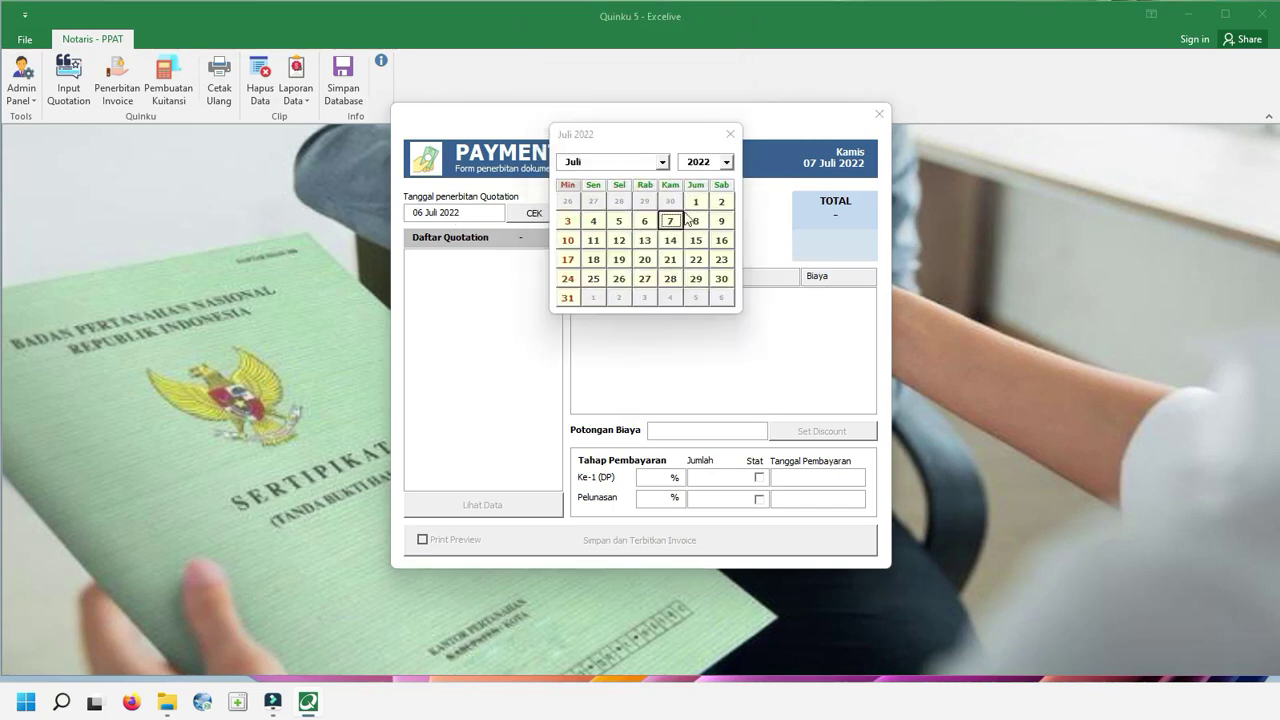
{"action": "left_click", "coordinate": [666, 220]}
{"action": "left_click", "coordinate": [536, 220]}
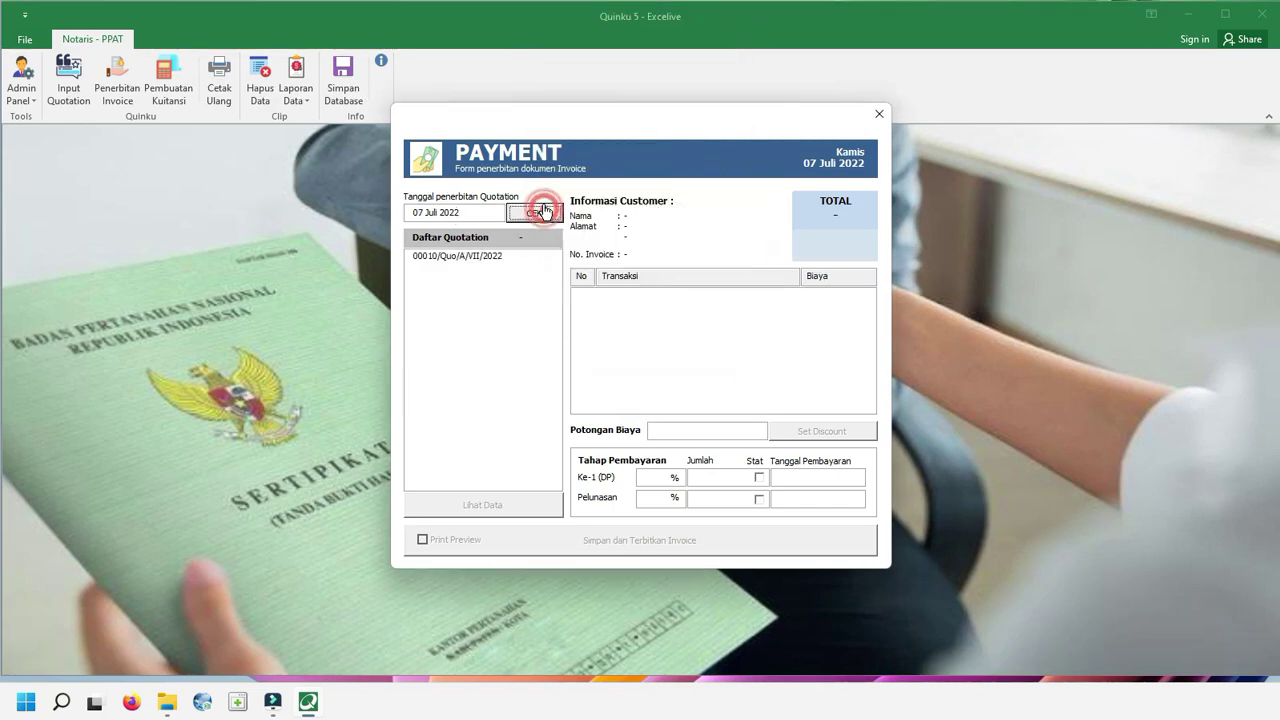
Select the quotation listed for 07 Juli 2022 and load its customer, transaction and payment data.
{"action": "left_click", "coordinate": [443, 256]}
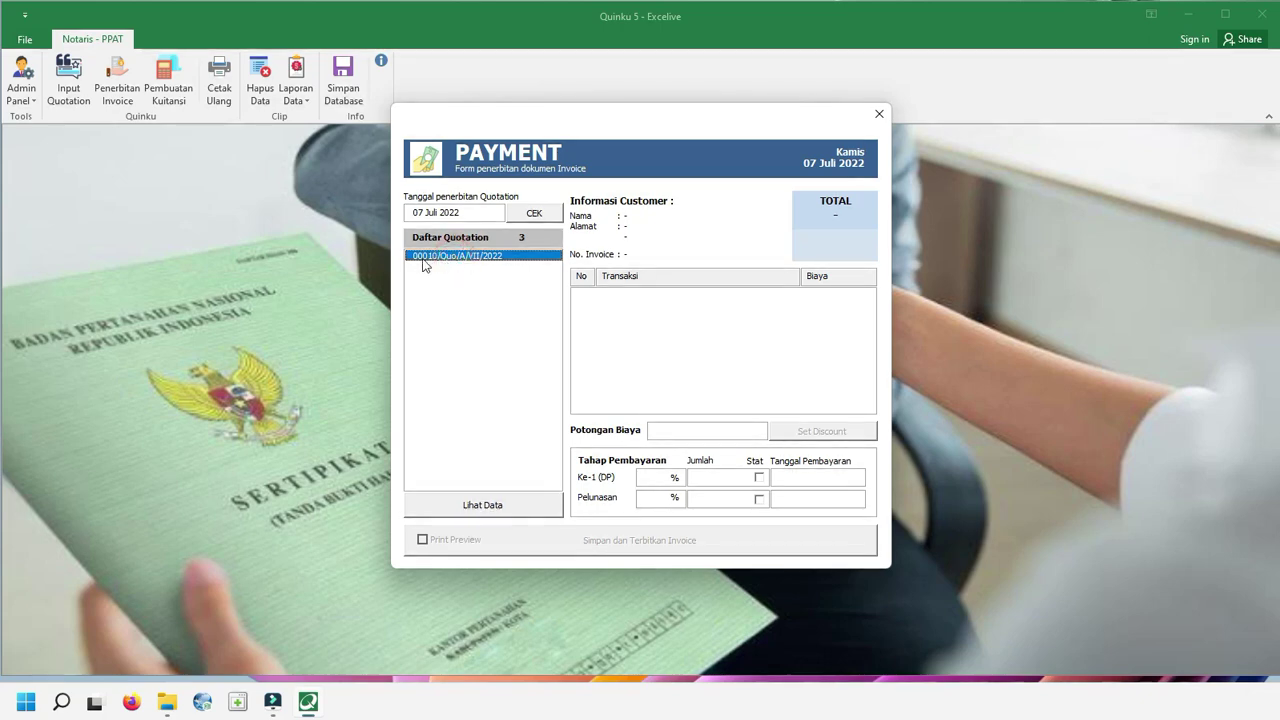
{"action": "left_click", "coordinate": [517, 507]}
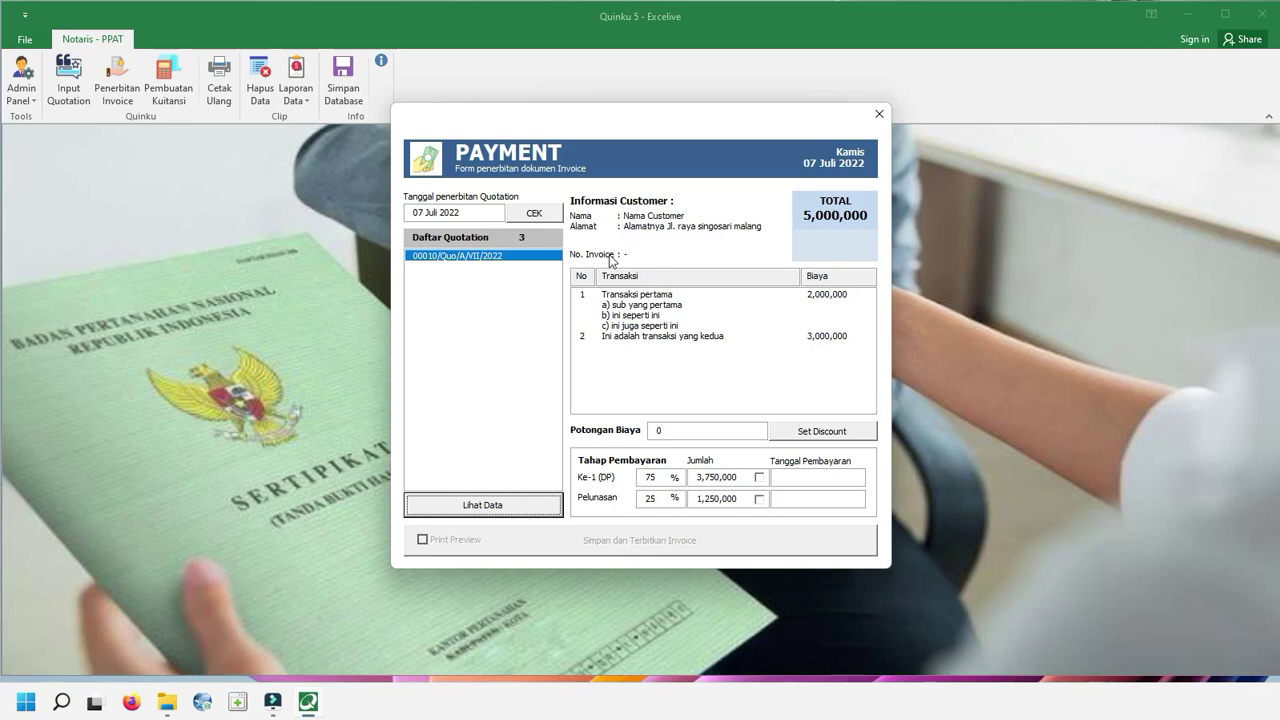
Try to set a price discount of 100,000 on the quotation and dismiss the message.
{"action": "left_click", "coordinate": [658, 429]}
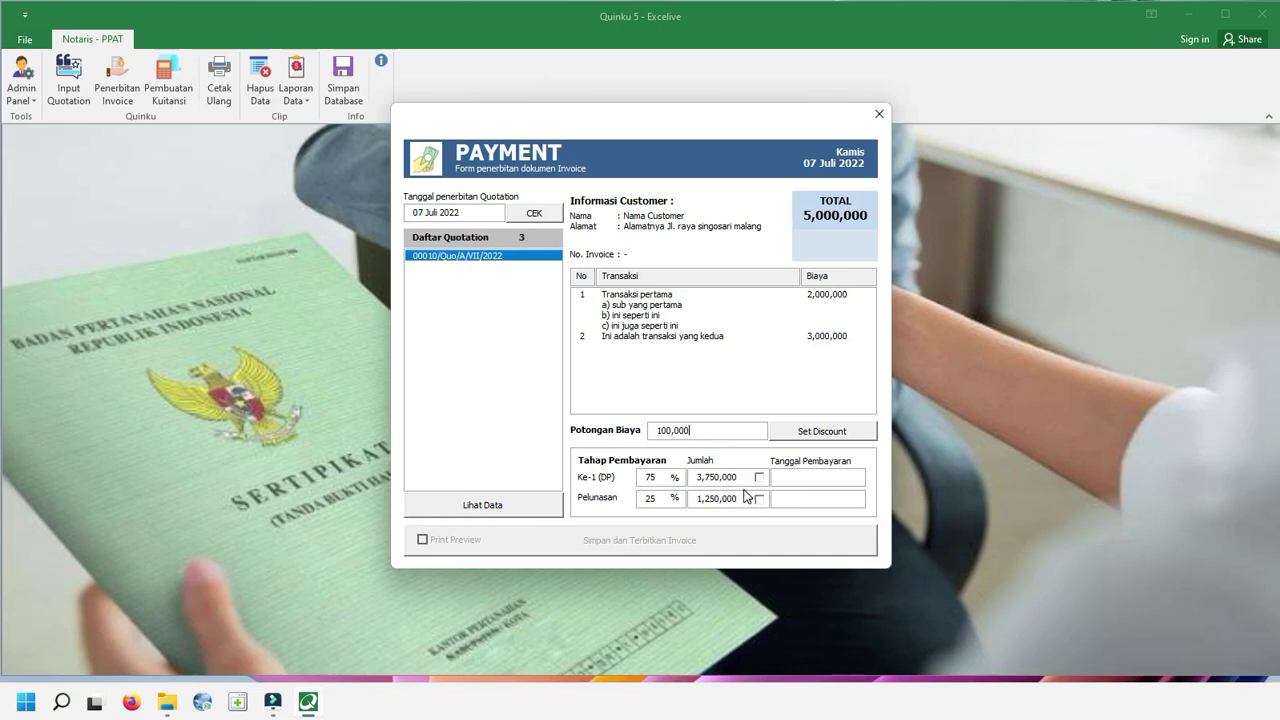
{"action": "left_click", "coordinate": [823, 432]}
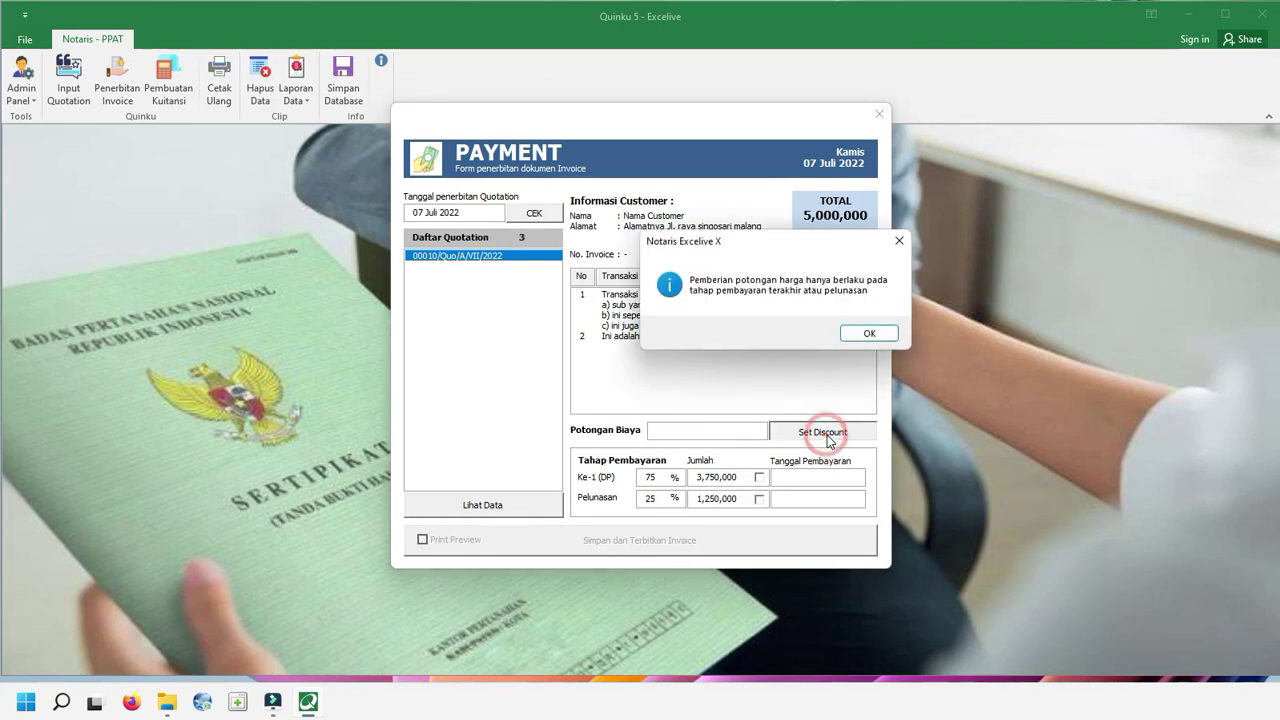
{"action": "left_click_drag", "start_coordinate": [785, 237], "coordinate": [777, 243]}
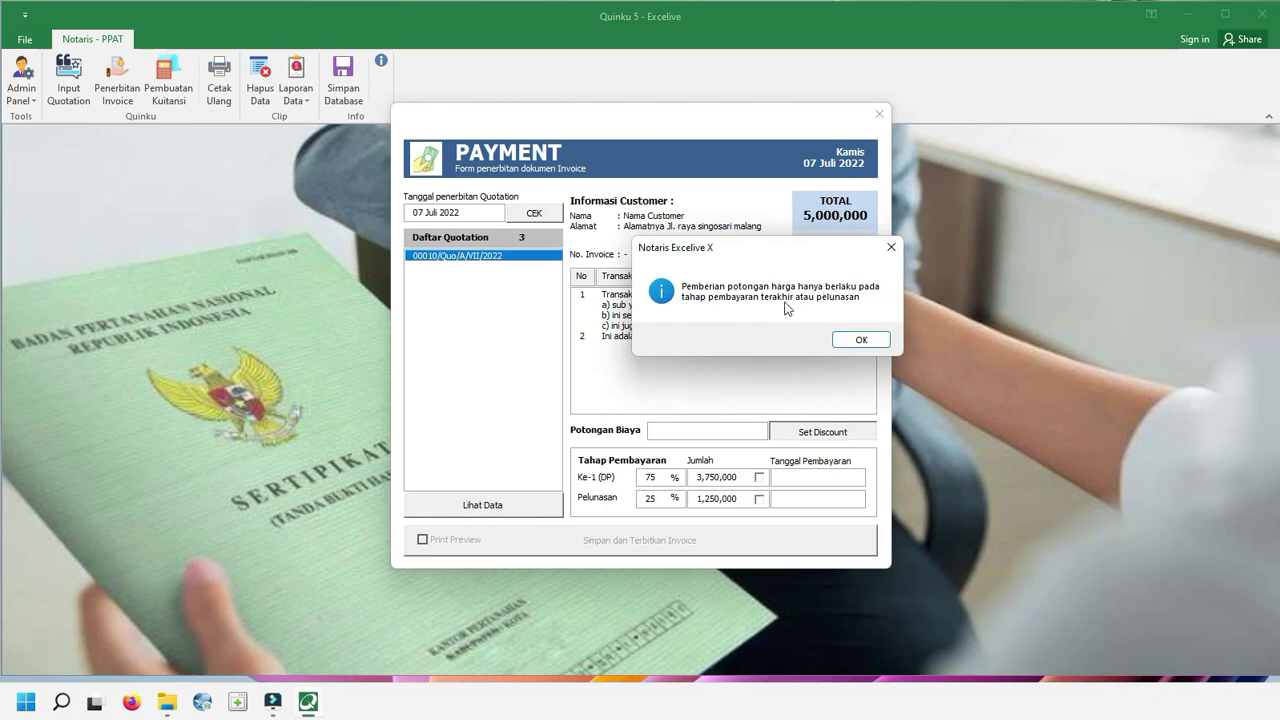
{"action": "left_click", "coordinate": [861, 340]}
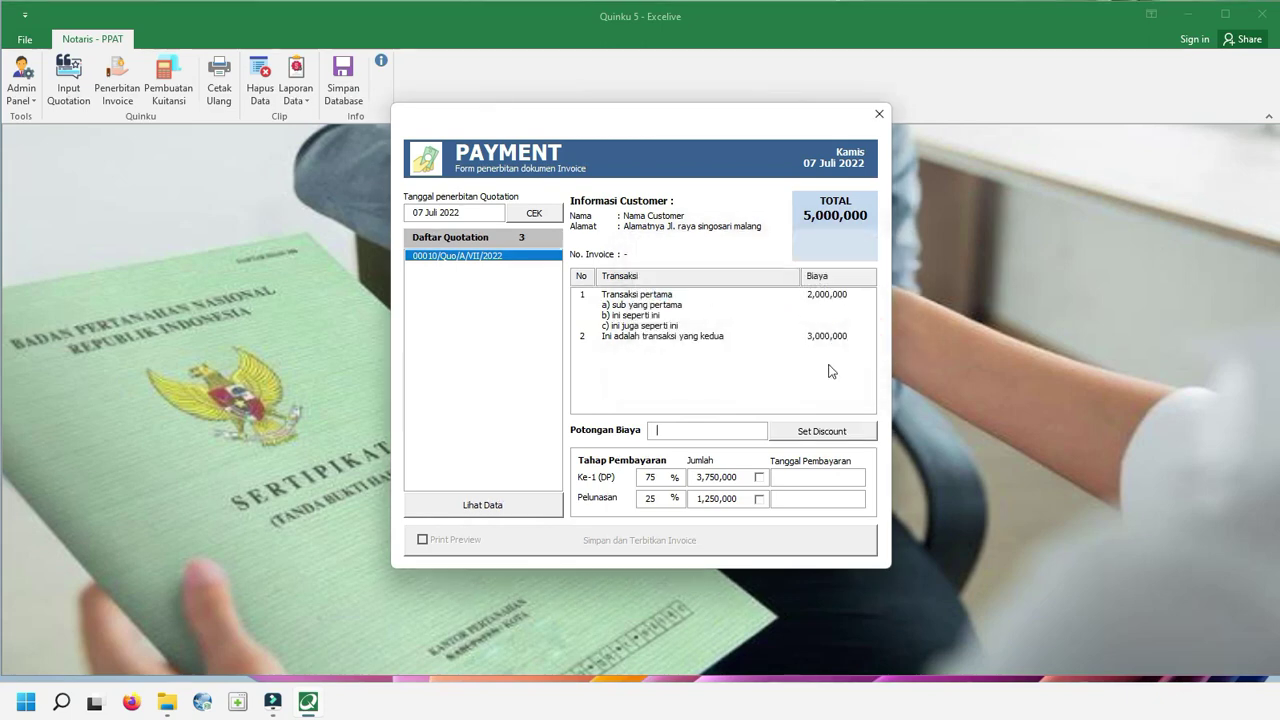
Mark the 75% down payment stage for invoicing, enable the print preview, and save and confirm issuing the invoice.
{"action": "left_click", "coordinate": [760, 500]}
{"action": "left_click", "coordinate": [761, 479]}
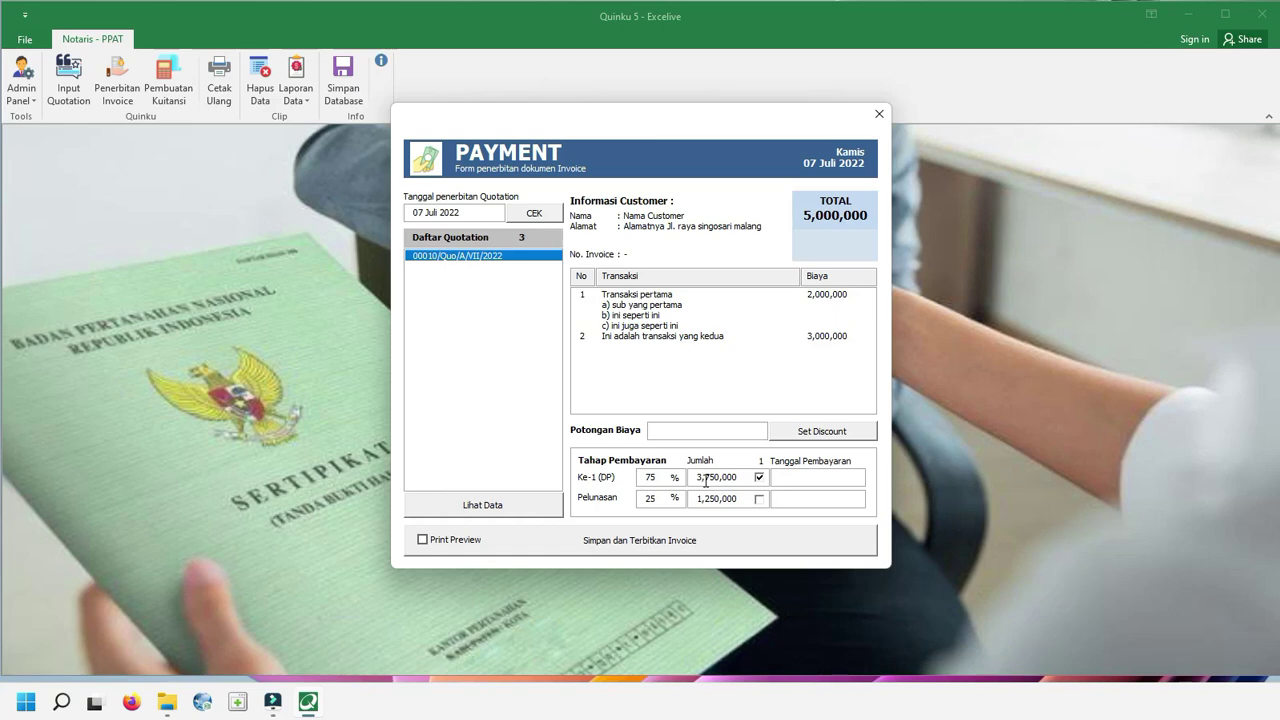
{"action": "left_click", "coordinate": [822, 477]}
{"action": "left_click_drag", "start_coordinate": [620, 130], "coordinate": [624, 162]}
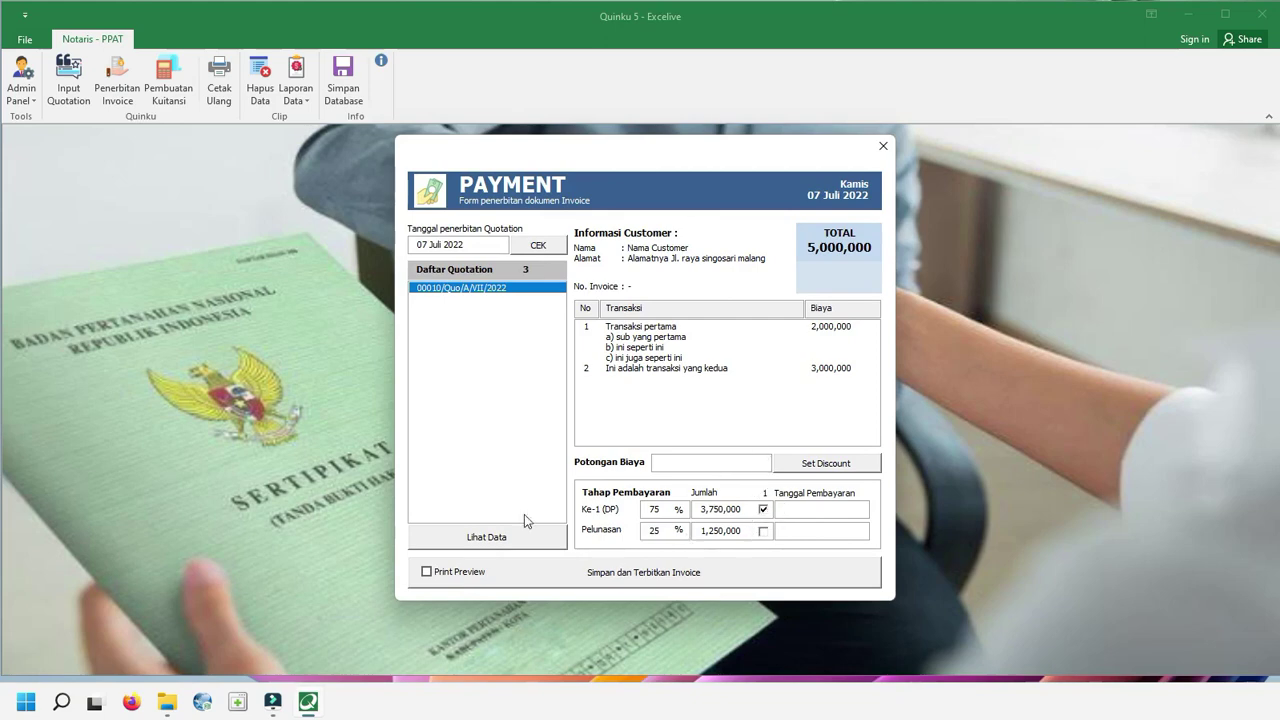
{"action": "left_click", "coordinate": [460, 574]}
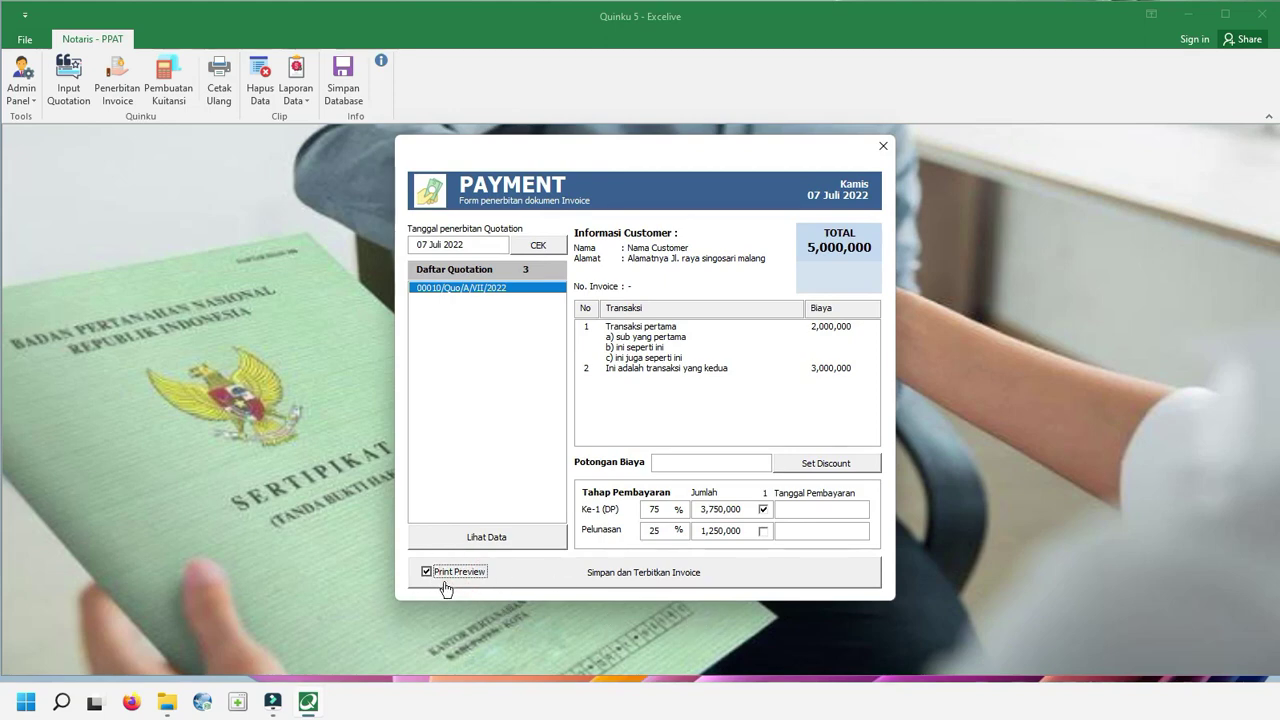
{"action": "left_click", "coordinate": [712, 584]}
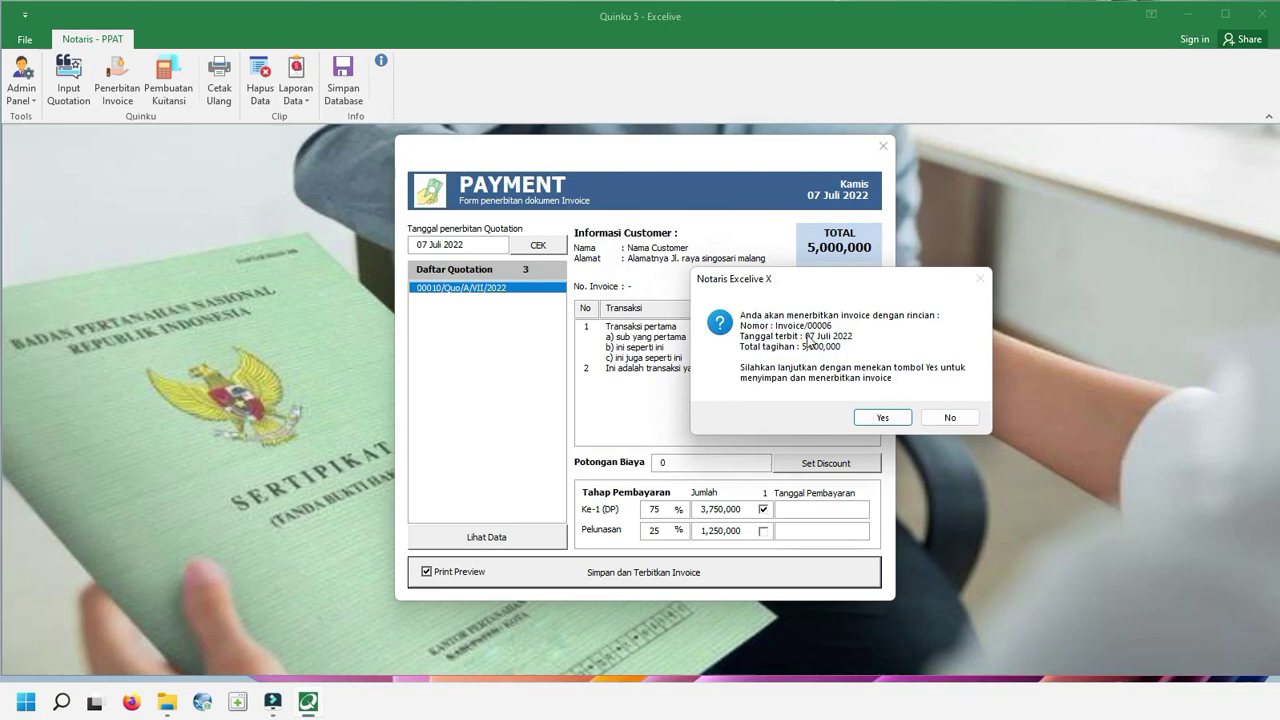
{"action": "left_click", "coordinate": [884, 417]}
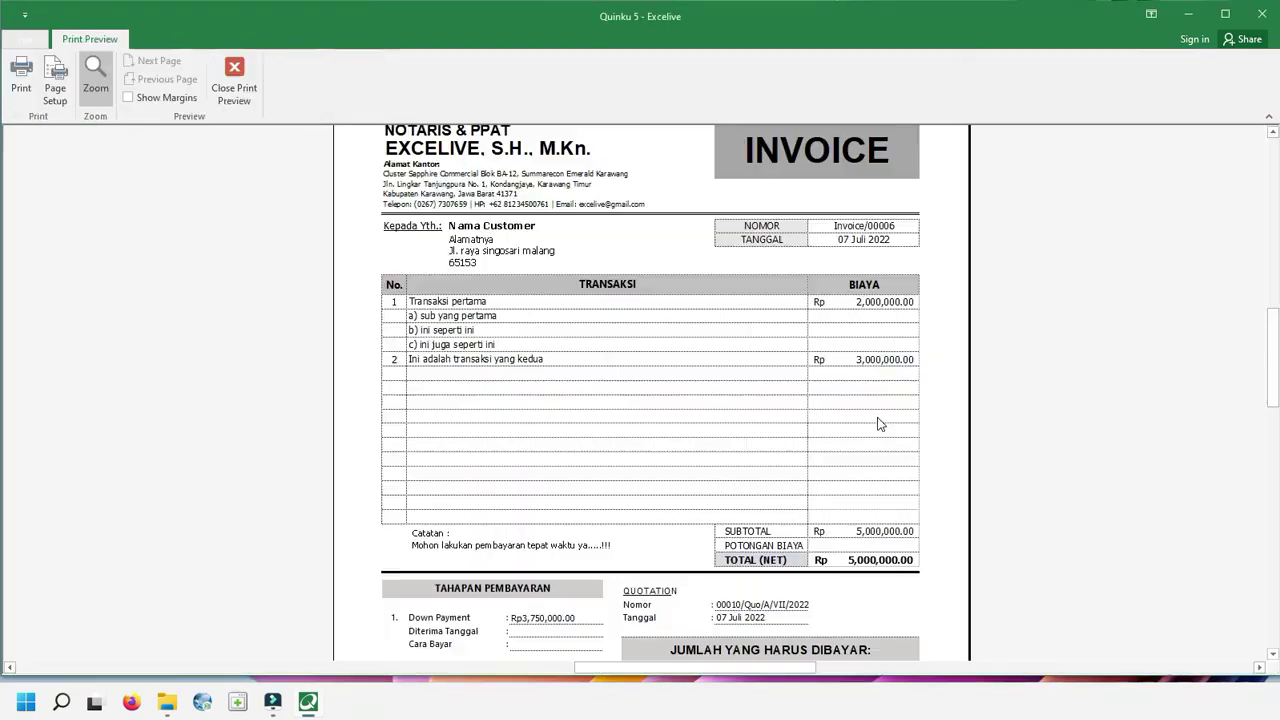
Examine the issued invoice's number, transactions, total, payment stages, amount due and payment status in the print preview, and close it.
{"action": "scroll", "coordinate": [848, 250], "scroll_direction": "up", "scroll_amount": 1}
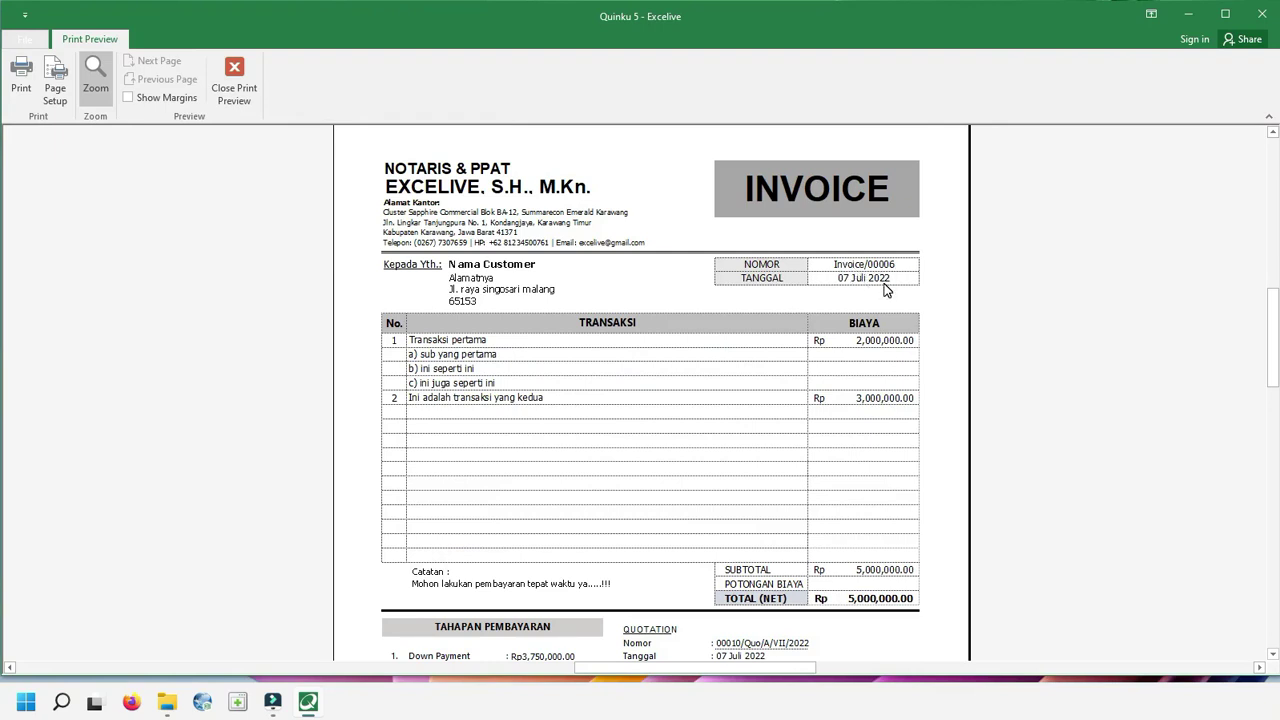
{"action": "scroll", "coordinate": [885, 290], "scroll_direction": "down", "scroll_amount": 1}
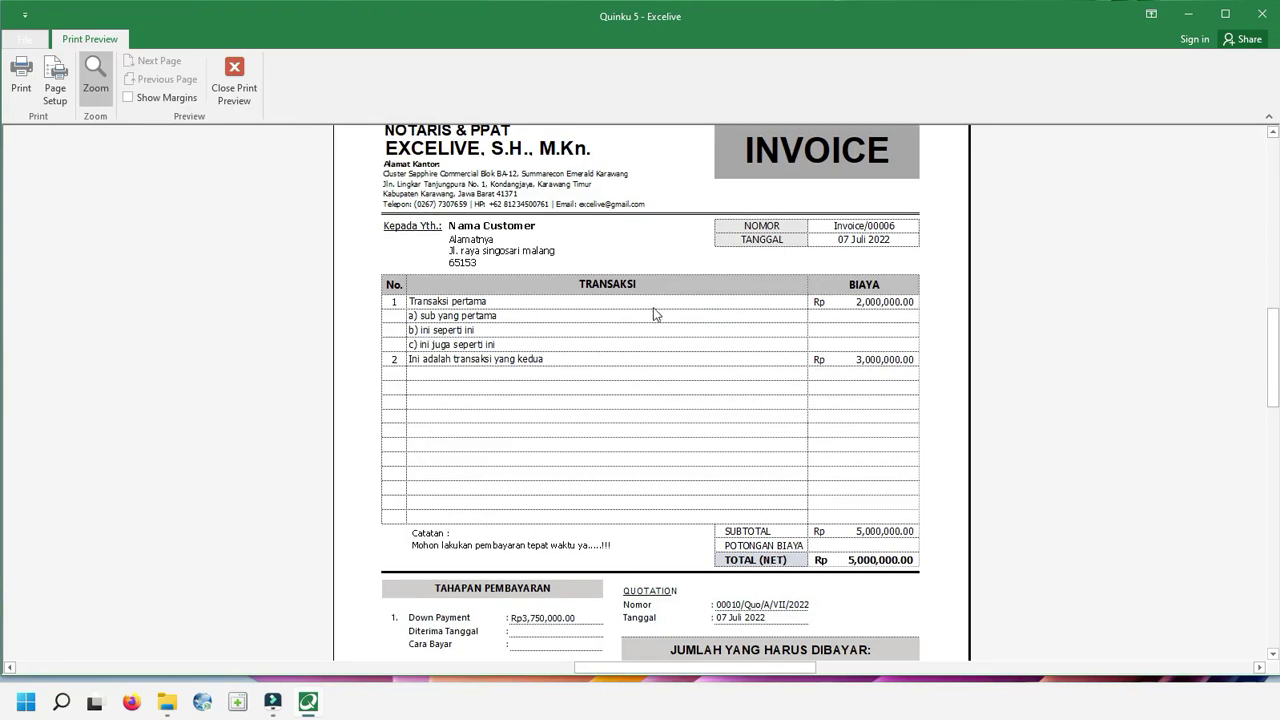
{"action": "scroll", "coordinate": [845, 345], "scroll_direction": "down", "scroll_amount": 2}
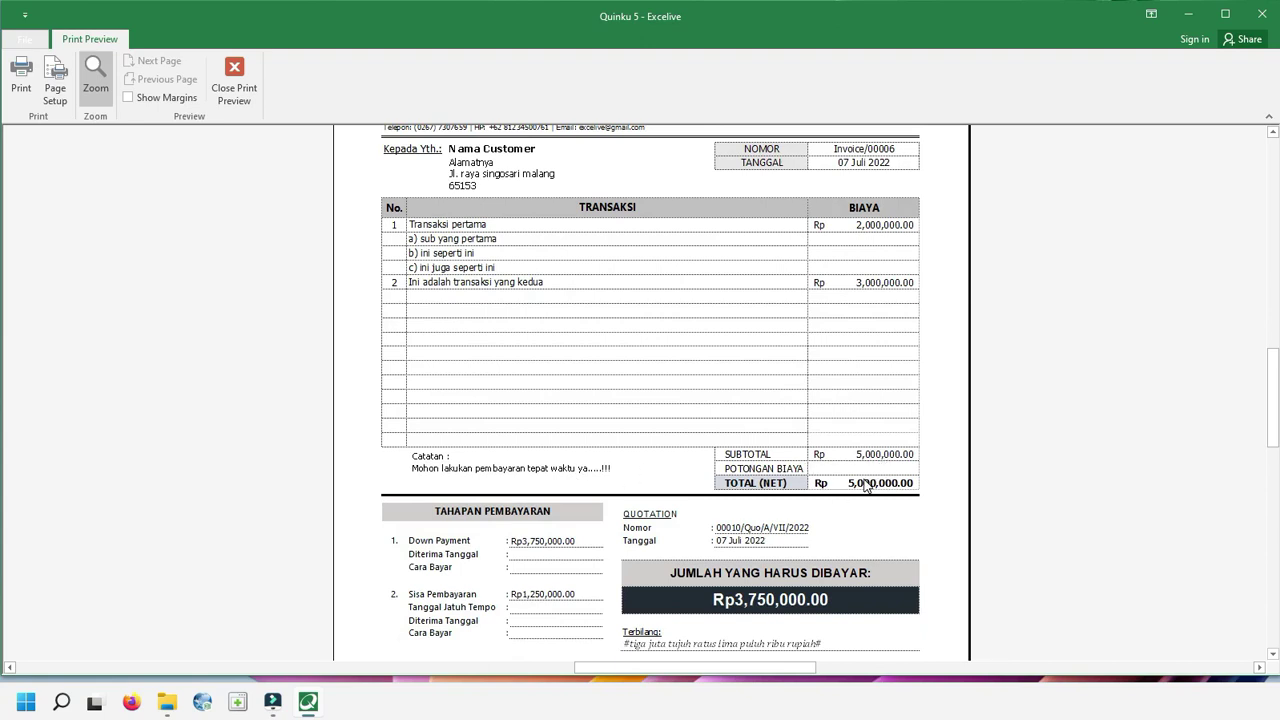
{"action": "scroll", "coordinate": [868, 486], "scroll_direction": "down", "scroll_amount": 1}
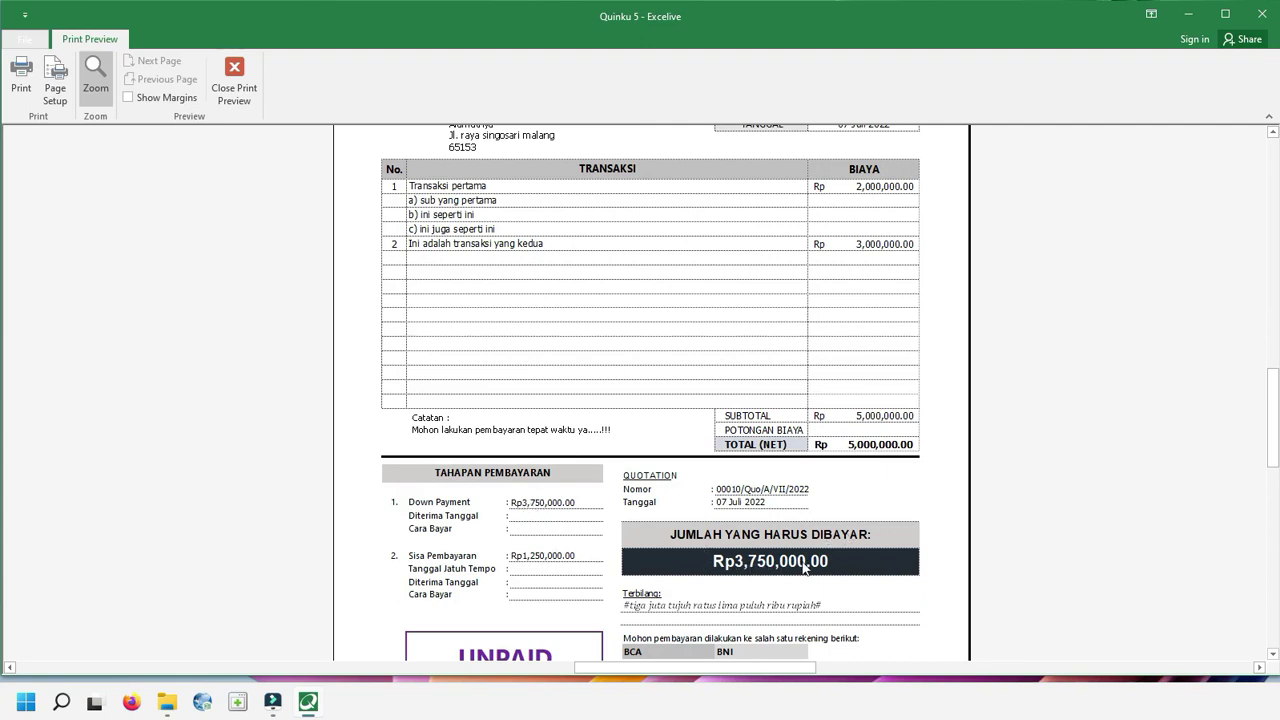
{"action": "scroll", "coordinate": [825, 572], "scroll_direction": "down", "scroll_amount": 2}
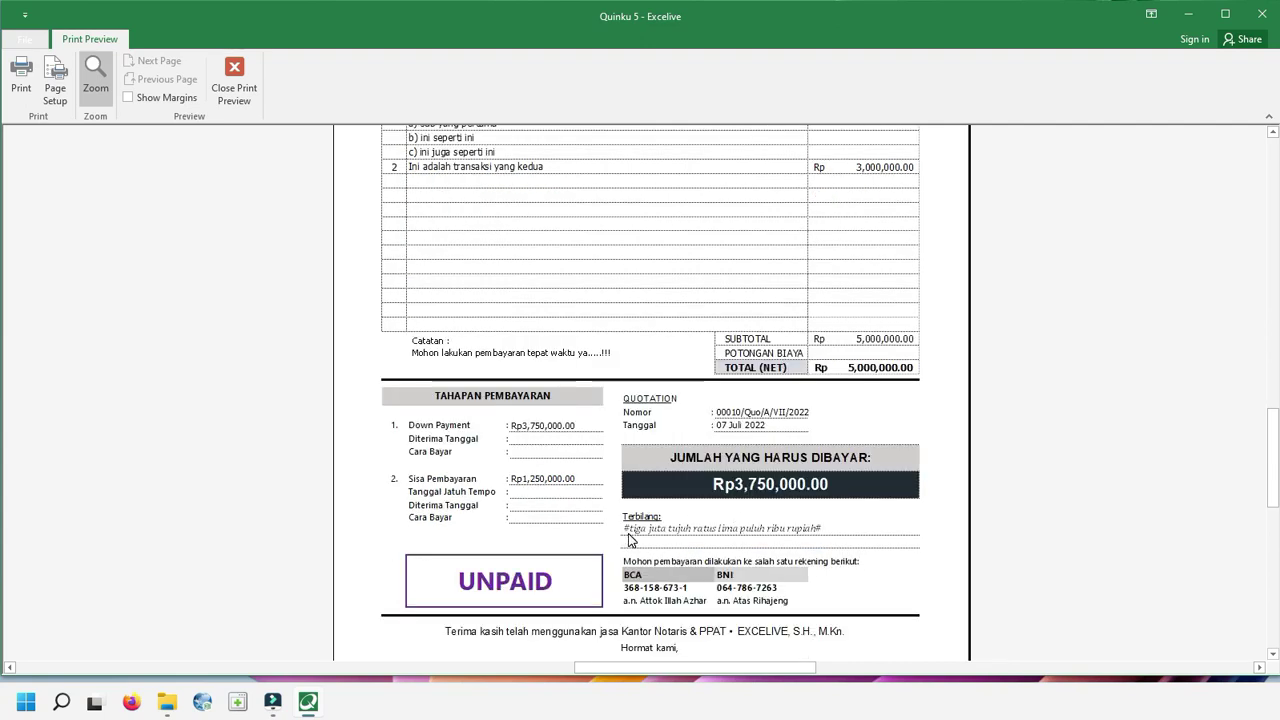
{"action": "scroll", "coordinate": [628, 535], "scroll_direction": "down", "scroll_amount": 2}
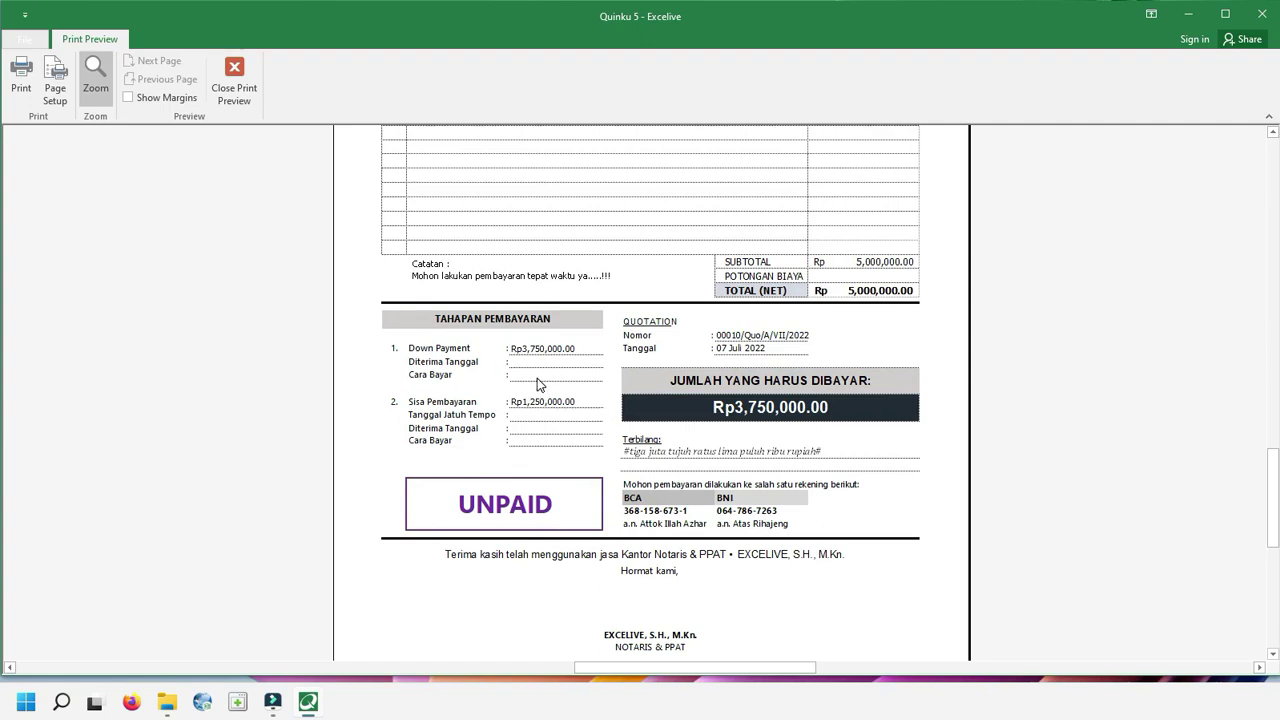
{"action": "scroll", "coordinate": [634, 331], "scroll_direction": "up", "scroll_amount": 5}
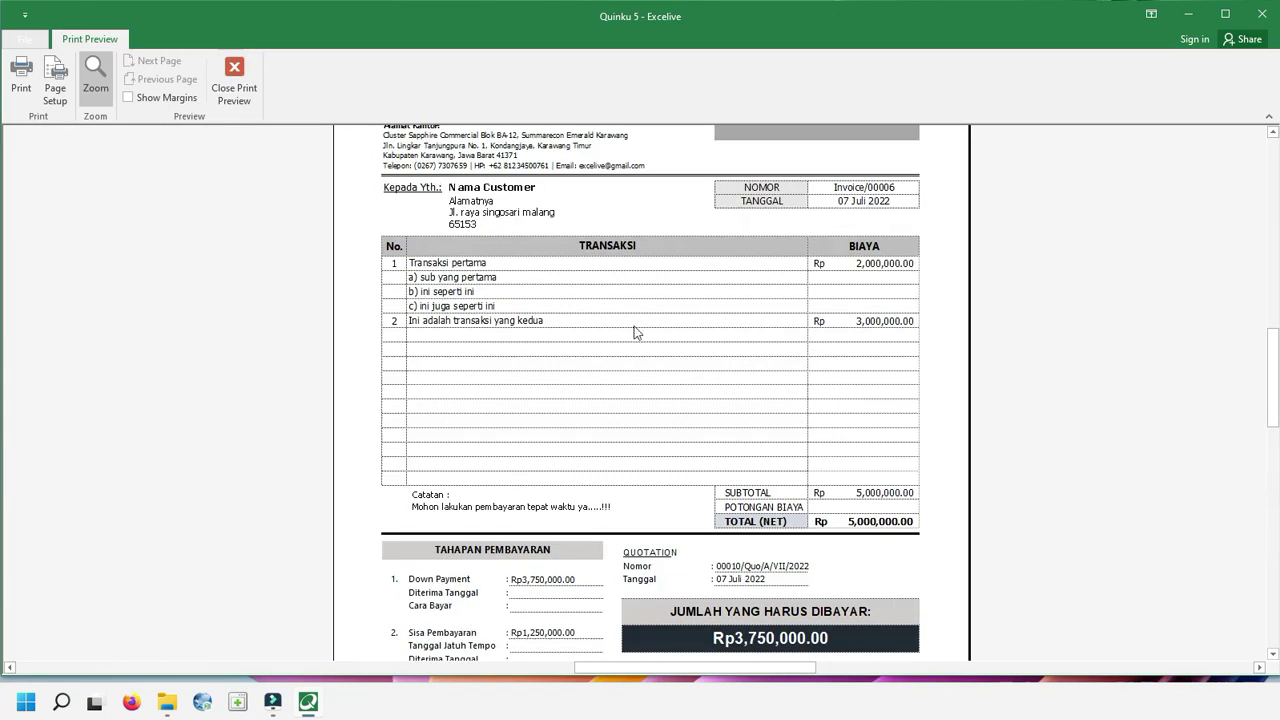
{"action": "left_click", "coordinate": [234, 86]}
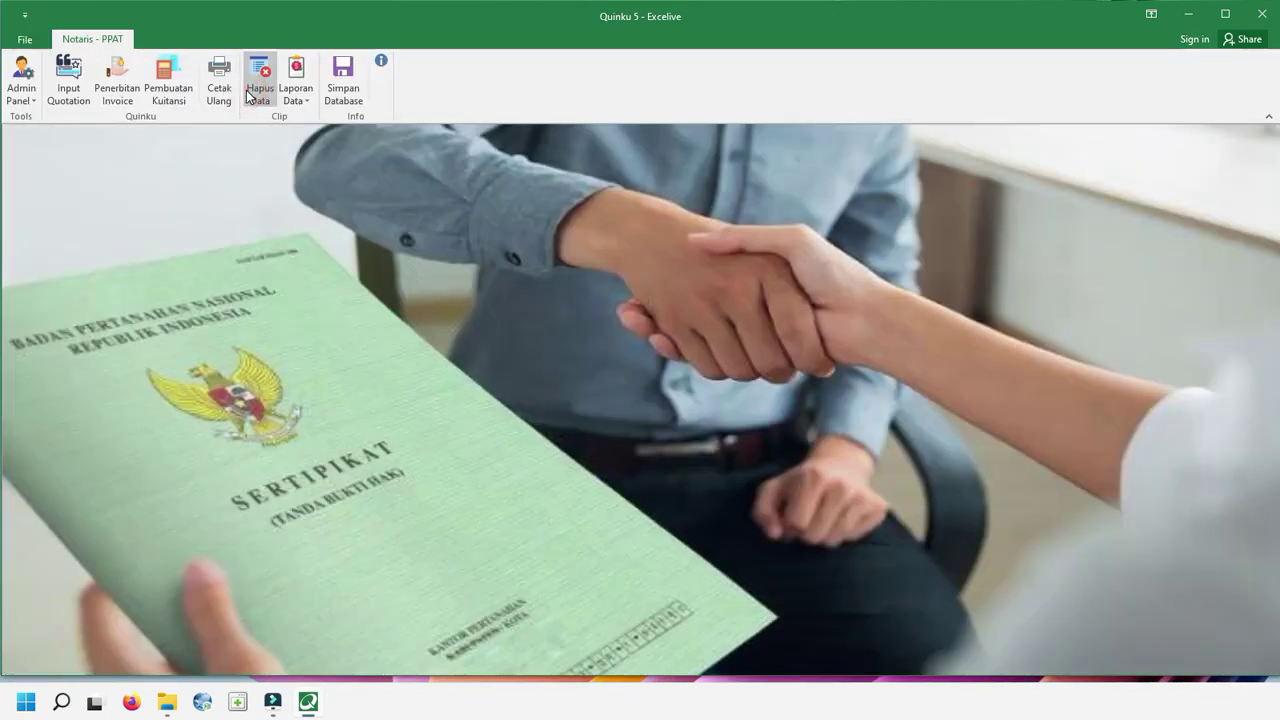
Reopen the invoice-issuing form, list the quotations from 07 Juli 2022 and load the listed quotation's data.
{"action": "left_click", "coordinate": [128, 96]}
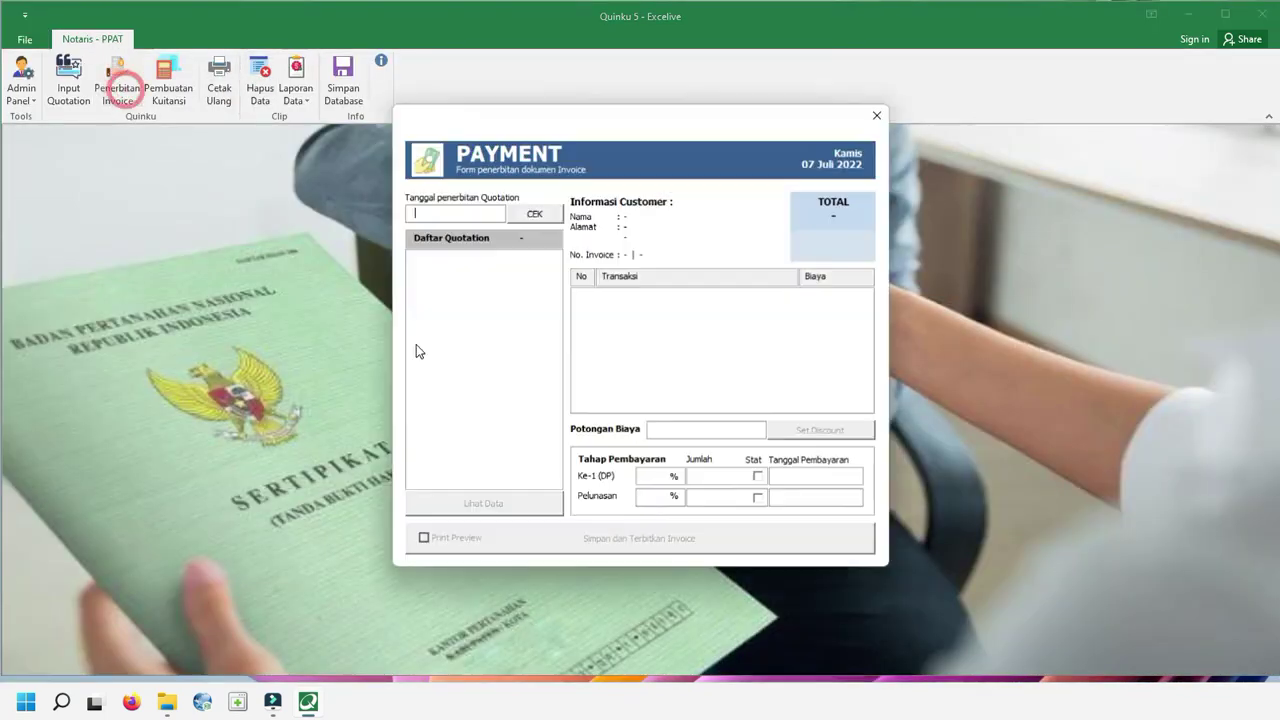
{"action": "left_click", "coordinate": [467, 215]}
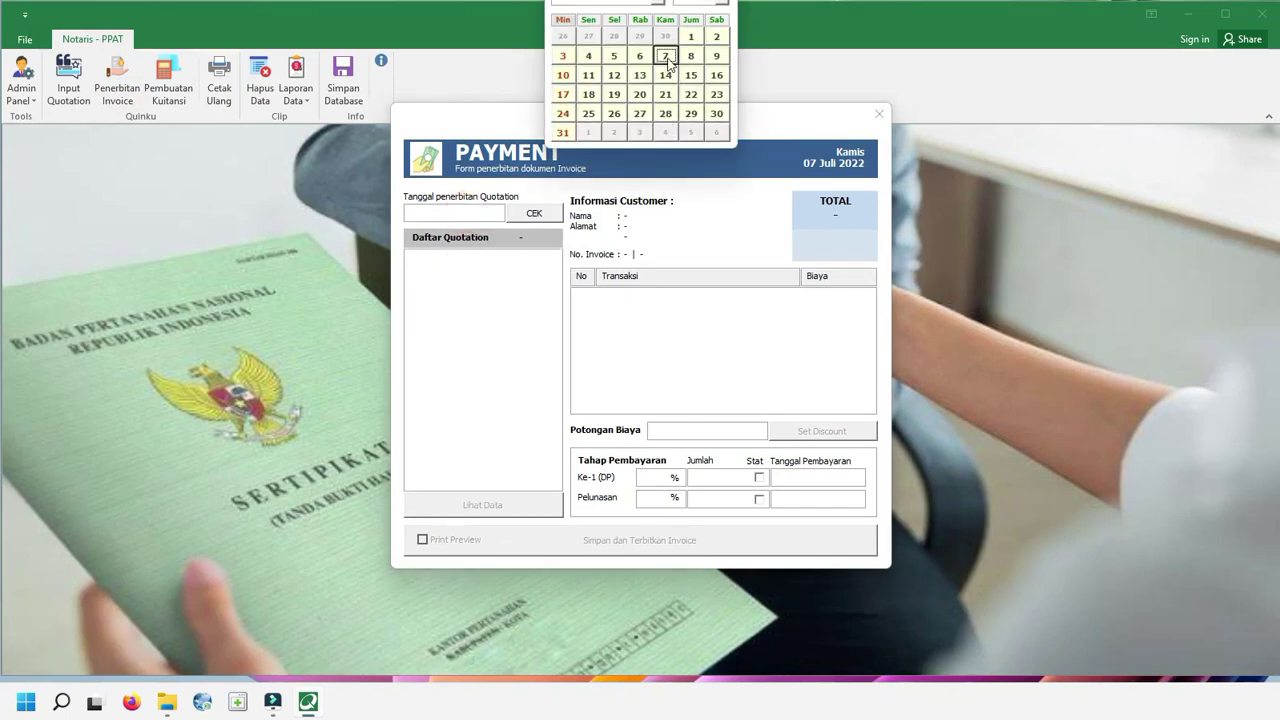
{"action": "left_click", "coordinate": [666, 57]}
{"action": "left_click", "coordinate": [532, 213]}
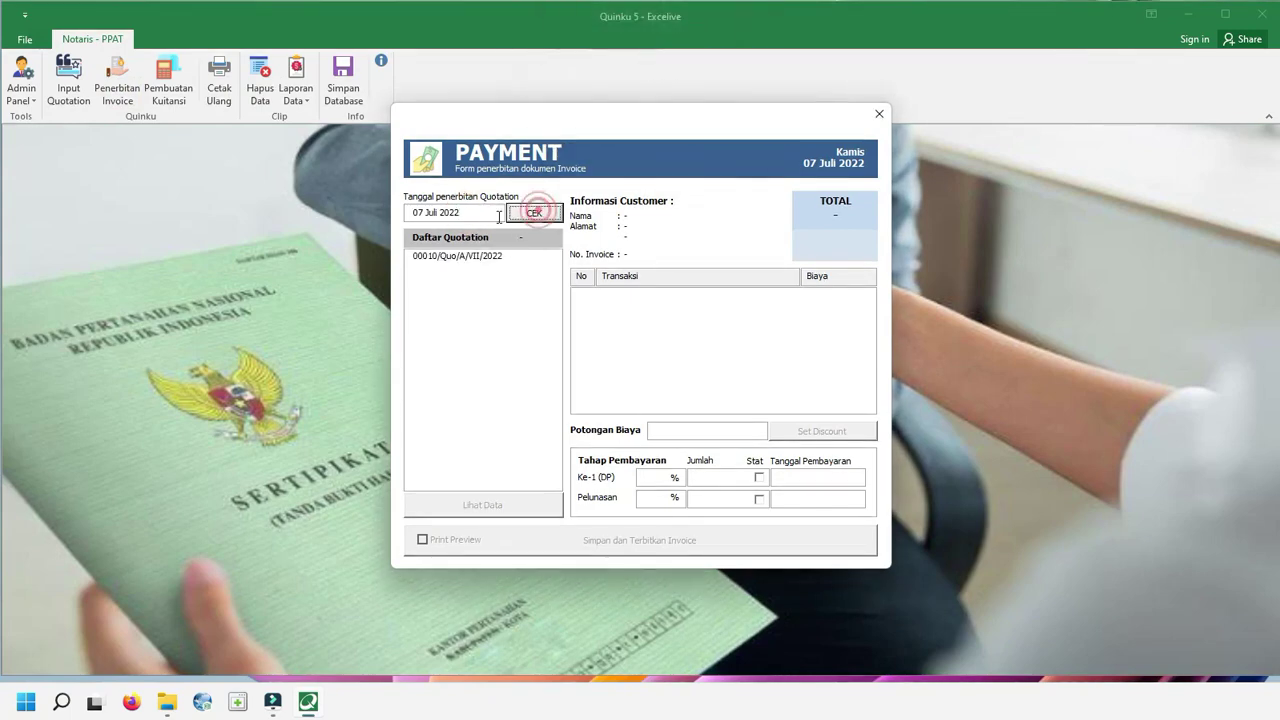
{"action": "left_click", "coordinate": [457, 257]}
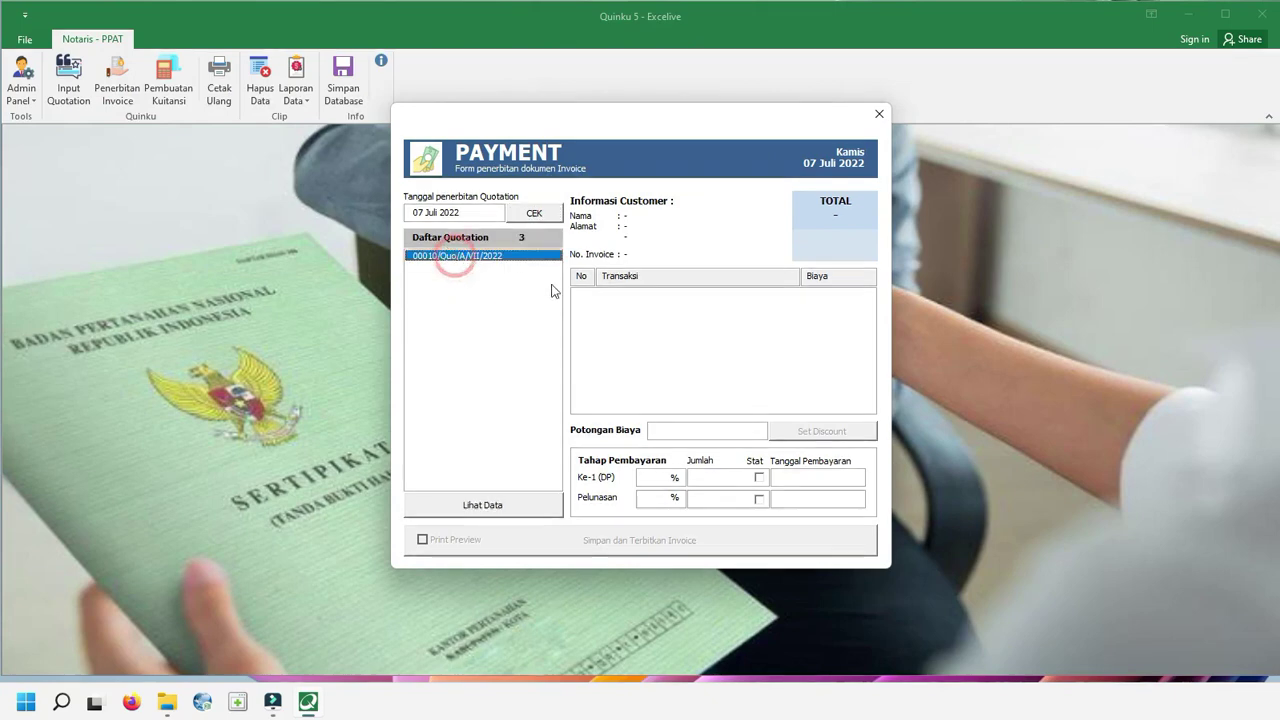
{"action": "left_click", "coordinate": [528, 504]}
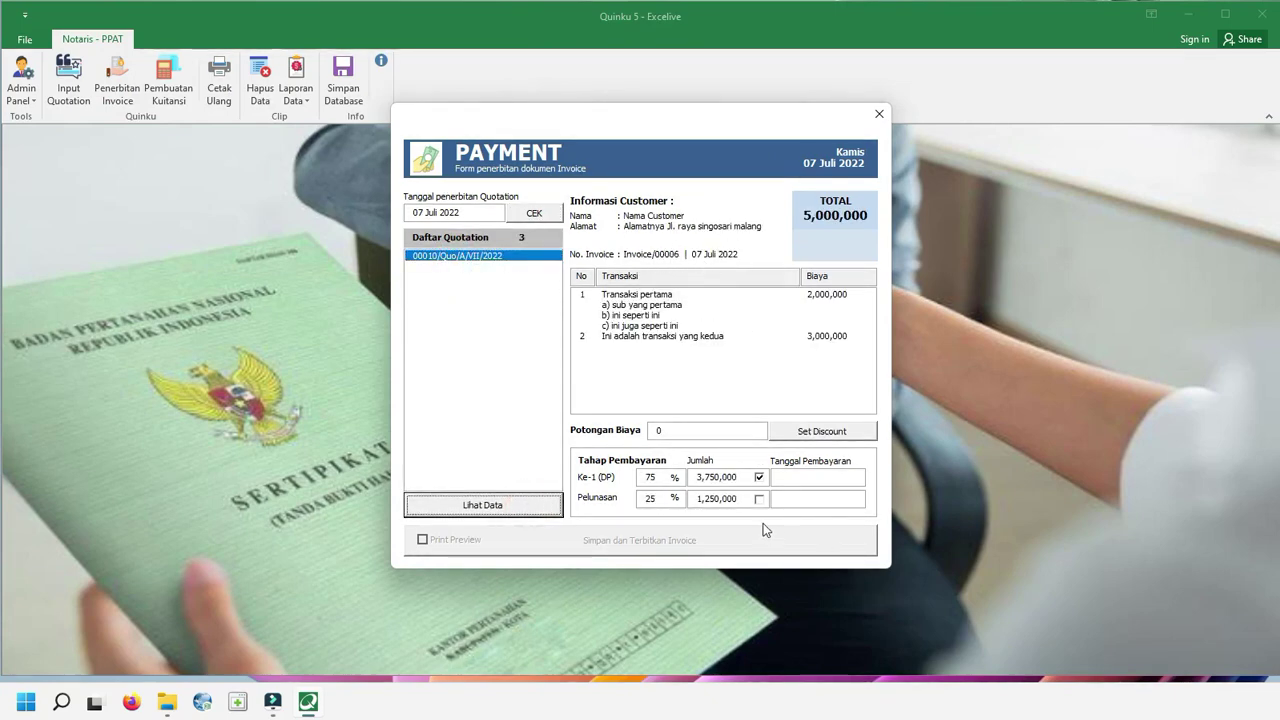
Try to mark the final payment stage for invoicing, dismiss the message and close the form.
{"action": "left_click", "coordinate": [790, 481]}
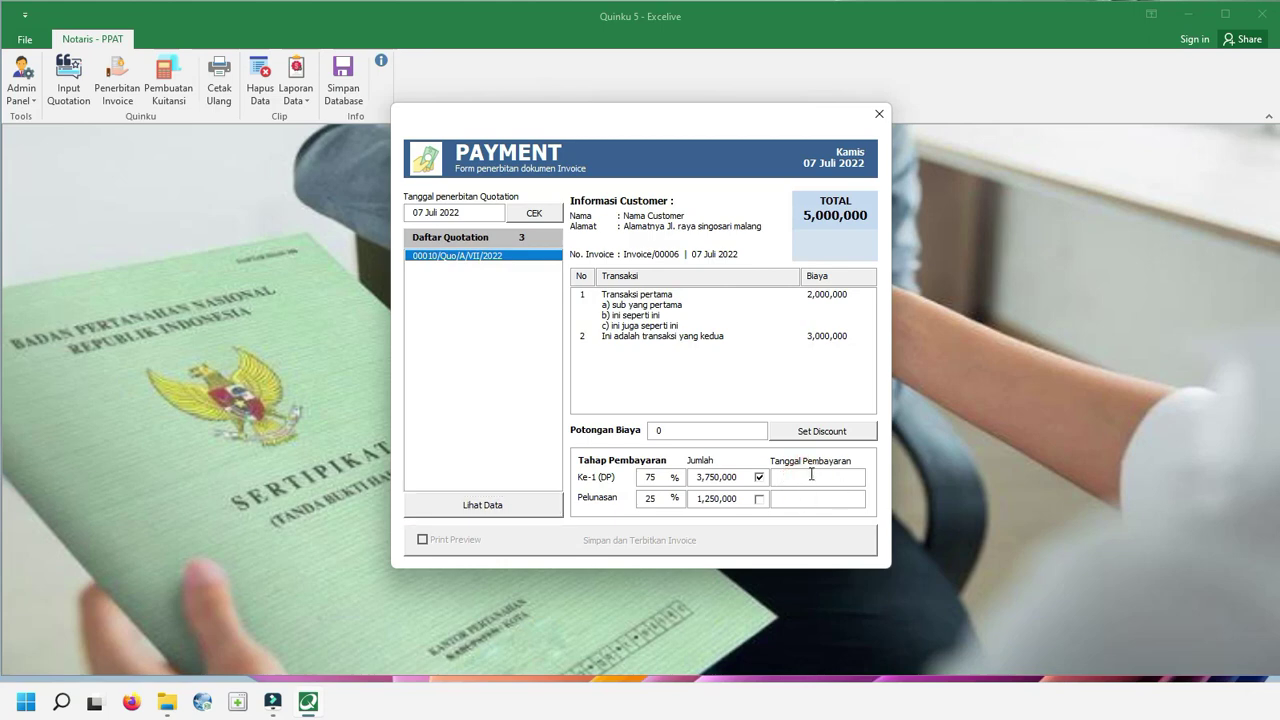
{"action": "left_click", "coordinate": [759, 499]}
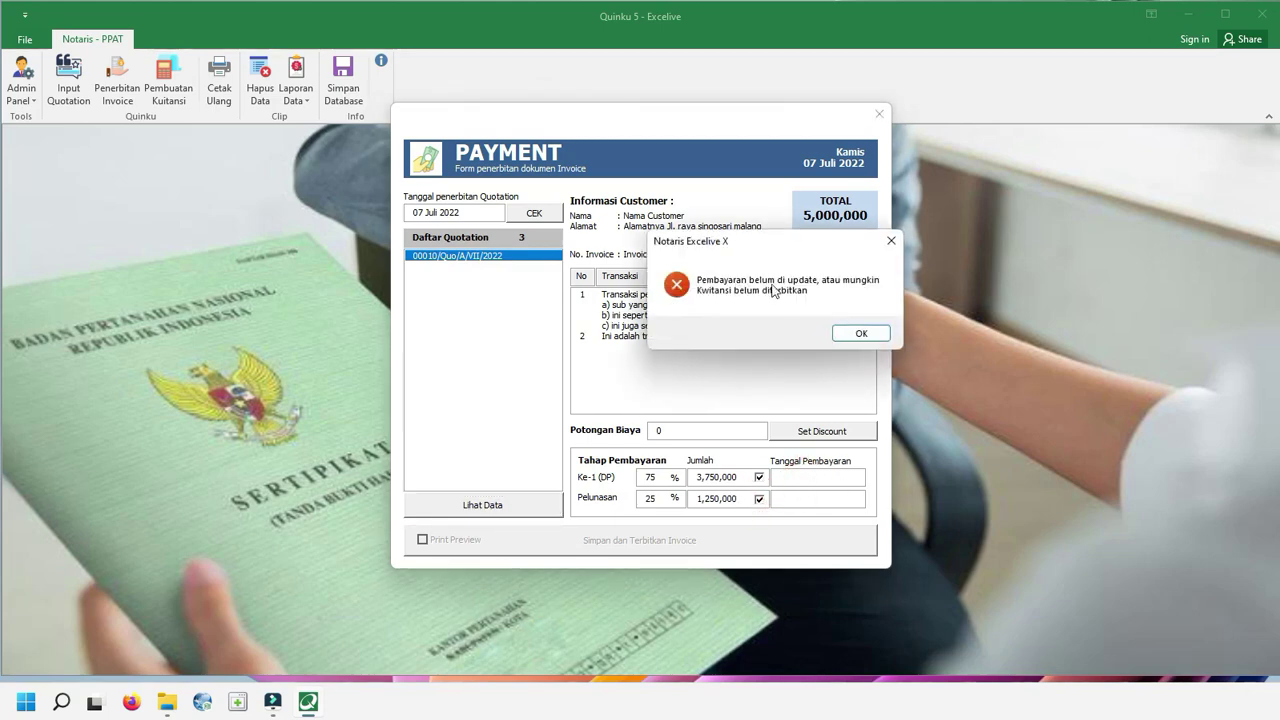
{"action": "left_click", "coordinate": [861, 333]}
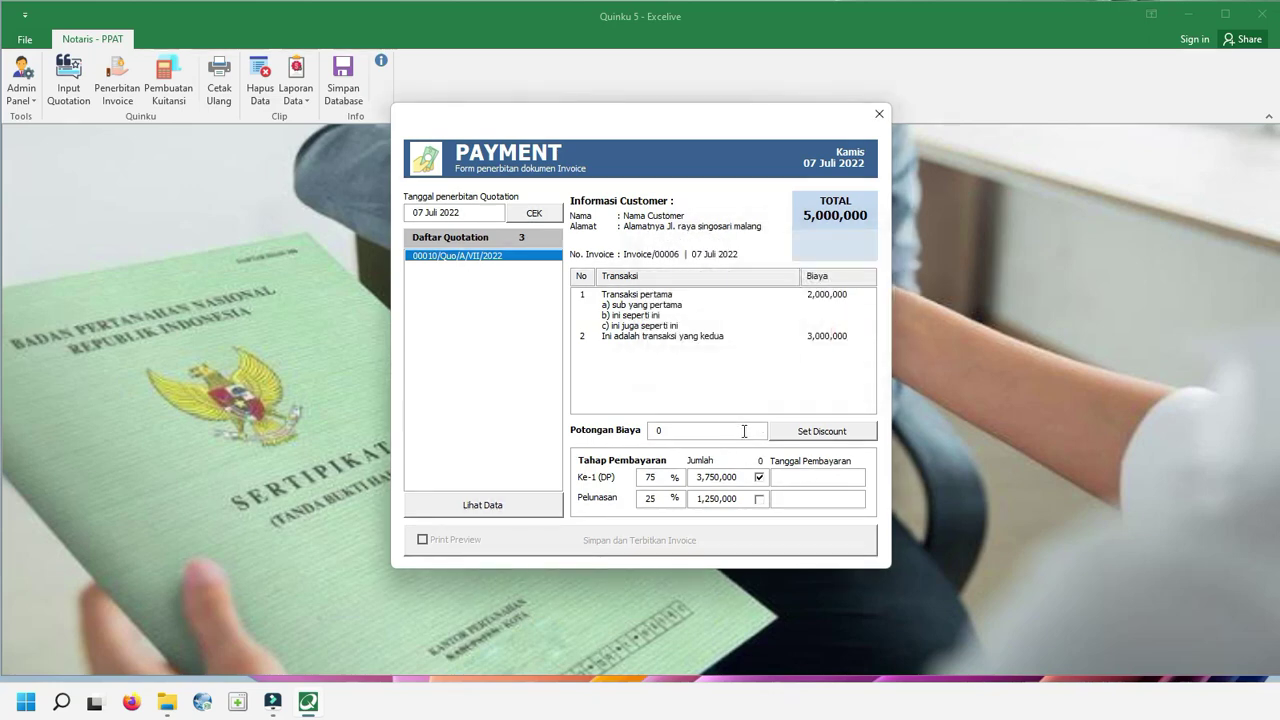
{"action": "left_click", "coordinate": [879, 114]}
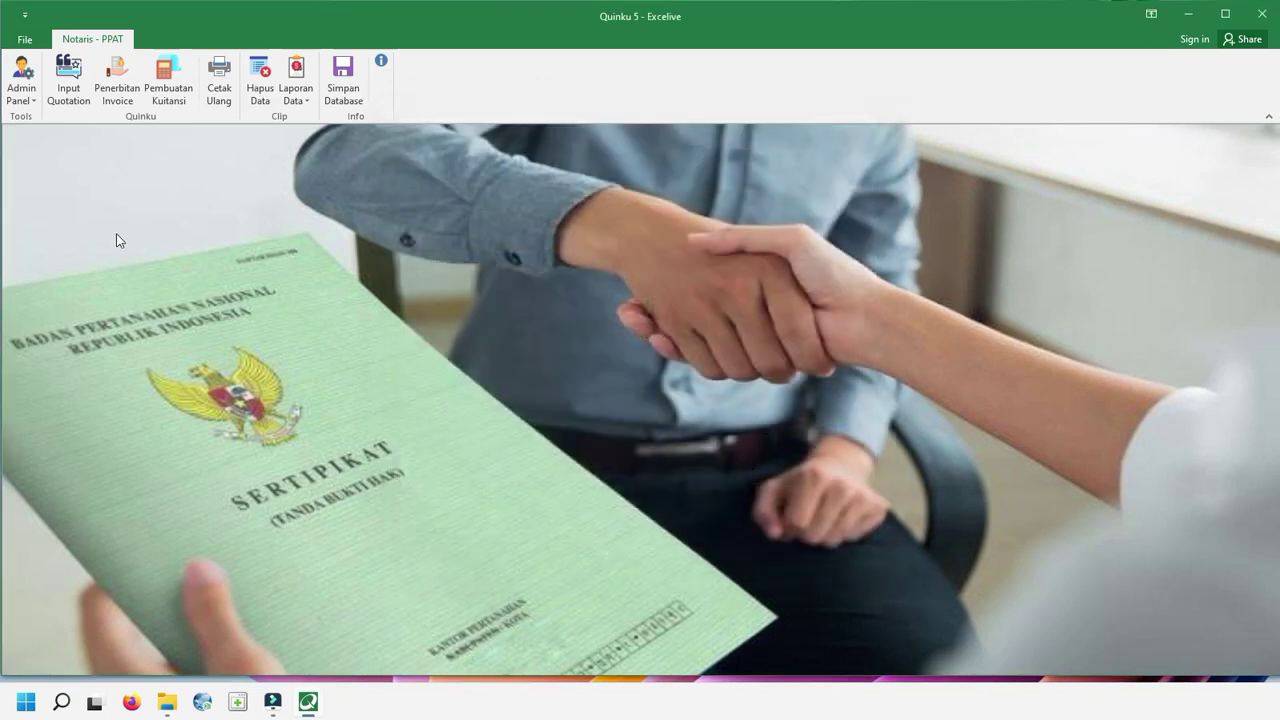
Open the payment receipt form and list the invoices issued on 07 Juli 2022.
{"action": "left_click", "coordinate": [167, 103]}
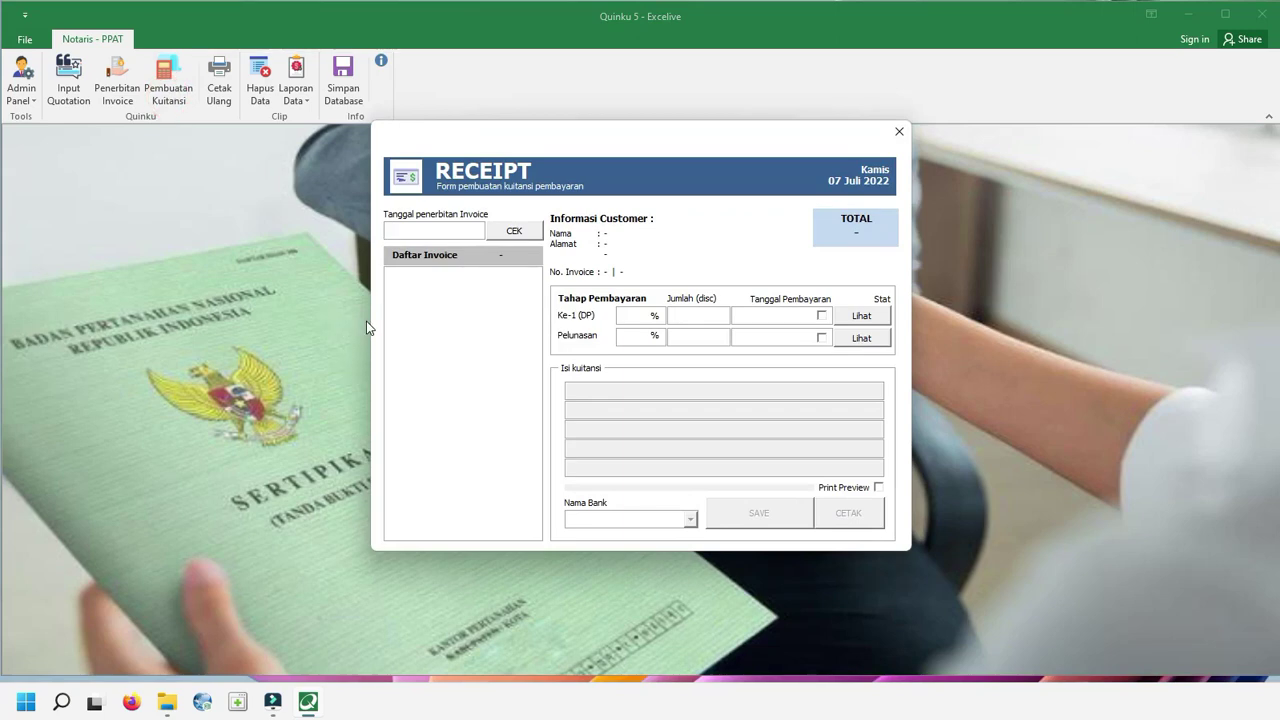
{"action": "left_click", "coordinate": [441, 238]}
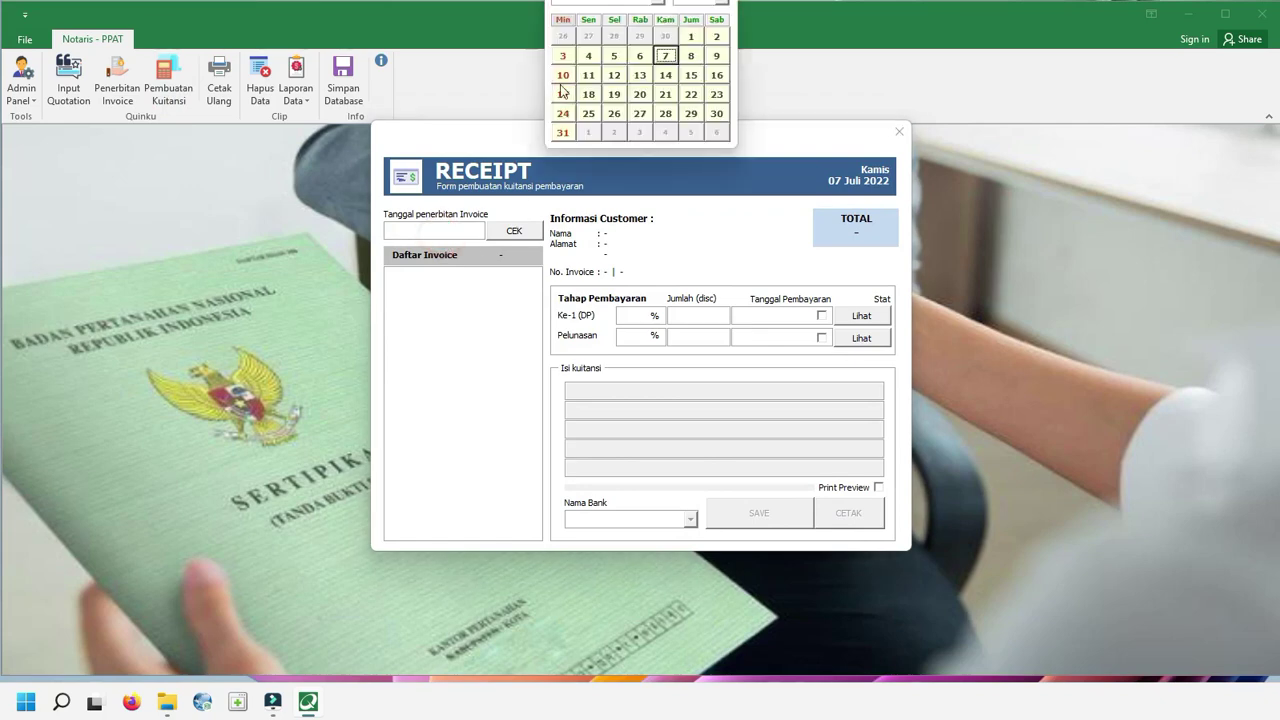
{"action": "left_click", "coordinate": [783, 283]}
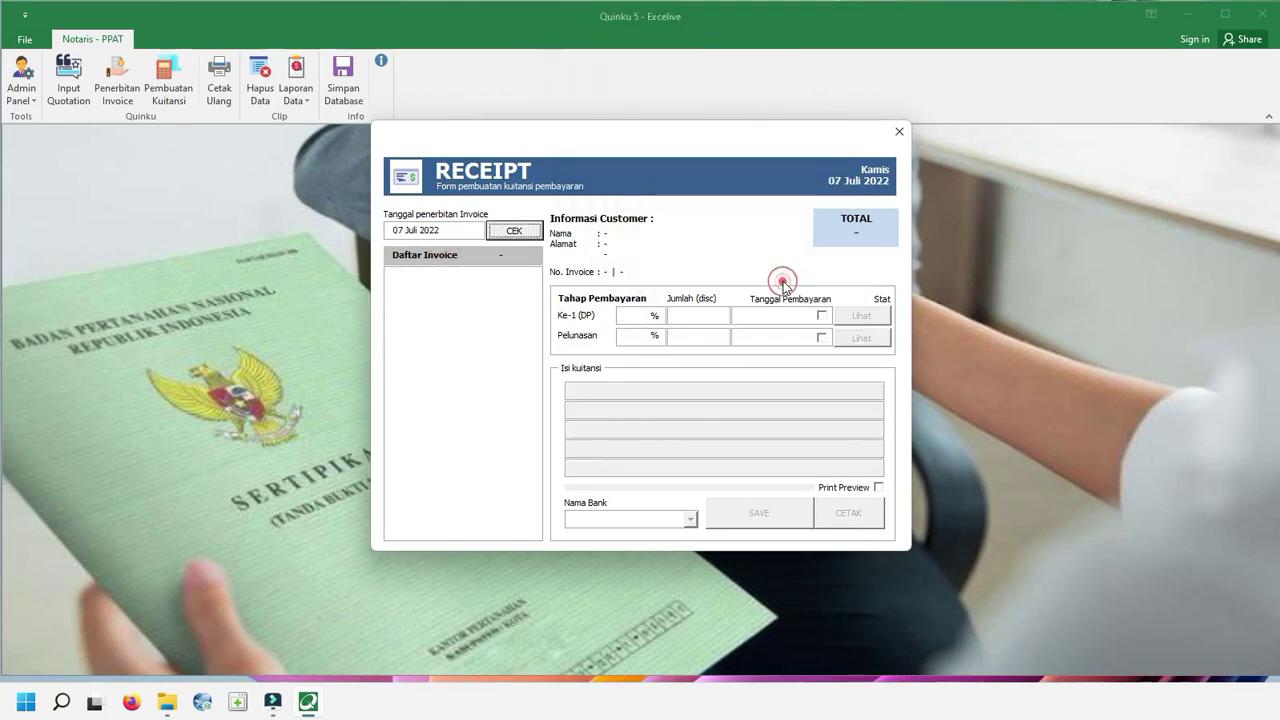
{"action": "left_click", "coordinate": [524, 230]}
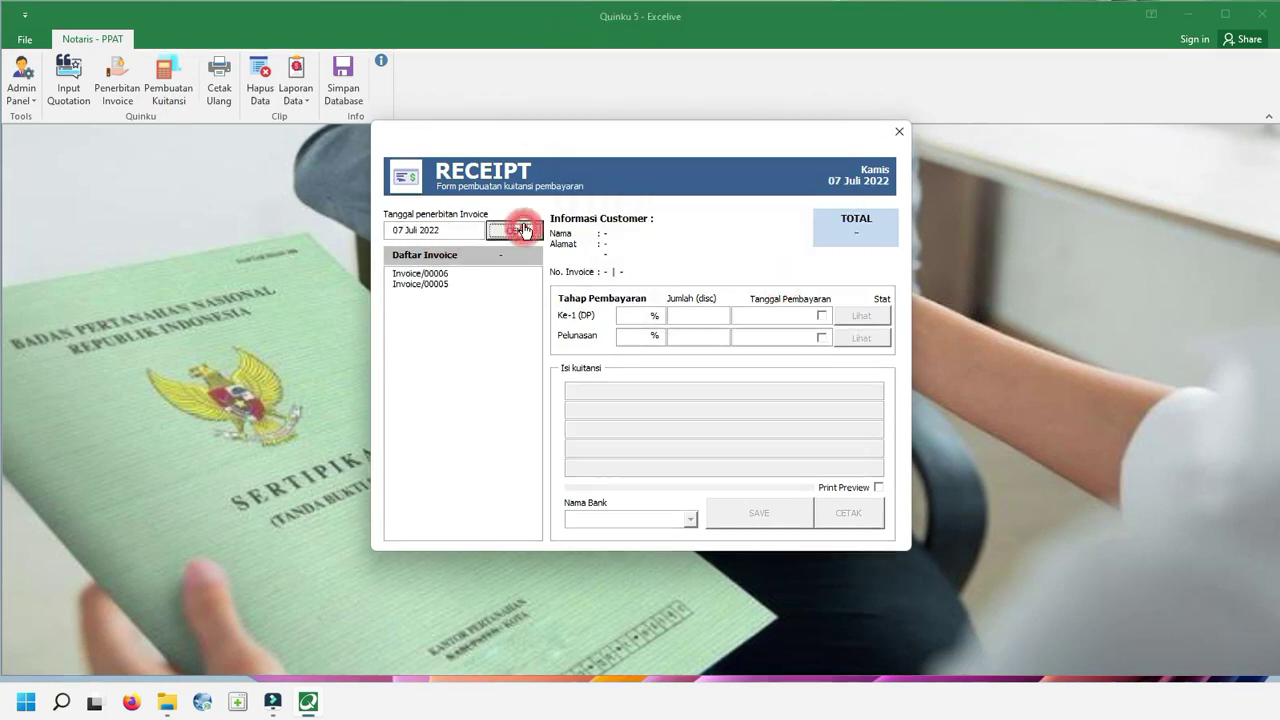
Compare the customer and payment details of both listed invoices and select the one with 75% and 25% stages.
{"action": "left_click", "coordinate": [448, 274]}
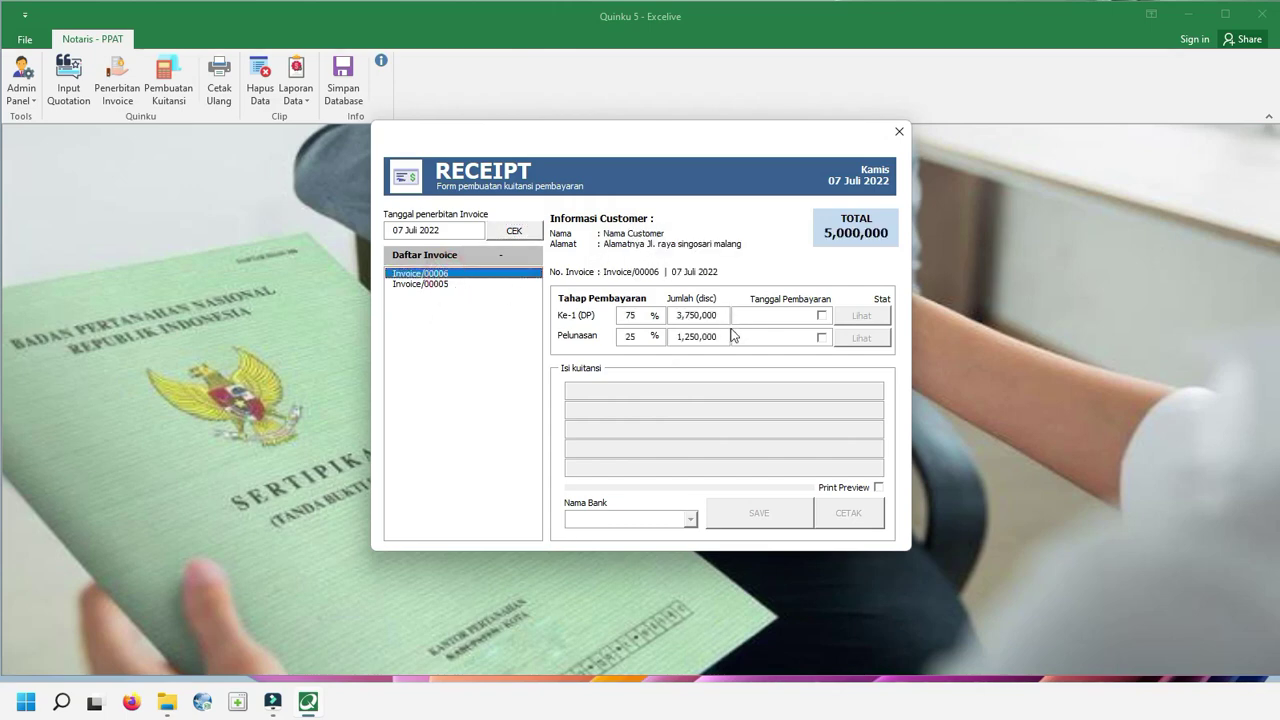
{"action": "left_click", "coordinate": [448, 285]}
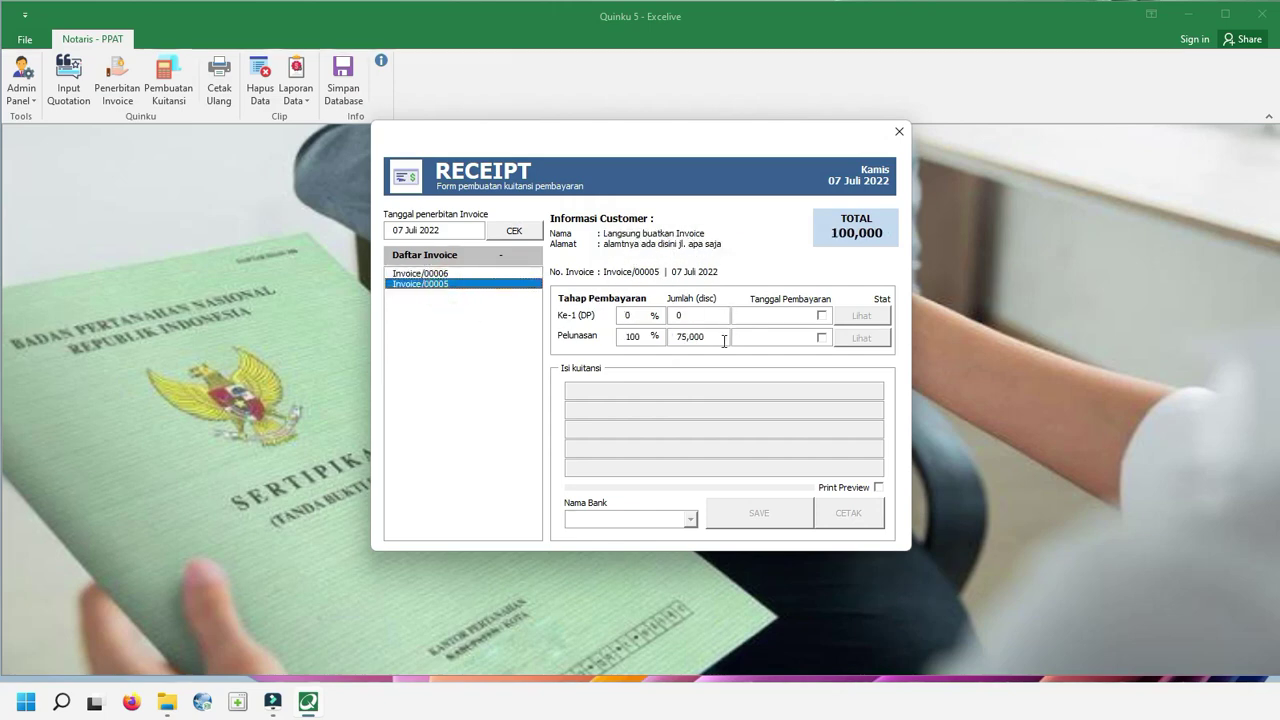
{"action": "left_click", "coordinate": [439, 273]}
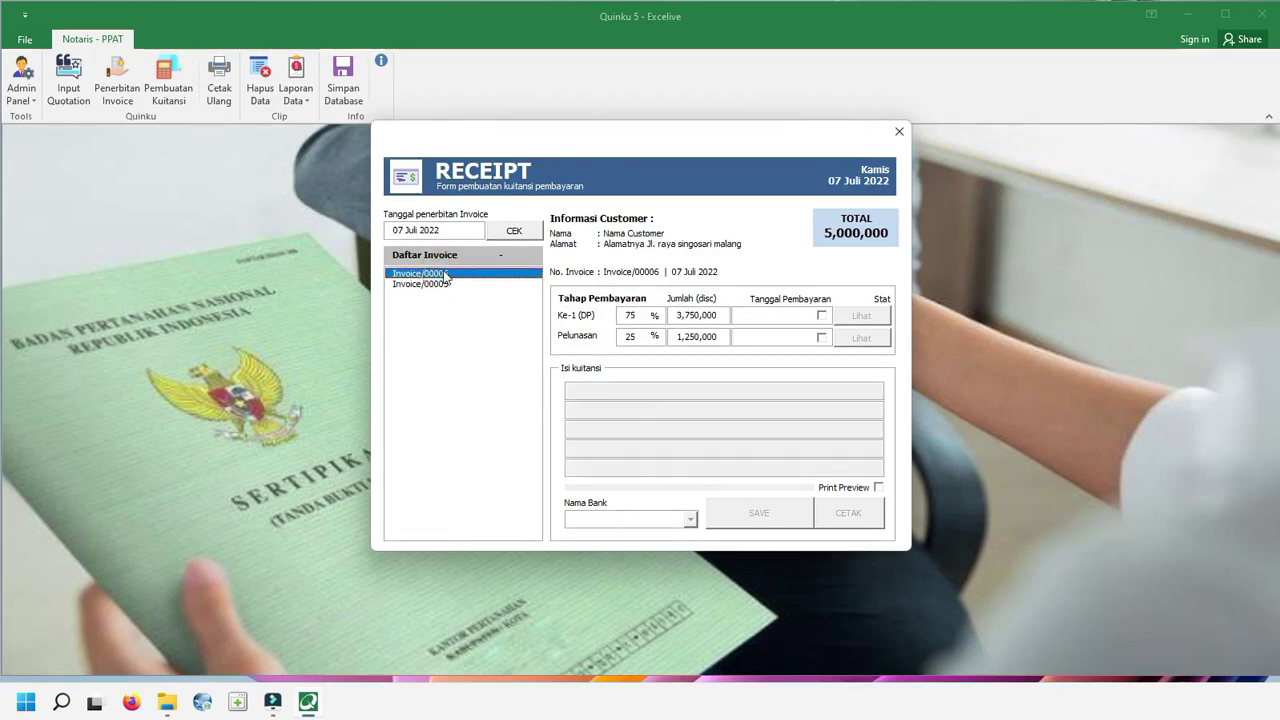
Compare the payment stages of both listed invoices again and select the one with the 100% final payment.
{"action": "left_click", "coordinate": [449, 284]}
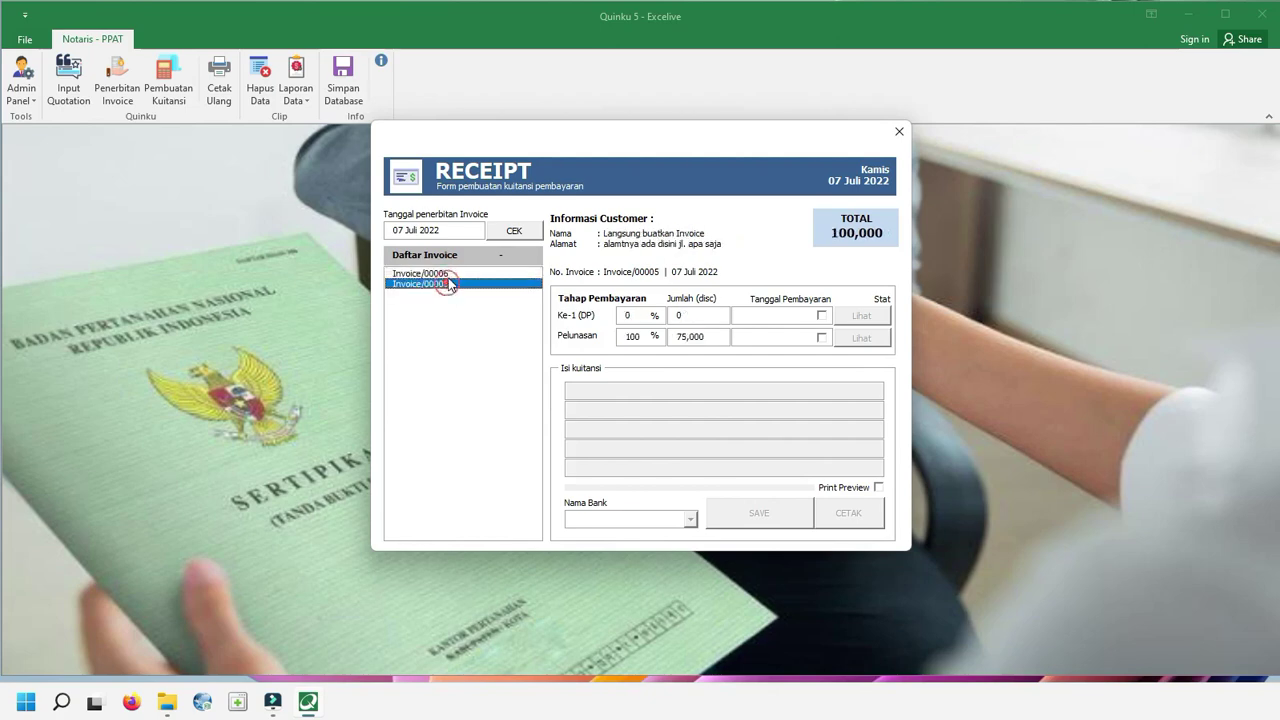
{"action": "left_click", "coordinate": [450, 274]}
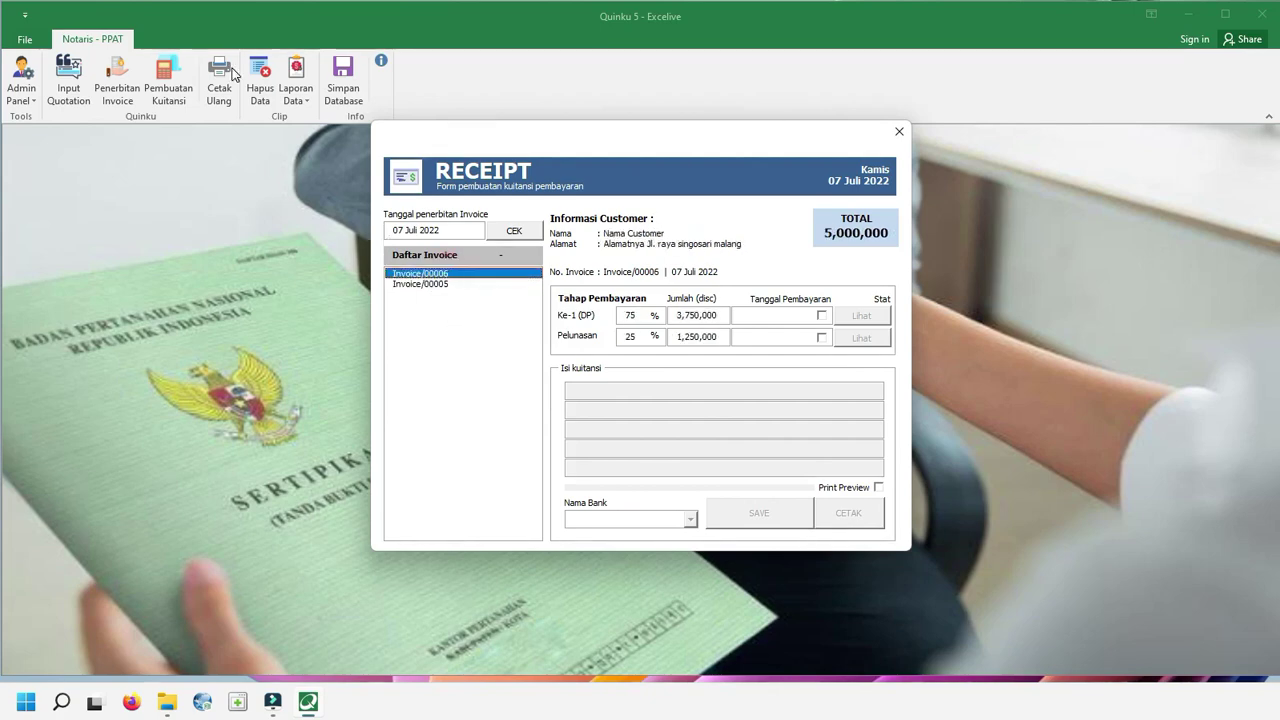
{"action": "left_click", "coordinate": [449, 285]}
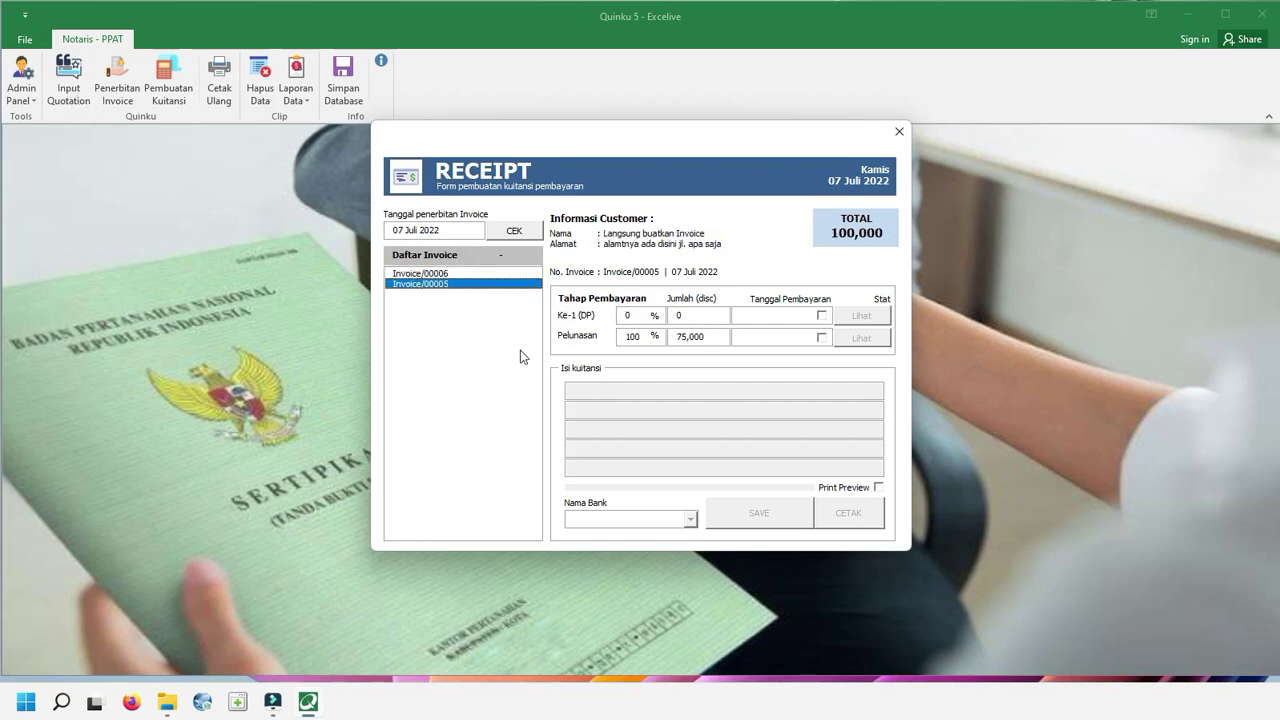
{"action": "left_click", "coordinate": [450, 273]}
{"action": "left_click", "coordinate": [450, 284]}
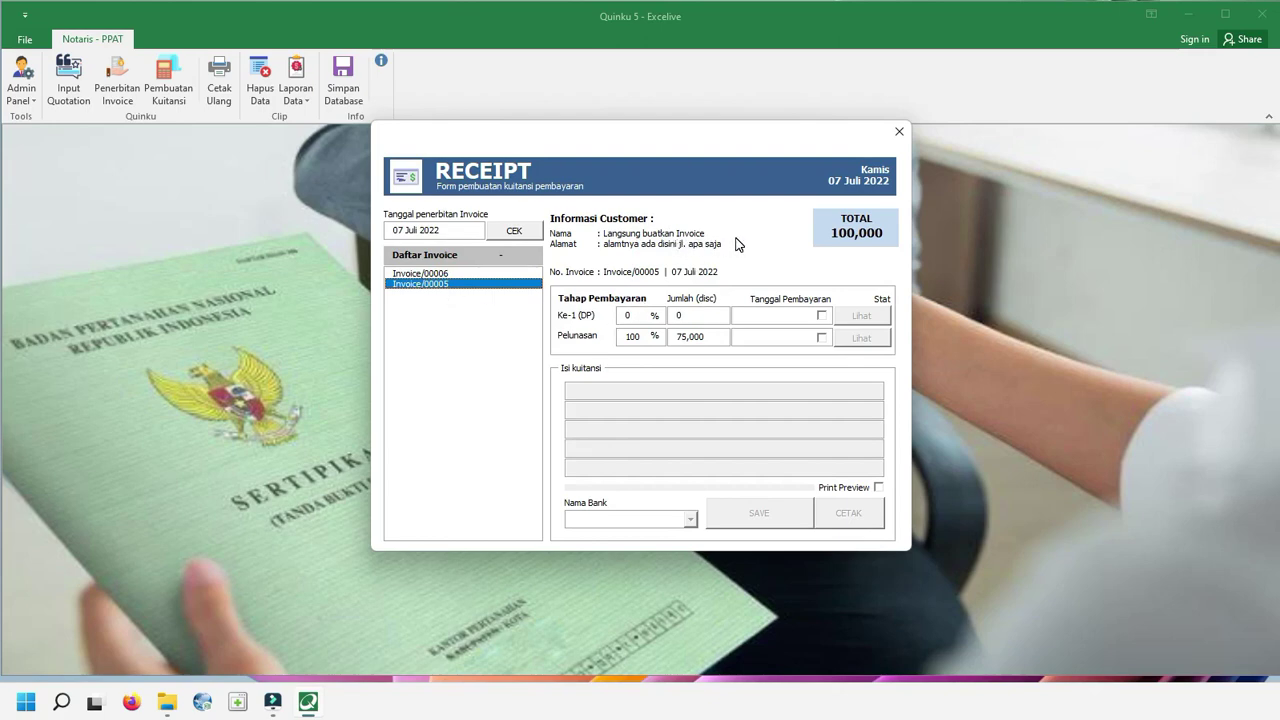
Mark the invoice's final payment (Pelunasan) as paid and set its payment date to 07 Juli 2022.
{"action": "left_click", "coordinate": [822, 340]}
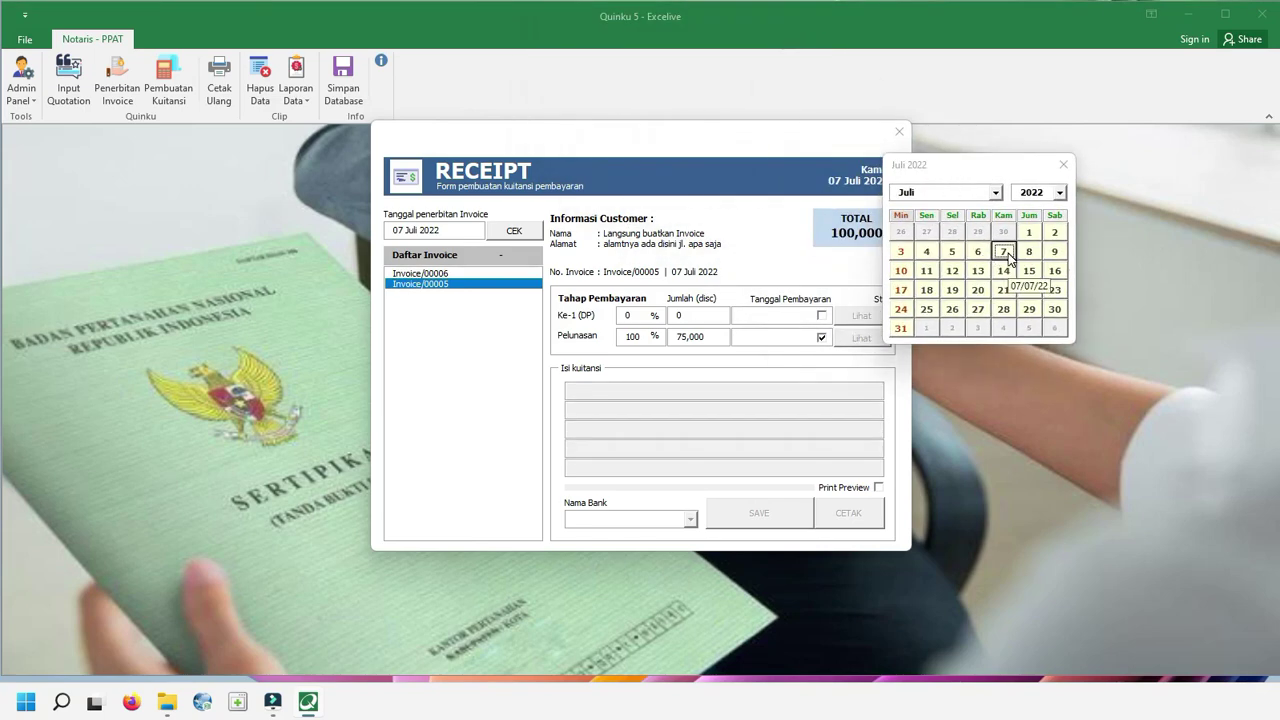
{"action": "left_click_drag", "start_coordinate": [1006, 168], "coordinate": [1003, 197]}
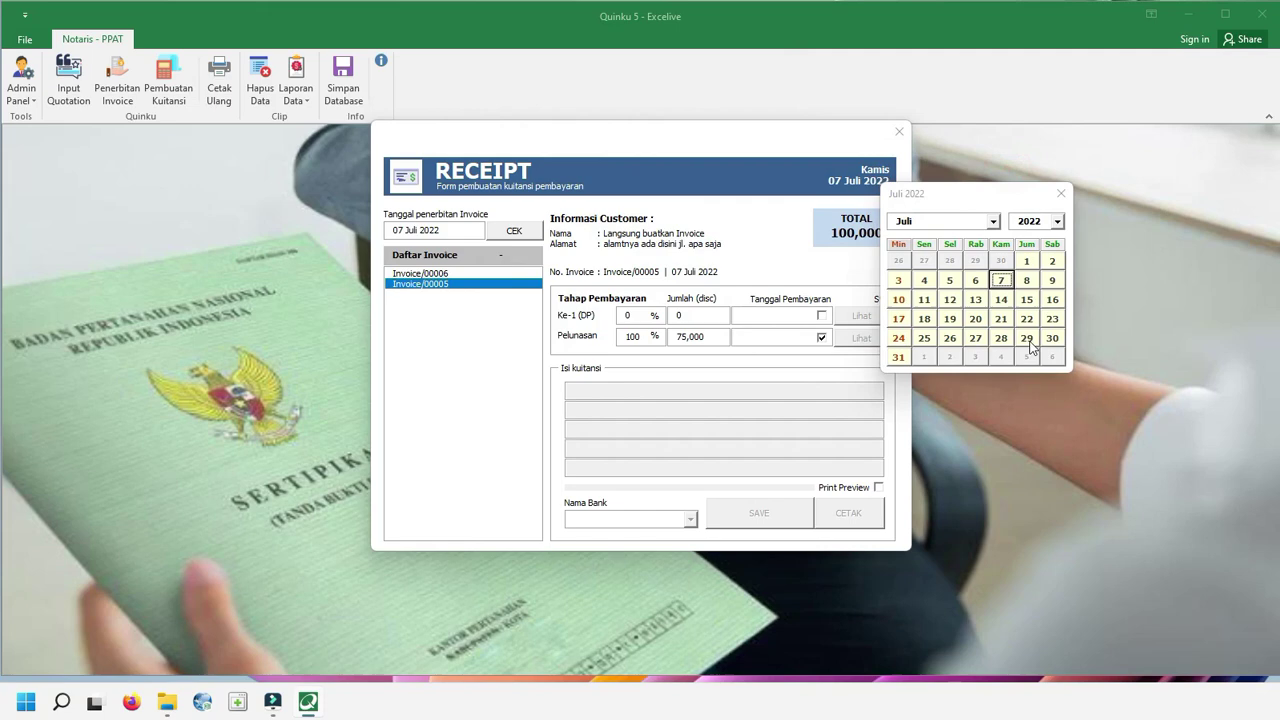
{"action": "left_click", "coordinate": [1005, 285]}
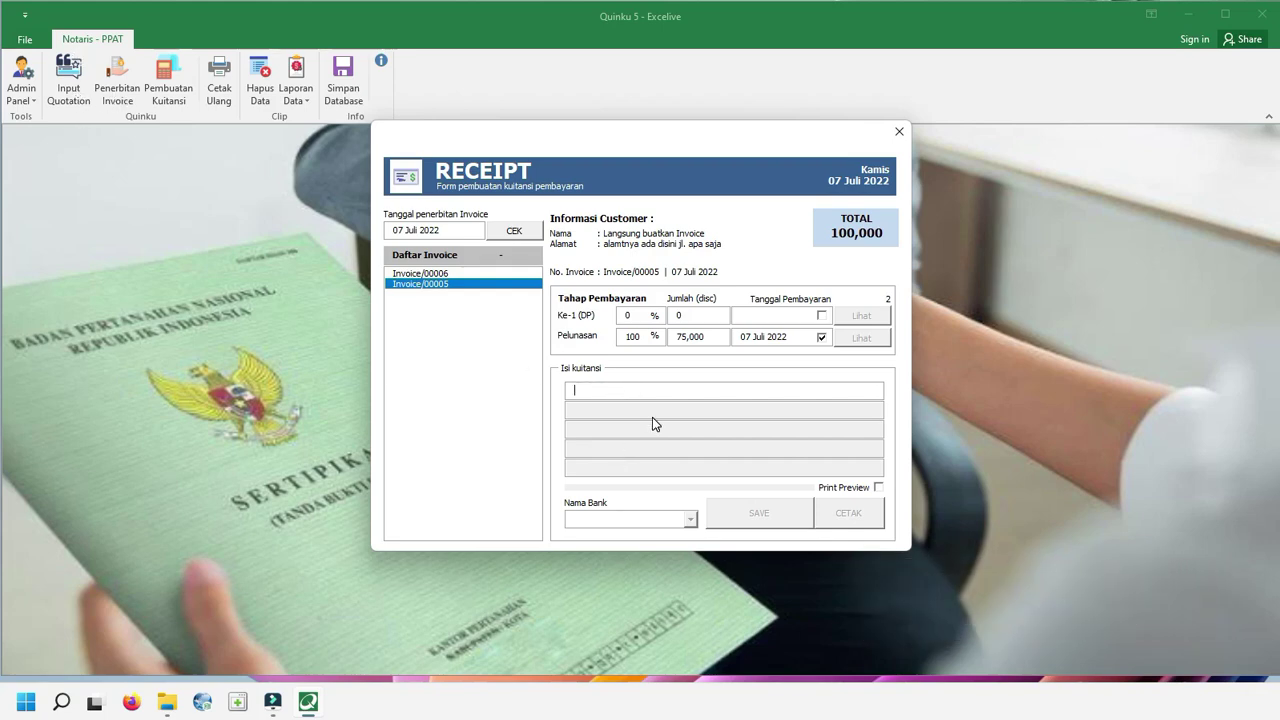
Try filling the five receipt content lines with the sample text 123456.
{"action": "type", "text": "12345"}
{"action": "type", "text": "6"}
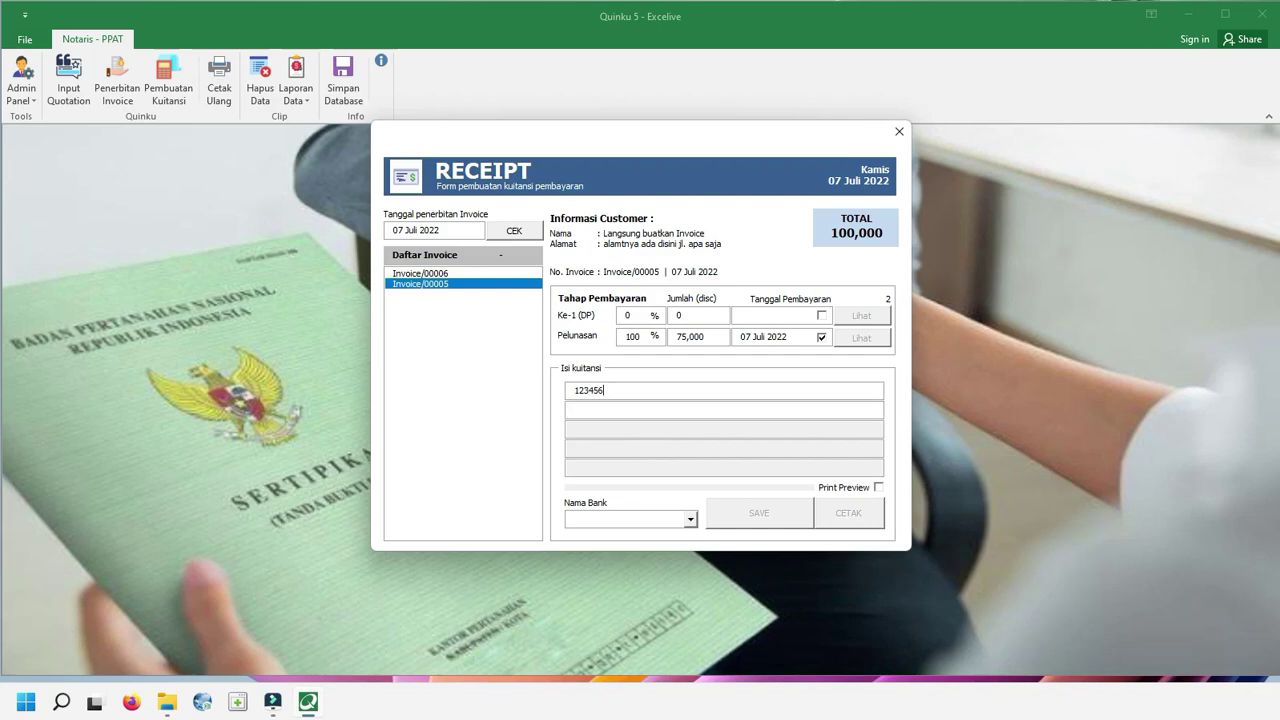
{"action": "type", "text": "123456"}
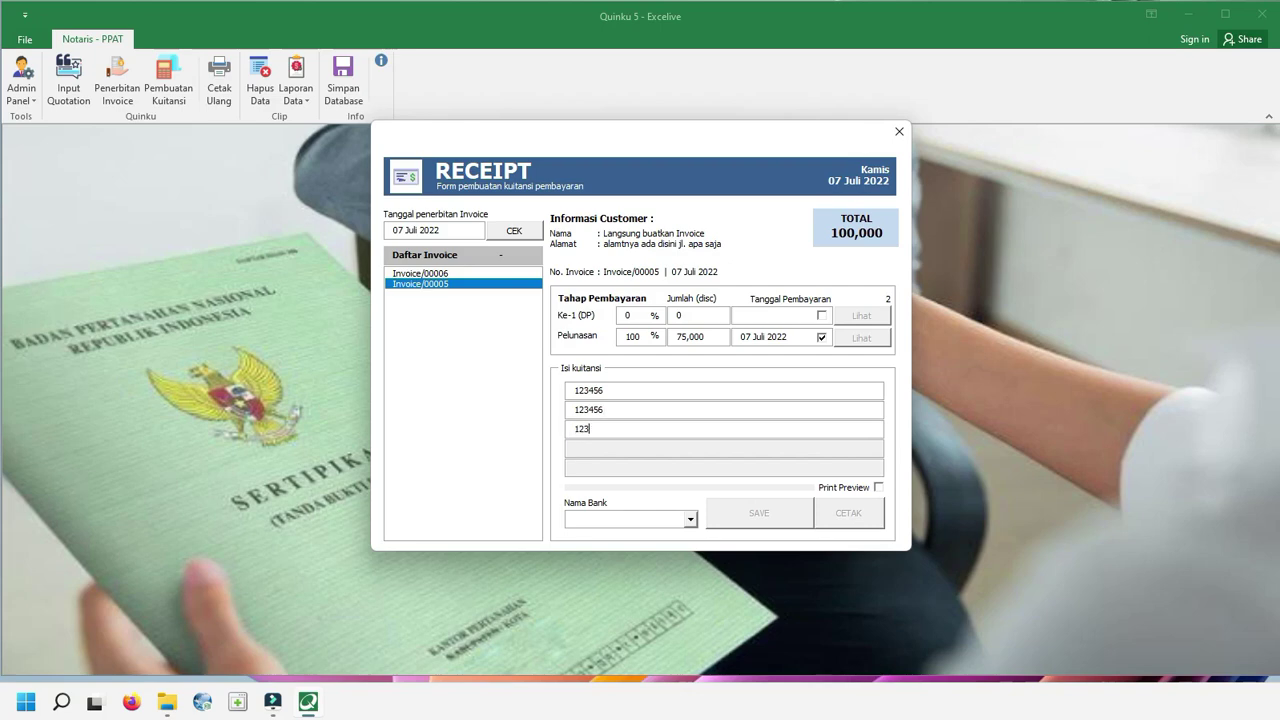
{"action": "type", "text": "123456"}
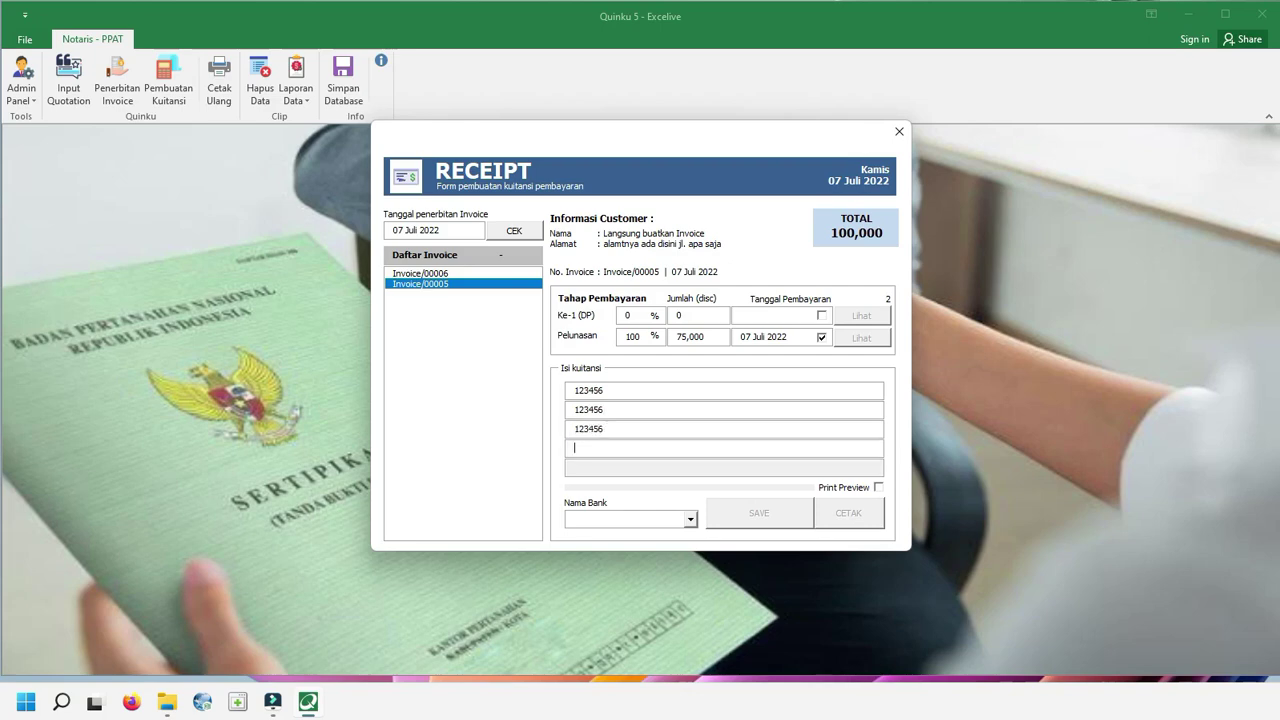
{"action": "type", "text": "123456"}
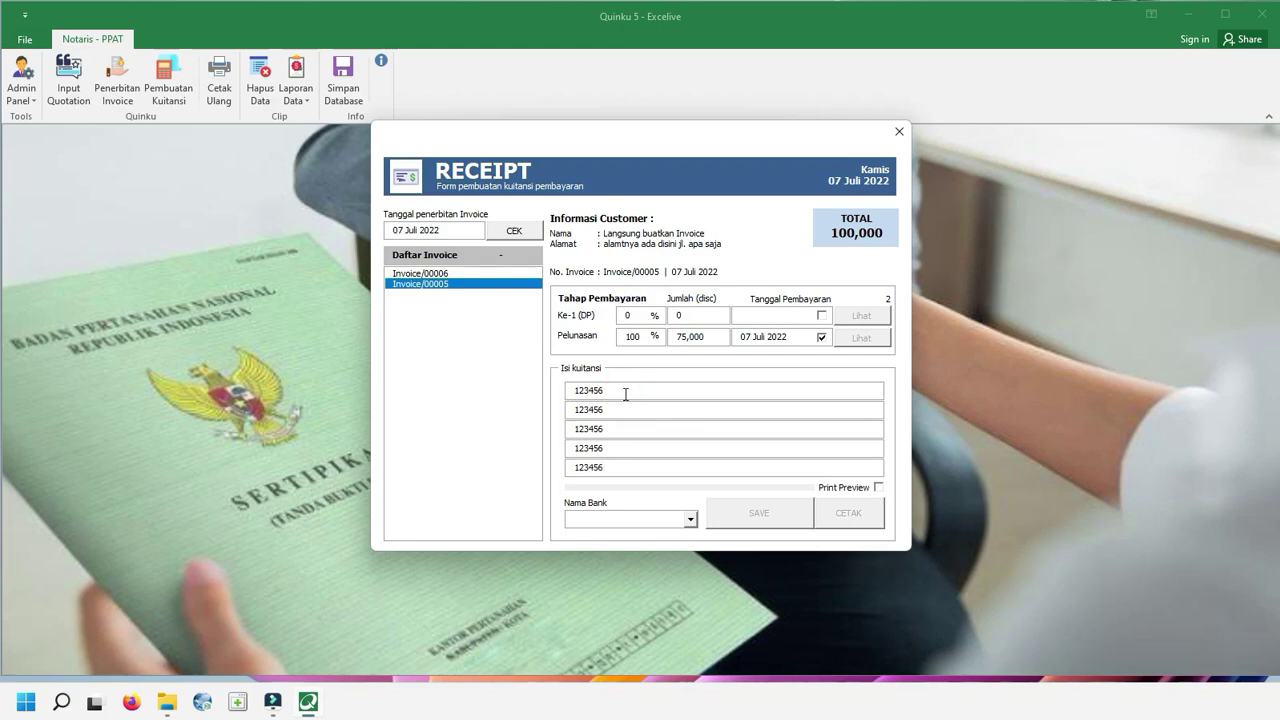
{"action": "key", "text": "BackSpace"}
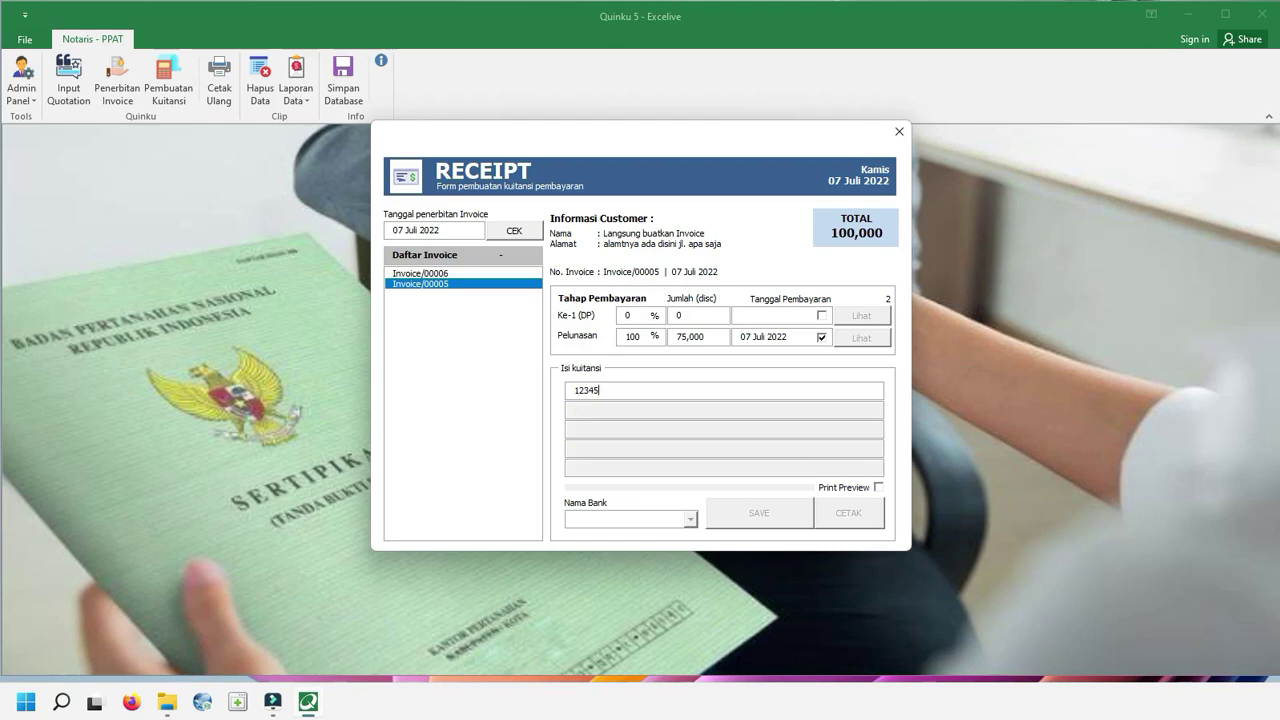
Enter the receipt content lines "Ini adalah pembayaran", "dari bapak langsung buatkan invoice", "tanggal pembayaran 7 juli 2022", "jam 17:05 WIB" and "terimakasih".
{"action": "key", "text": "shift+Home"}
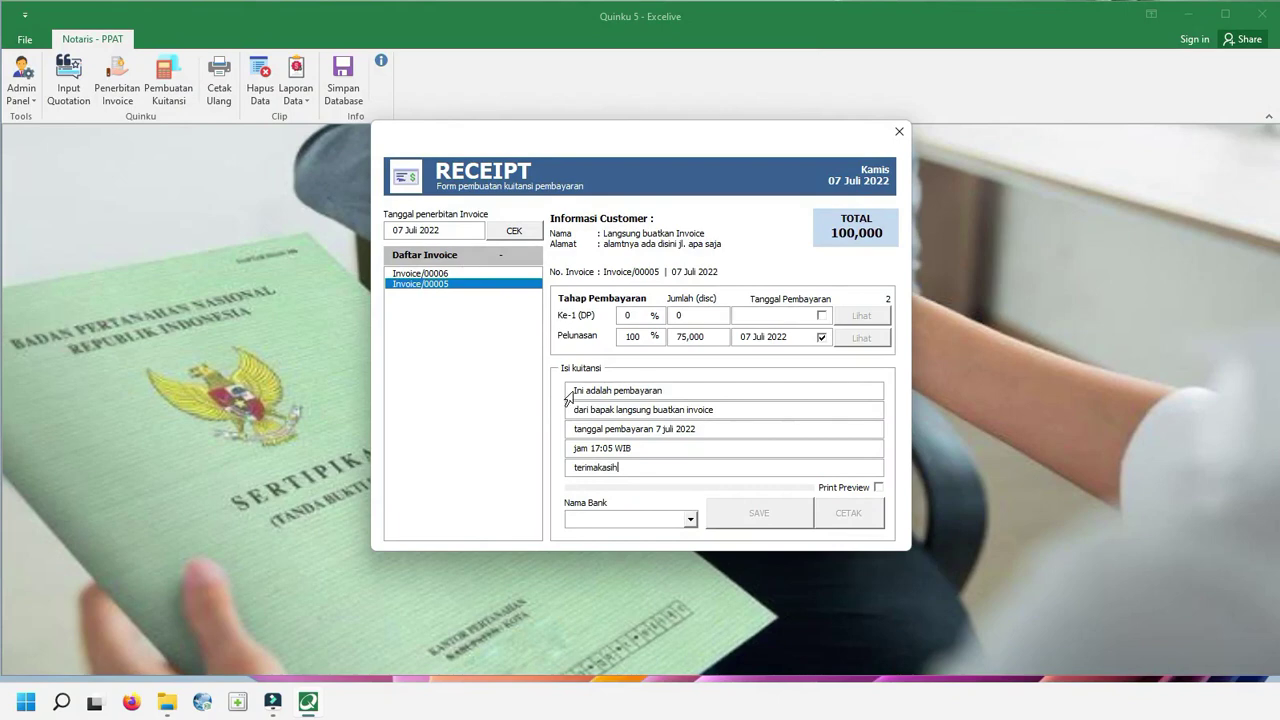
{"action": "left_click", "coordinate": [570, 391]}
{"action": "left_click", "coordinate": [571, 408]}
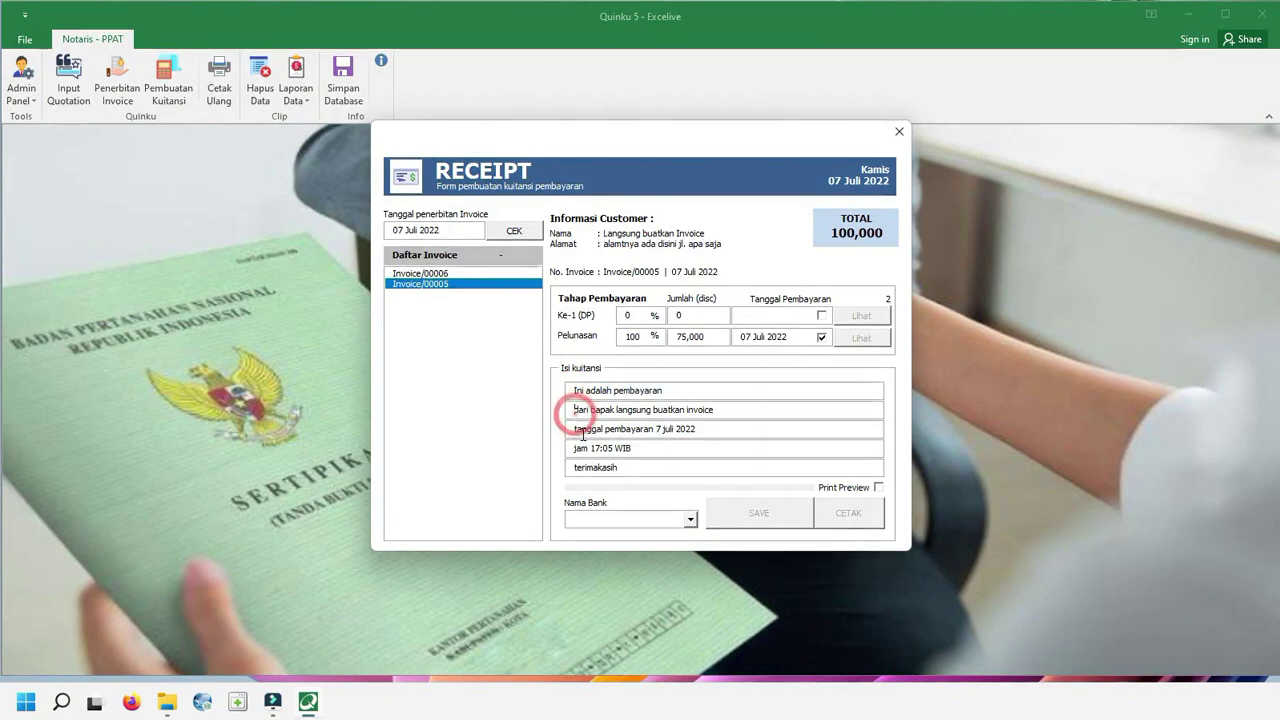
{"action": "left_click", "coordinate": [637, 470]}
{"action": "left_click_drag", "start_coordinate": [597, 404], "coordinate": [591, 405]}
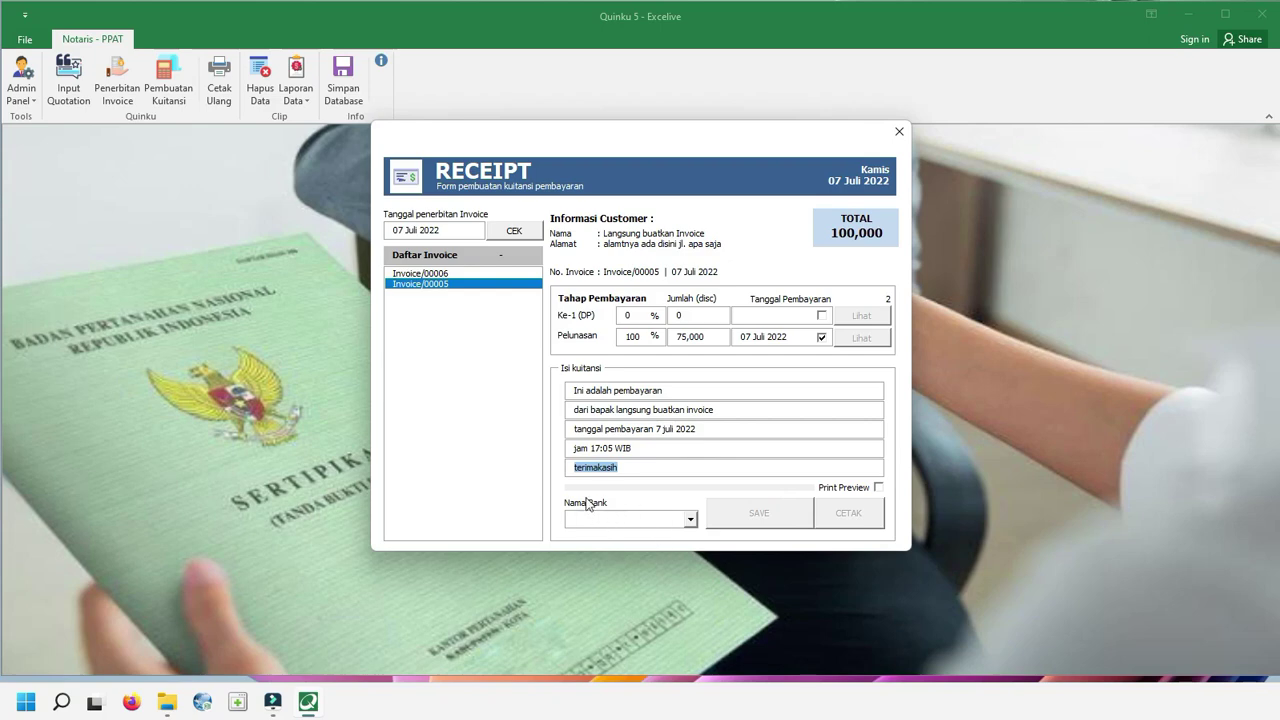
Set the receipt's bank to BCA and save the receipt.
{"action": "left_click", "coordinate": [636, 518]}
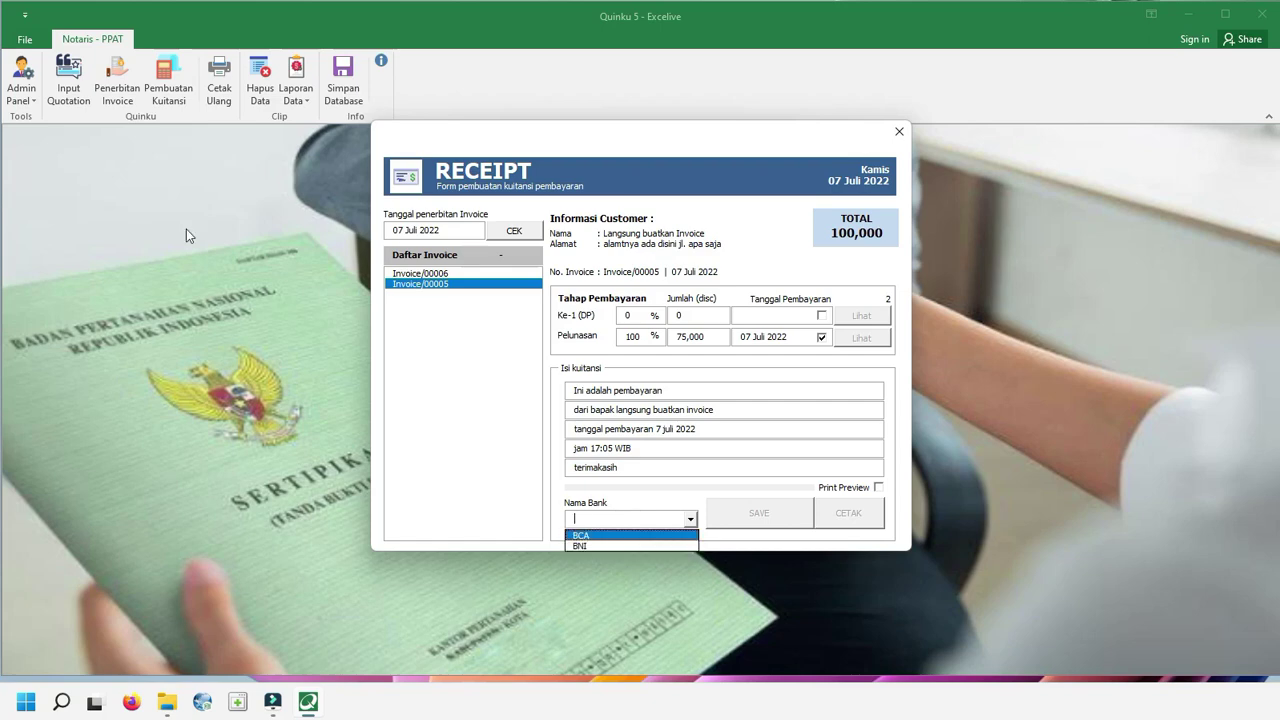
{"action": "left_click", "coordinate": [608, 537]}
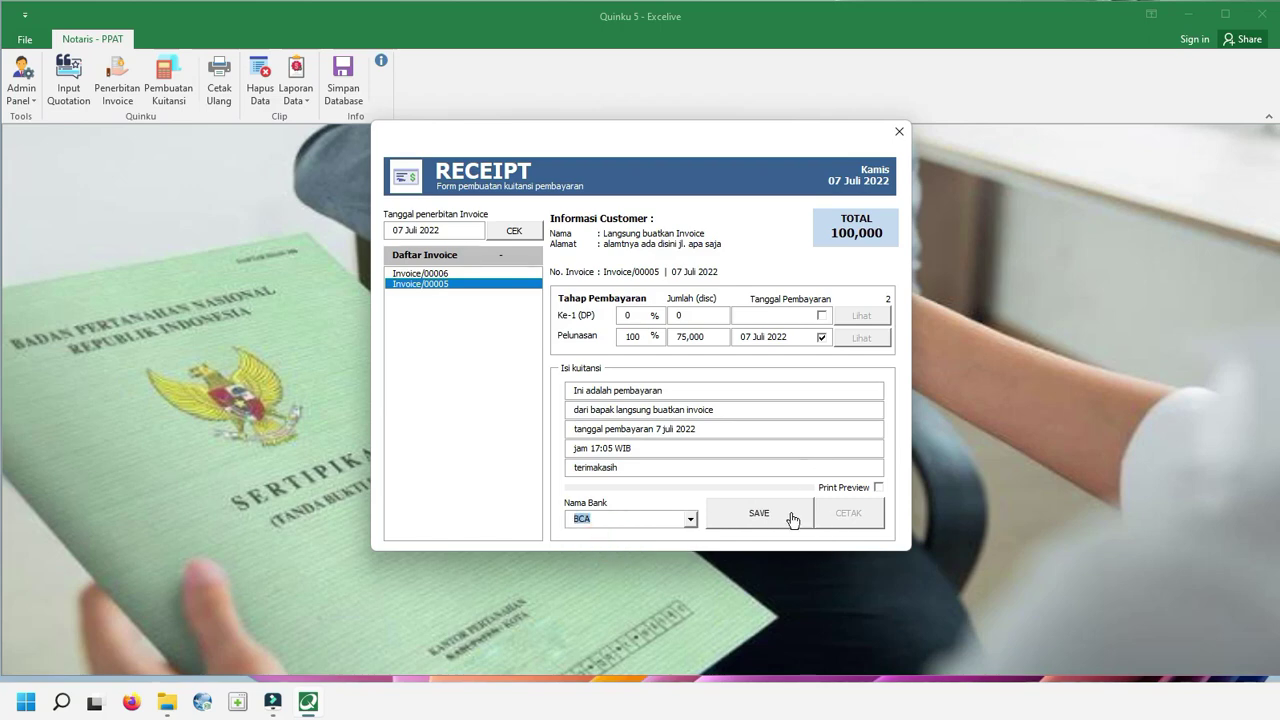
{"action": "left_click", "coordinate": [791, 519]}
Open the saved receipt in print preview, examine its layout and close the preview.
{"action": "left_click", "coordinate": [877, 488]}
{"action": "left_click", "coordinate": [878, 522]}
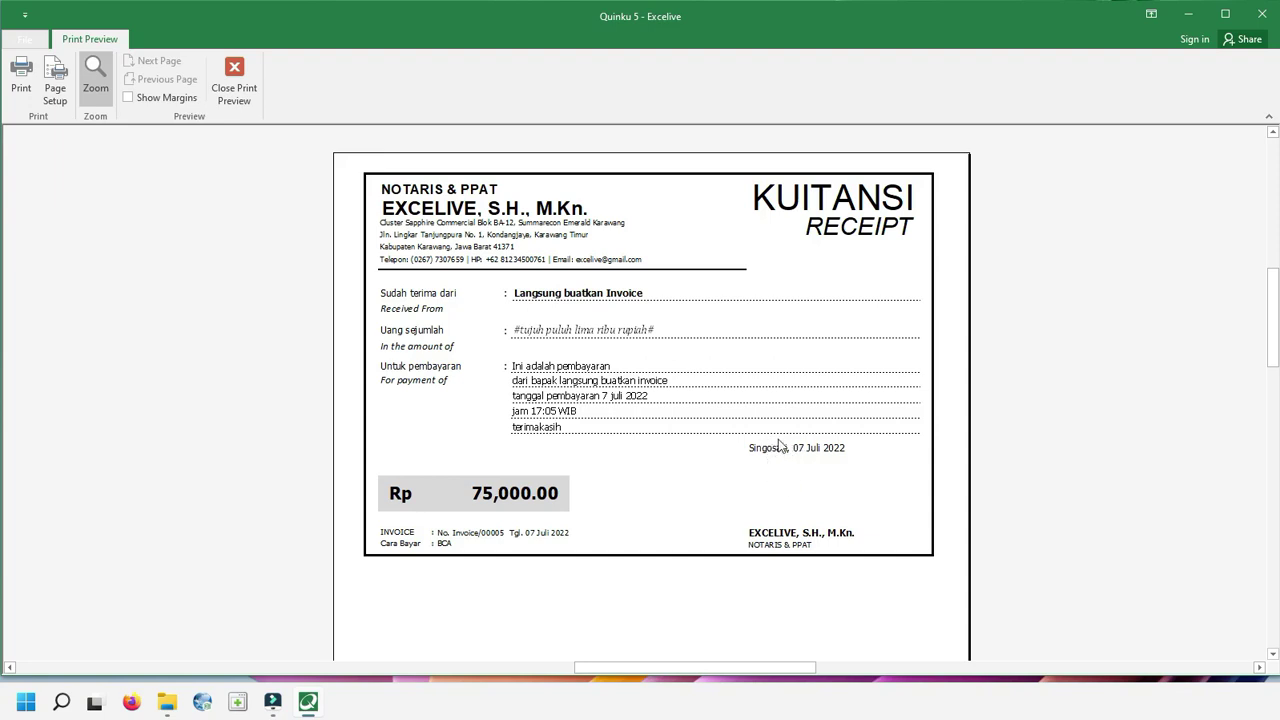
{"action": "left_click", "coordinate": [718, 378]}
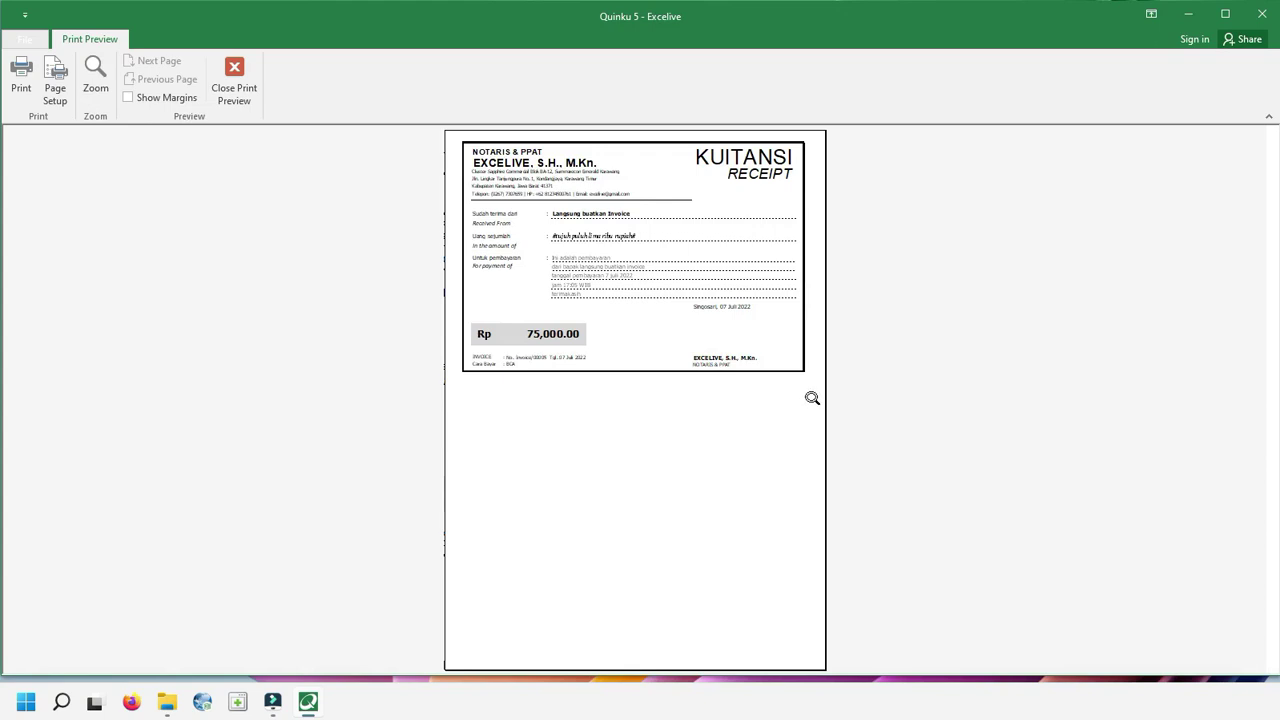
{"action": "left_click", "coordinate": [236, 80]}
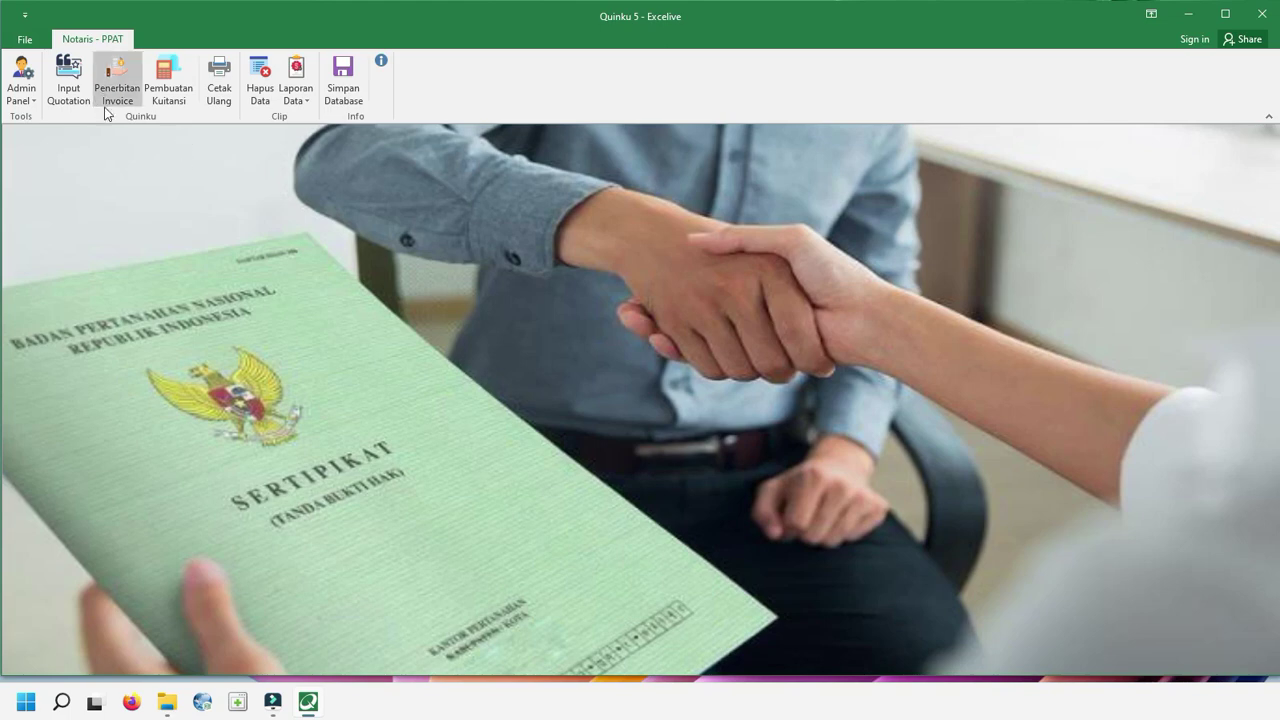
Open the document reprint form and list the invoices issued on 07 Juli 2022.
{"action": "left_click", "coordinate": [217, 92]}
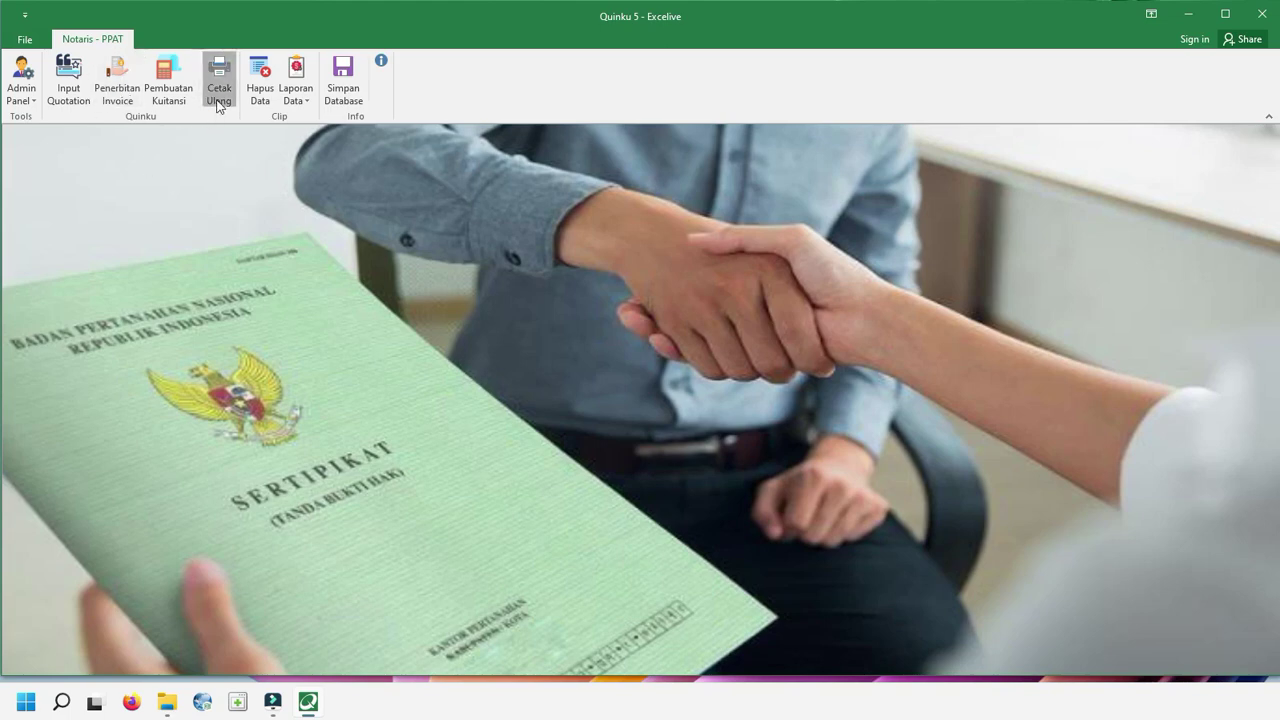
{"action": "left_click", "coordinate": [599, 258]}
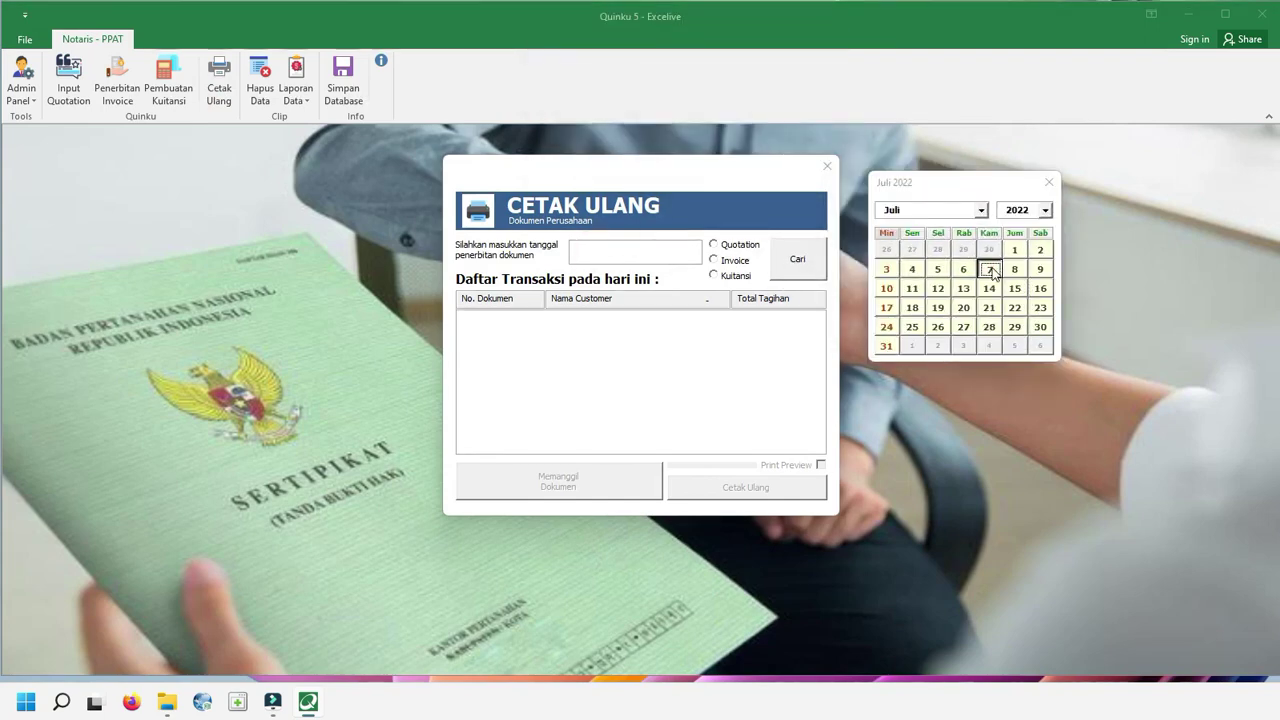
{"action": "left_click", "coordinate": [988, 268]}
{"action": "left_click", "coordinate": [714, 260]}
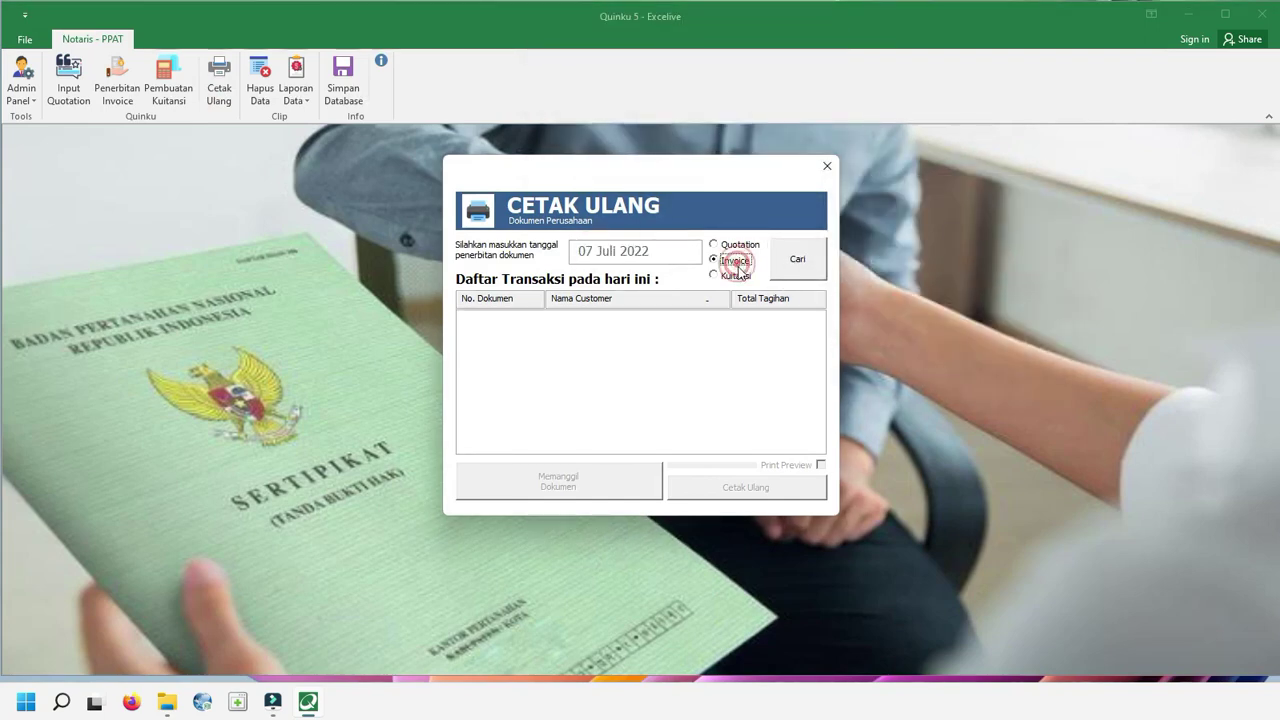
{"action": "left_click", "coordinate": [806, 262]}
Retrieve the listed 100,000 invoice, choose its Invoice 2 document and open it in print preview.
{"action": "left_click", "coordinate": [619, 330]}
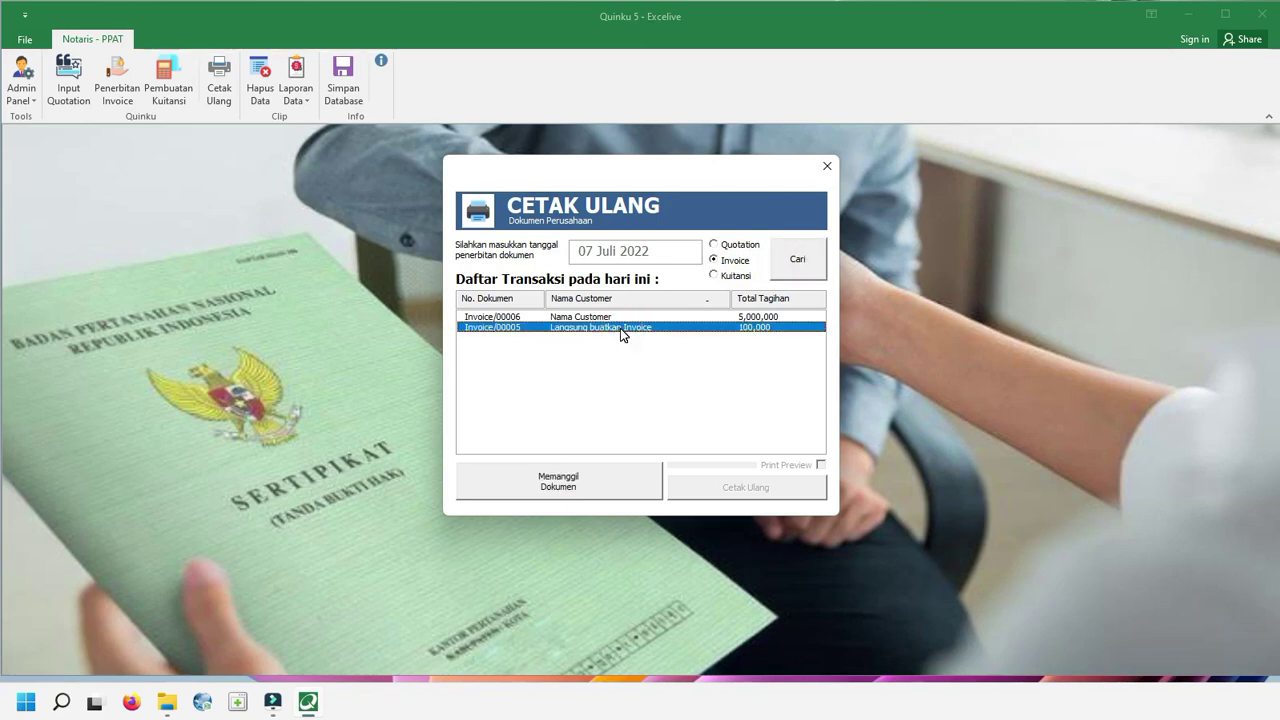
{"action": "left_click", "coordinate": [614, 491]}
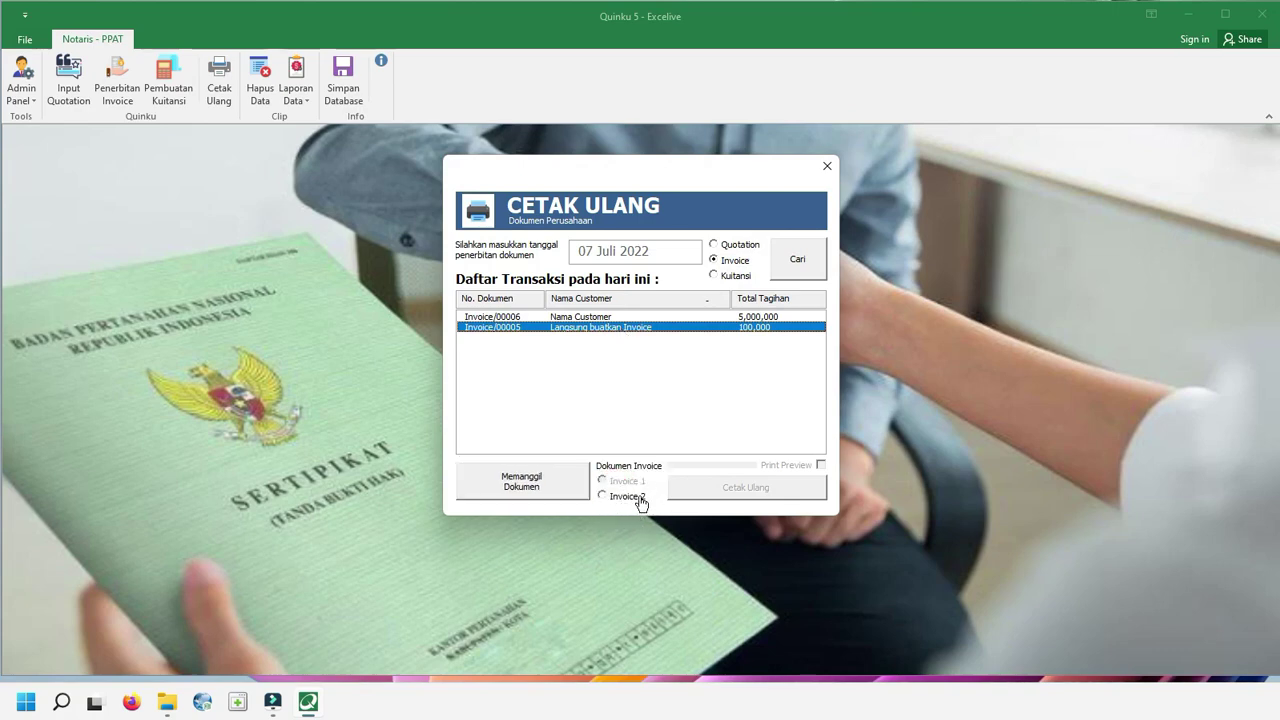
{"action": "left_click", "coordinate": [642, 502]}
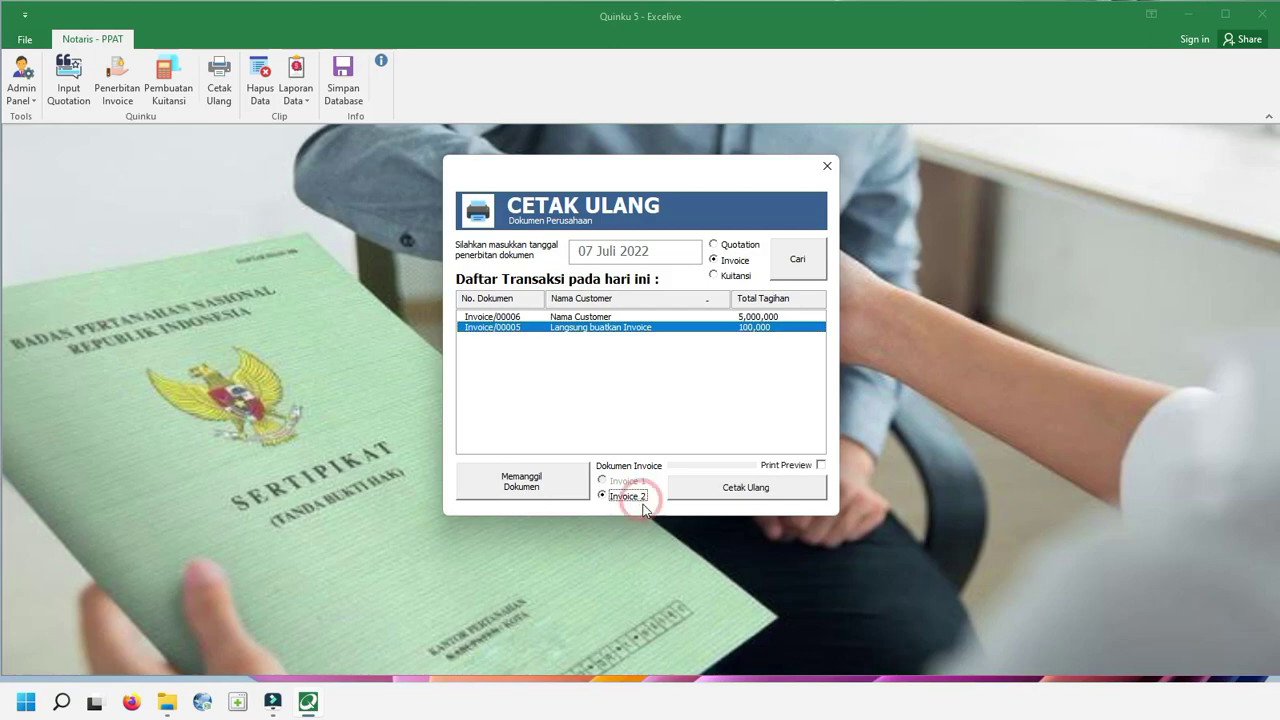
{"action": "left_click", "coordinate": [820, 466]}
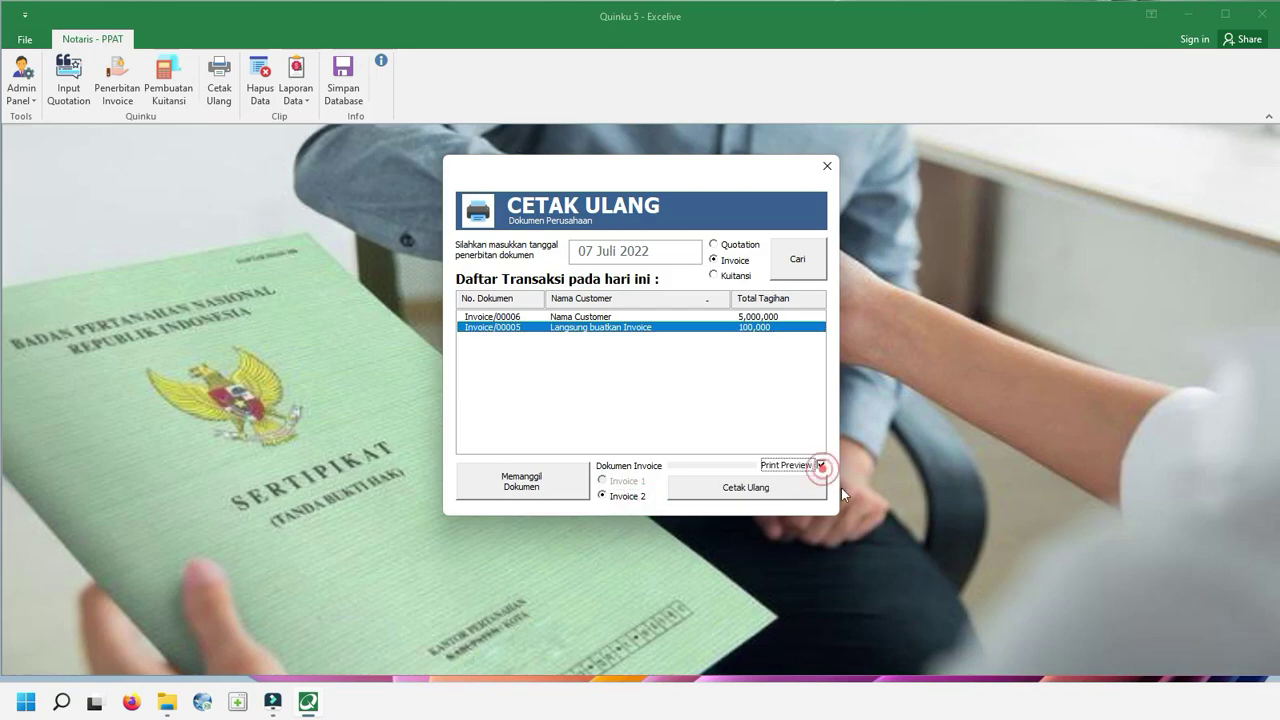
{"action": "left_click", "coordinate": [789, 492]}
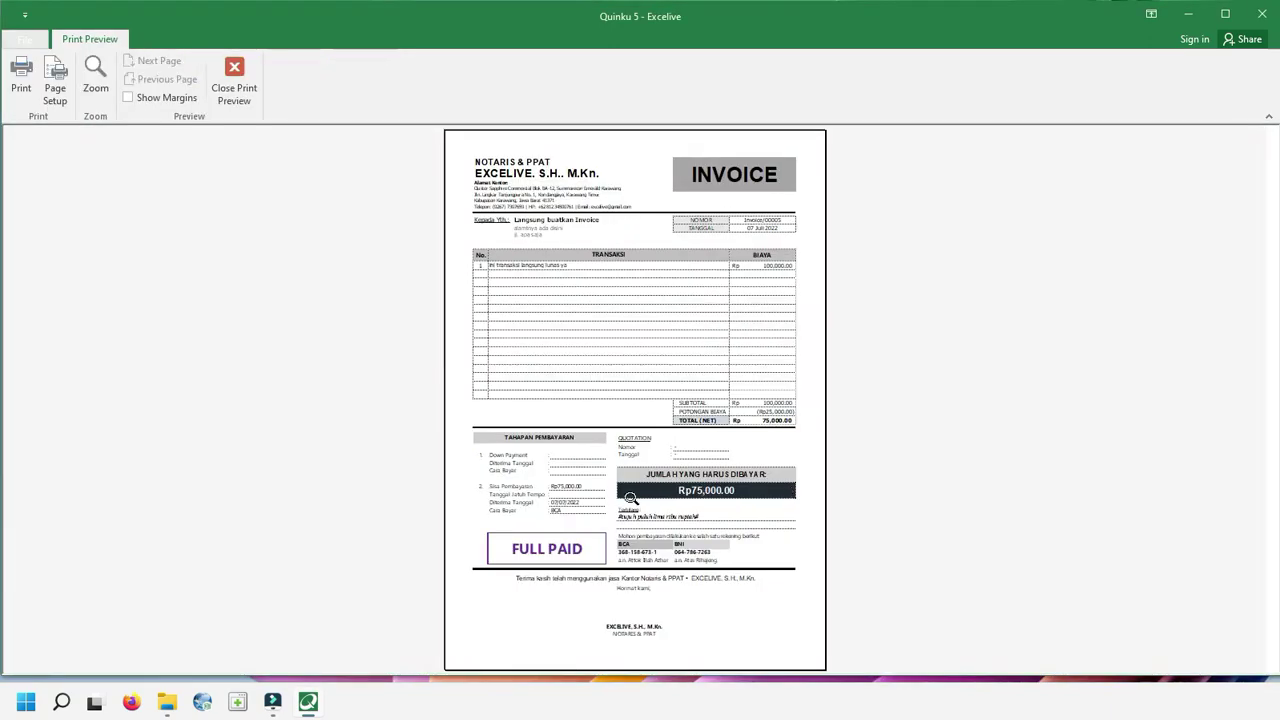
Examine the reprinted invoice's customer, transaction and payment stage details and its payment status, and close the preview.
{"action": "left_click", "coordinate": [554, 526]}
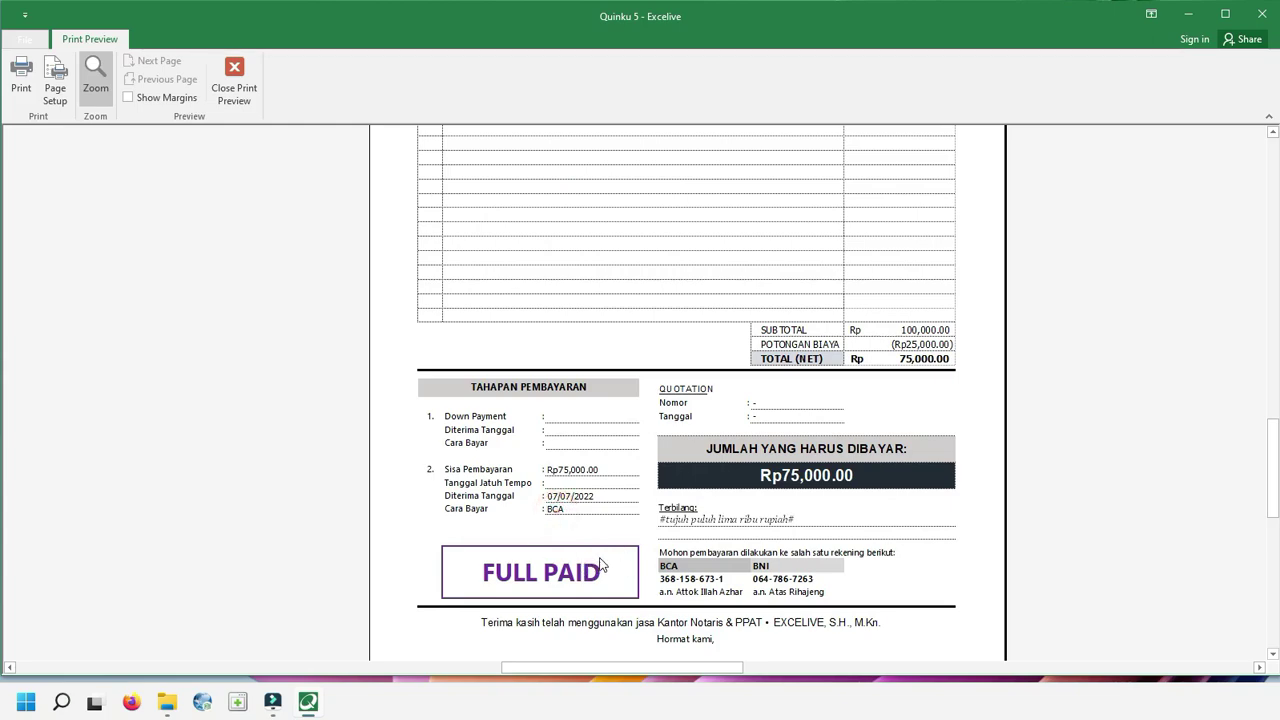
{"action": "scroll", "coordinate": [894, 376], "scroll_direction": "up", "scroll_amount": 5}
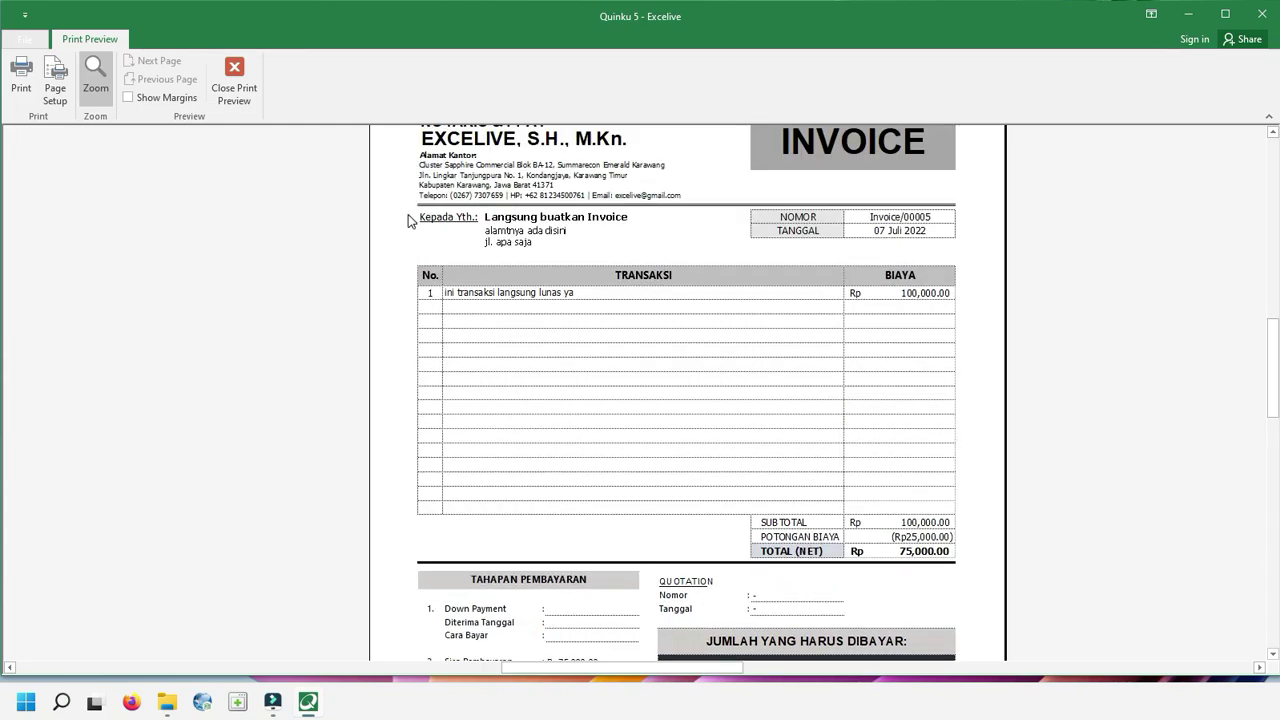
{"action": "scroll", "coordinate": [545, 180], "scroll_direction": "up", "scroll_amount": 1}
{"action": "scroll", "coordinate": [720, 274], "scroll_direction": "down", "scroll_amount": 5}
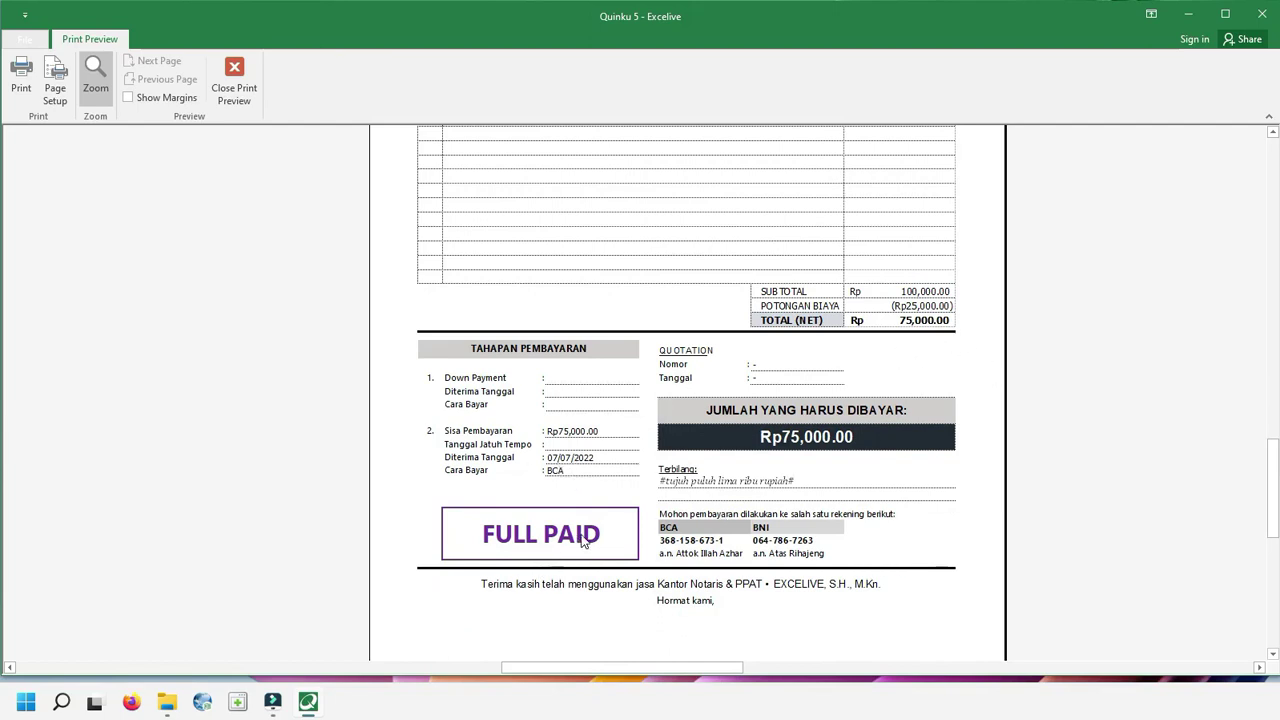
{"action": "scroll", "coordinate": [836, 428], "scroll_direction": "up", "scroll_amount": 3}
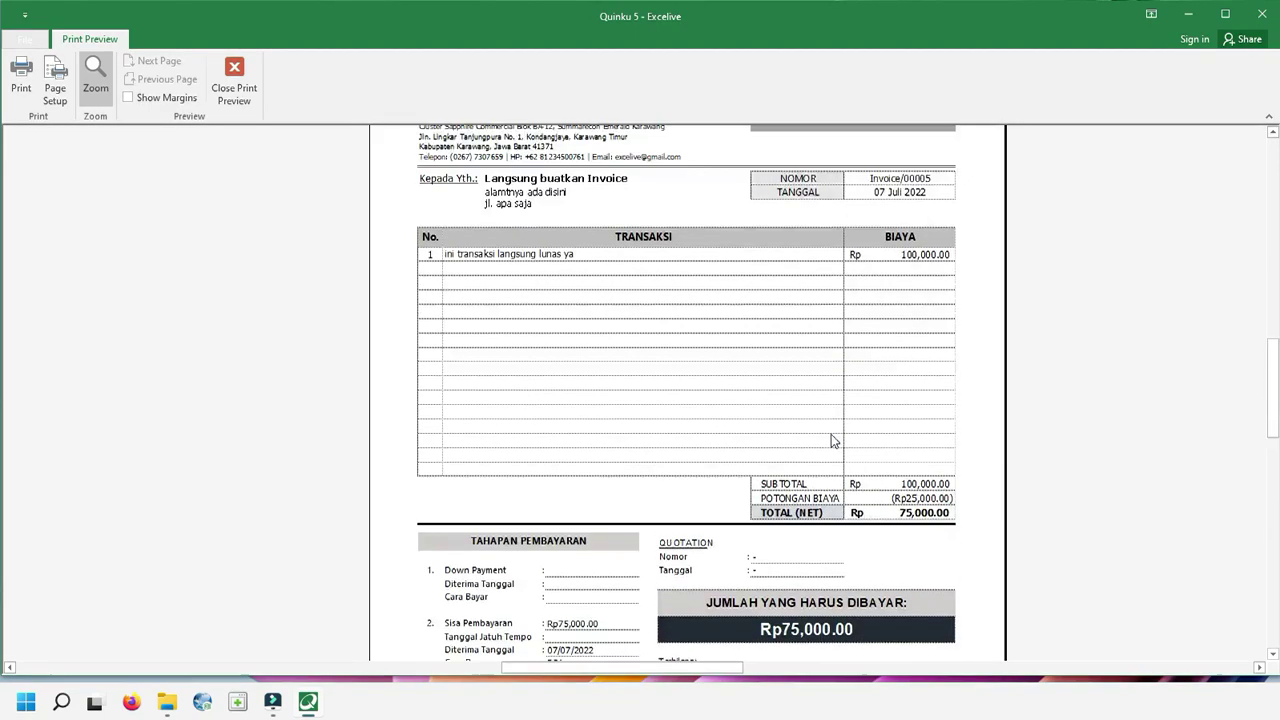
{"action": "scroll", "coordinate": [819, 452], "scroll_direction": "up", "scroll_amount": 1}
{"action": "left_click", "coordinate": [241, 77]}
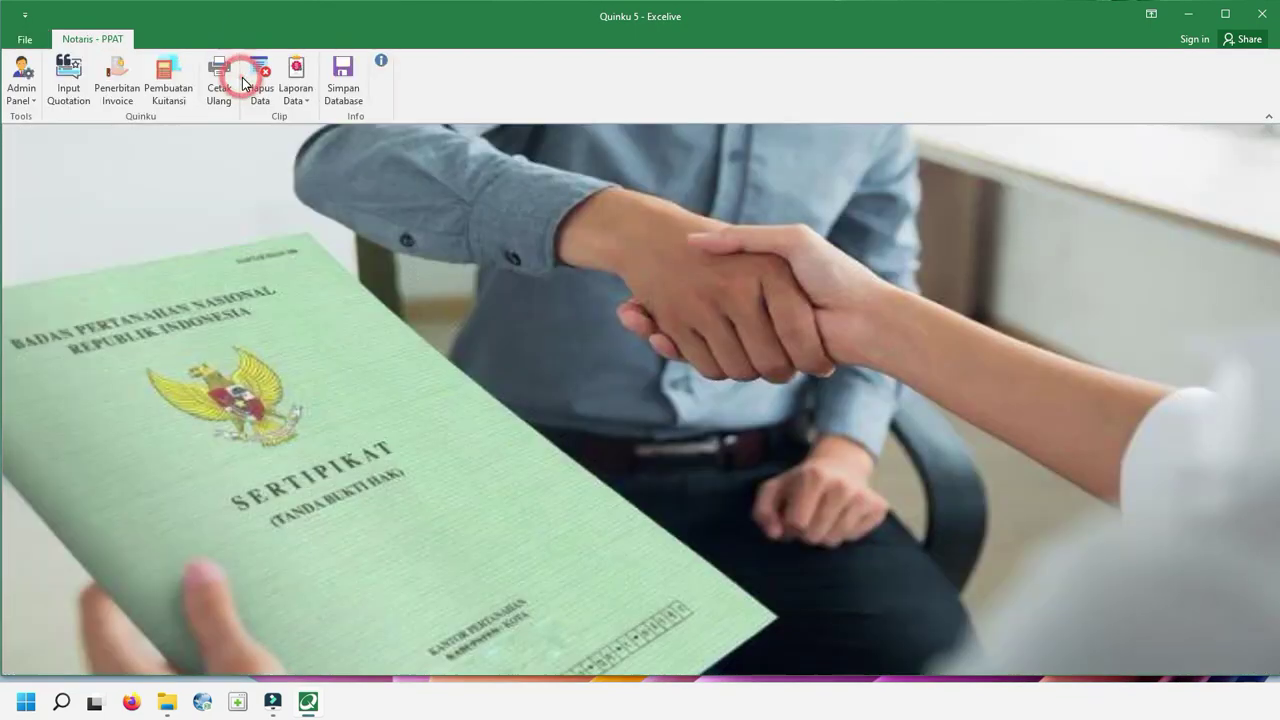
Open the document reprint form and list the quotations issued on 07 Juli 2022.
{"action": "left_click", "coordinate": [221, 90]}
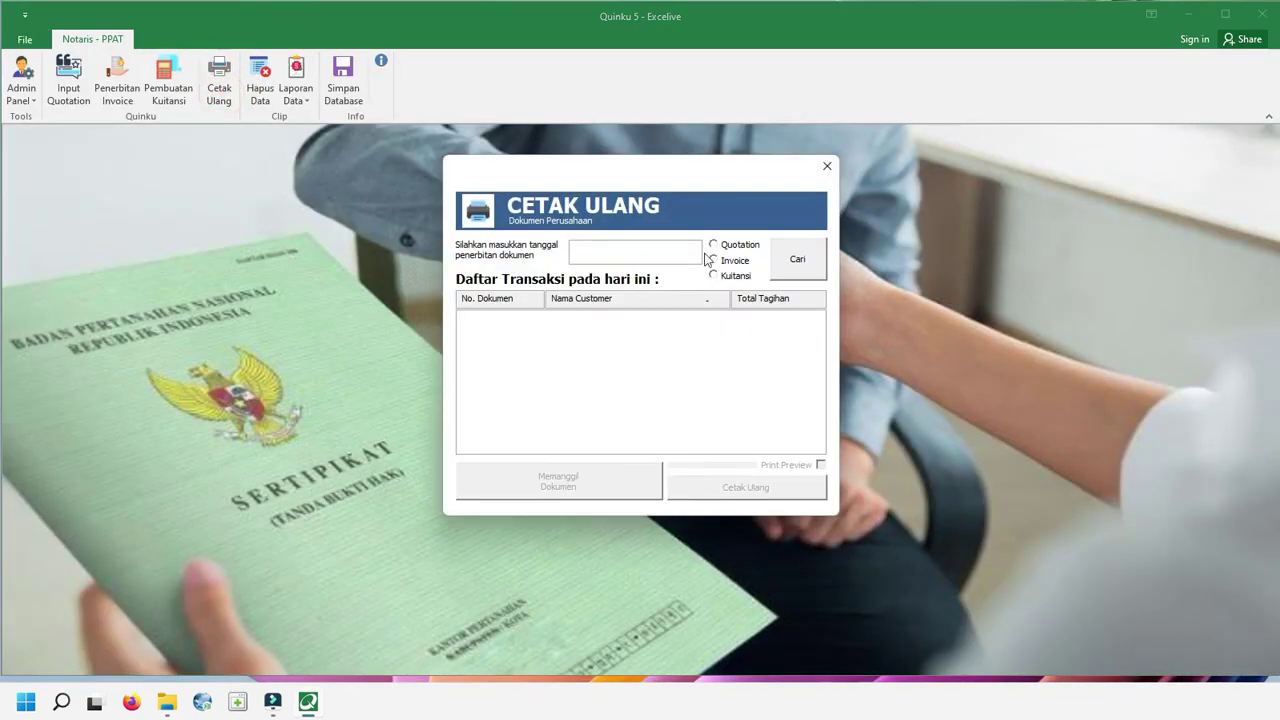
{"action": "left_click", "coordinate": [733, 249]}
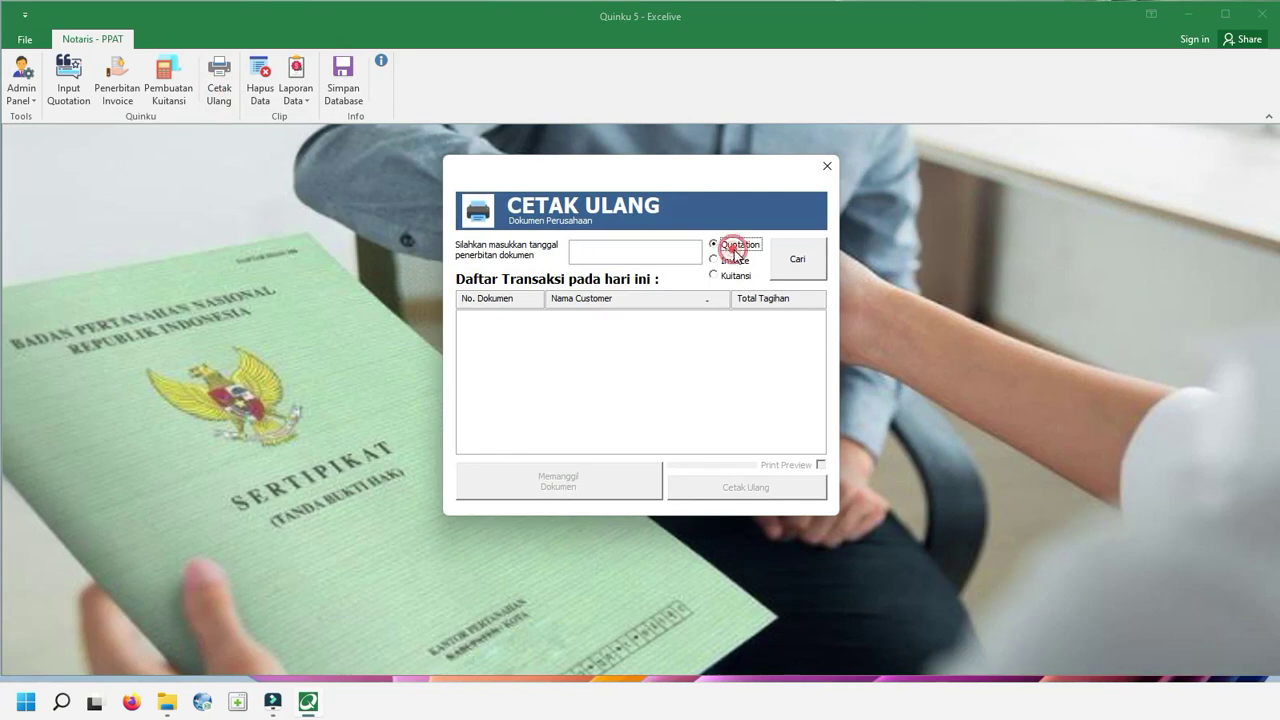
{"action": "left_click", "coordinate": [619, 246]}
{"action": "left_click", "coordinate": [626, 110]}
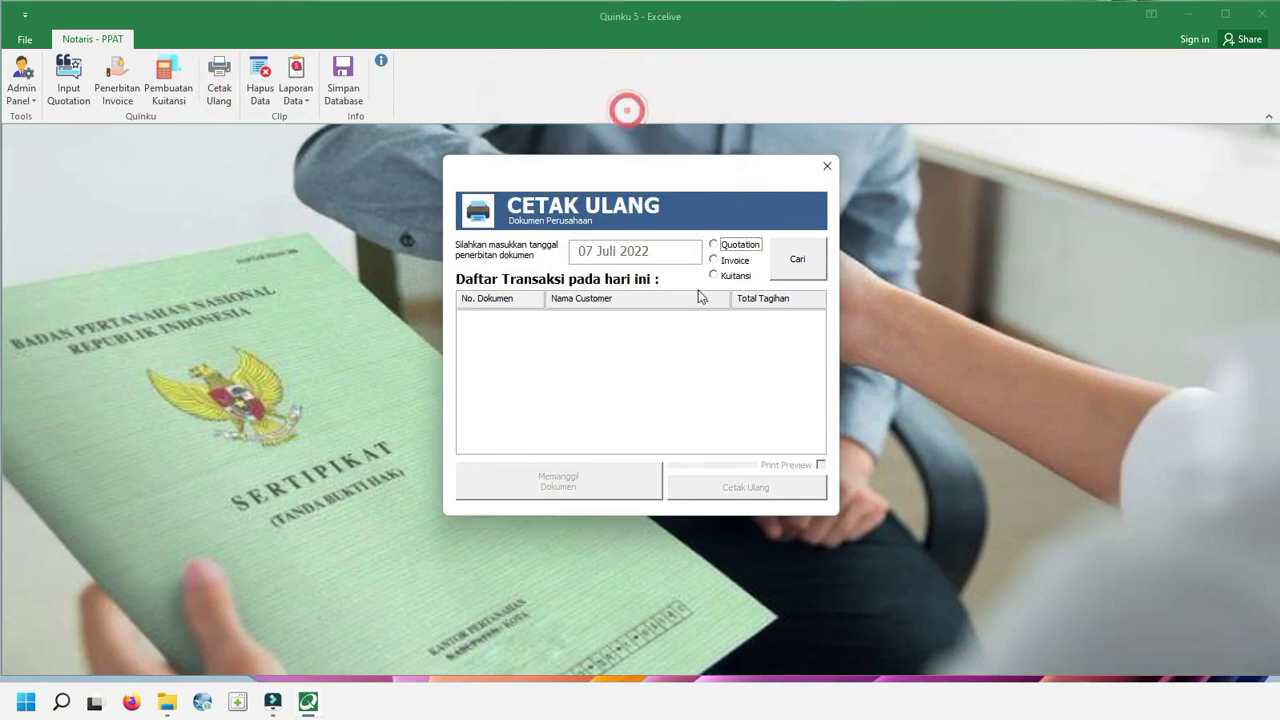
{"action": "left_click", "coordinate": [737, 250]}
{"action": "left_click", "coordinate": [802, 259]}
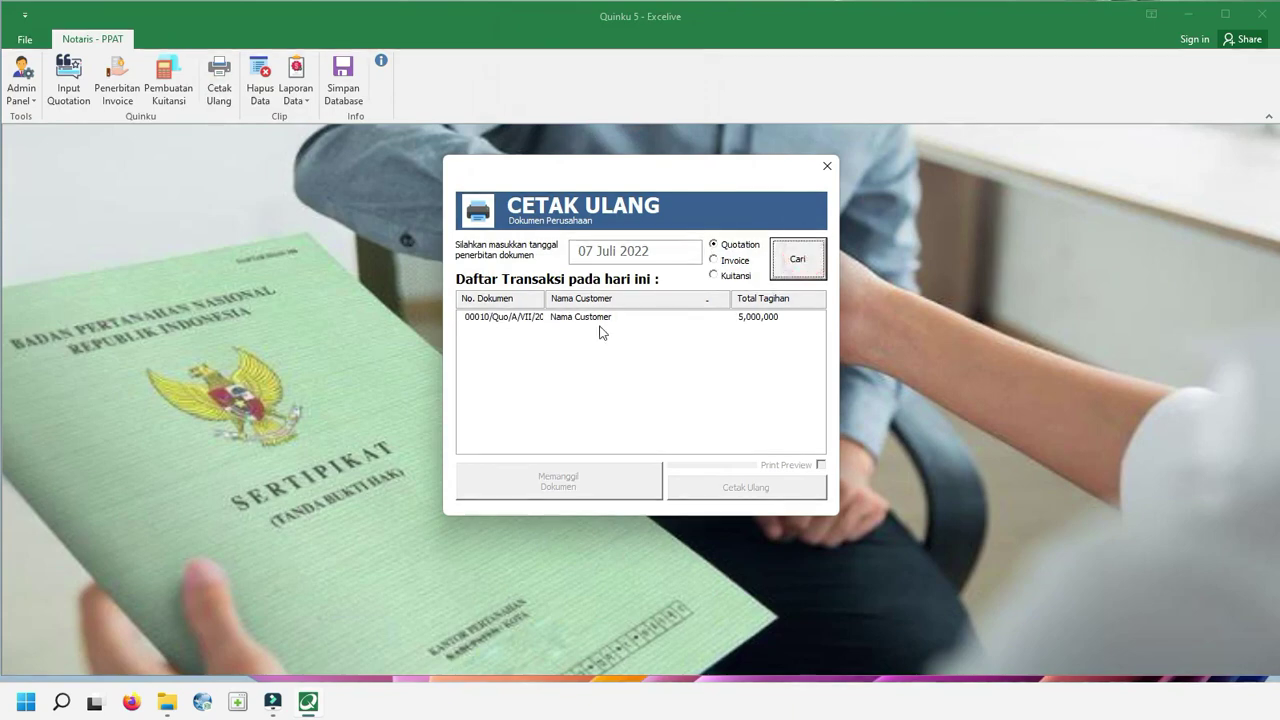
Retrieve the listed 5,000,000 quotation for reprinting and enable print preview for it.
{"action": "left_click", "coordinate": [609, 317]}
{"action": "left_click", "coordinate": [612, 477]}
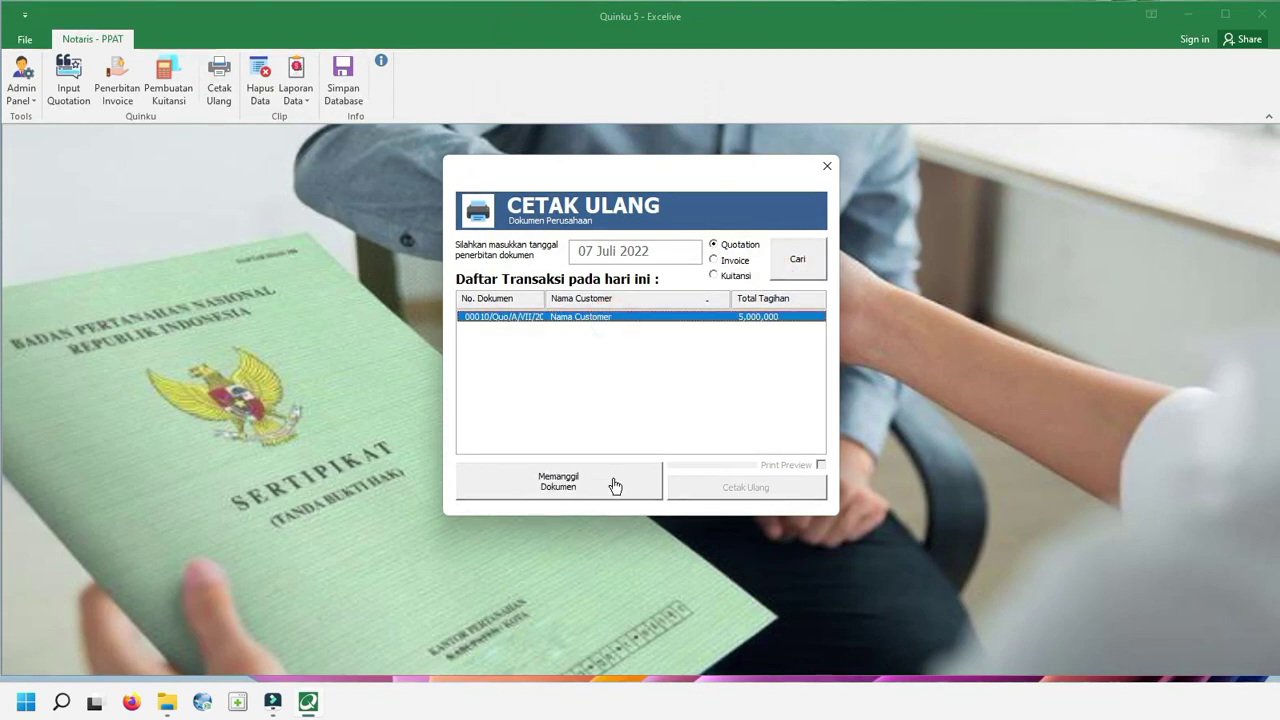
{"action": "left_click", "coordinate": [805, 467]}
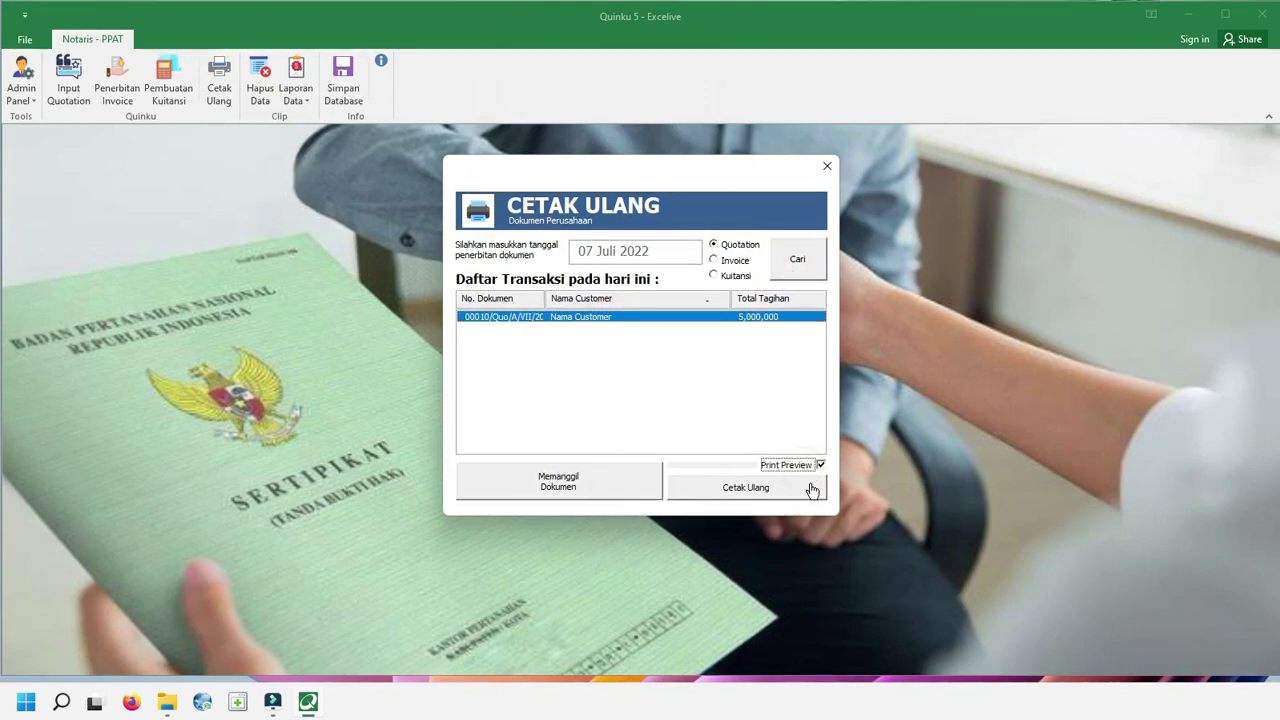
List the invoices of 07 Juli 2022, retrieve the 5,000,000 invoice with its Invoice 1 document, and close the reprint form.
{"action": "left_click", "coordinate": [734, 261]}
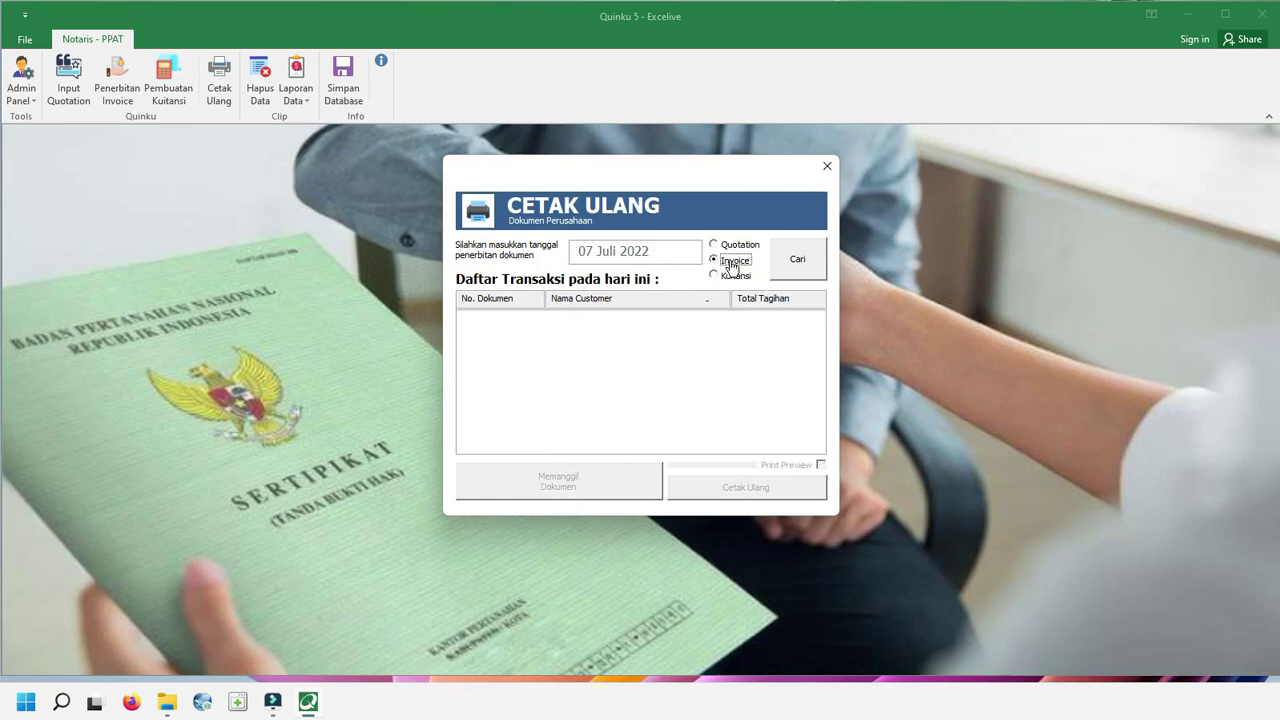
{"action": "left_click", "coordinate": [797, 261]}
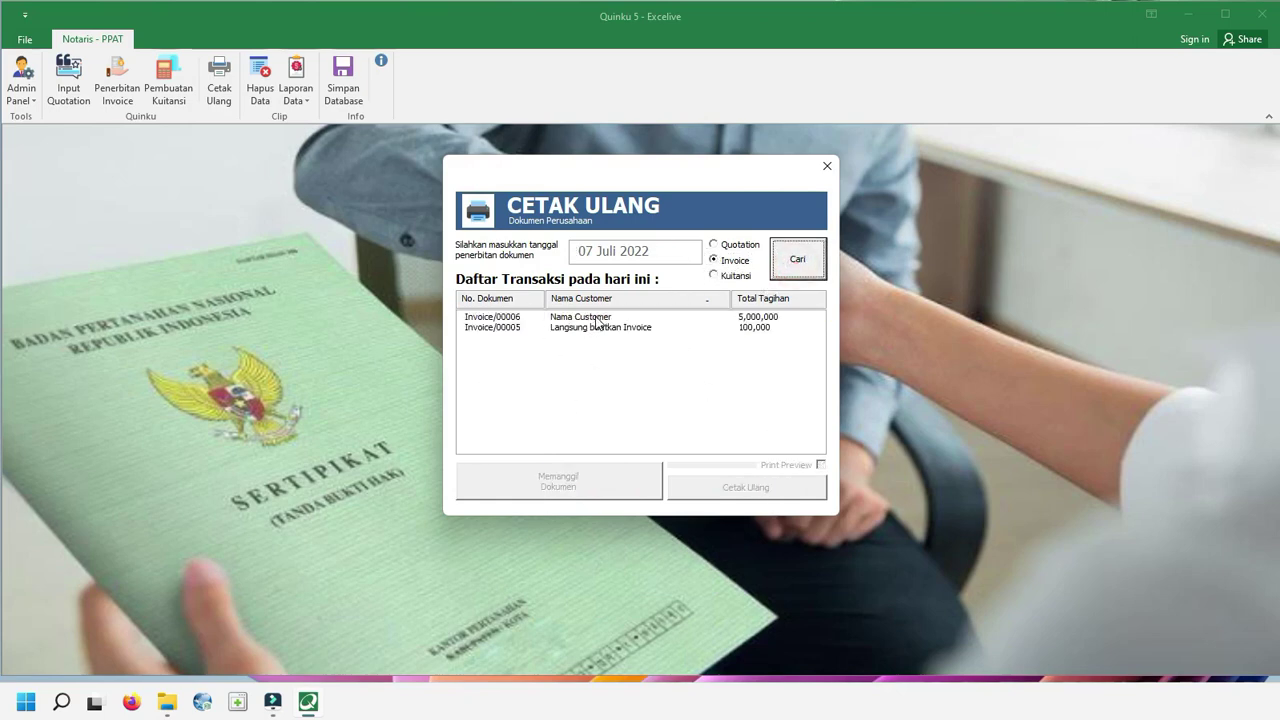
{"action": "left_click", "coordinate": [604, 318]}
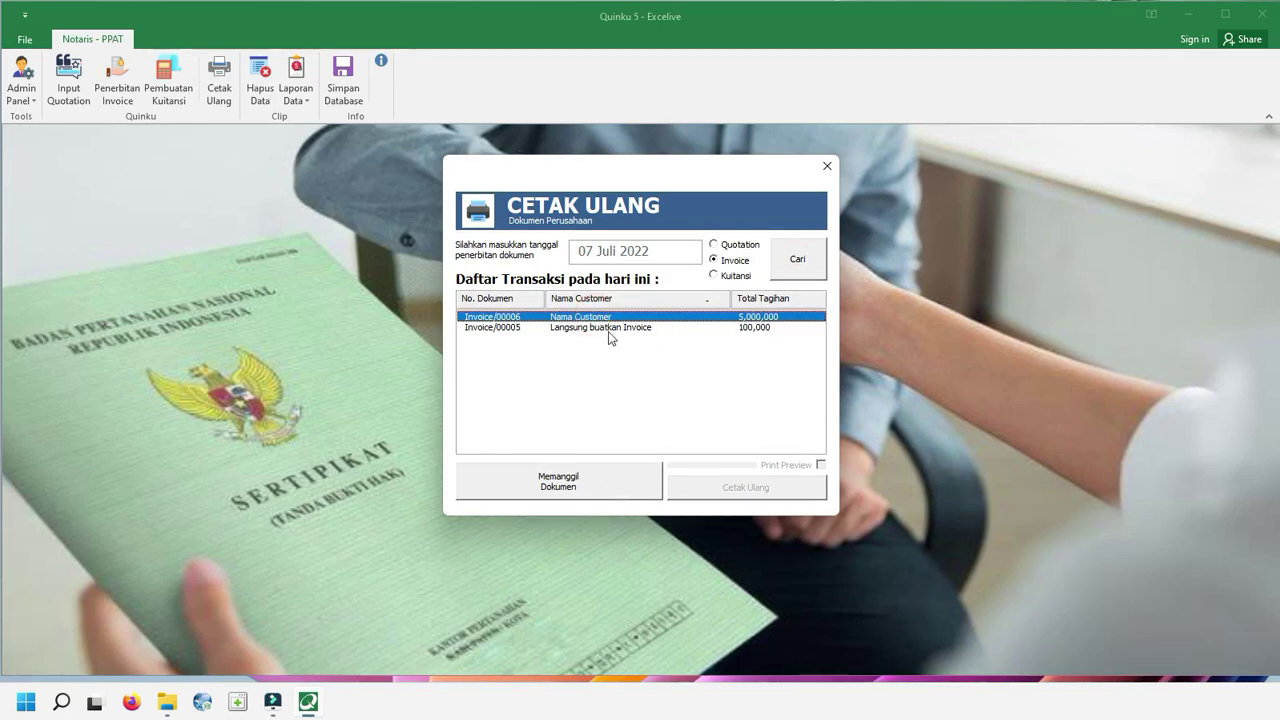
{"action": "left_click", "coordinate": [616, 481]}
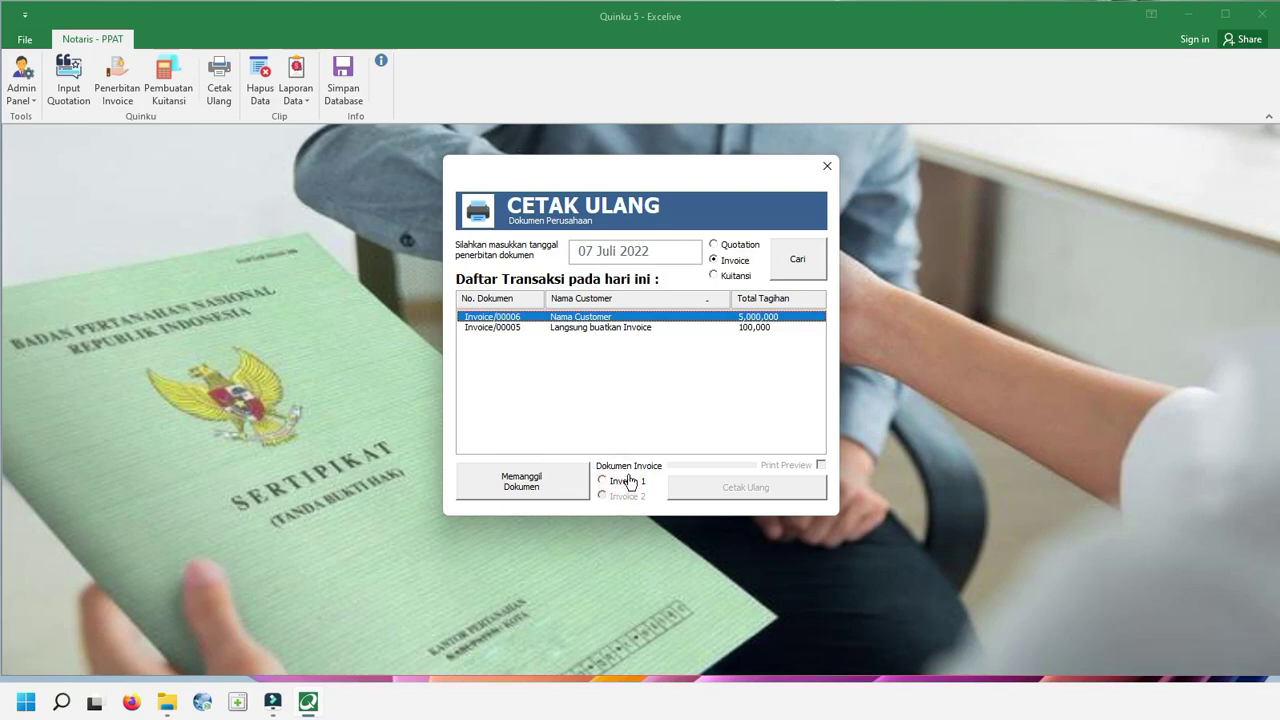
{"action": "left_click", "coordinate": [630, 484]}
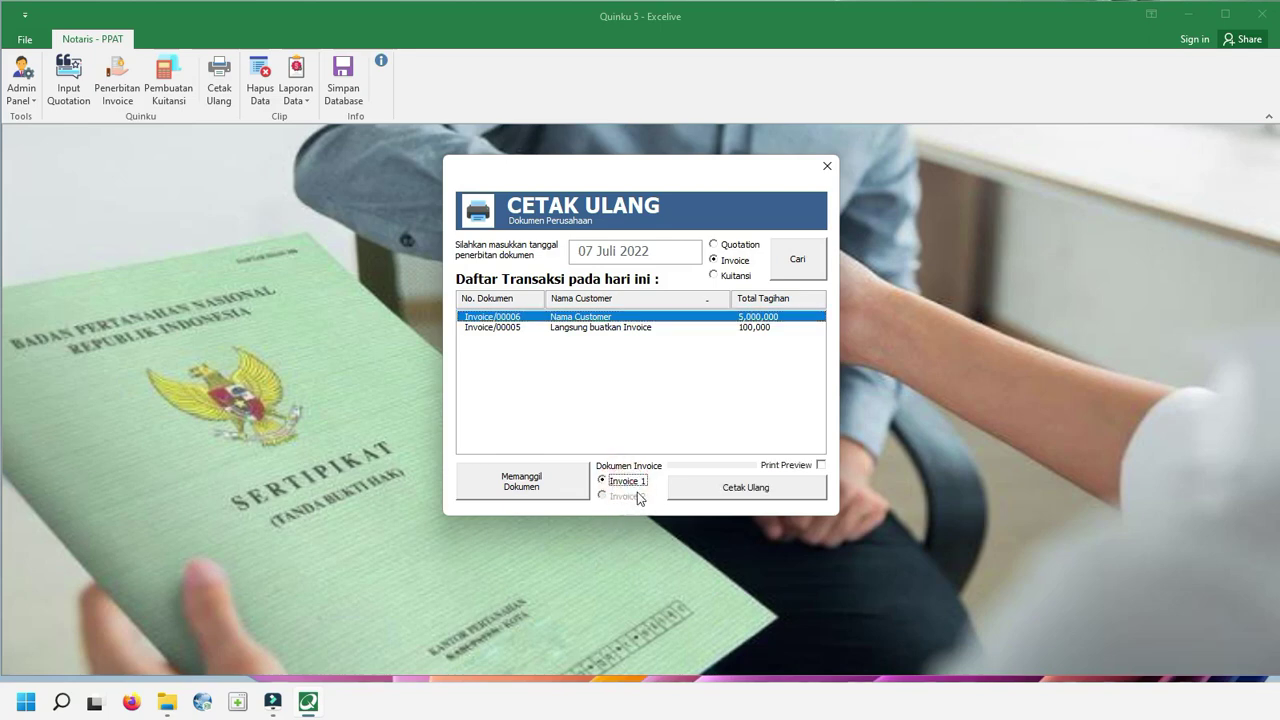
{"action": "left_click", "coordinate": [827, 166]}
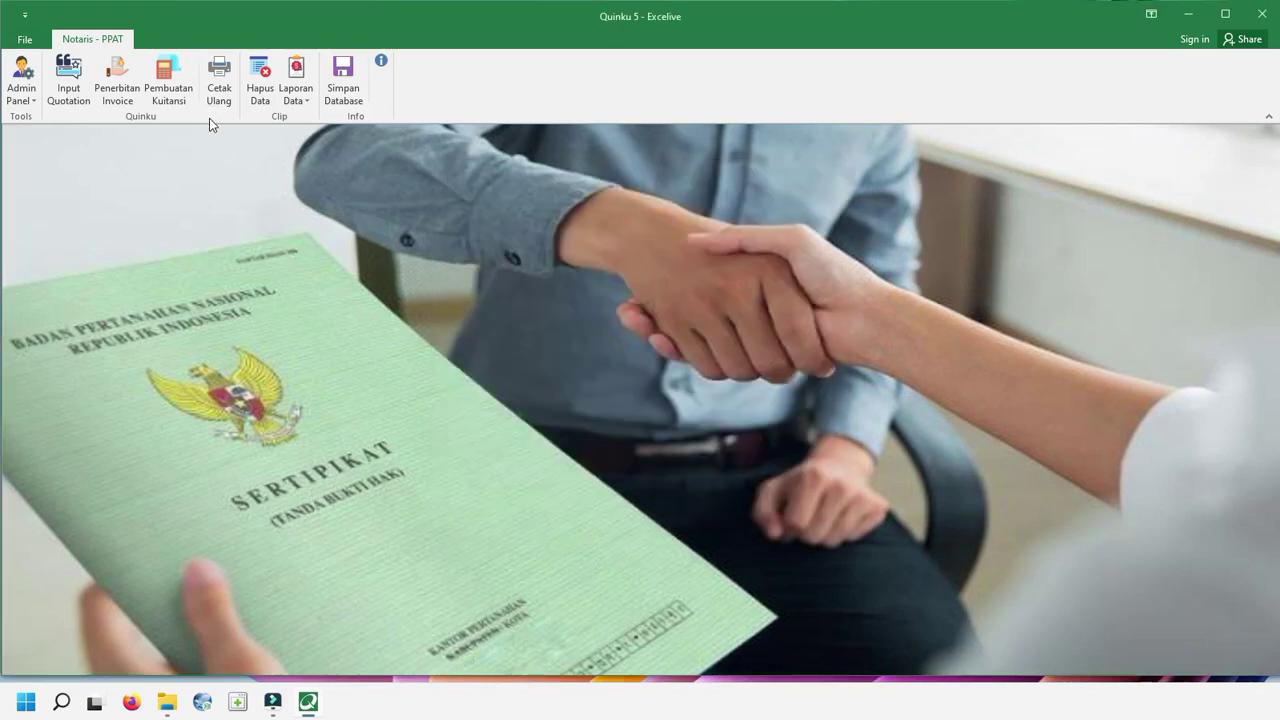
{"action": "left_click", "coordinate": [219, 80]}
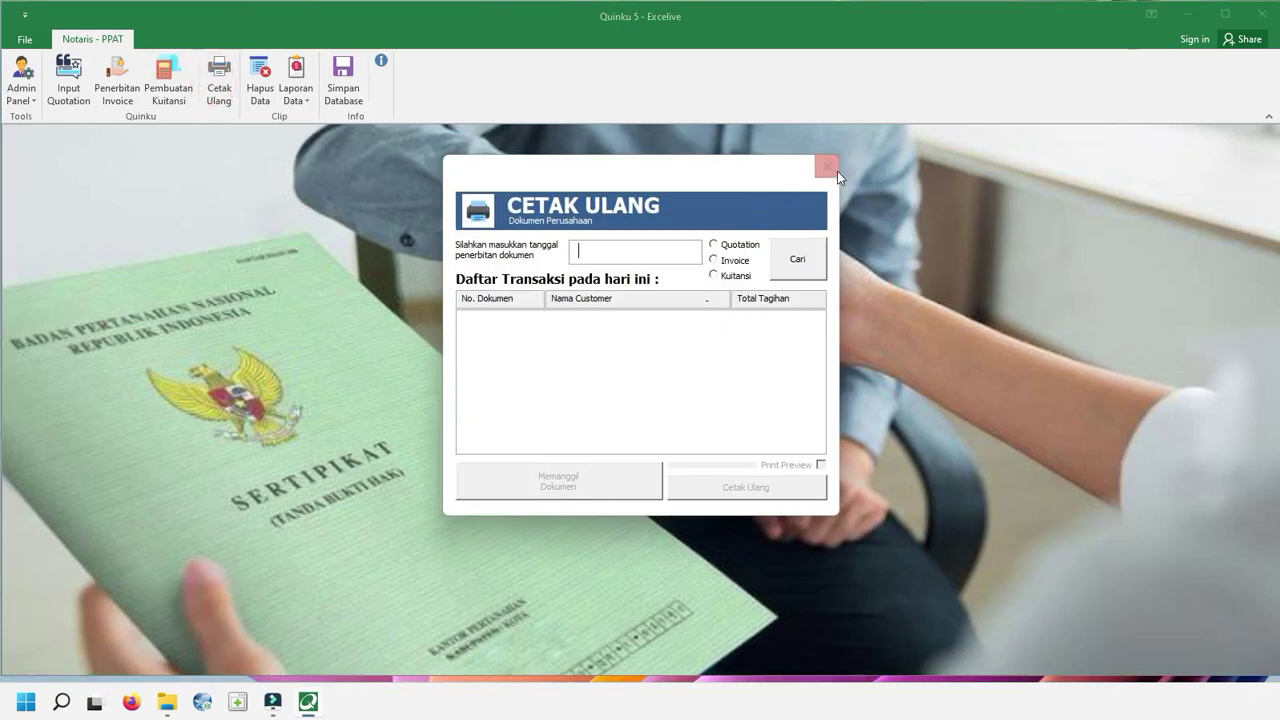
{"action": "left_click", "coordinate": [827, 166]}
Open the payment receipt form, list the invoices issued on 07 Juli 2022 and load the 5,000,000 invoice.
{"action": "left_click", "coordinate": [170, 95]}
{"action": "left_click", "coordinate": [455, 232]}
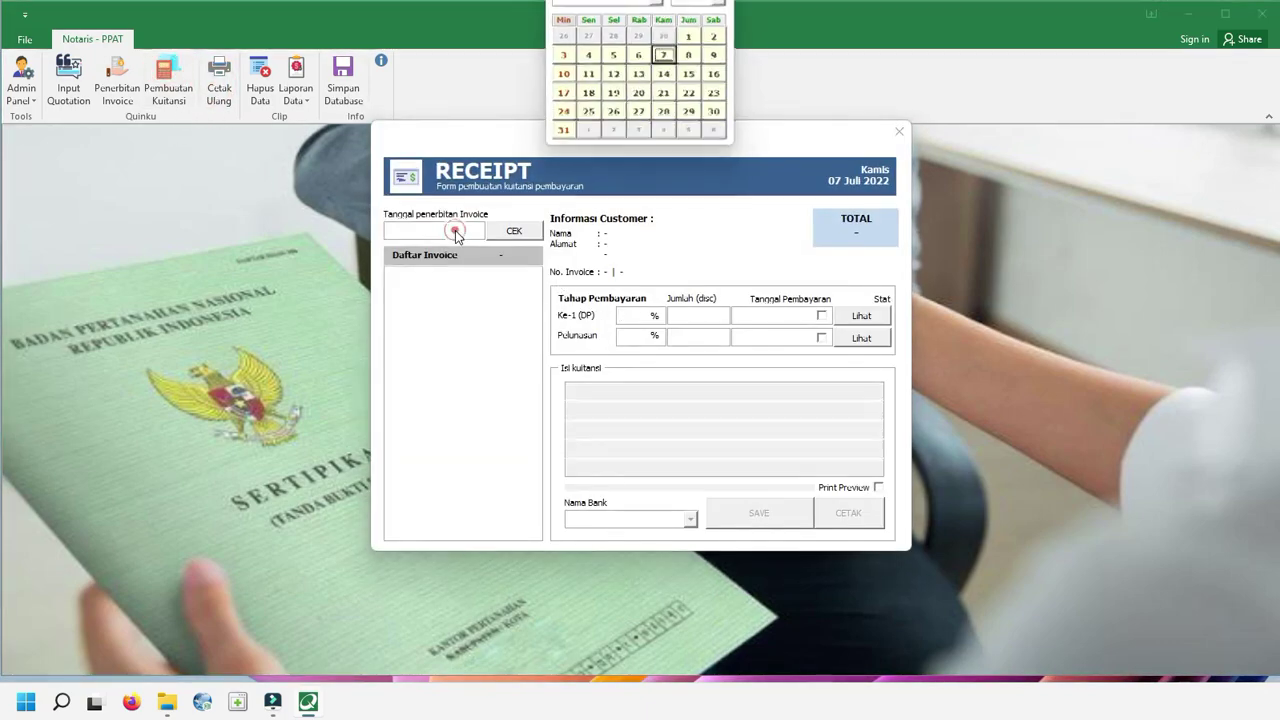
{"action": "left_click", "coordinate": [663, 55]}
{"action": "left_click", "coordinate": [514, 231]}
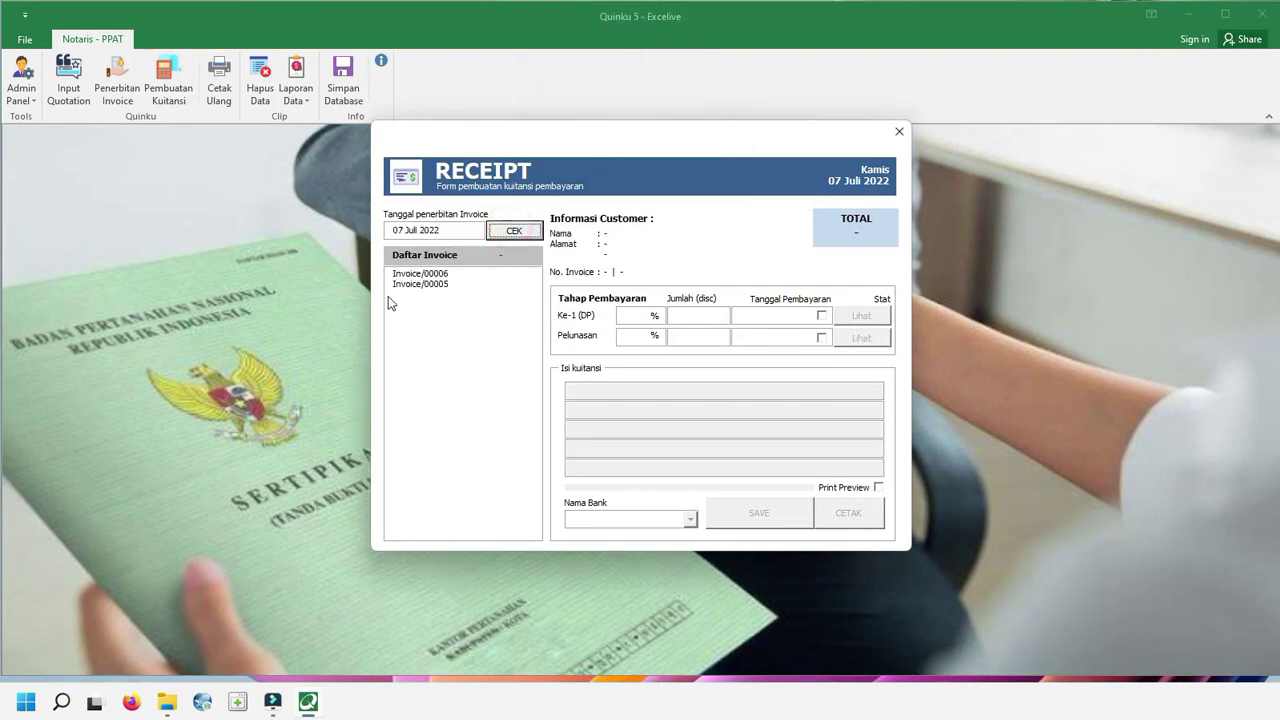
{"action": "left_click", "coordinate": [450, 273]}
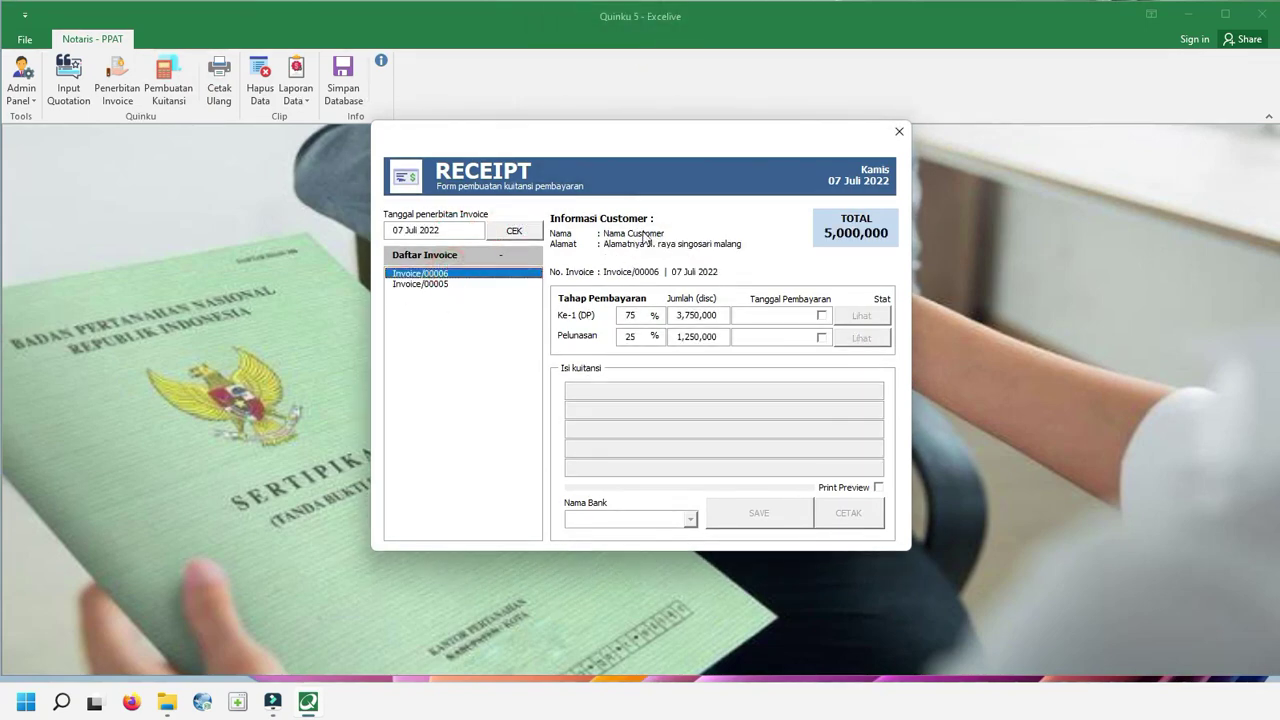
Mark the first (DP) payment as paid on 08 Juli 2022 and describe the receipt as "ini adalah pembayaran pertama".
{"action": "left_click", "coordinate": [822, 338]}
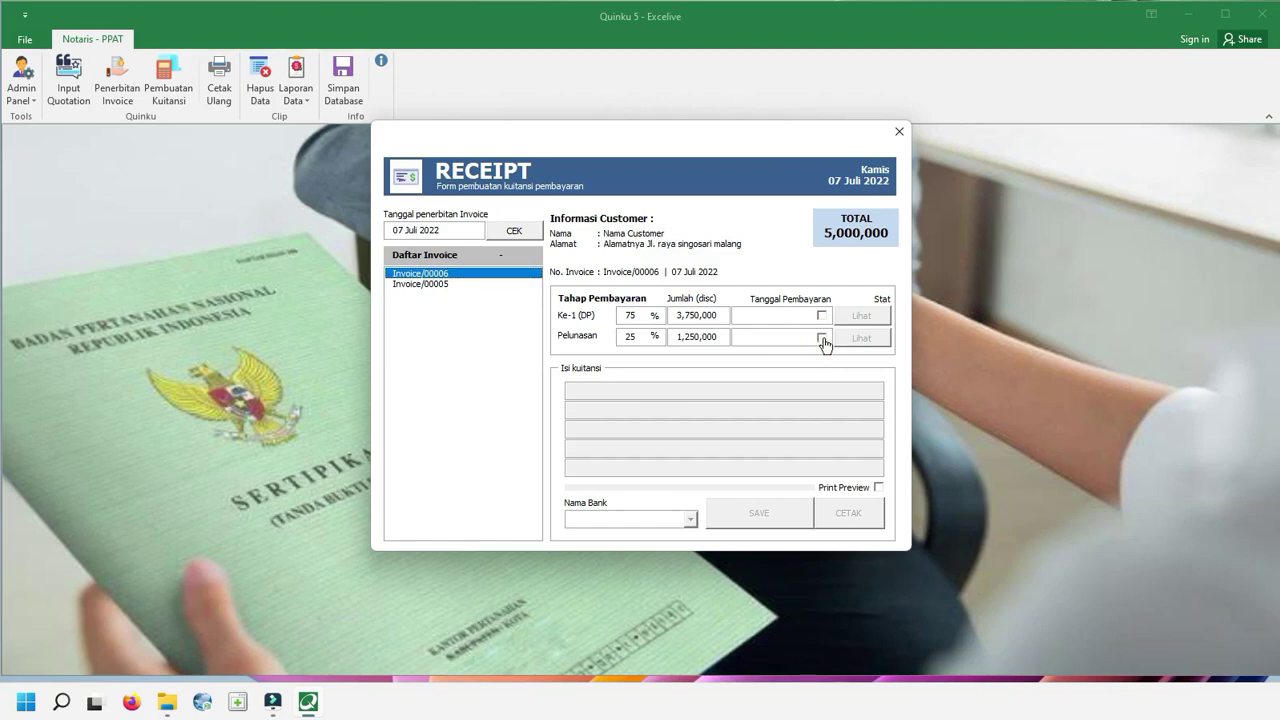
{"action": "left_click_drag", "start_coordinate": [676, 315], "coordinate": [718, 316]}
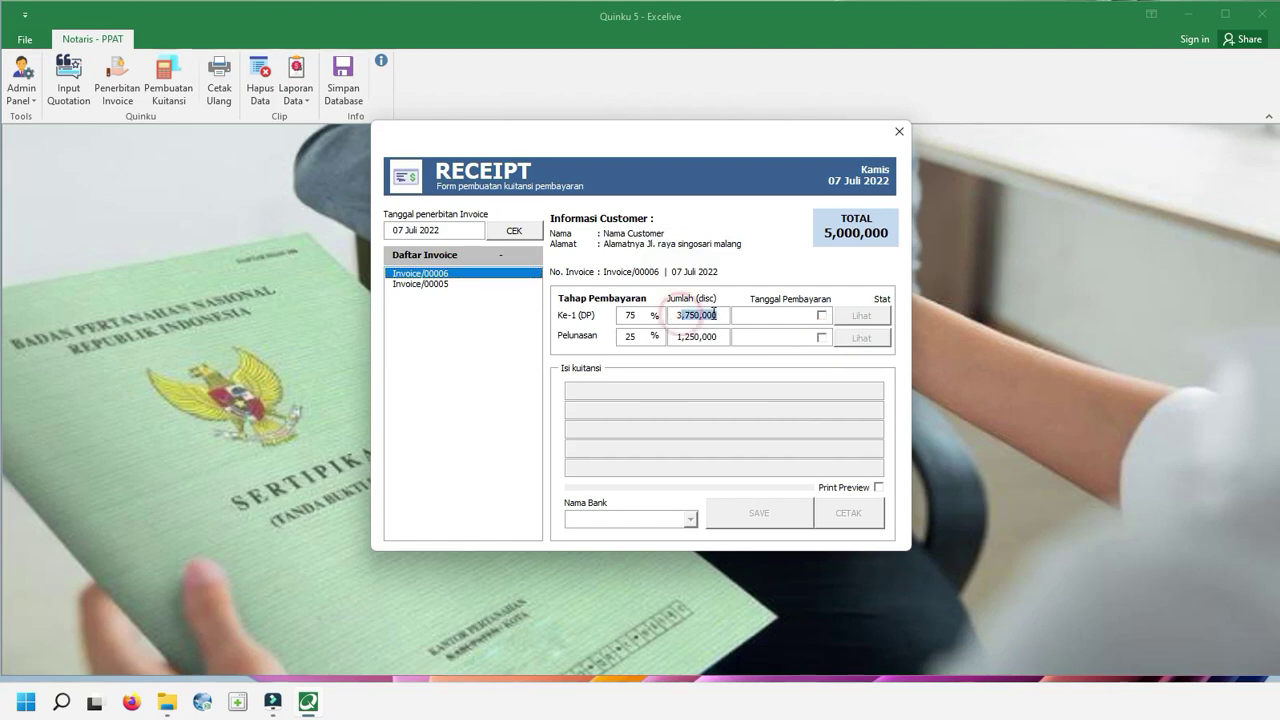
{"action": "left_click", "coordinate": [823, 317]}
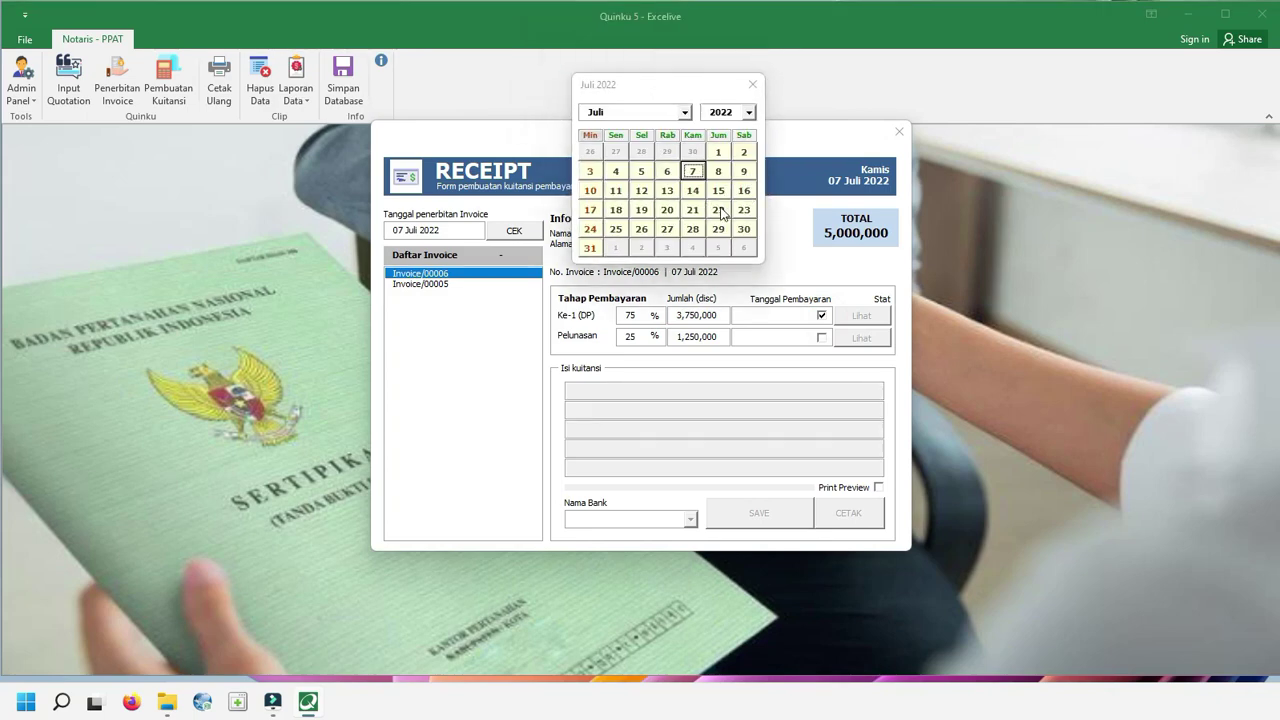
{"action": "left_click", "coordinate": [718, 173]}
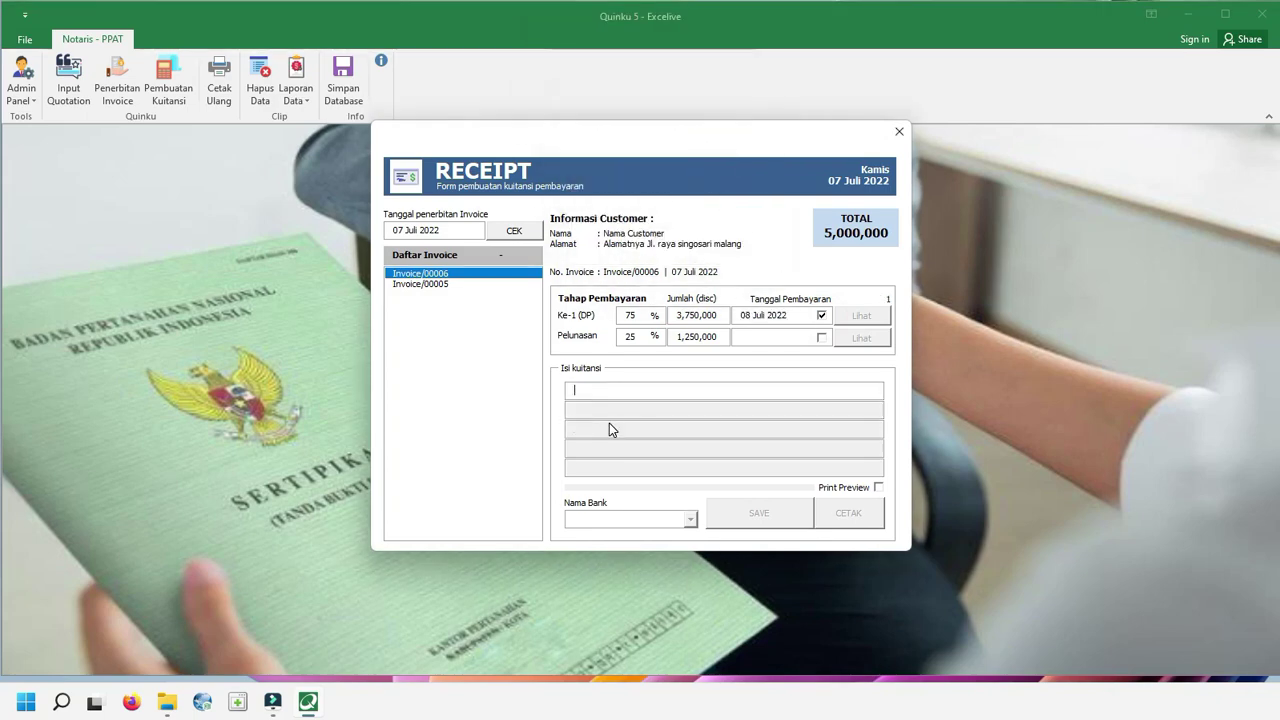
{"action": "type", "text": "ini adalah pemabayaran pertama"}
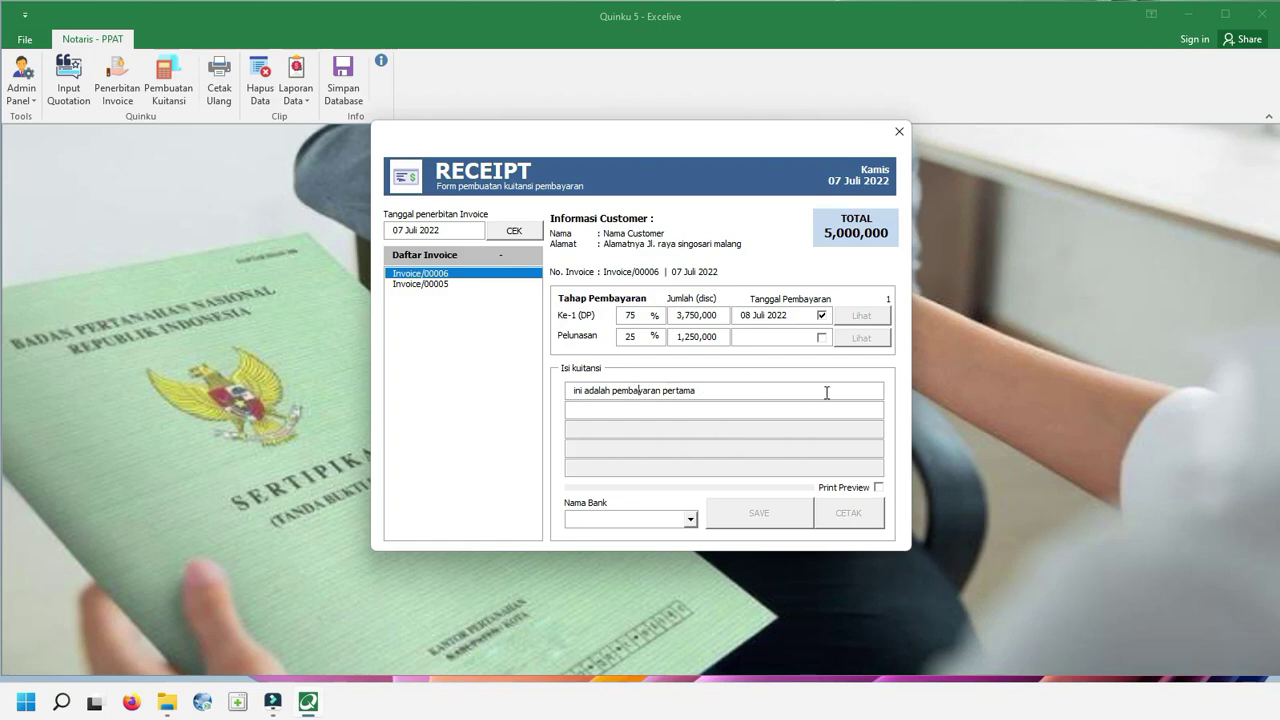
Choose BNI as the receipt's bank, save the receipt and close the form.
{"action": "left_click", "coordinate": [689, 519]}
{"action": "left_click", "coordinate": [660, 533]}
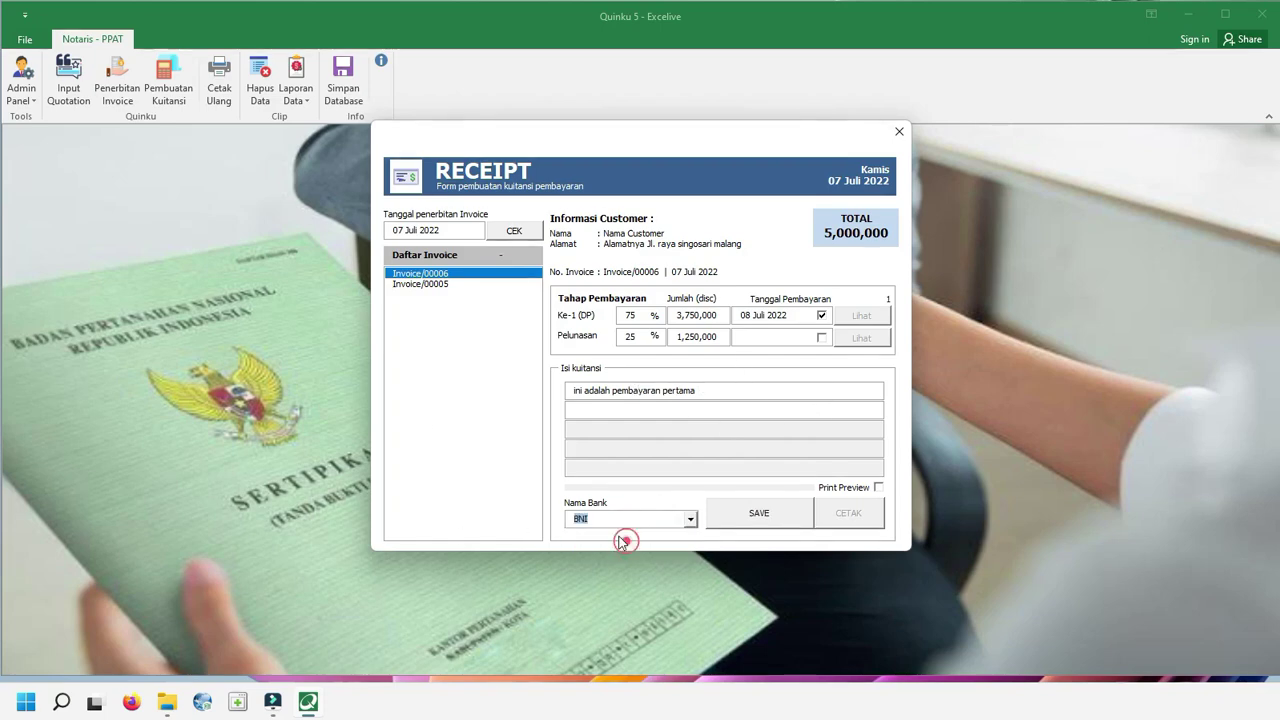
{"action": "left_click", "coordinate": [770, 515]}
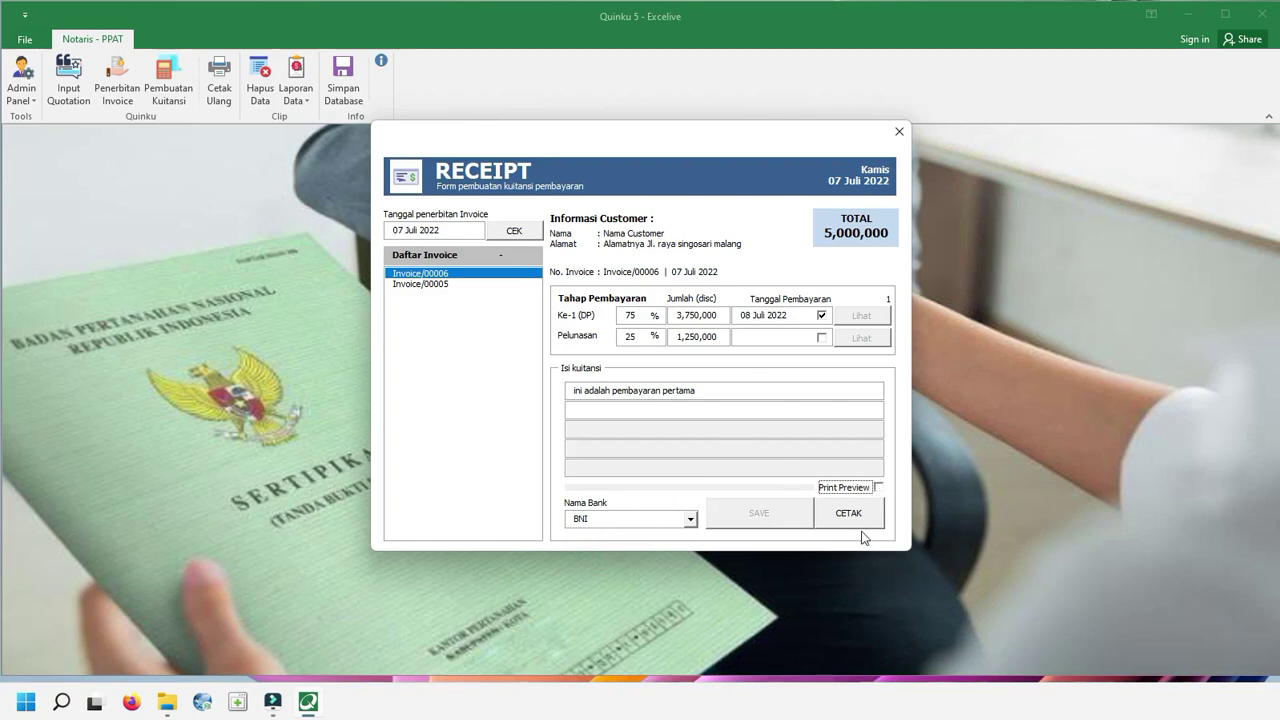
{"action": "left_click", "coordinate": [897, 134]}
Open the invoice issuing form, list the quotations of 07 Juli 2022 and load the listed quotation's data.
{"action": "left_click", "coordinate": [117, 91]}
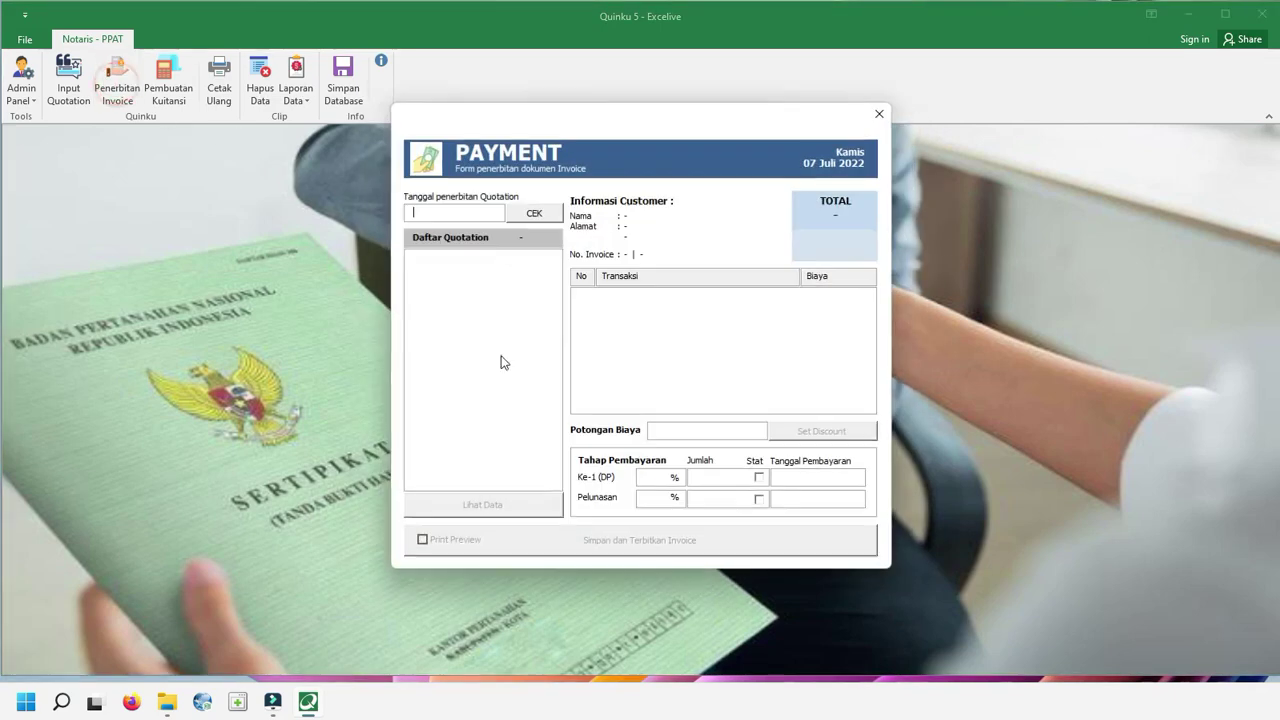
{"action": "left_click", "coordinate": [457, 210]}
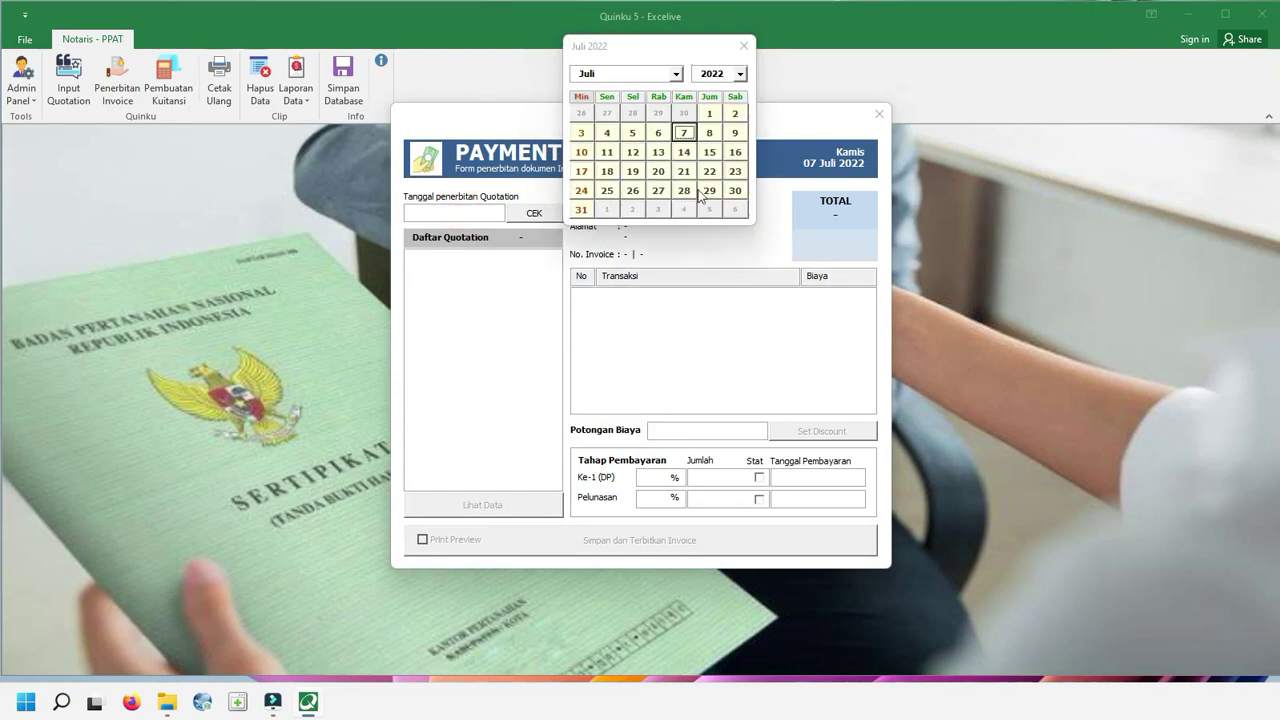
{"action": "left_click", "coordinate": [686, 132]}
{"action": "left_click", "coordinate": [535, 212]}
{"action": "left_click", "coordinate": [440, 256]}
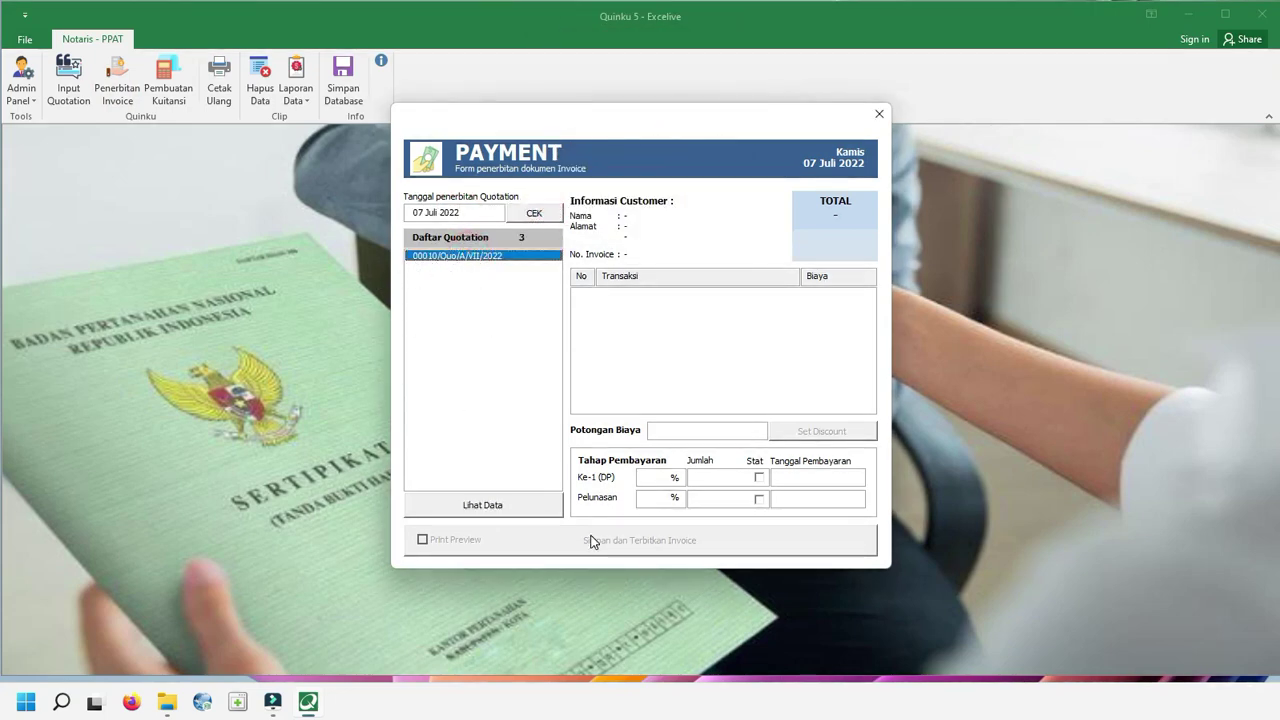
{"action": "left_click", "coordinate": [522, 507]}
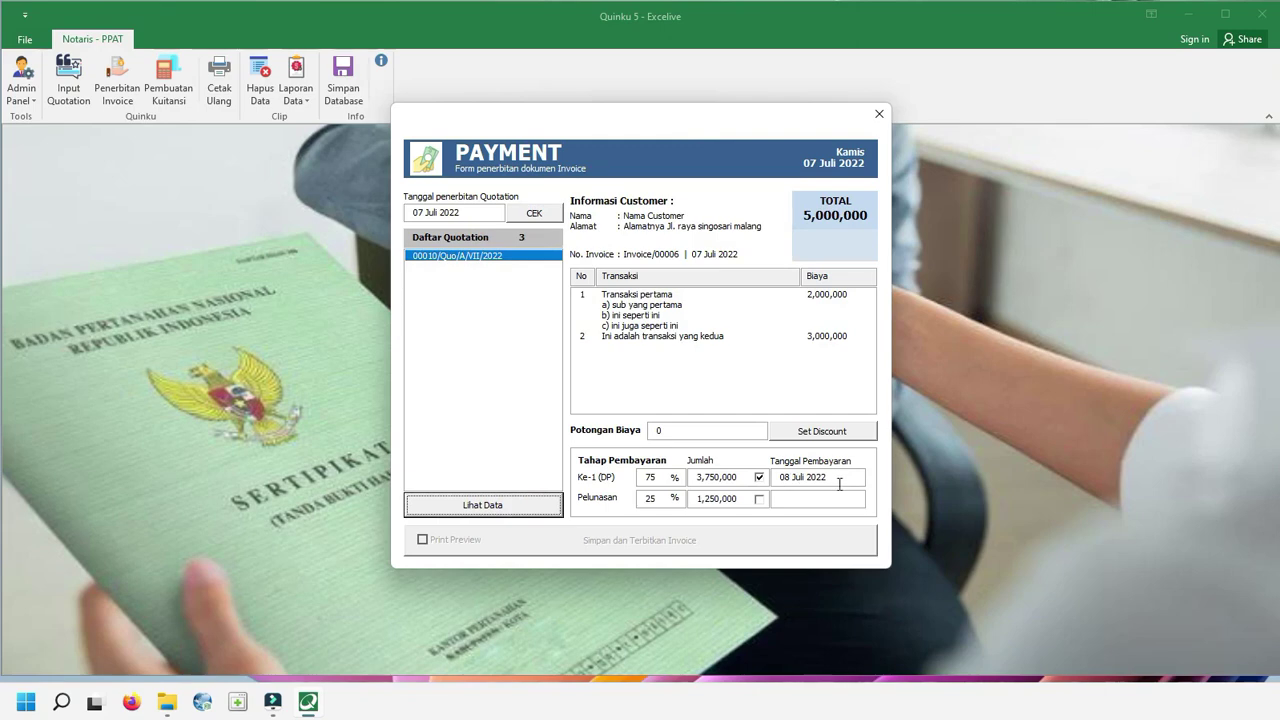
{"action": "left_click", "coordinate": [773, 480]}
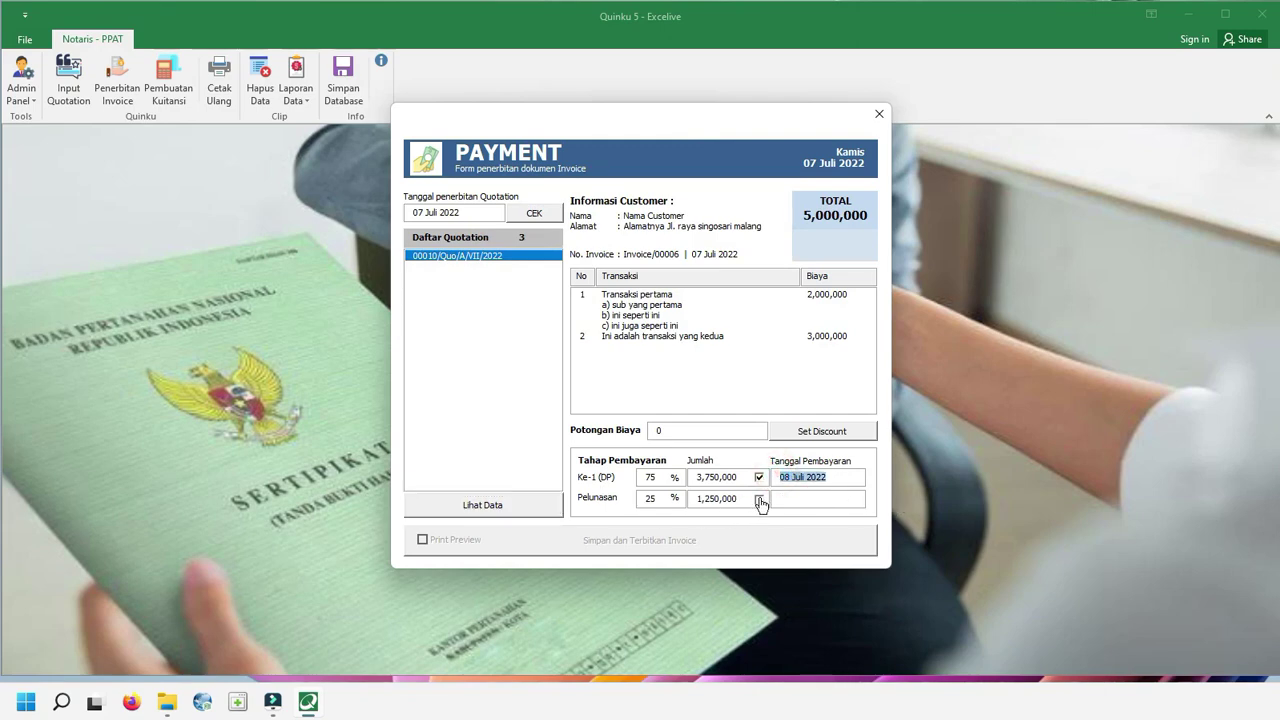
{"action": "left_click", "coordinate": [760, 501]}
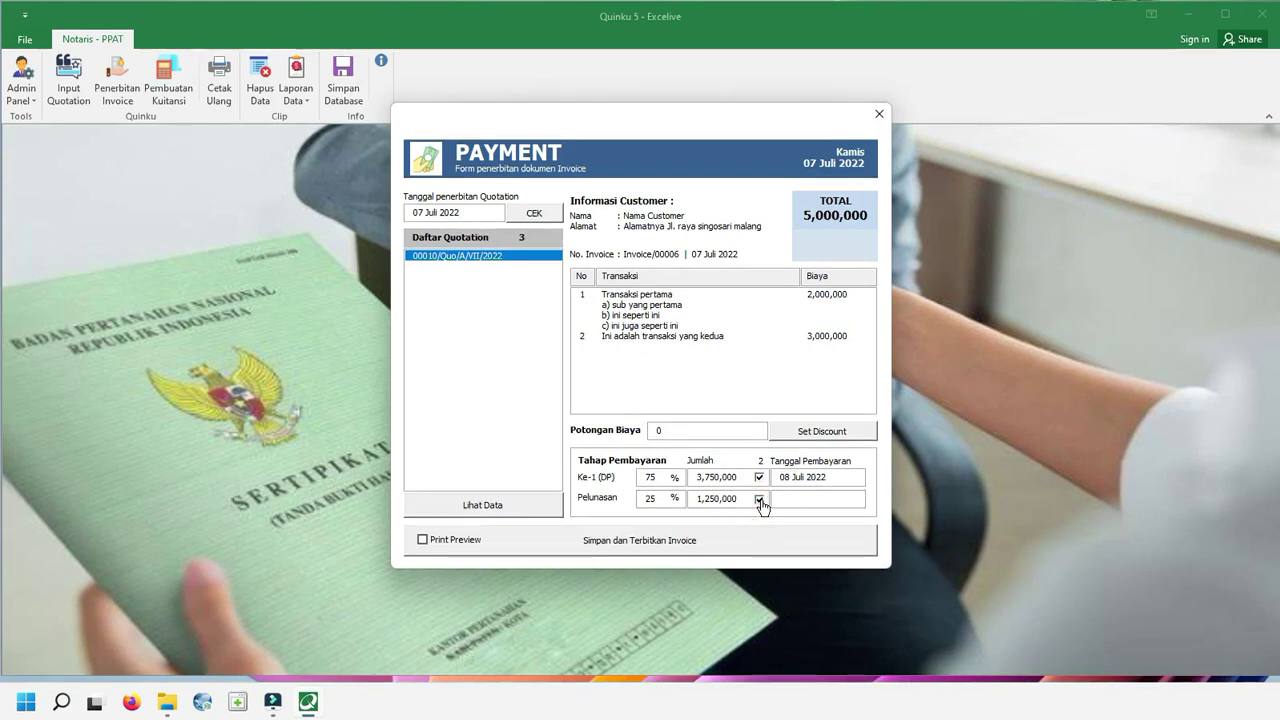
{"action": "left_click", "coordinate": [760, 501]}
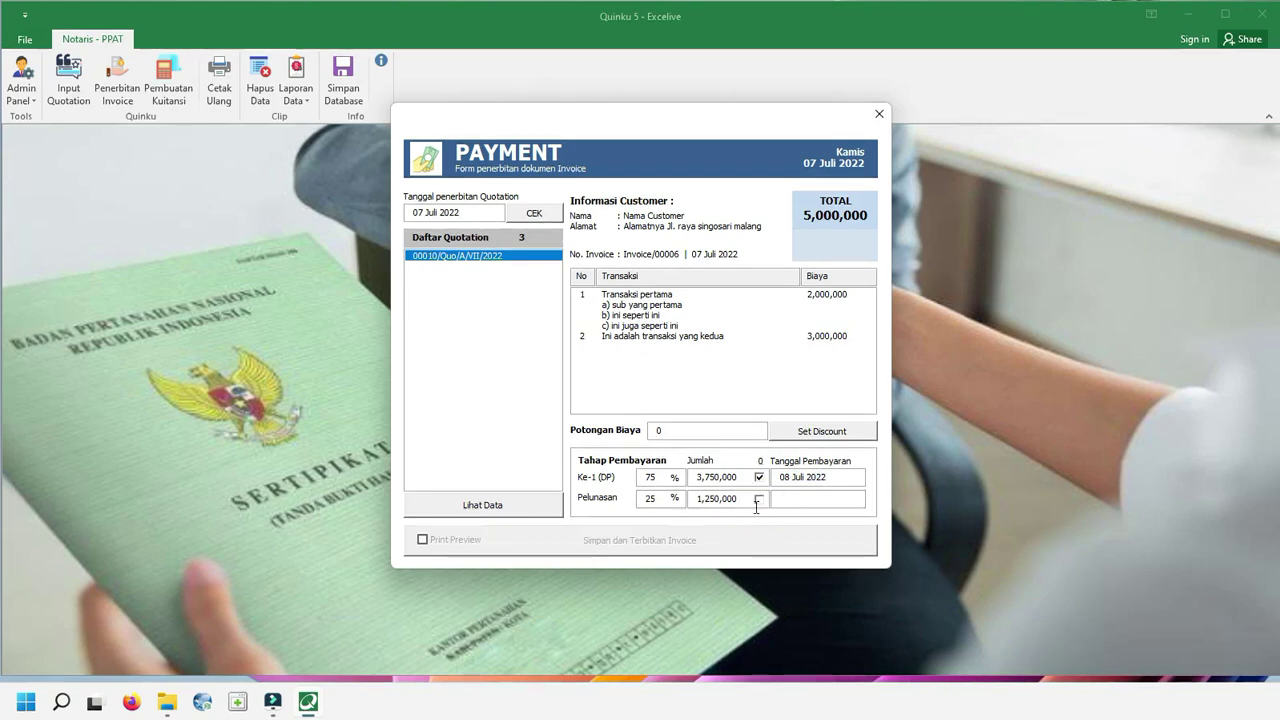
Apply a cost discount of 250,000 to the loaded invoice and confirm it.
{"action": "left_click", "coordinate": [666, 431]}
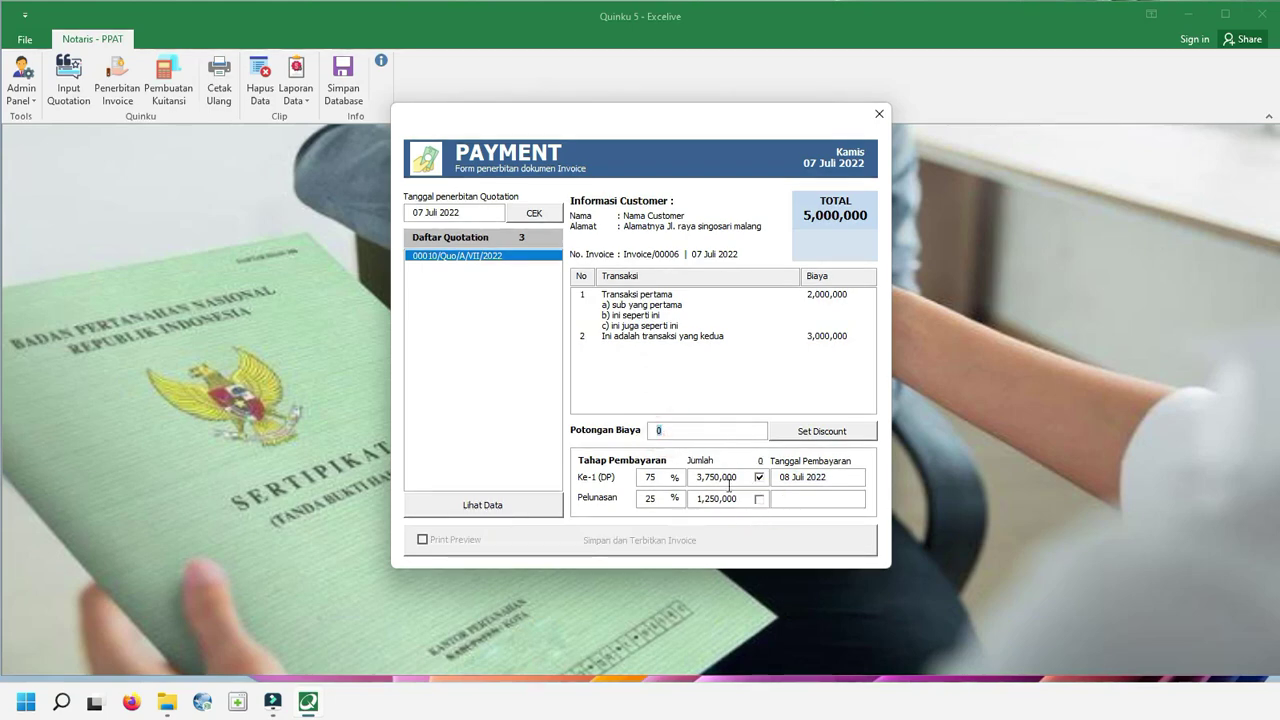
{"action": "type", "text": "25,000"}
{"action": "left_click", "coordinate": [846, 434]}
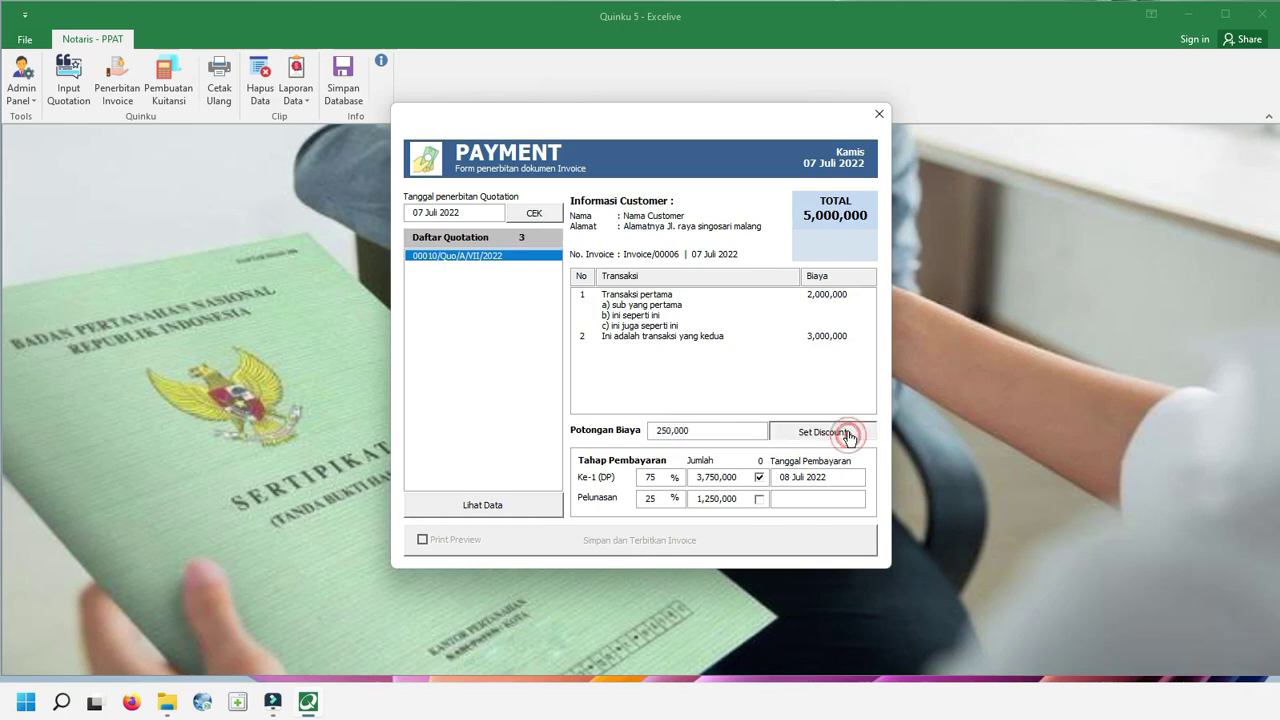
{"action": "left_click", "coordinate": [812, 335]}
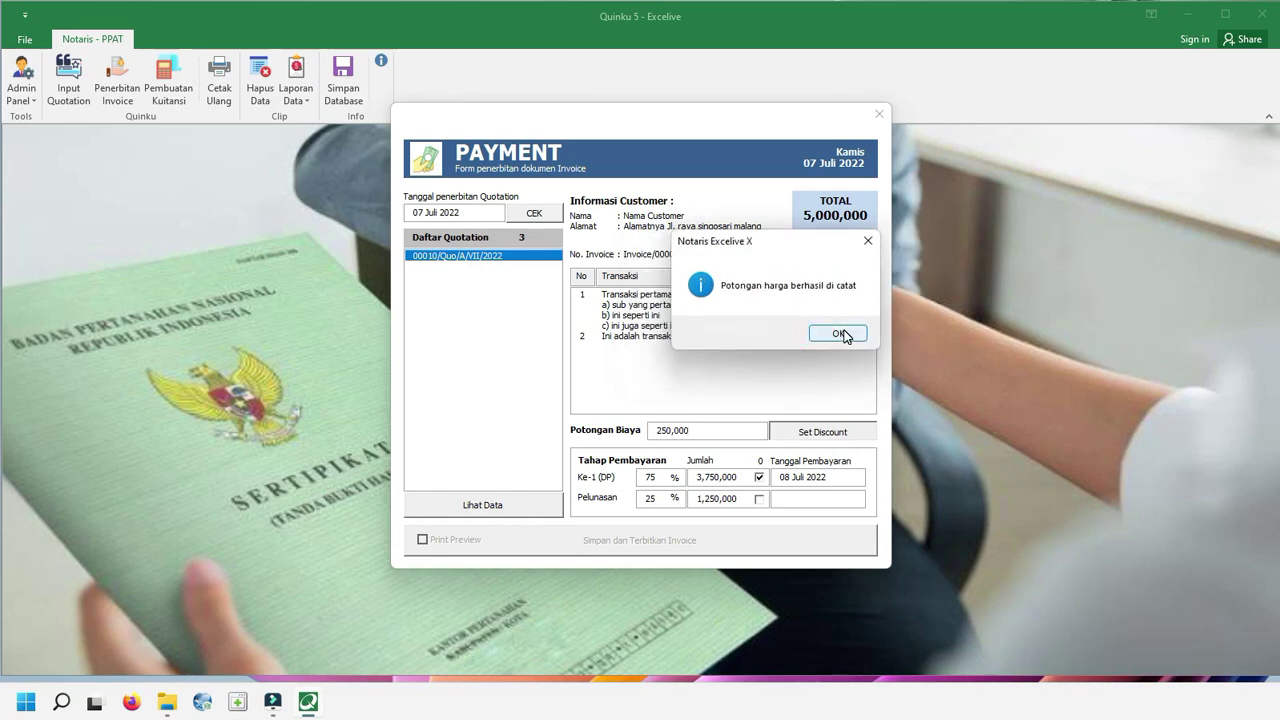
{"action": "left_click", "coordinate": [841, 334]}
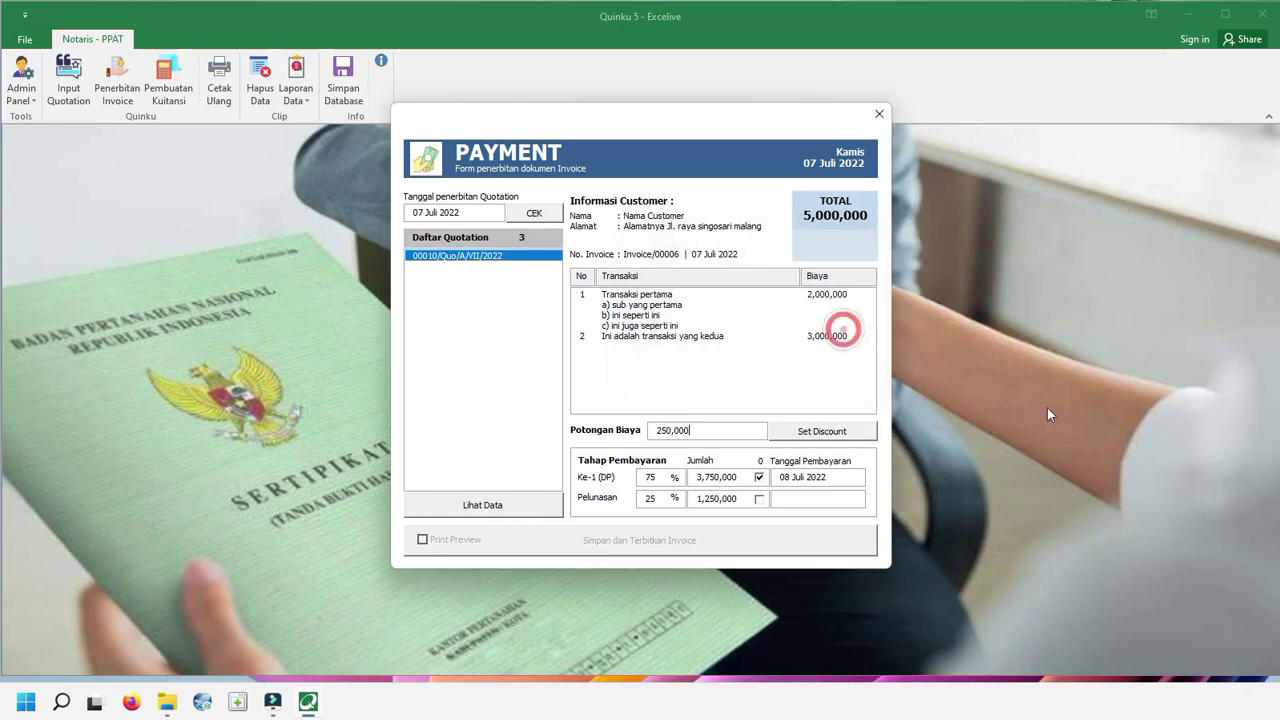
Select the Pelunasan payment stage, enable print preview, and save and issue the discounted invoice.
{"action": "left_click", "coordinate": [760, 500]}
{"action": "left_click", "coordinate": [423, 539]}
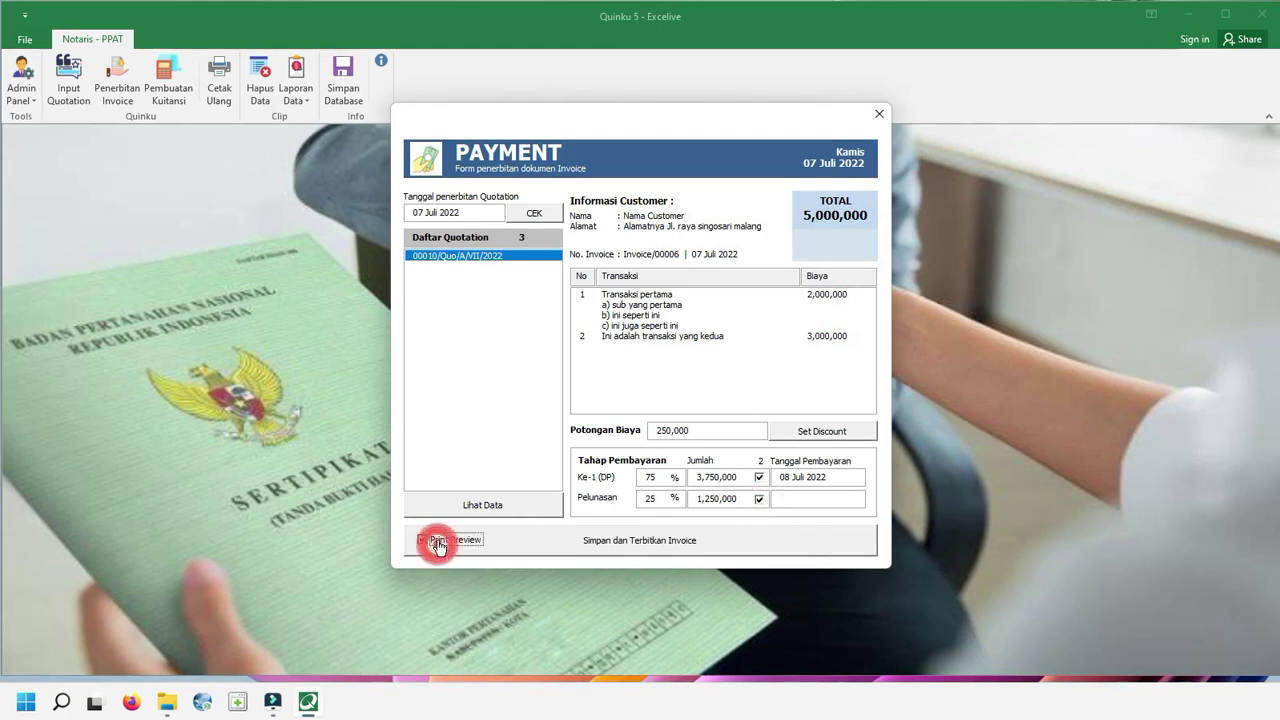
{"action": "left_click", "coordinate": [766, 541]}
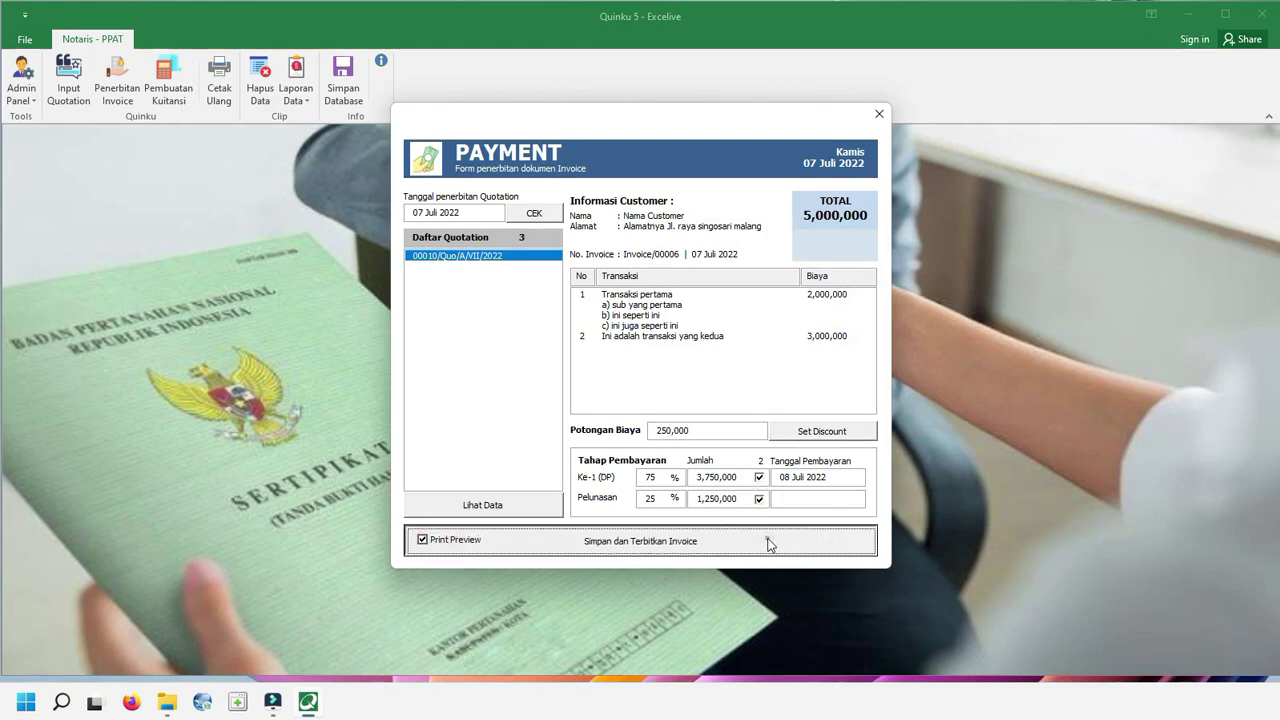
Examine the issued invoice's discount, net total, payment stages and paid status in the print preview, then close it.
{"action": "left_click", "coordinate": [820, 358]}
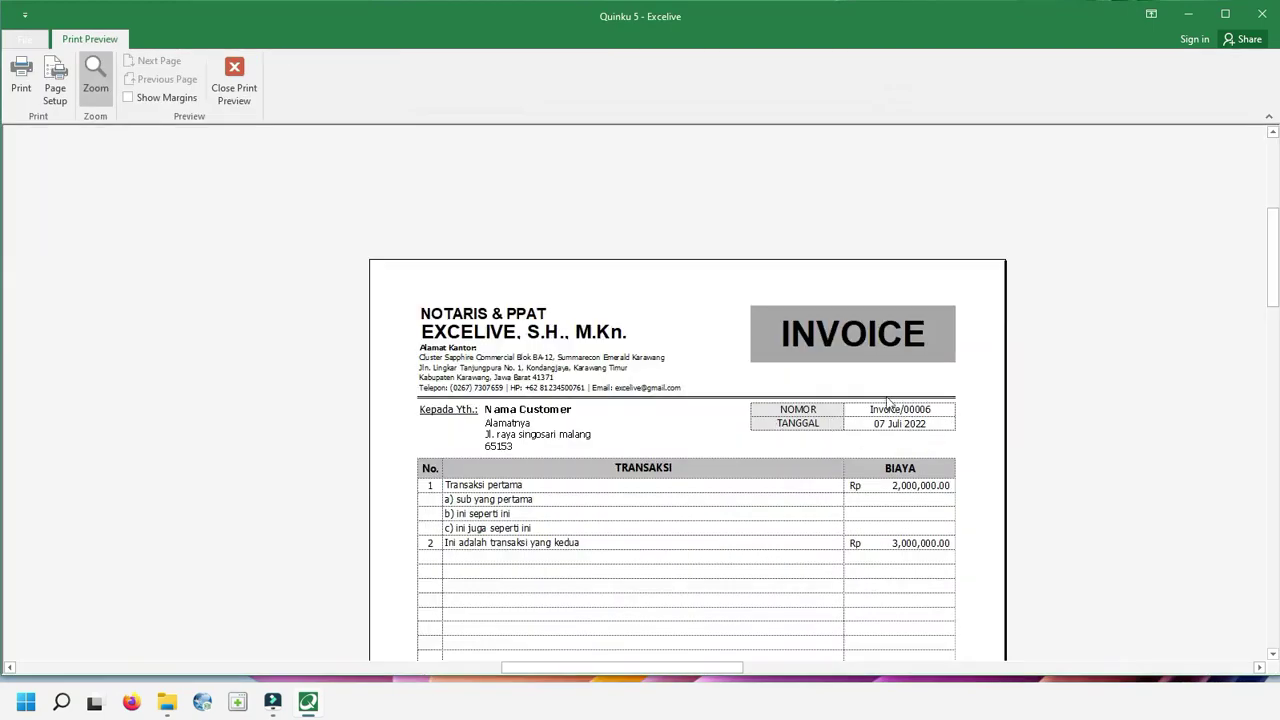
{"action": "scroll", "coordinate": [933, 418], "scroll_direction": "down", "scroll_amount": 3}
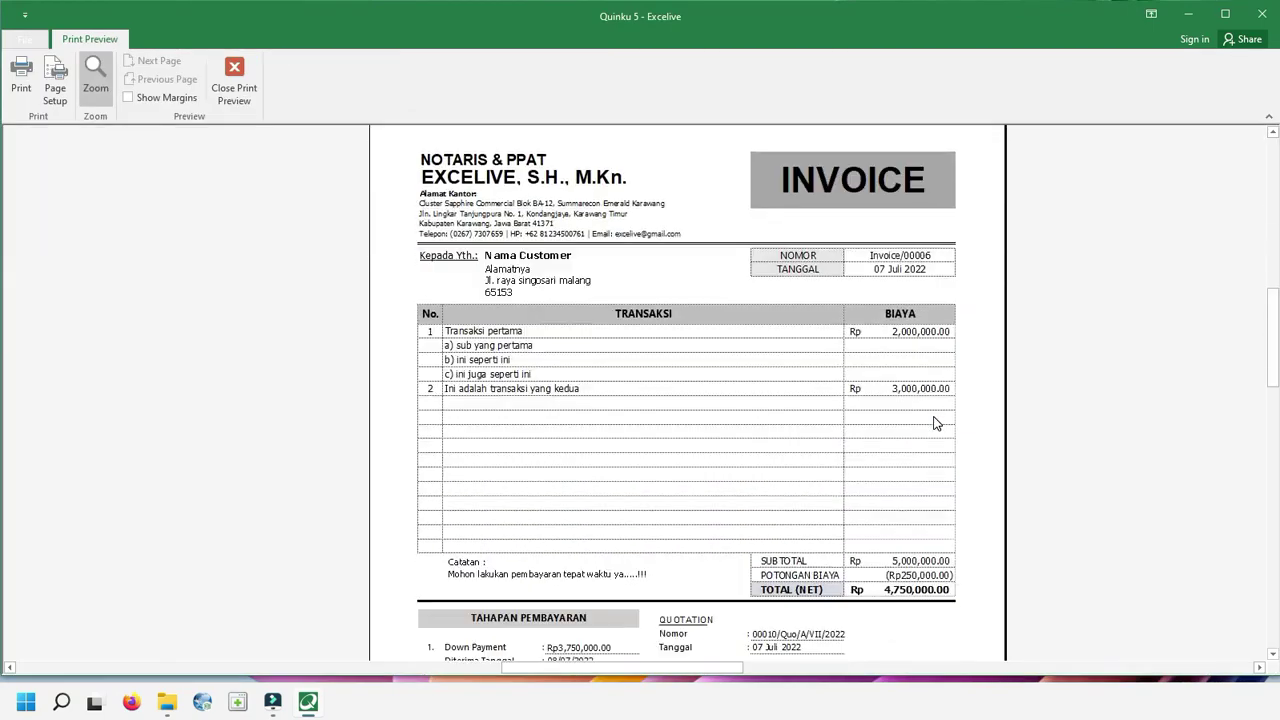
{"action": "scroll", "coordinate": [935, 423], "scroll_direction": "down", "scroll_amount": 2}
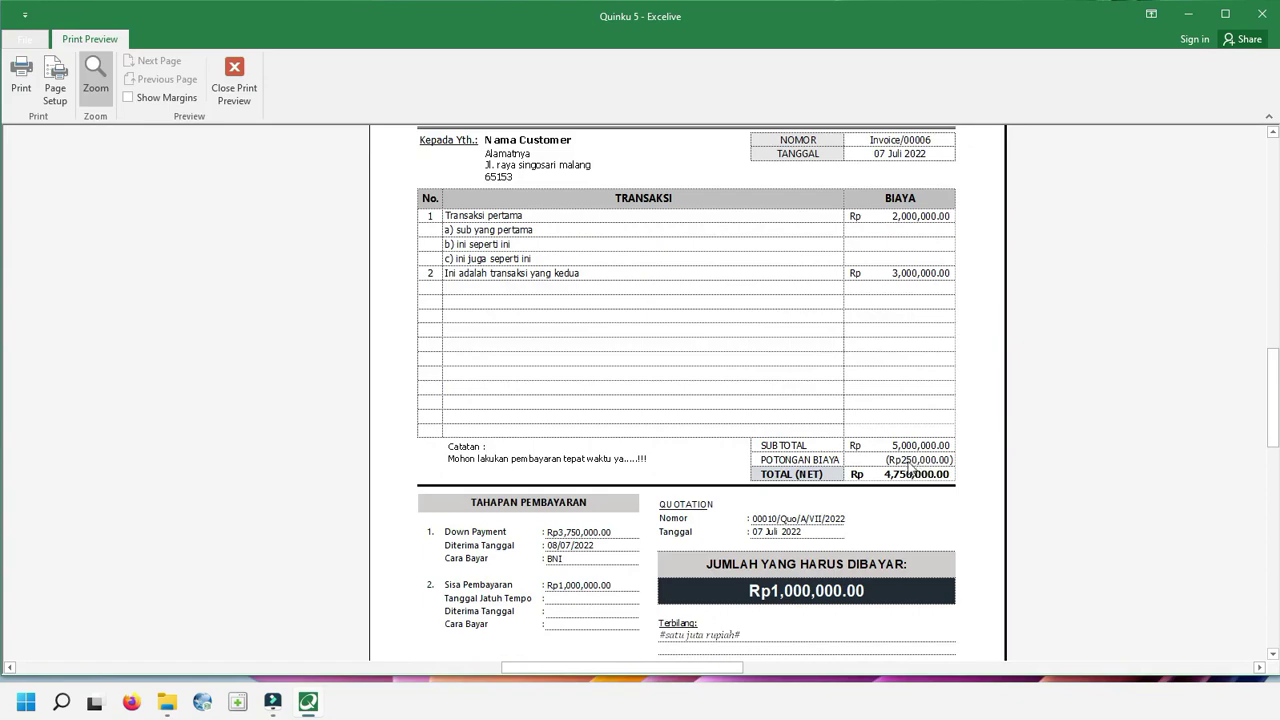
{"action": "scroll", "coordinate": [927, 468], "scroll_direction": "down", "scroll_amount": 2}
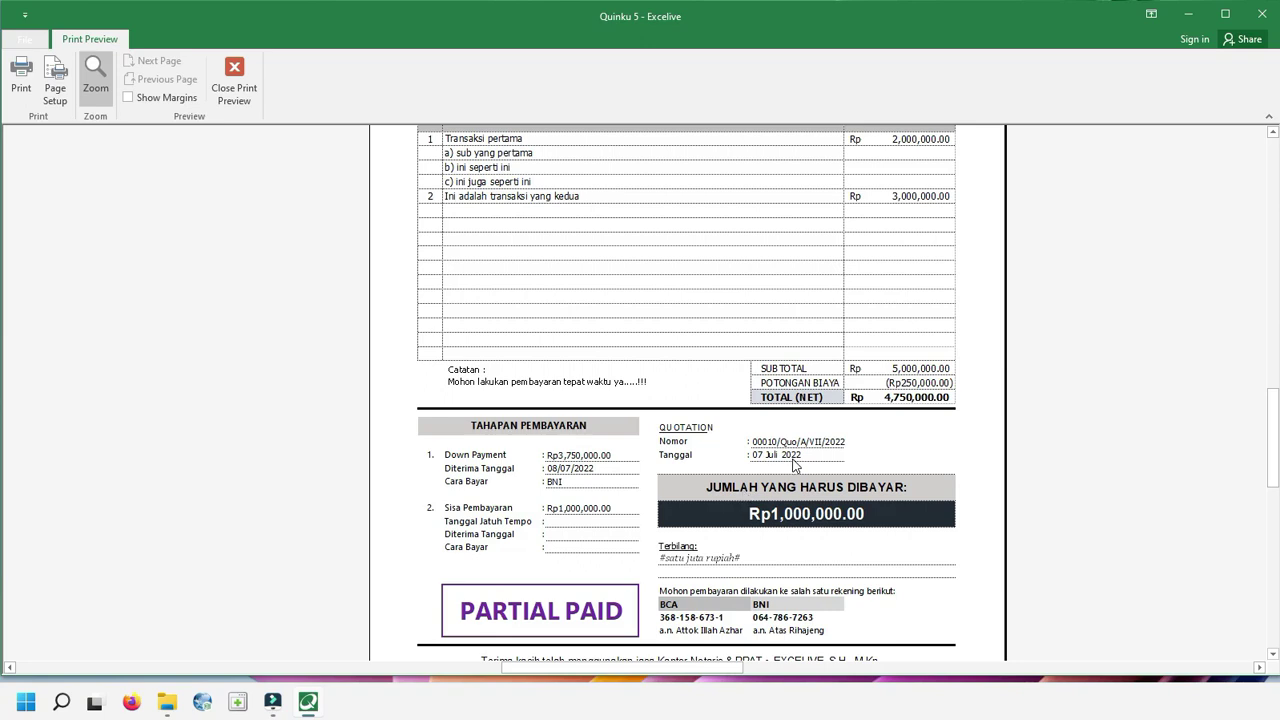
{"action": "scroll", "coordinate": [797, 465], "scroll_direction": "down", "scroll_amount": 1}
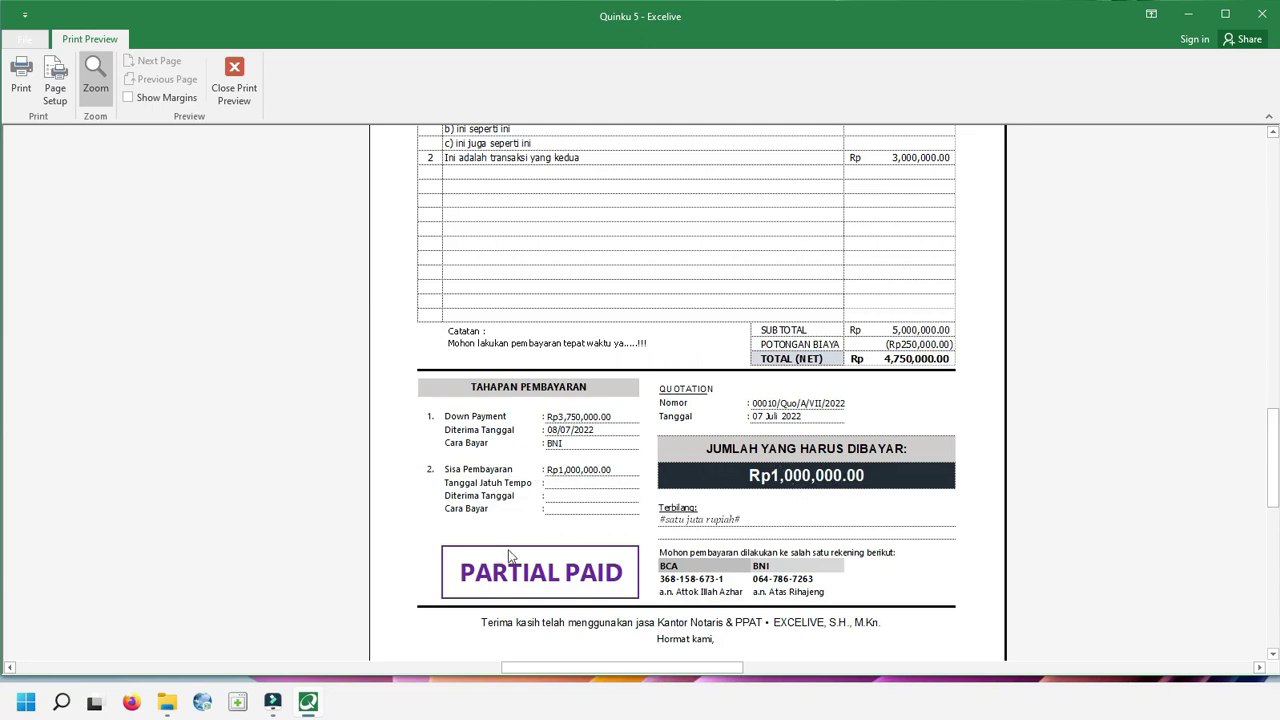
{"action": "scroll", "coordinate": [567, 570], "scroll_direction": "down", "scroll_amount": 1}
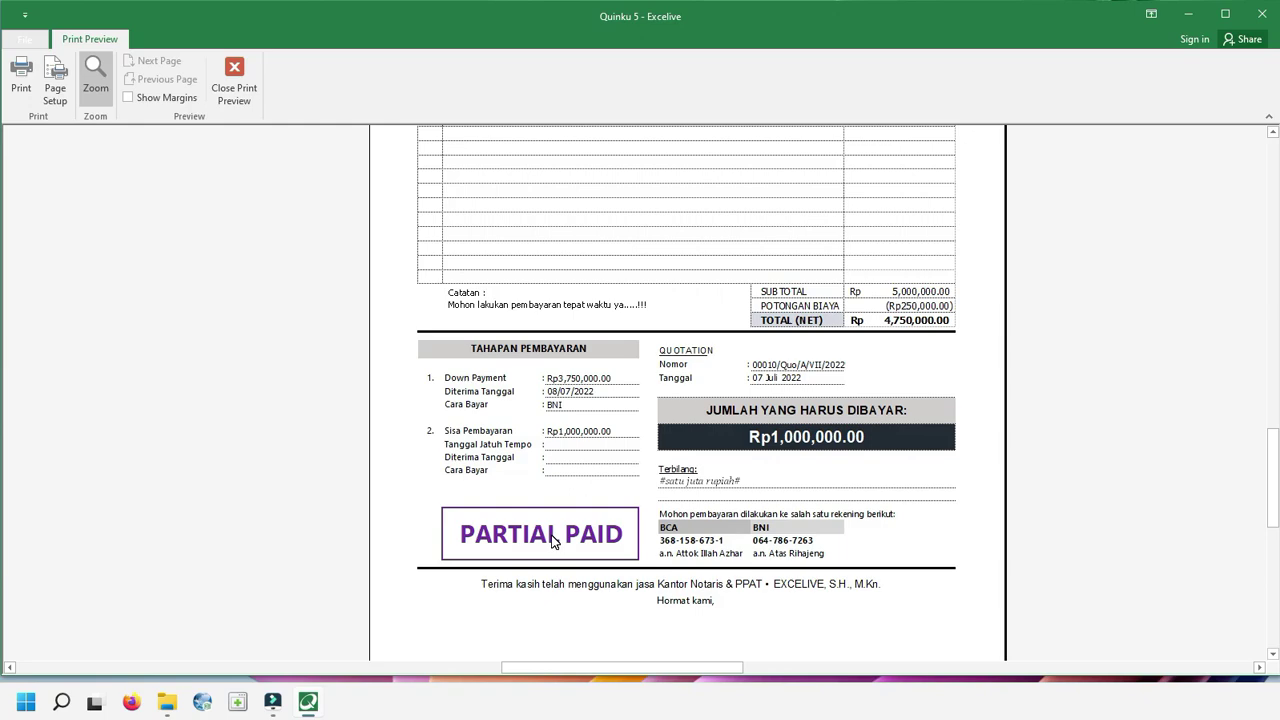
{"action": "left_click", "coordinate": [617, 349]}
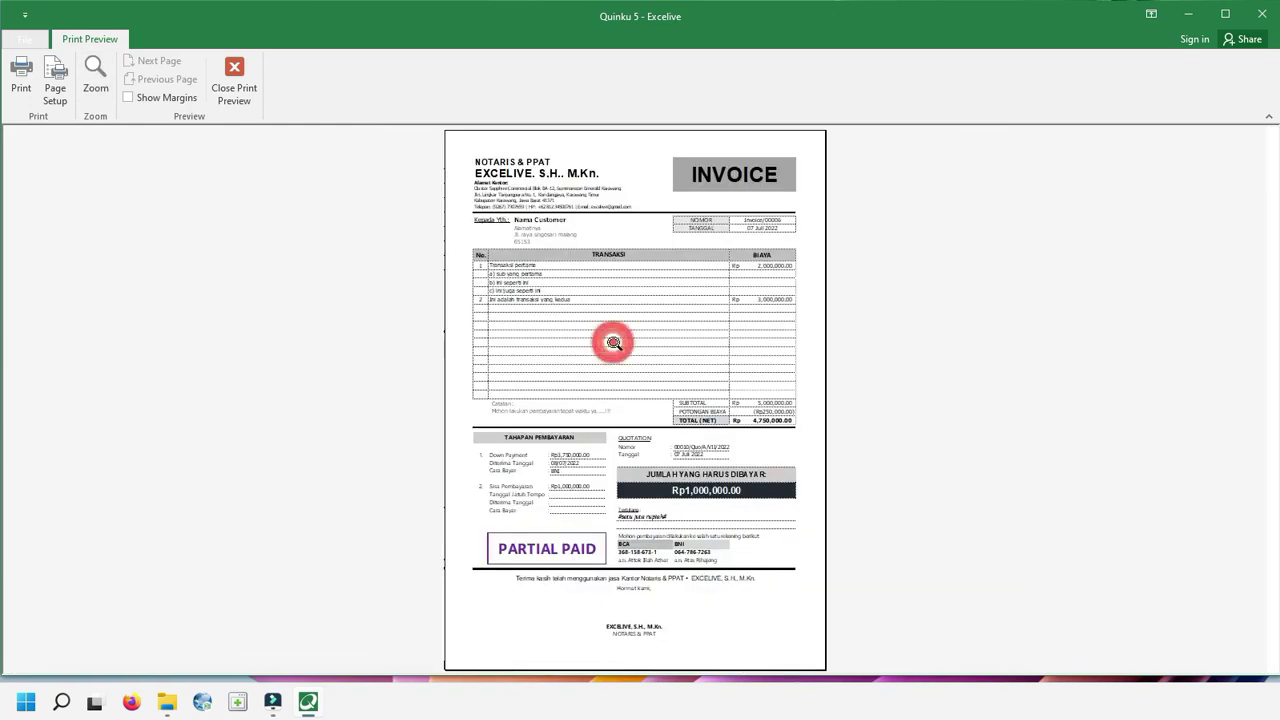
{"action": "left_click", "coordinate": [617, 405]}
{"action": "left_click", "coordinate": [617, 405]}
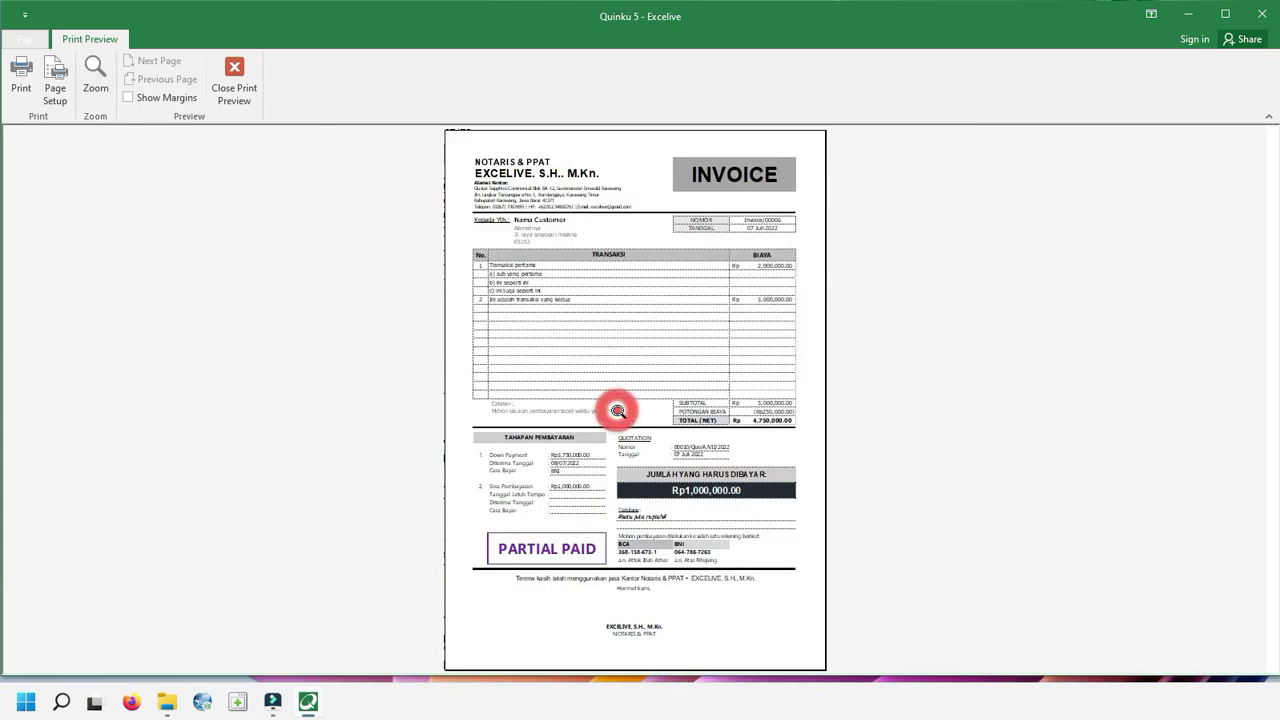
{"action": "left_click", "coordinate": [522, 208]}
{"action": "left_click", "coordinate": [625, 401]}
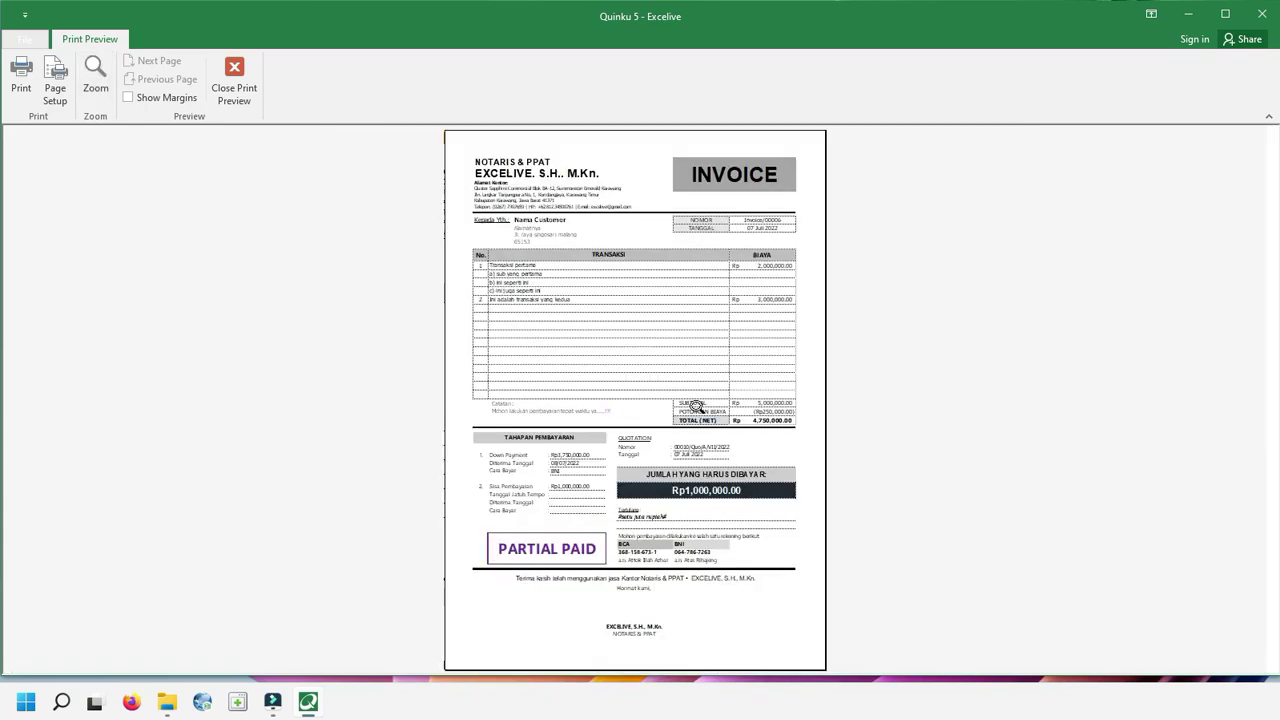
{"action": "left_click", "coordinate": [658, 400]}
{"action": "left_click", "coordinate": [235, 88]}
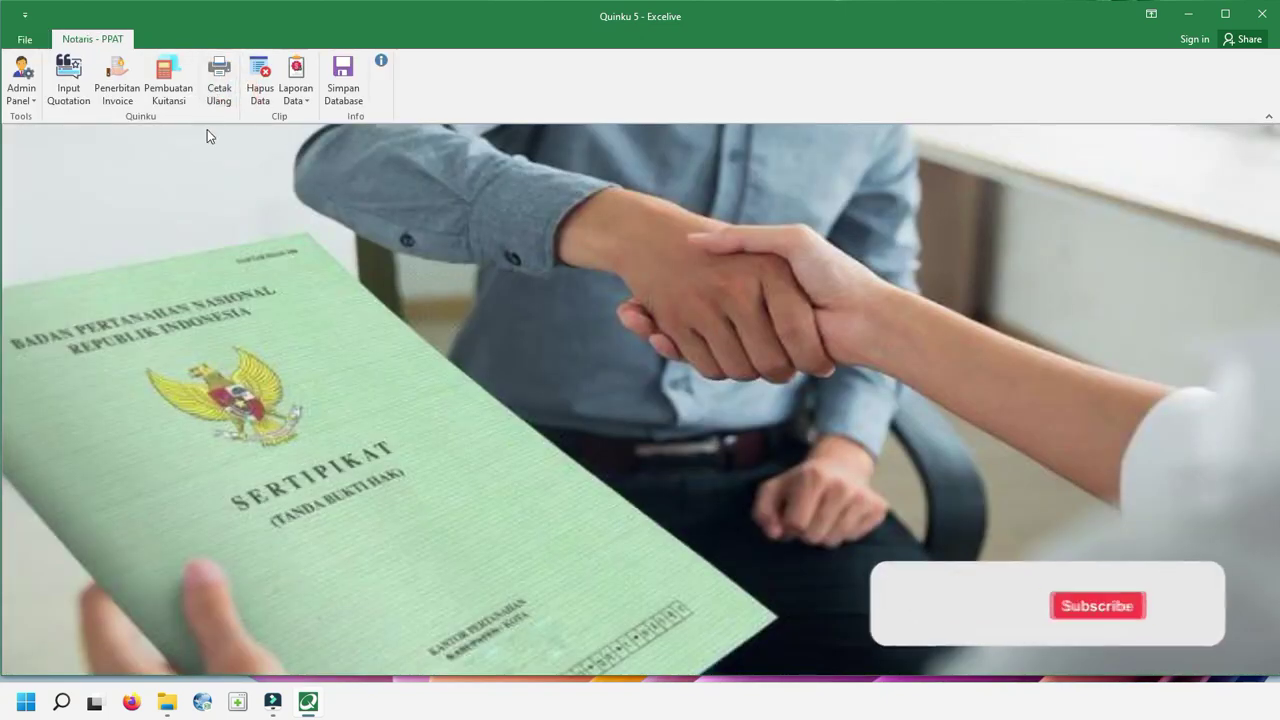
Open the receipt form, list the invoices of 07 Juli 2022 and load the first listed invoice.
{"action": "left_click", "coordinate": [166, 80]}
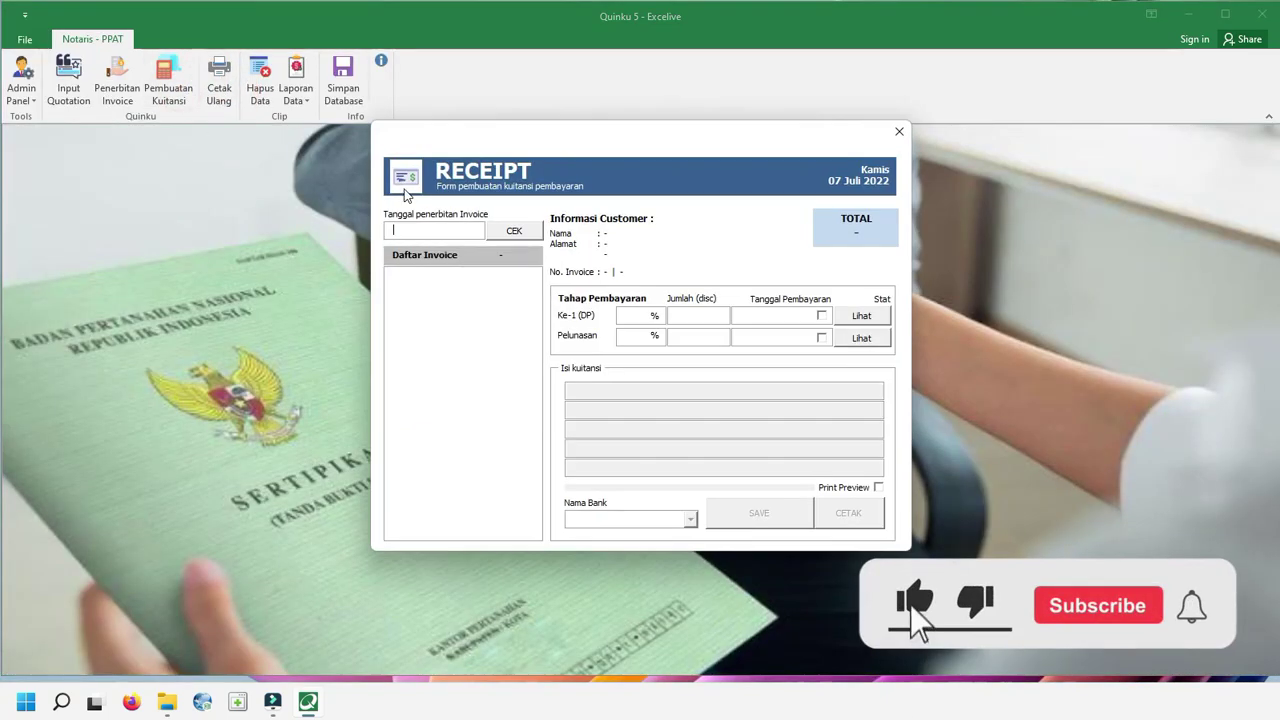
{"action": "left_click", "coordinate": [425, 230]}
{"action": "left_click", "coordinate": [665, 56]}
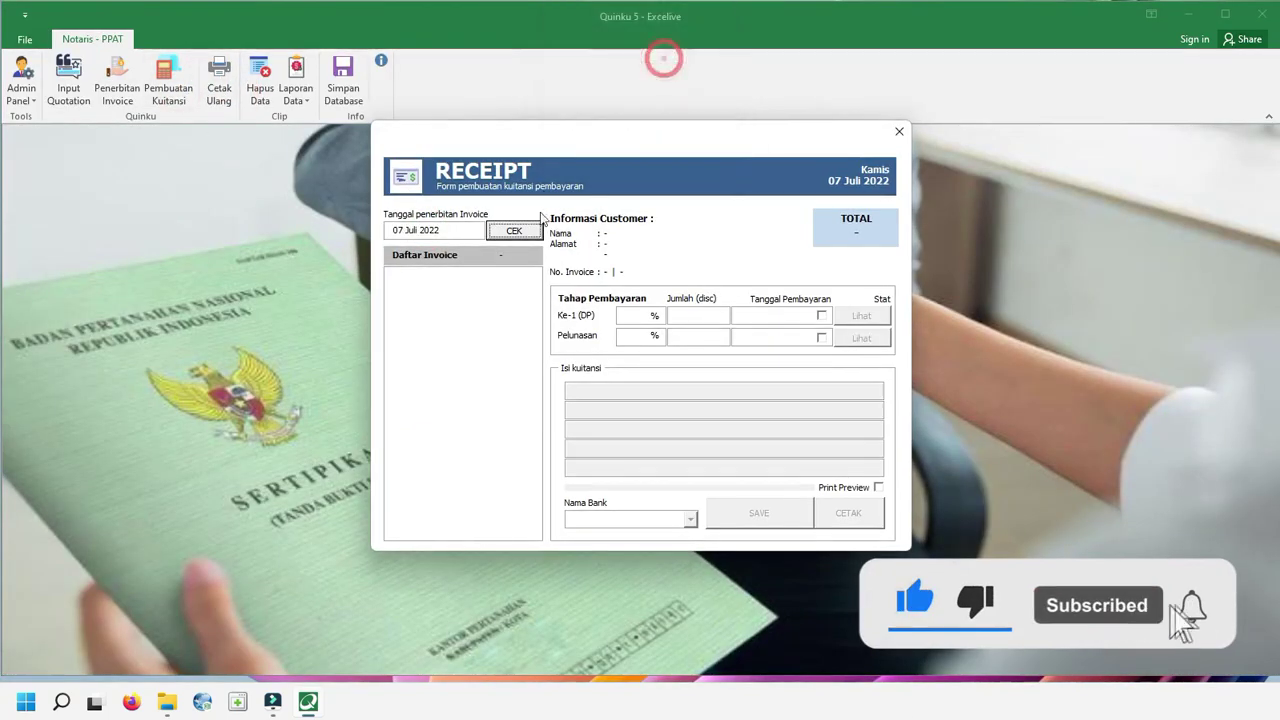
{"action": "left_click", "coordinate": [514, 230]}
{"action": "left_click", "coordinate": [448, 273]}
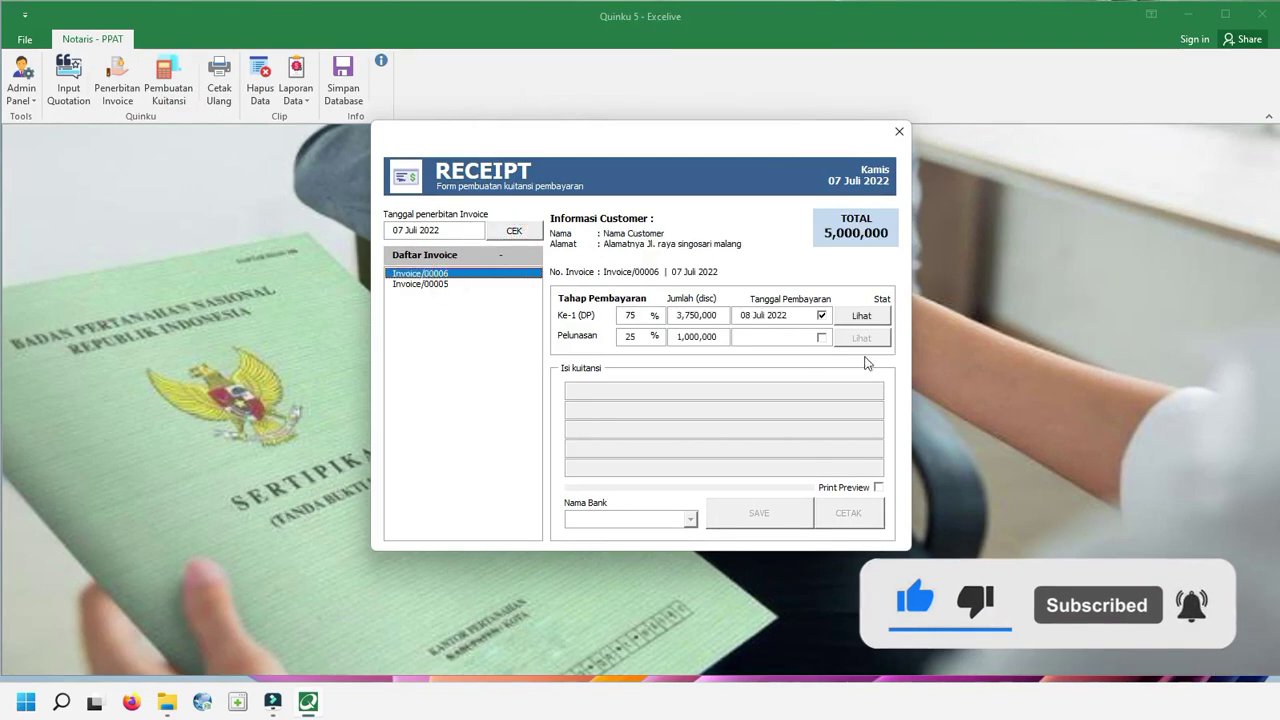
Record the Pelunasan payment on 07 Juli 2022 with the description "lunas ya..." and bank BCA, and save the receipt.
{"action": "left_click", "coordinate": [822, 338]}
{"action": "left_click", "coordinate": [665, 56]}
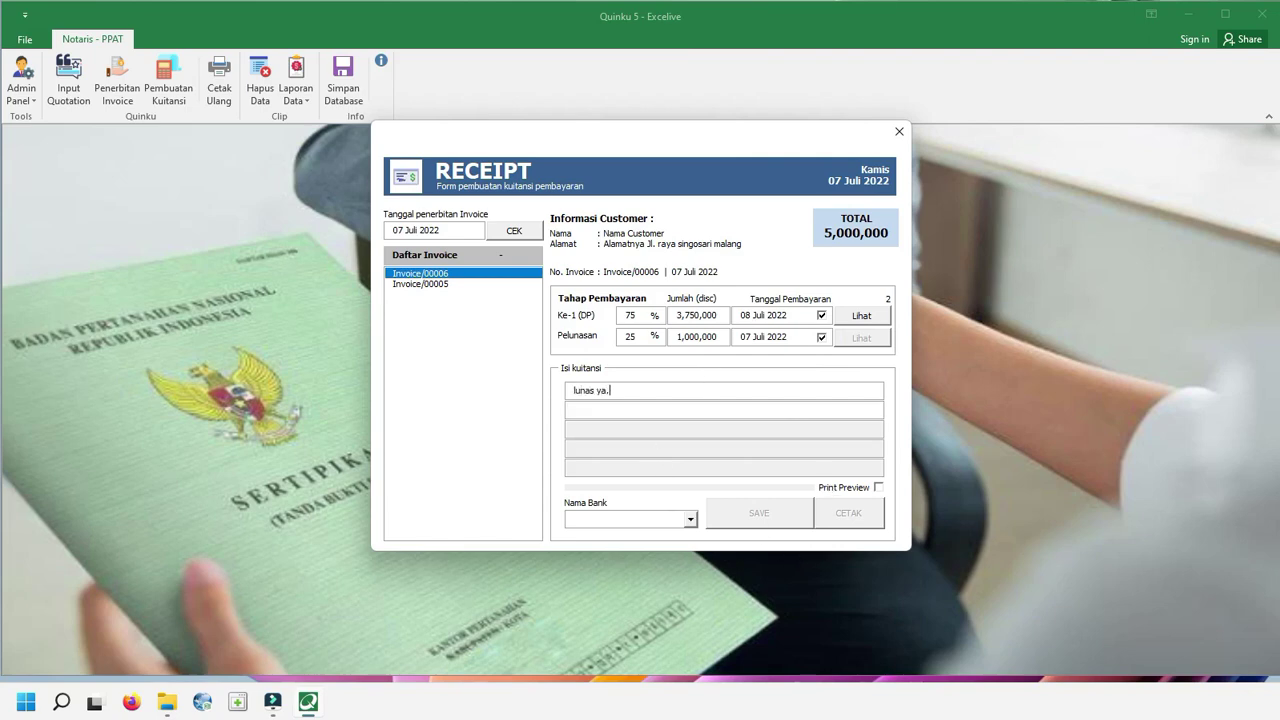
{"action": "left_click", "coordinate": [690, 519]}
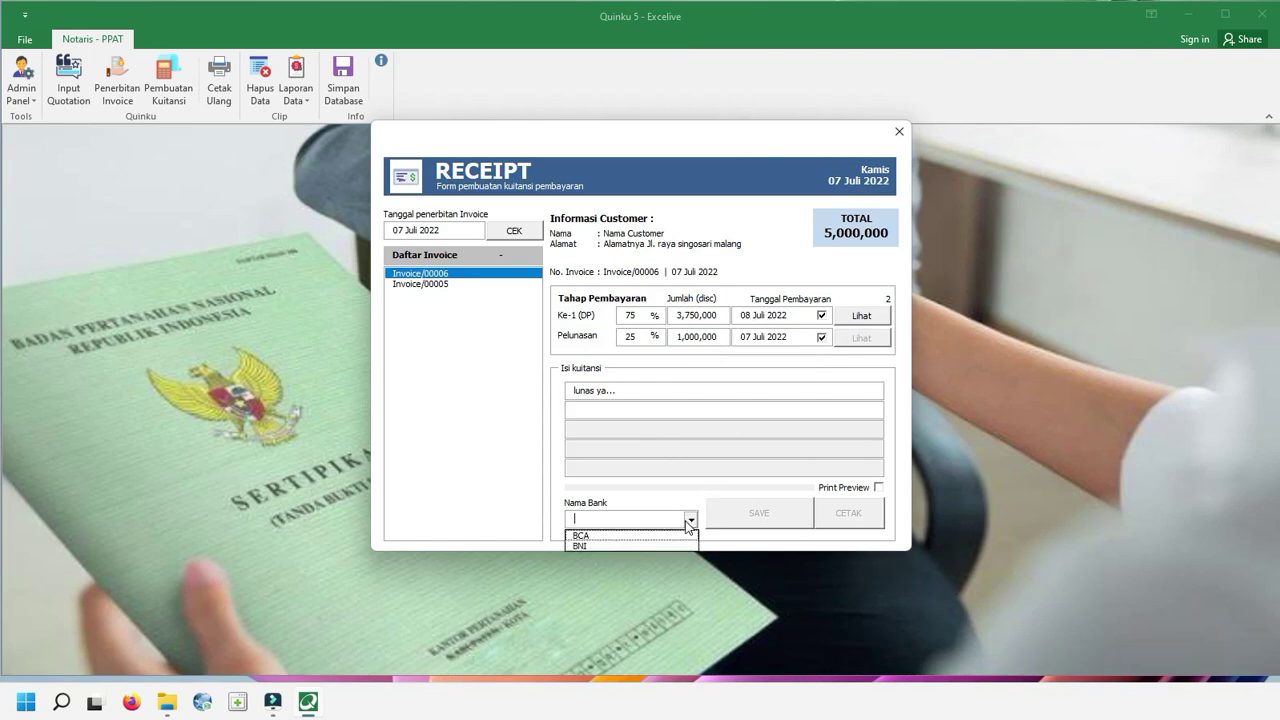
{"action": "left_click", "coordinate": [628, 540]}
{"action": "left_click", "coordinate": [783, 514]}
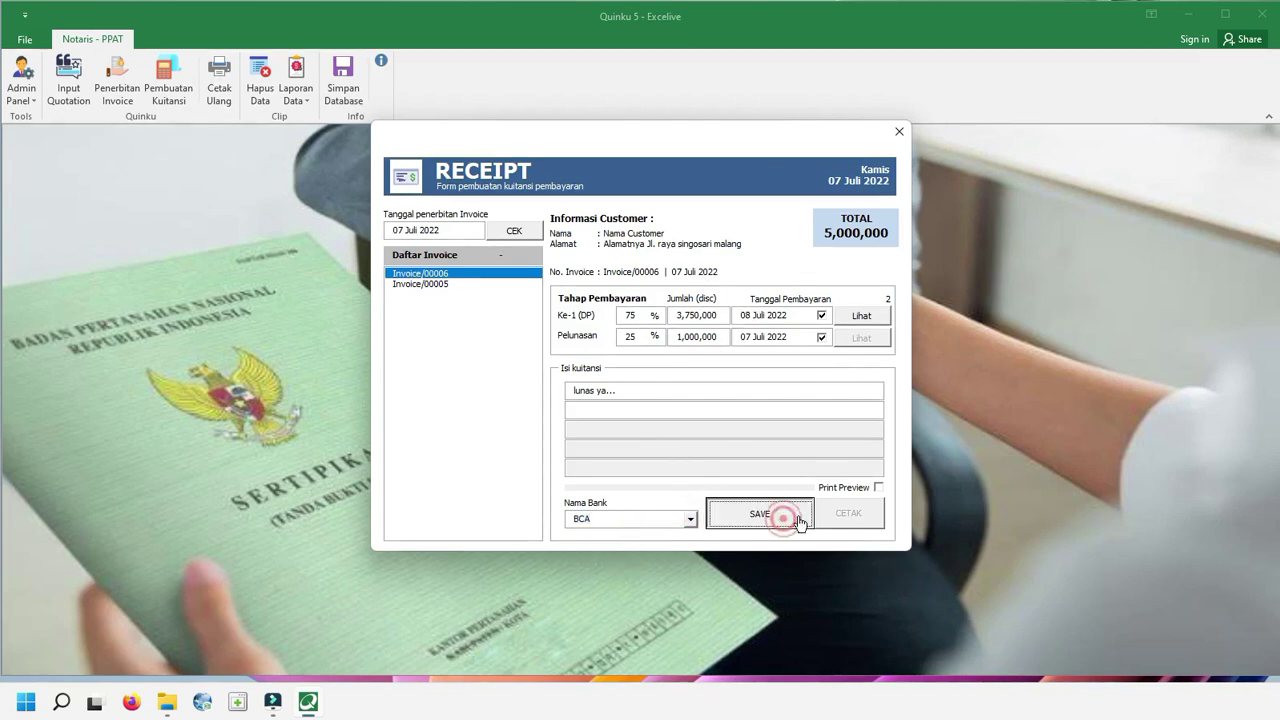
Check the payment stages of both listed invoices in the receipt form and close the form.
{"action": "left_click", "coordinate": [450, 286]}
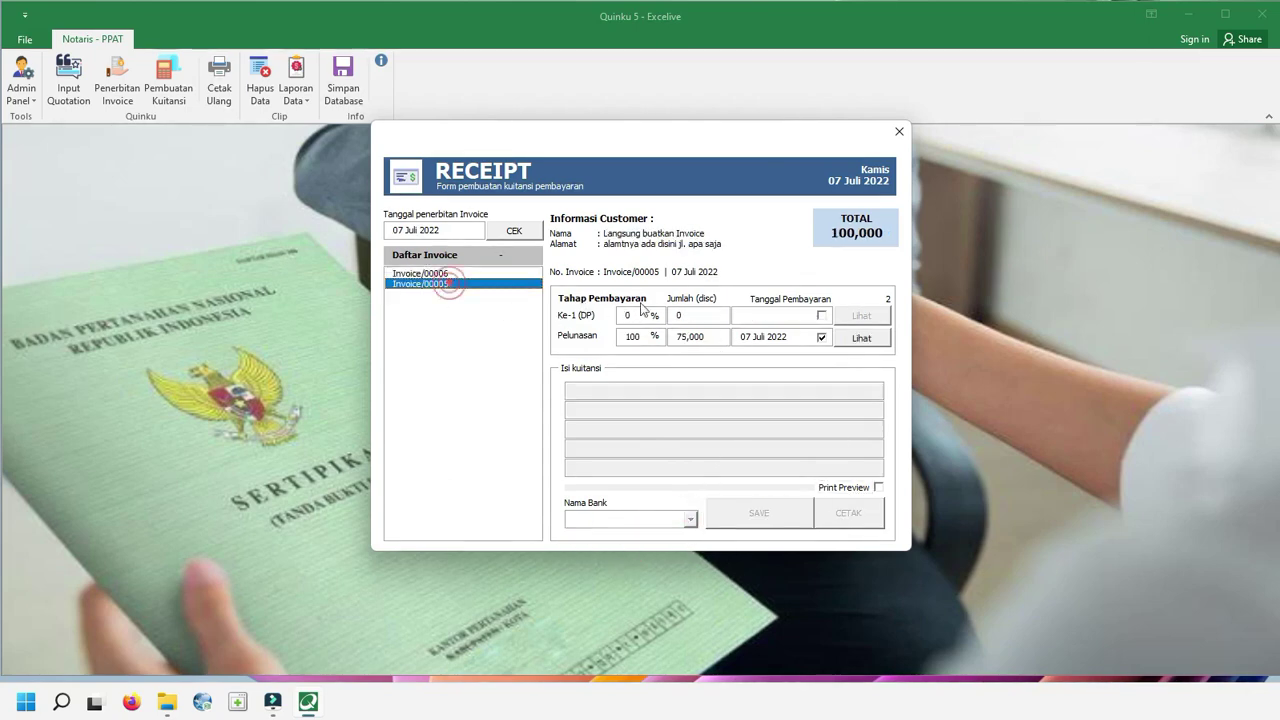
{"action": "left_click", "coordinate": [428, 273]}
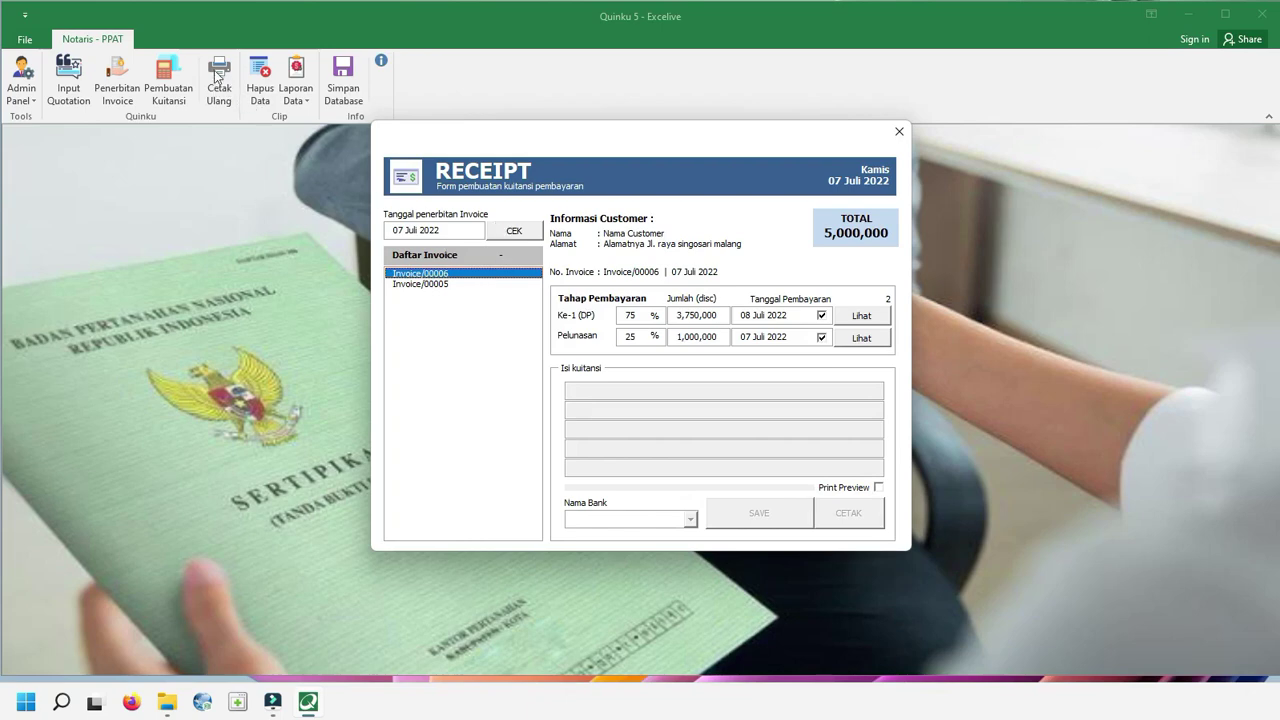
{"action": "left_click", "coordinate": [899, 131]}
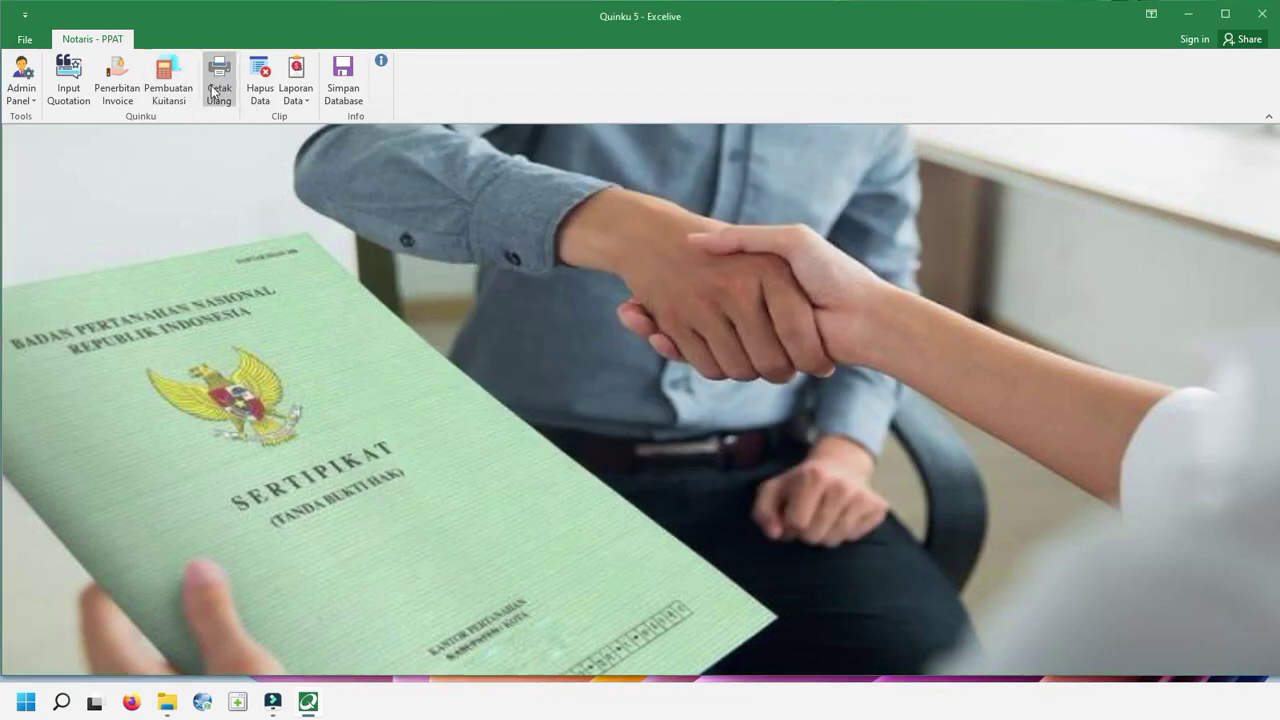
Open the reprint form, set the document date to 07 Juli 2022 and try to search for Kuitansi documents.
{"action": "left_click", "coordinate": [222, 95]}
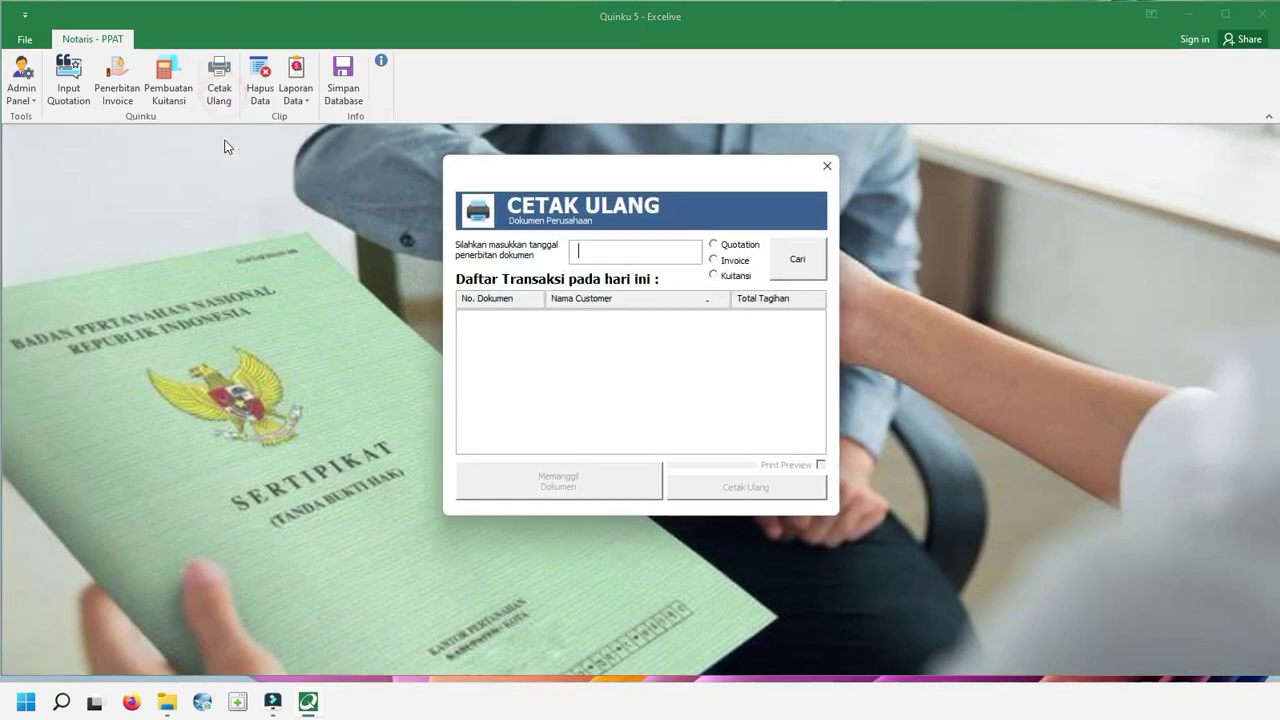
{"action": "left_click", "coordinate": [714, 275]}
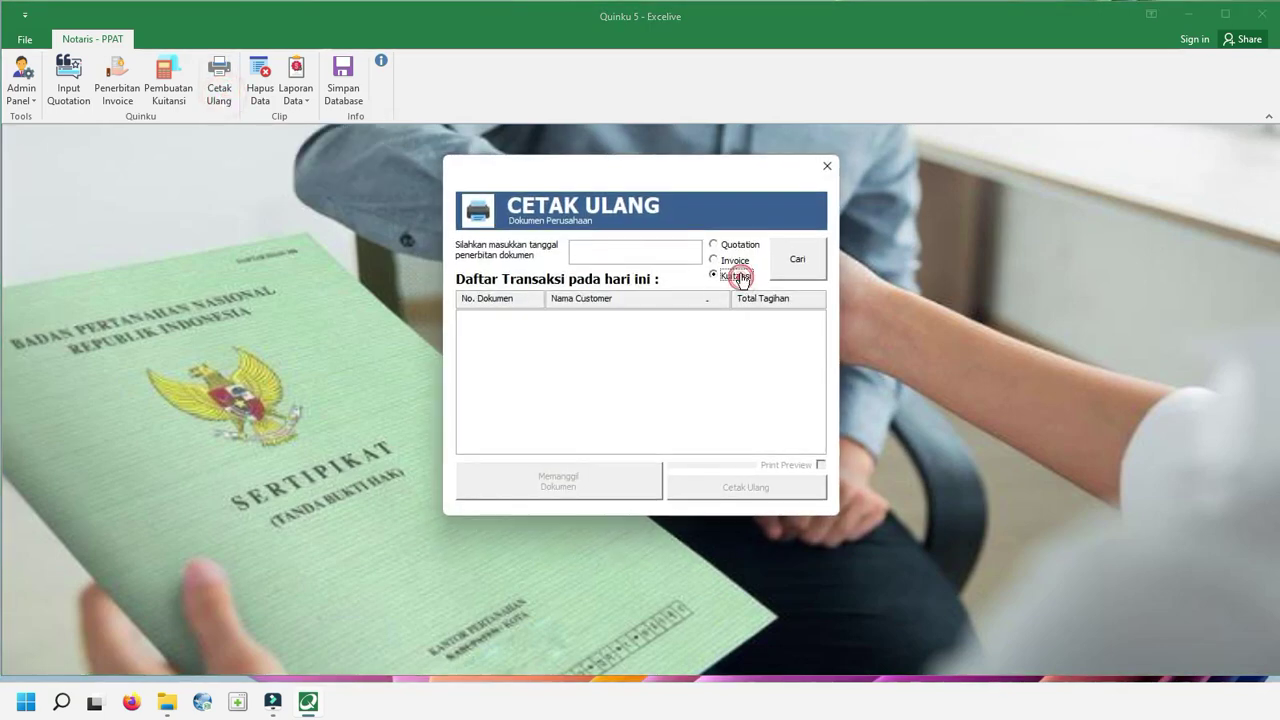
{"action": "left_click", "coordinate": [630, 253]}
{"action": "left_click", "coordinate": [665, 56]}
{"action": "left_click", "coordinate": [736, 276]}
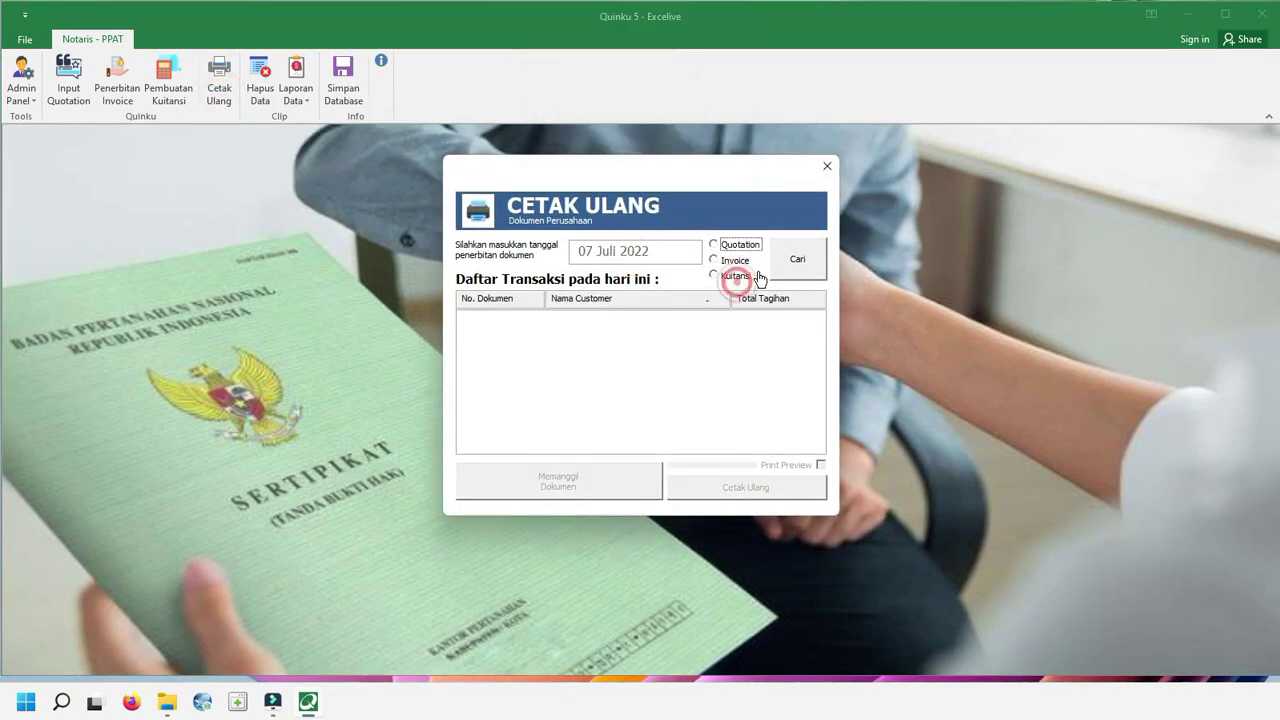
{"action": "left_click_drag", "start_coordinate": [803, 249], "coordinate": [869, 264]}
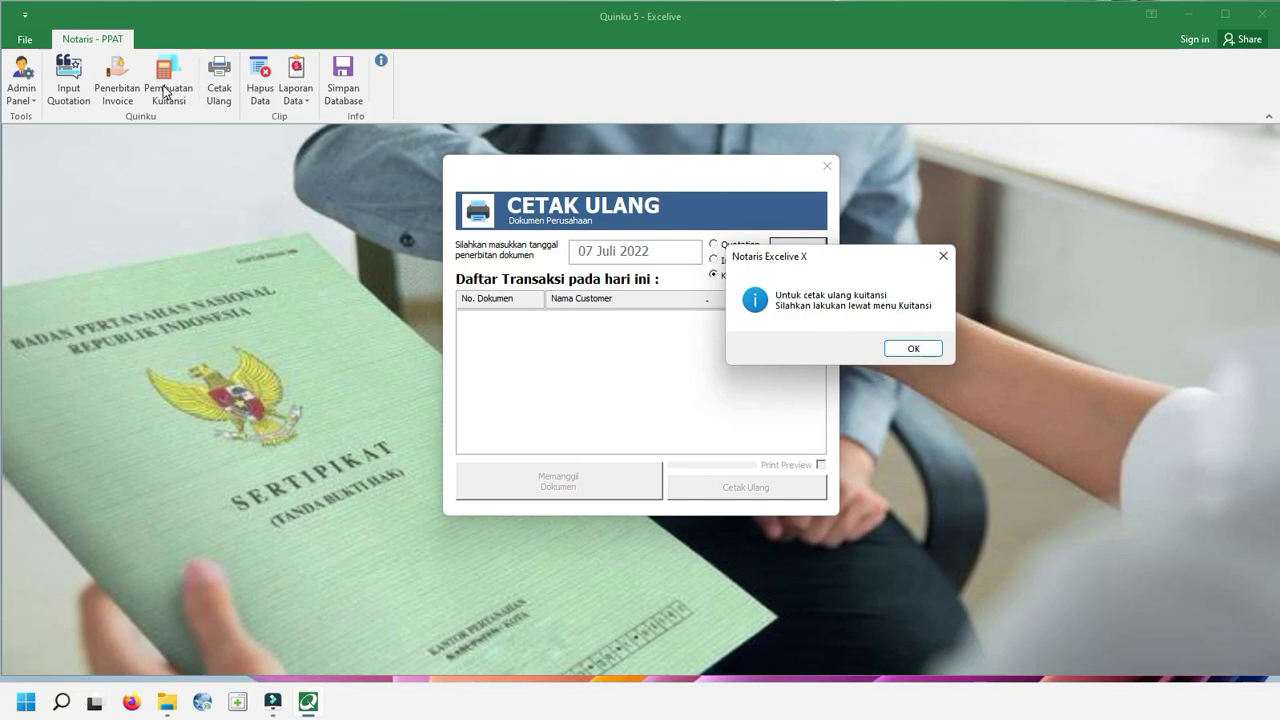
{"action": "left_click", "coordinate": [943, 256]}
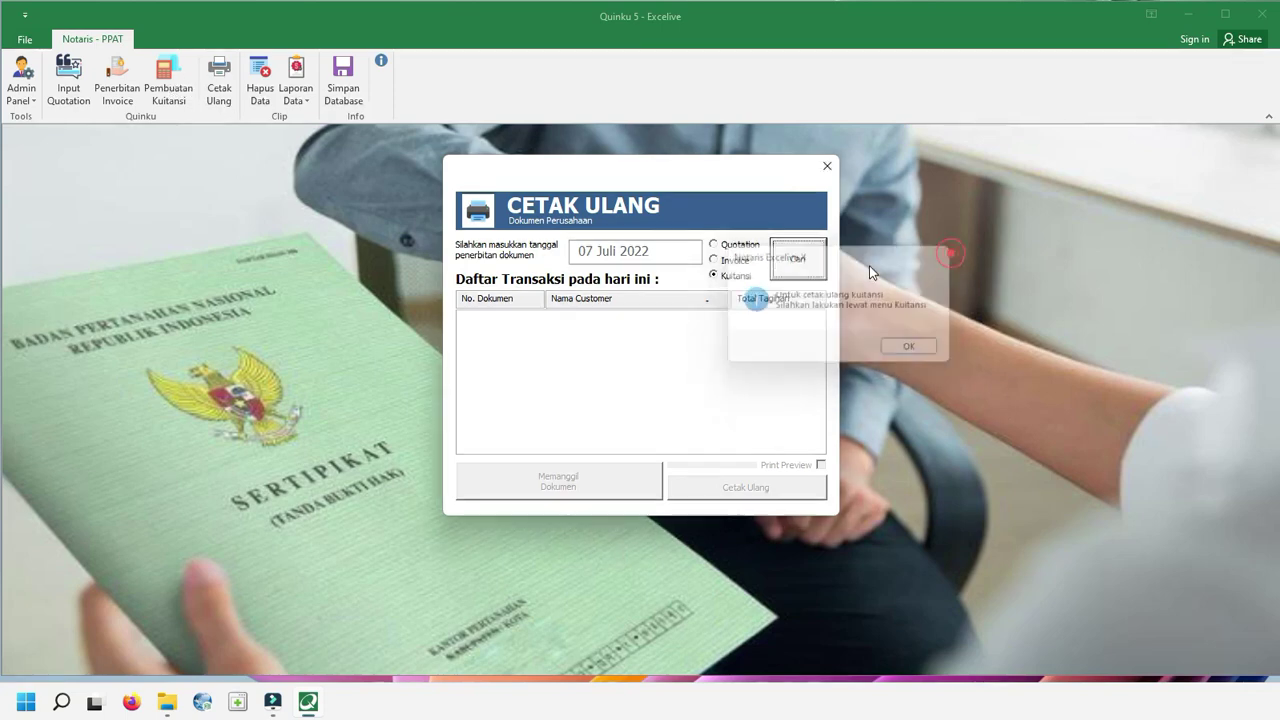
Search the Invoice documents of that date and call up the 5,000,000 invoice.
{"action": "left_click", "coordinate": [730, 246]}
{"action": "left_click", "coordinate": [738, 261]}
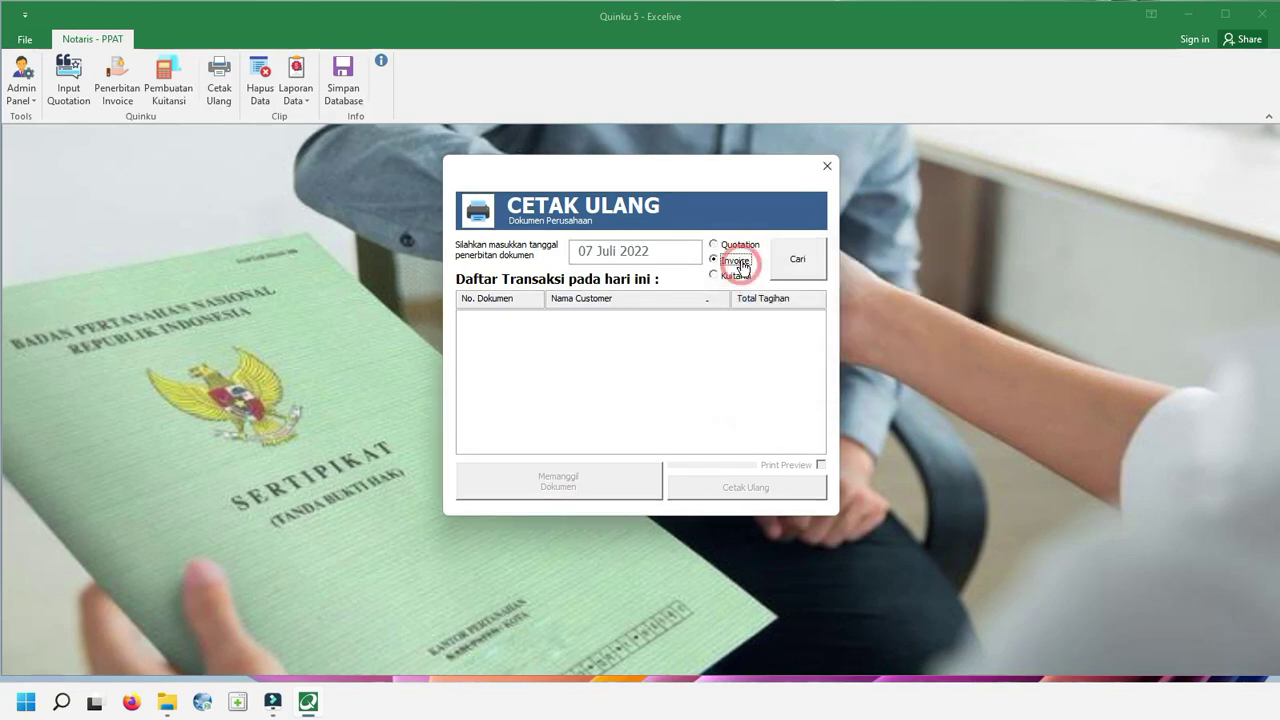
{"action": "left_click", "coordinate": [798, 260]}
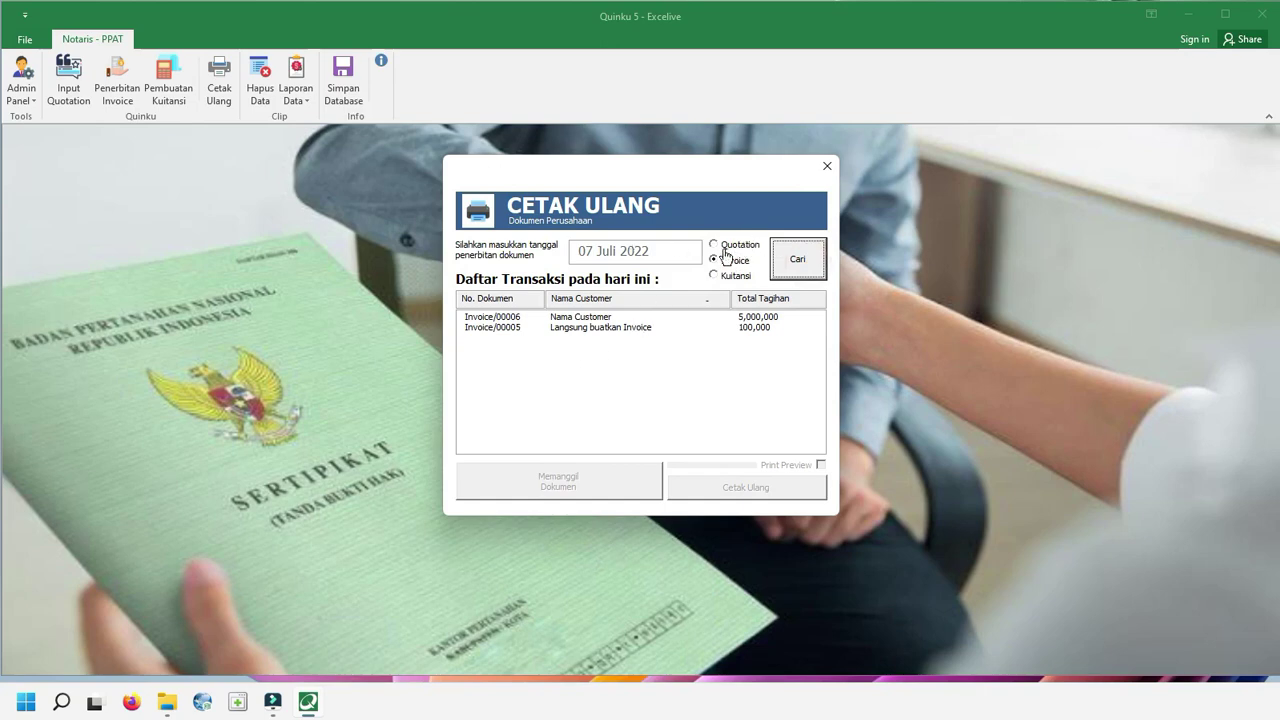
{"action": "left_click", "coordinate": [656, 328]}
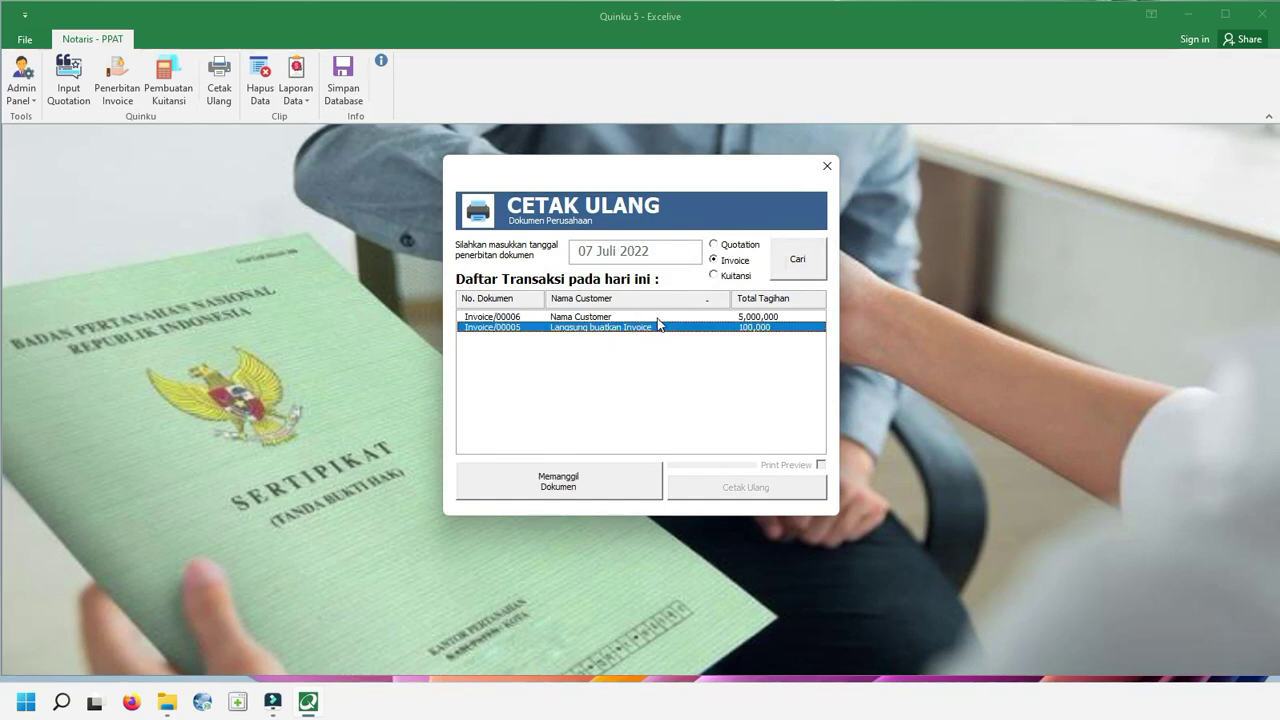
{"action": "left_click", "coordinate": [654, 316]}
{"action": "left_click", "coordinate": [610, 485]}
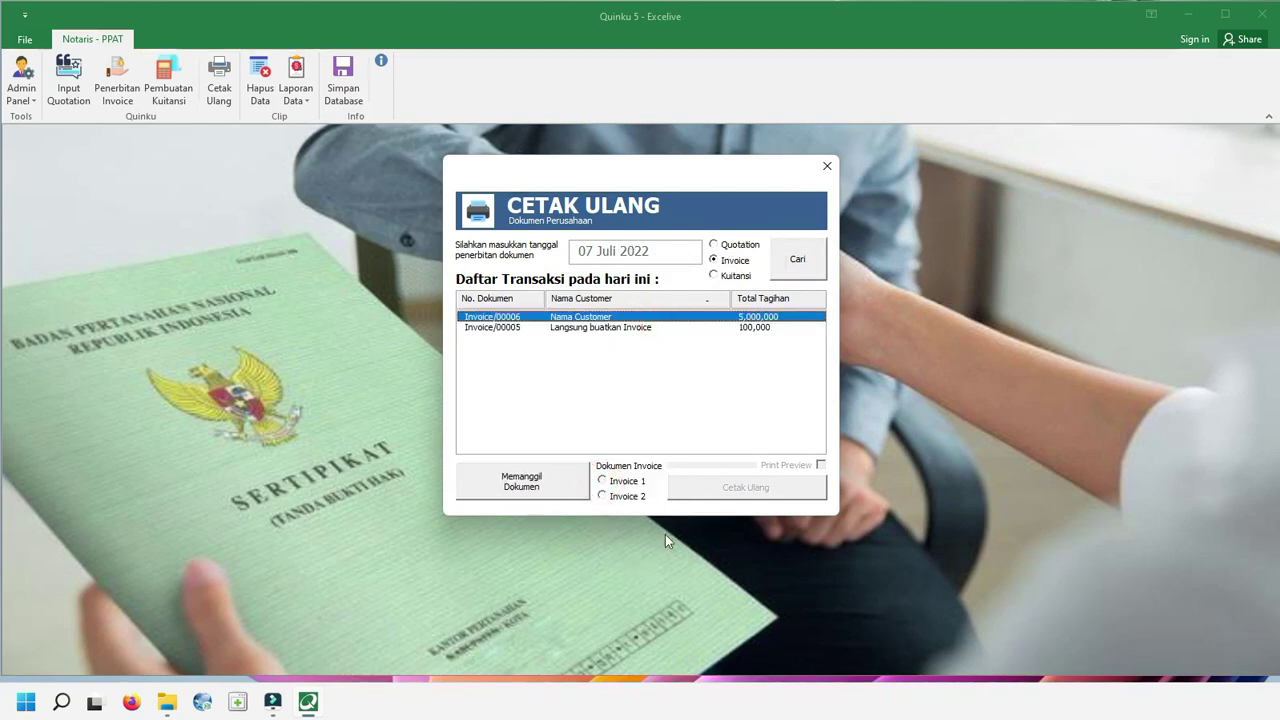
Reprint the Invoice 2 document with print preview enabled, view the whole page and close the preview.
{"action": "left_click", "coordinate": [642, 482]}
{"action": "left_click", "coordinate": [632, 495]}
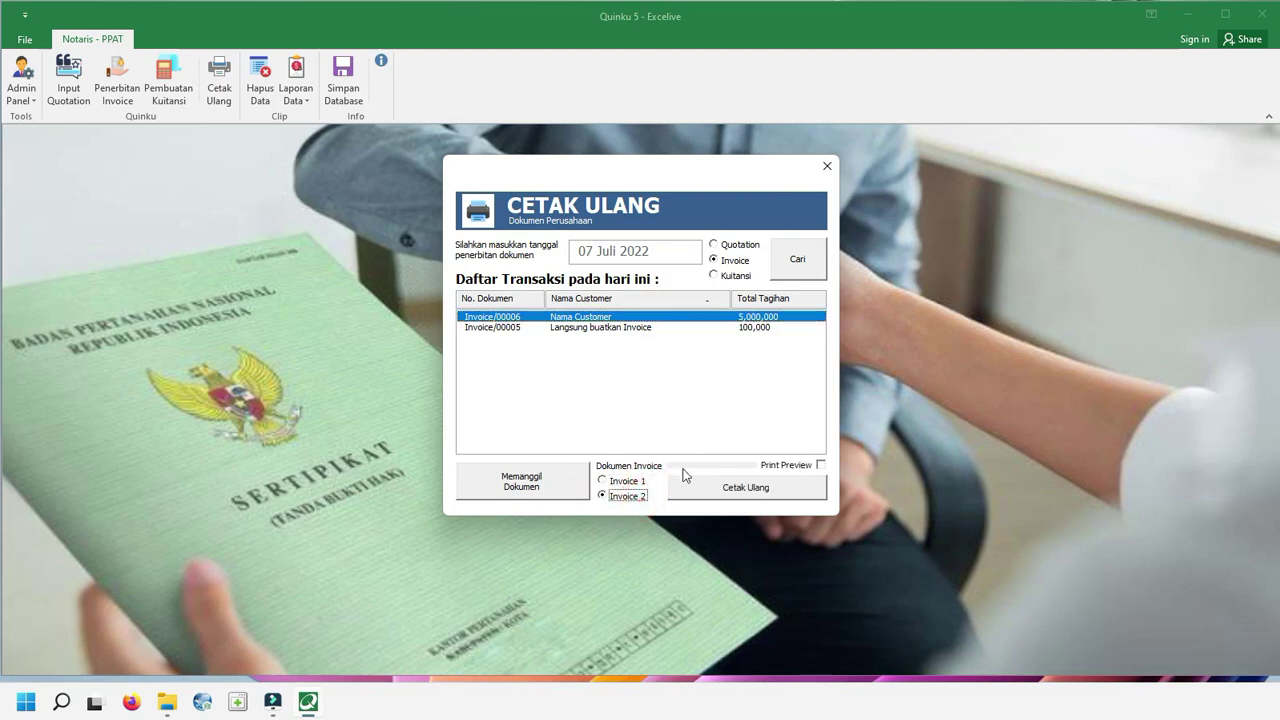
{"action": "left_click", "coordinate": [634, 484]}
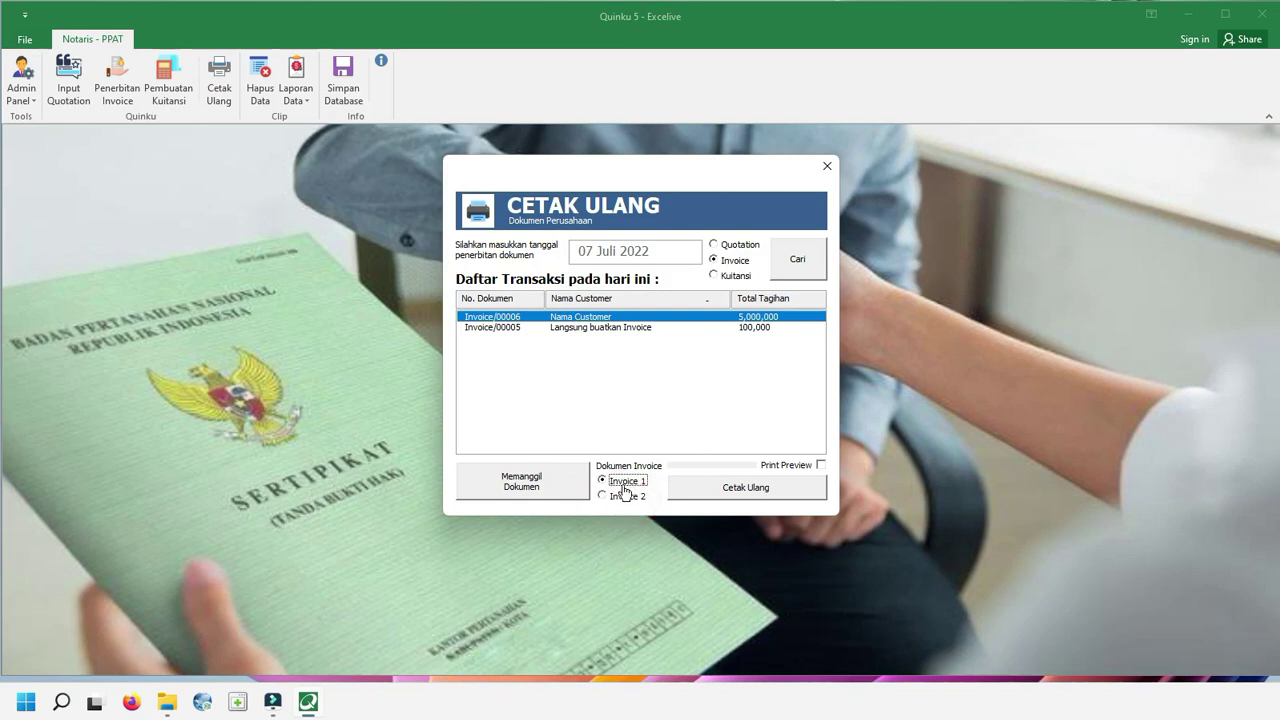
{"action": "left_click", "coordinate": [628, 496]}
{"action": "left_click", "coordinate": [798, 470]}
{"action": "left_click", "coordinate": [771, 494]}
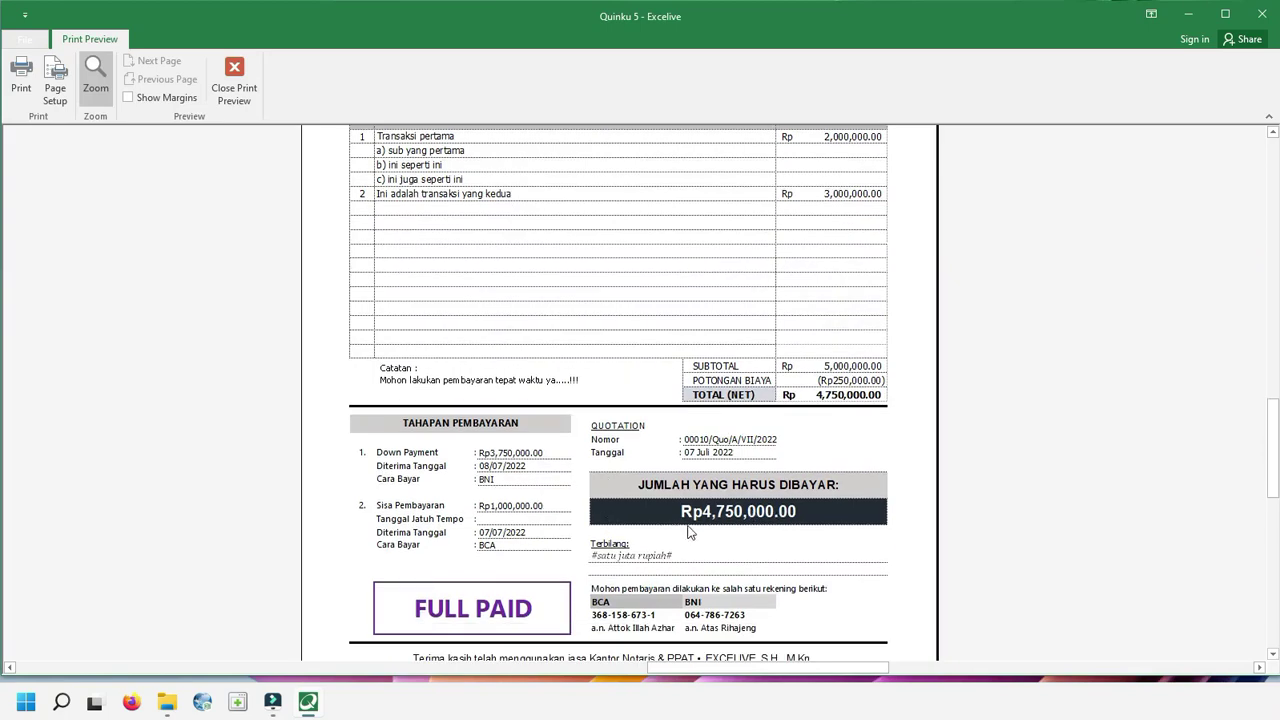
{"action": "left_click", "coordinate": [690, 525]}
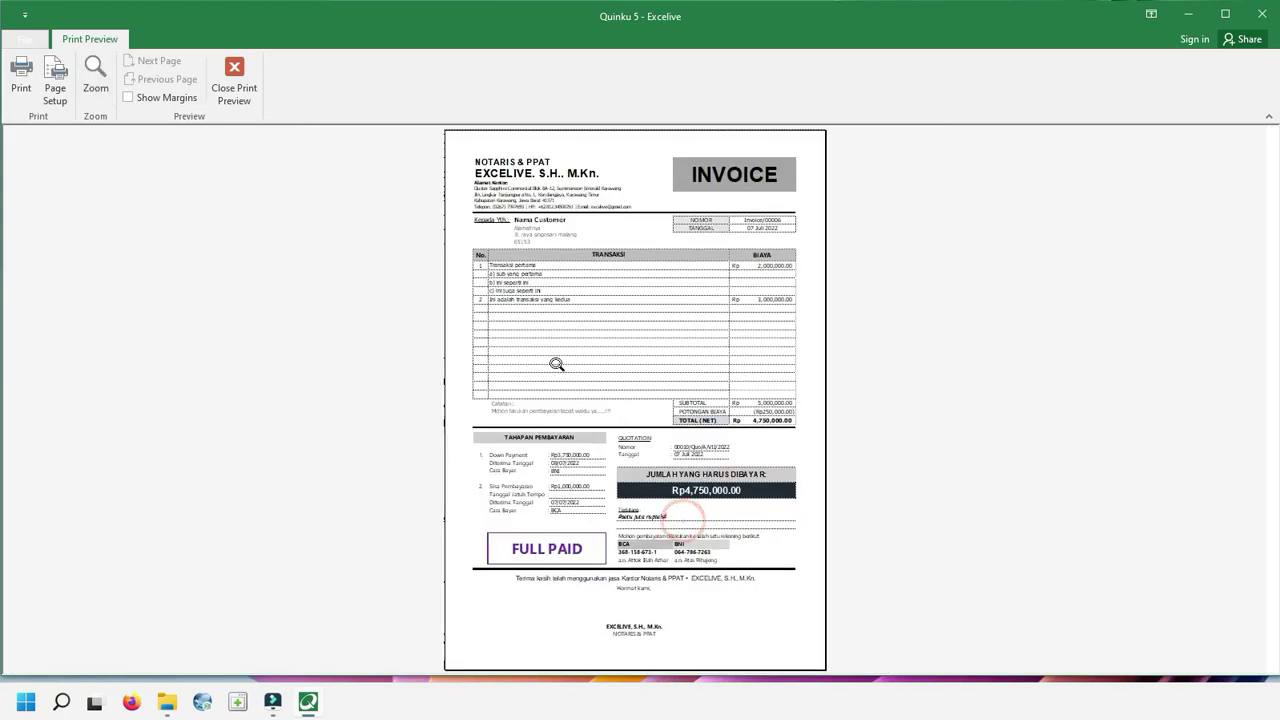
{"action": "left_click", "coordinate": [250, 85]}
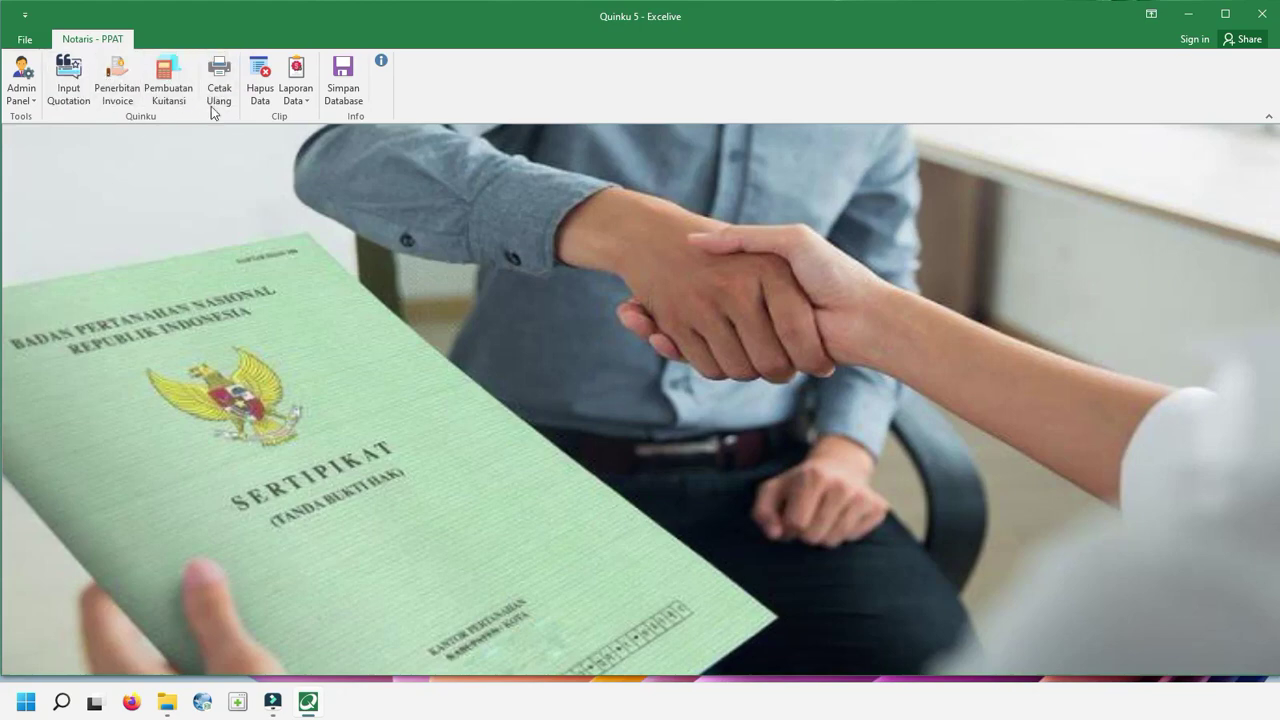
Open the data deletion form and list the Quotation documents issued on 07 Juli 2022.
{"action": "left_click", "coordinate": [260, 92]}
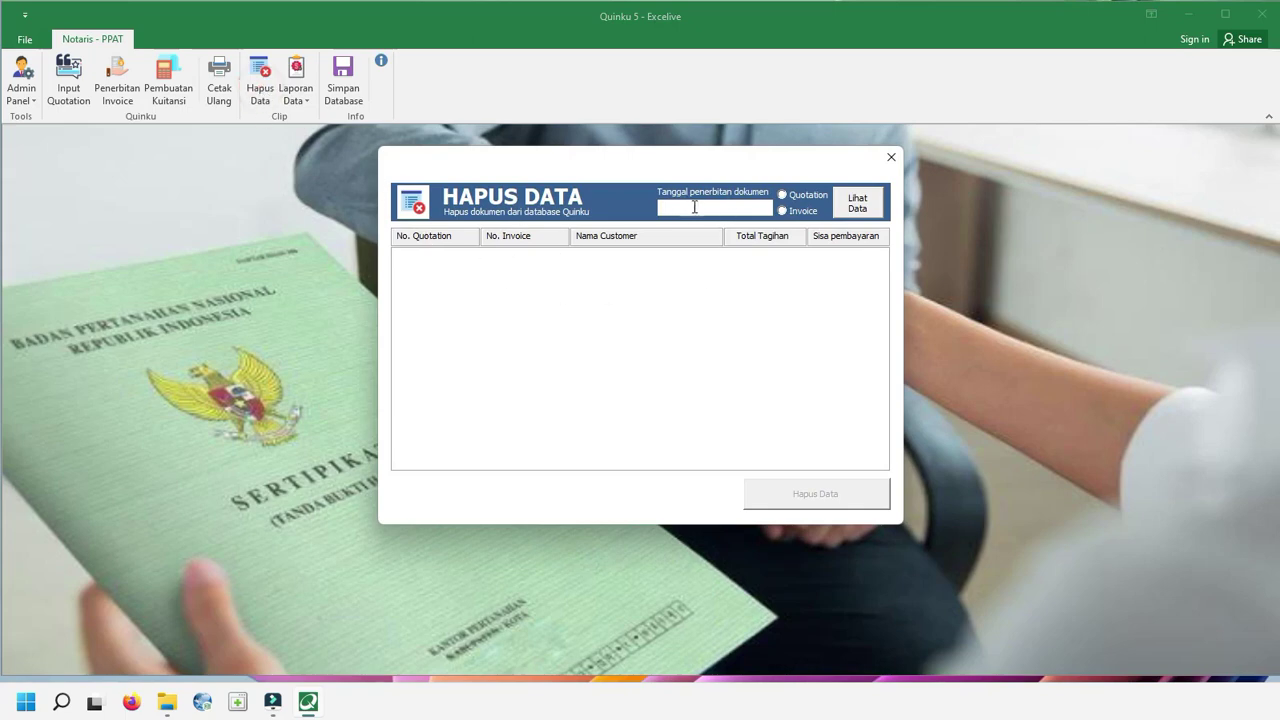
{"action": "left_click", "coordinate": [712, 210]}
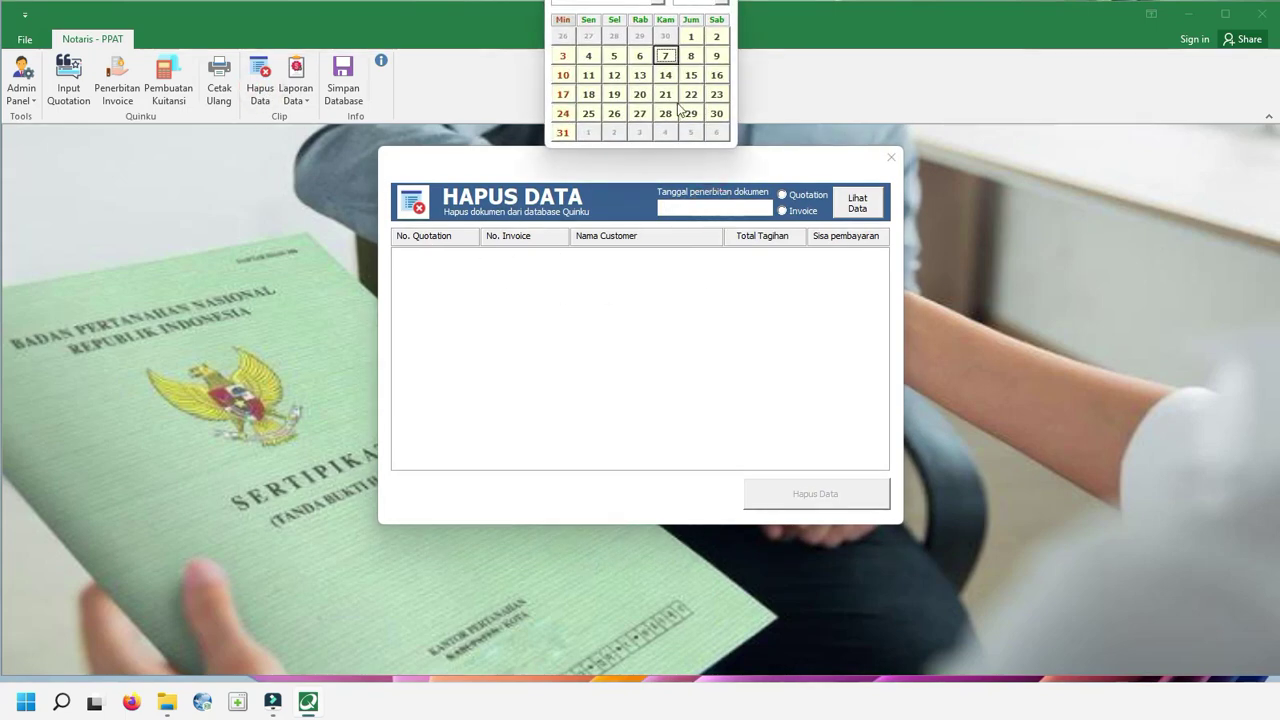
{"action": "left_click", "coordinate": [664, 57]}
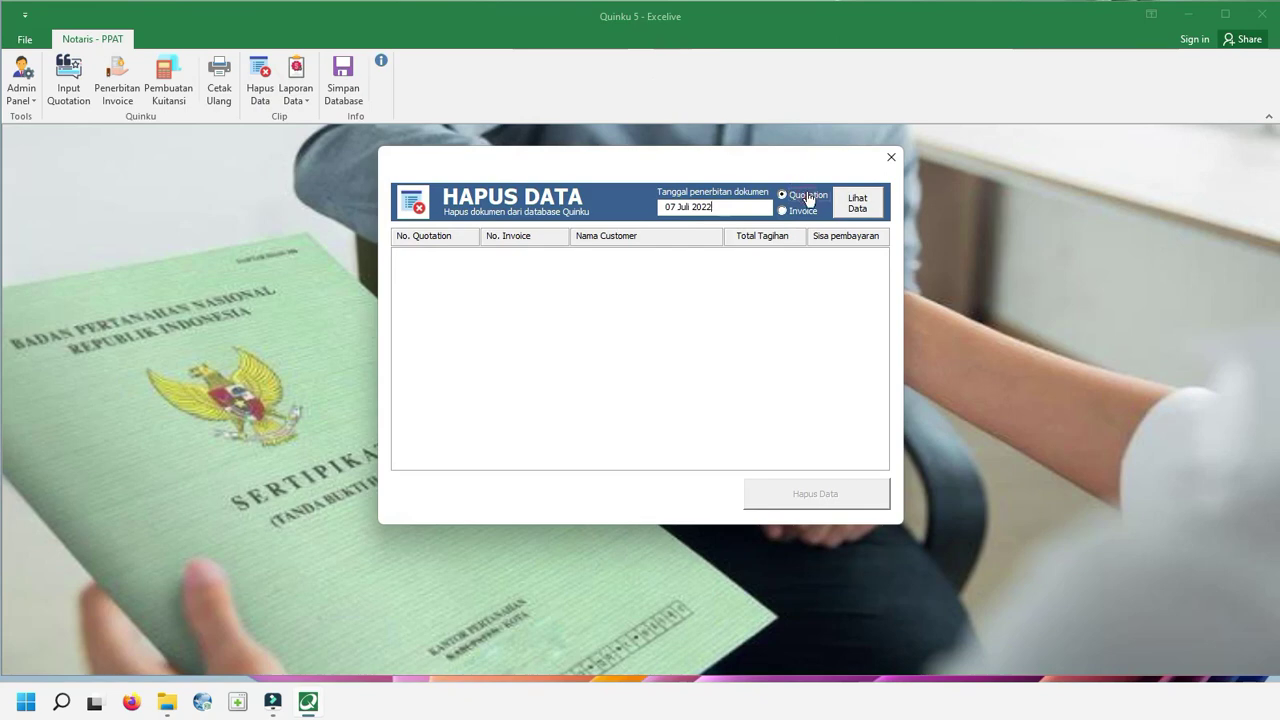
{"action": "left_click", "coordinate": [788, 194]}
{"action": "left_click", "coordinate": [858, 202]}
Request deletion of the listed quotation, move the warning clear of the form and decline the deletion.
{"action": "left_click", "coordinate": [610, 257]}
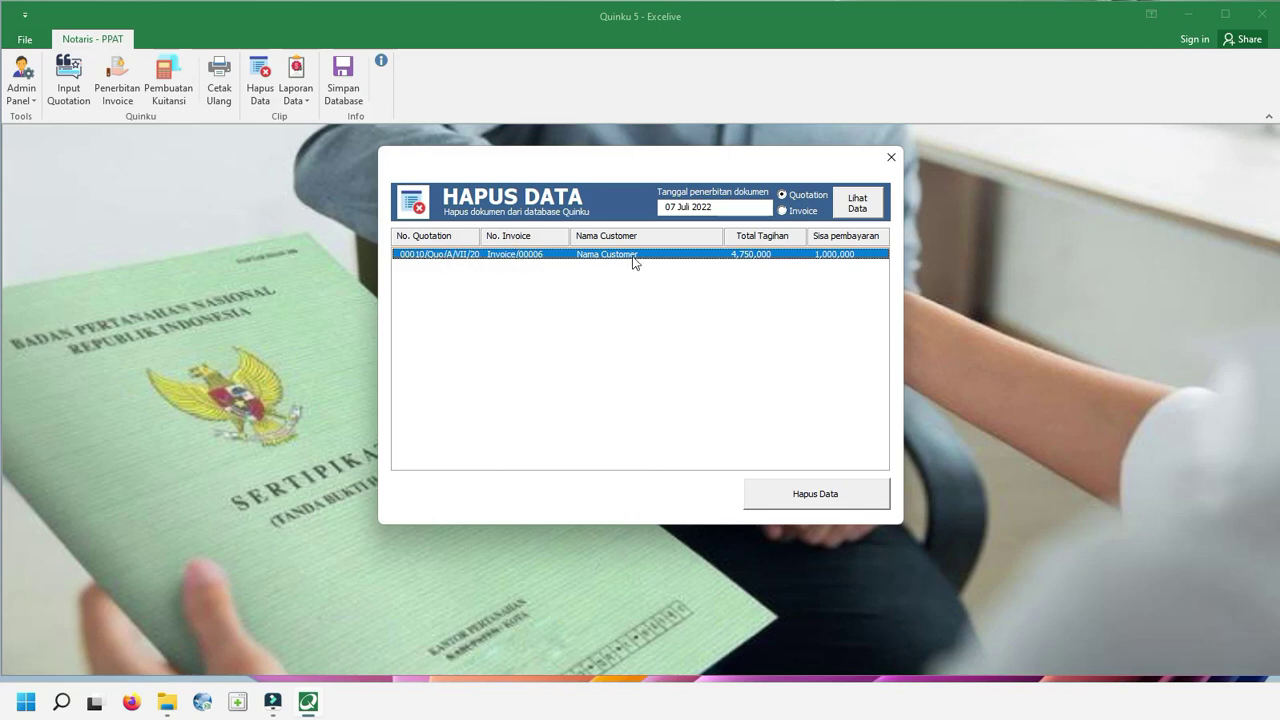
{"action": "left_click", "coordinate": [843, 256]}
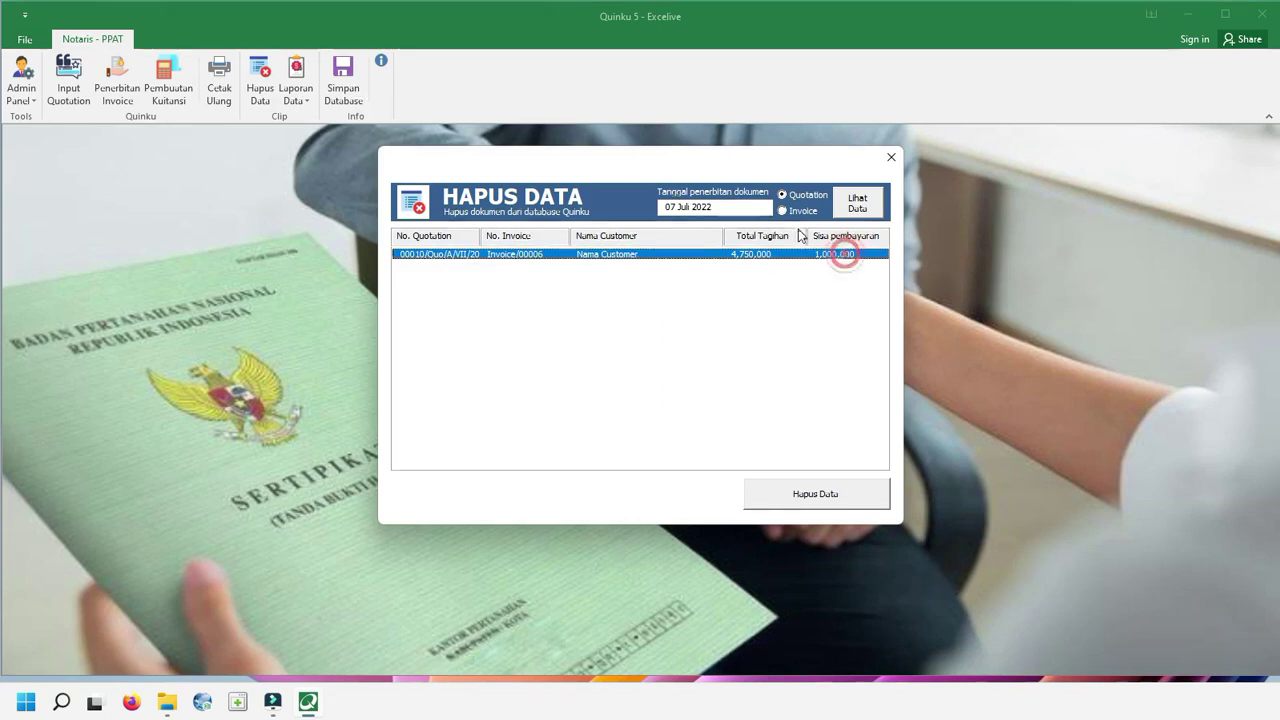
{"action": "left_click", "coordinate": [660, 284]}
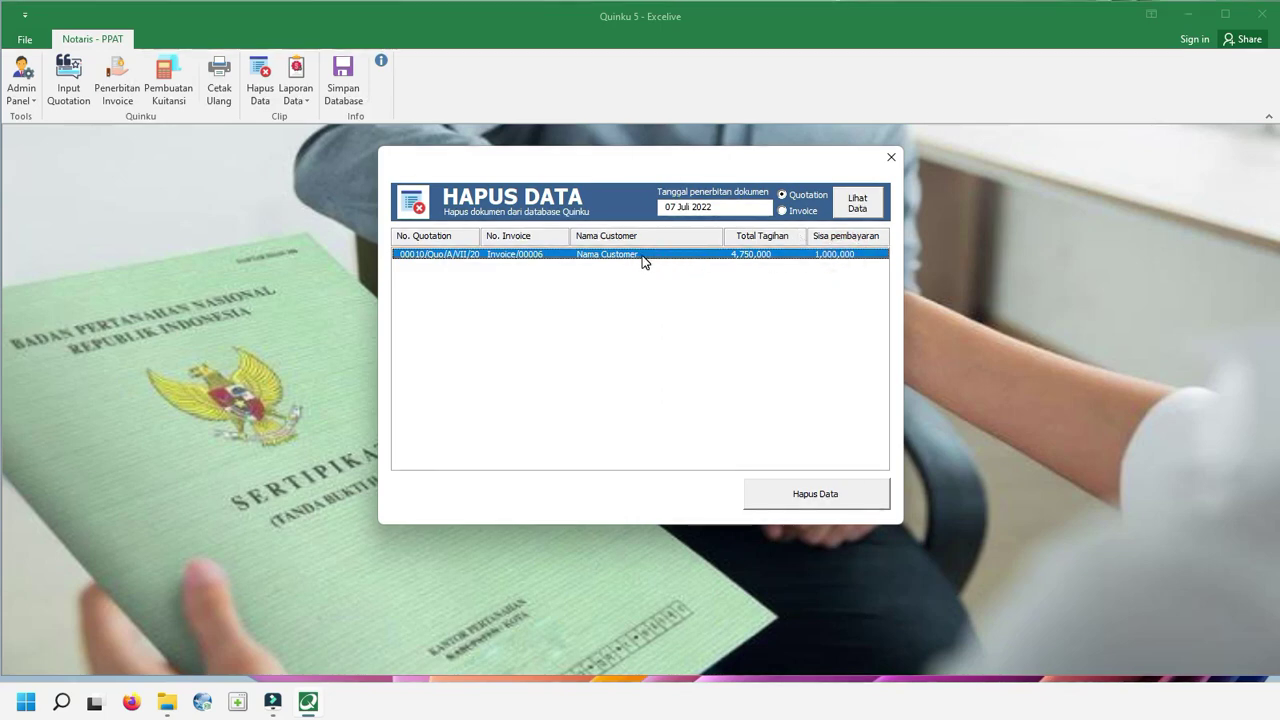
{"action": "left_click", "coordinate": [846, 494]}
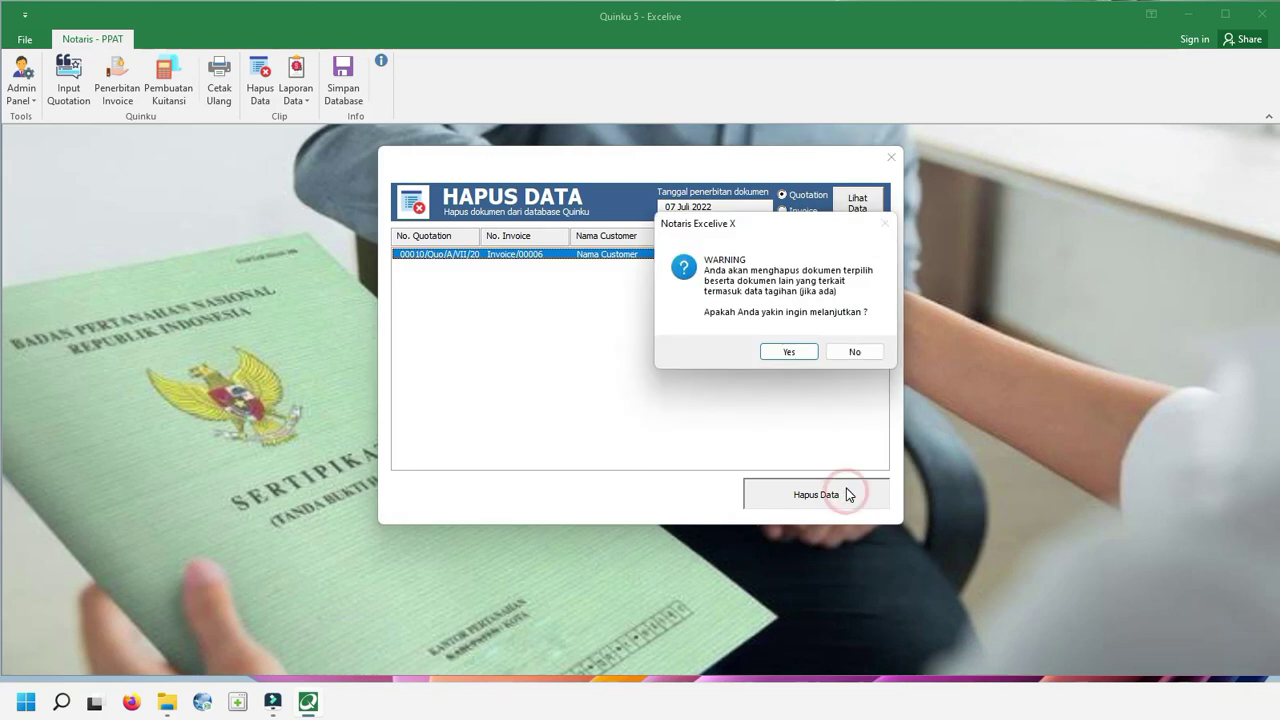
{"action": "left_click_drag", "start_coordinate": [781, 226], "coordinate": [258, 222]}
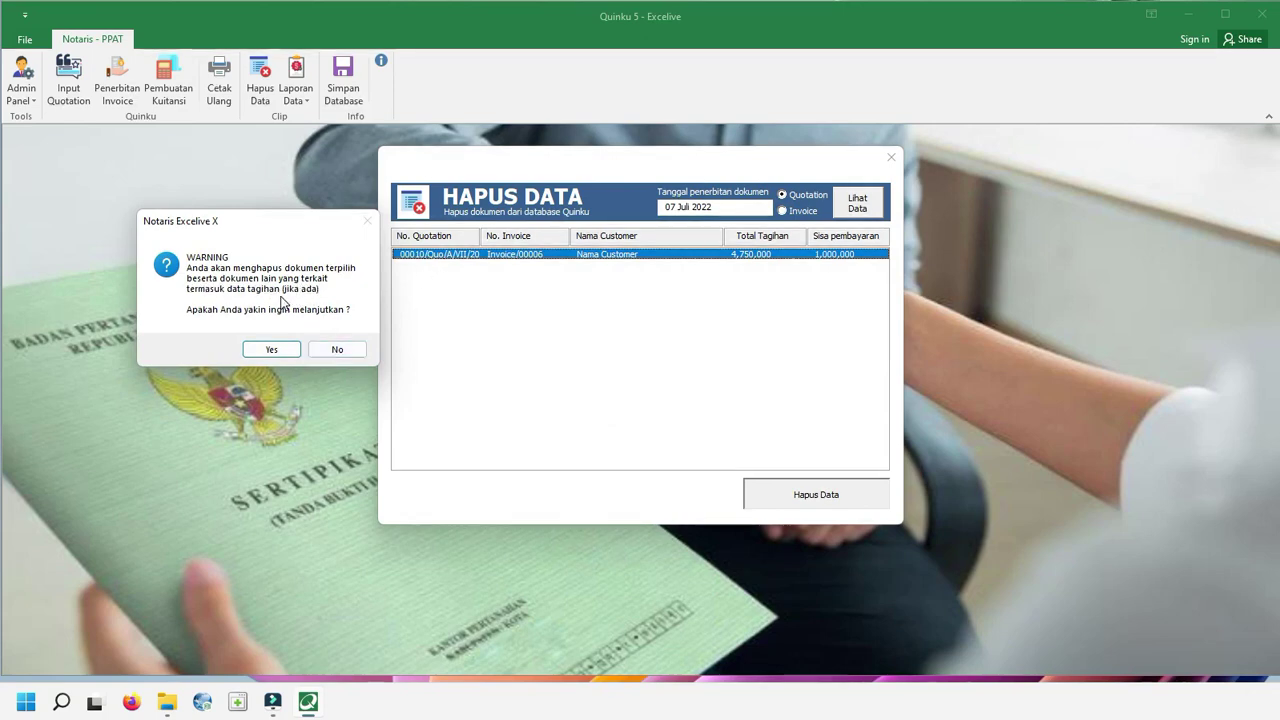
{"action": "left_click", "coordinate": [346, 349]}
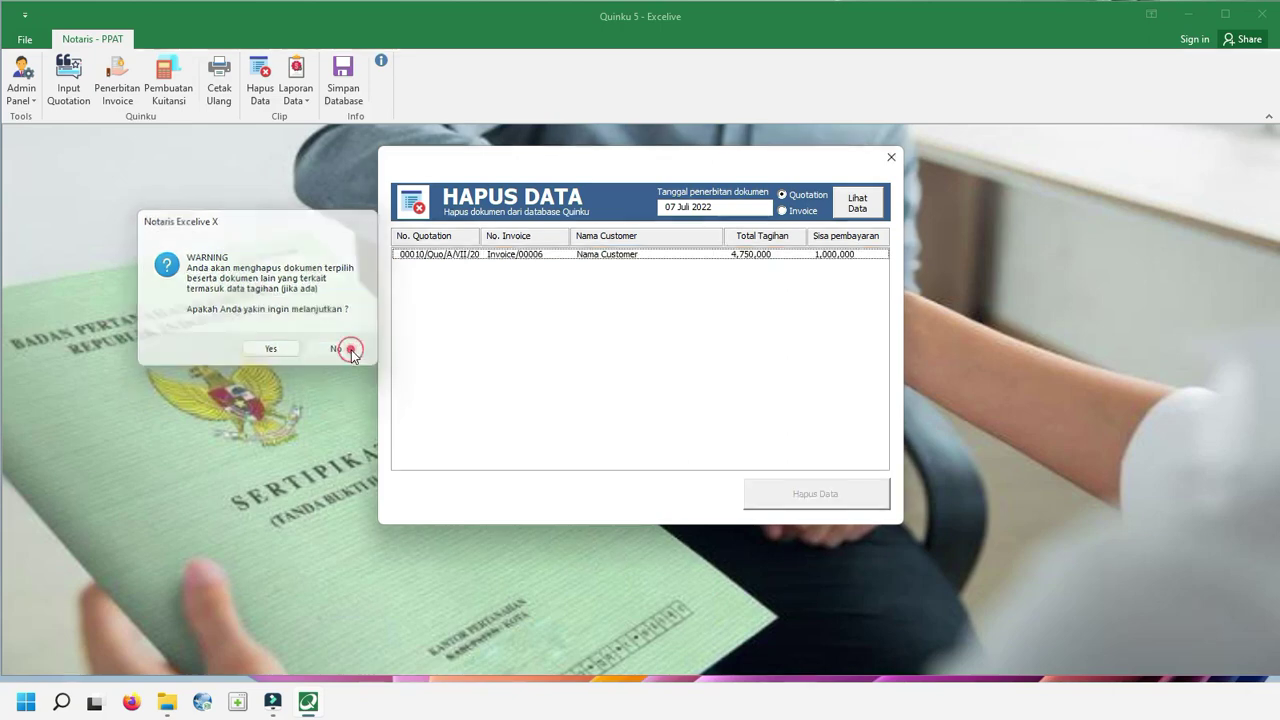
List the Invoice documents of the same date for deletion and compare the two entries.
{"action": "left_click", "coordinate": [805, 211]}
{"action": "left_click", "coordinate": [851, 208]}
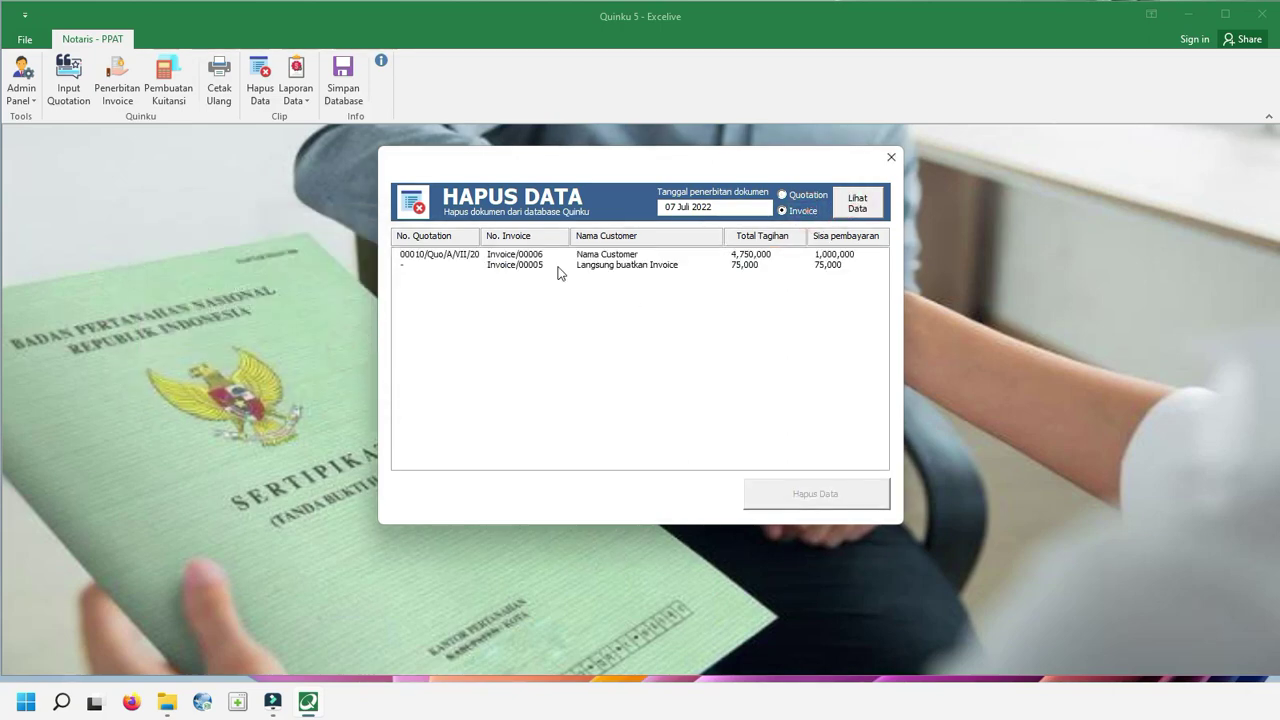
{"action": "left_click", "coordinate": [497, 256]}
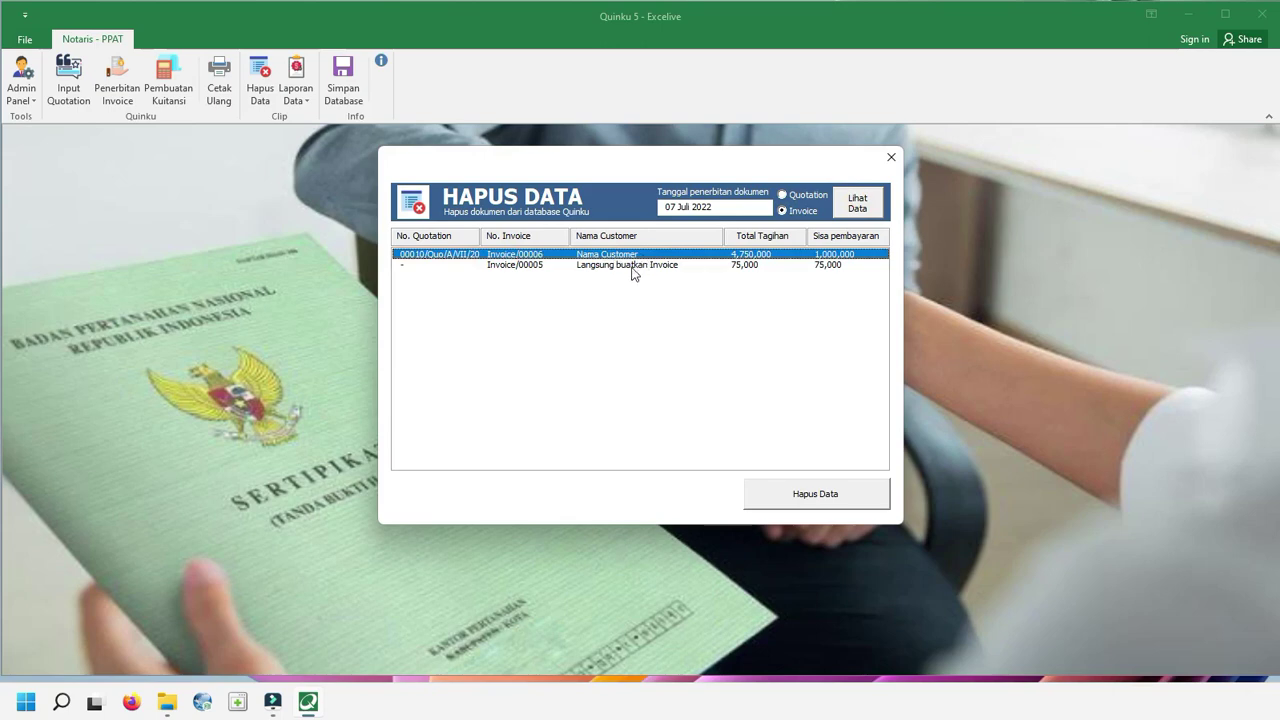
{"action": "left_click", "coordinate": [640, 268]}
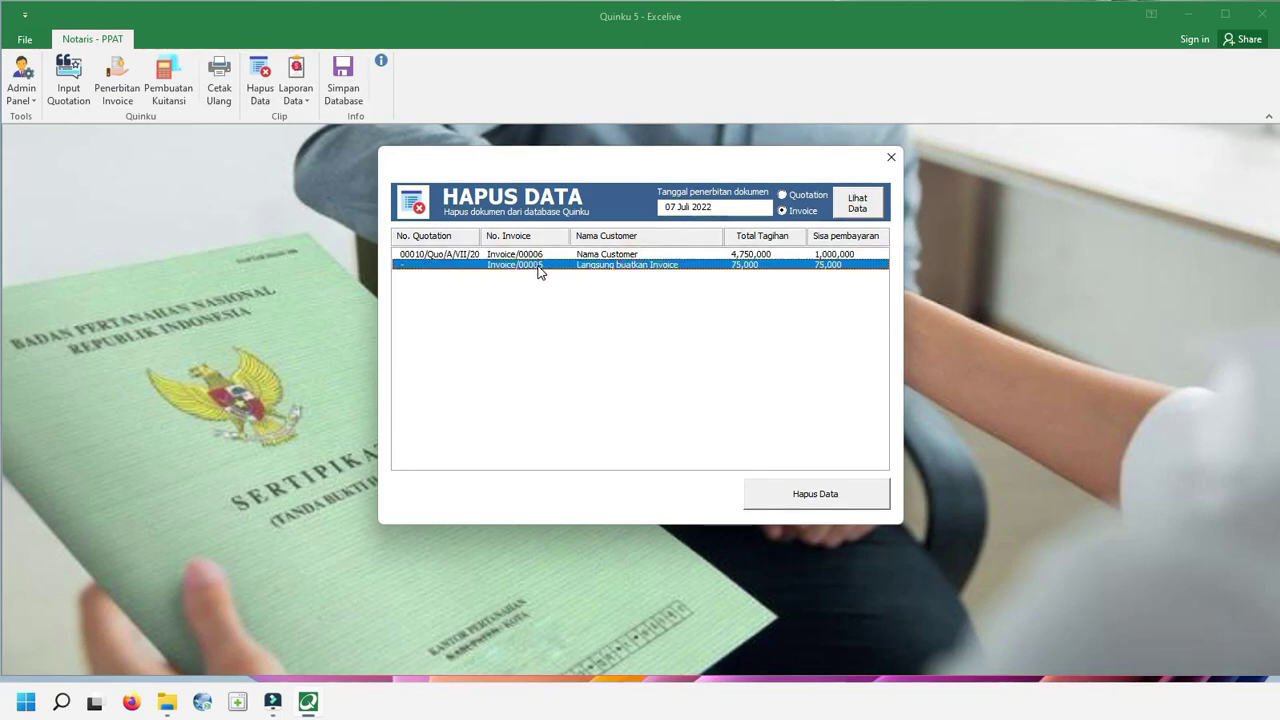
{"action": "left_click", "coordinate": [623, 254]}
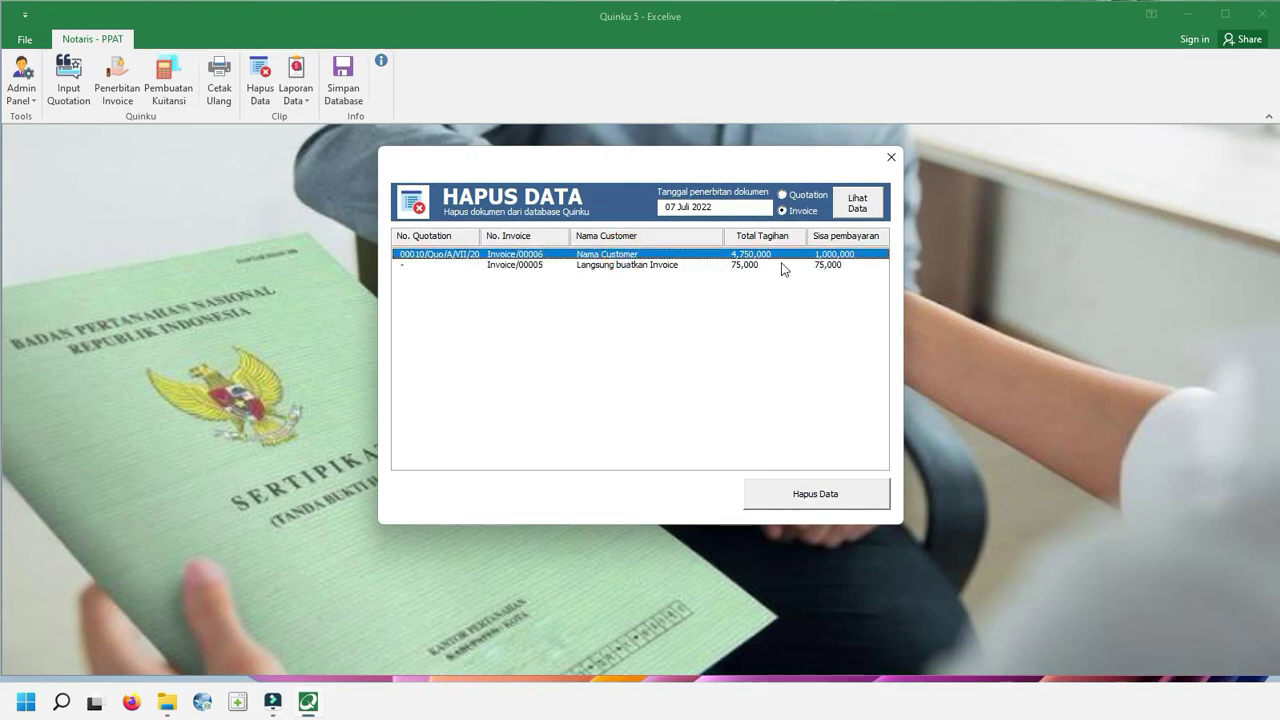
Request deletion of the "Langsung buatkan Invoice" entry, decline the warning and close the deletion form.
{"action": "left_click", "coordinate": [636, 266]}
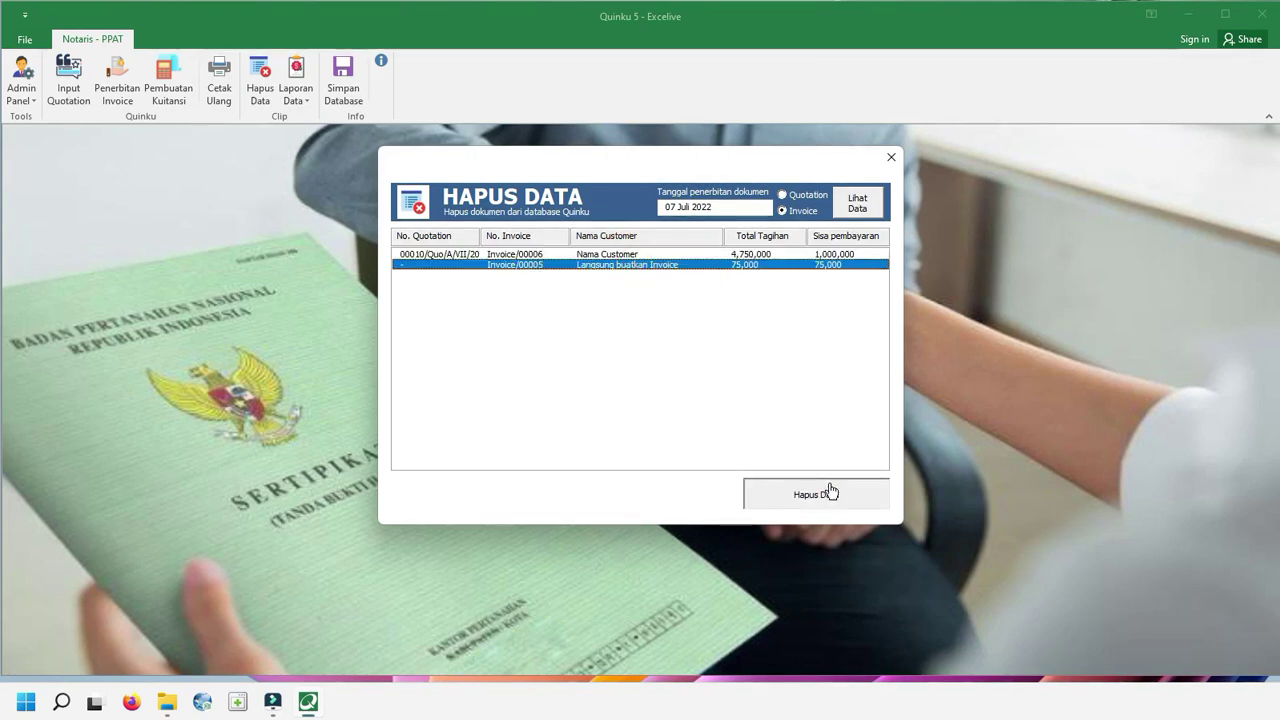
{"action": "left_click", "coordinate": [822, 493]}
{"action": "left_click", "coordinate": [852, 353]}
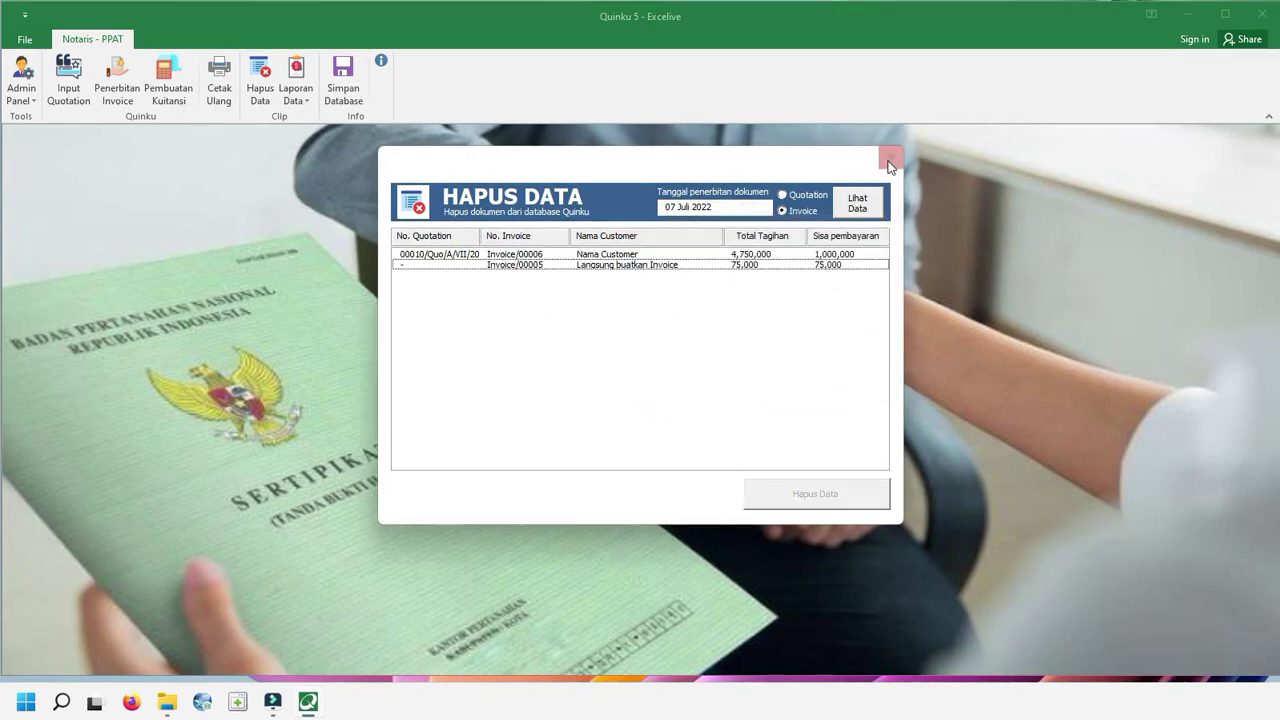
{"action": "left_click", "coordinate": [888, 156]}
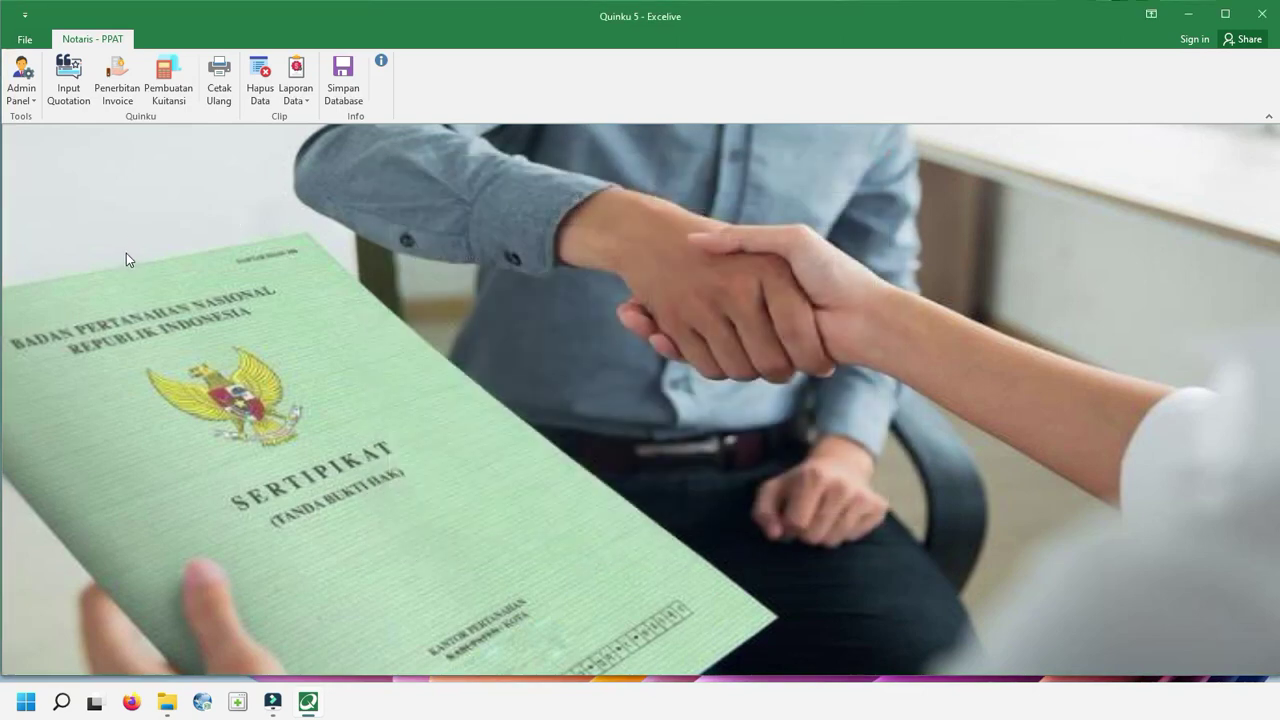
Open the document issuance report and check the Quotation documents for Juli 2022.
{"action": "left_click", "coordinate": [286, 96]}
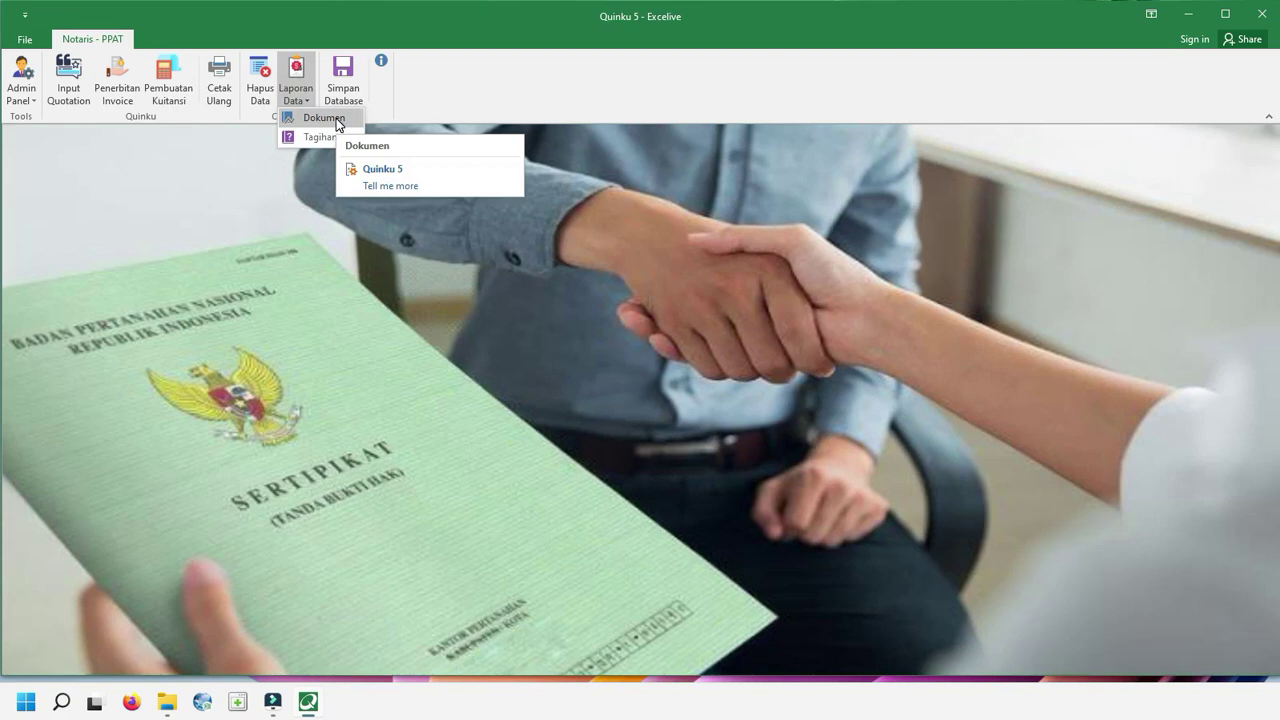
{"action": "left_click", "coordinate": [322, 118]}
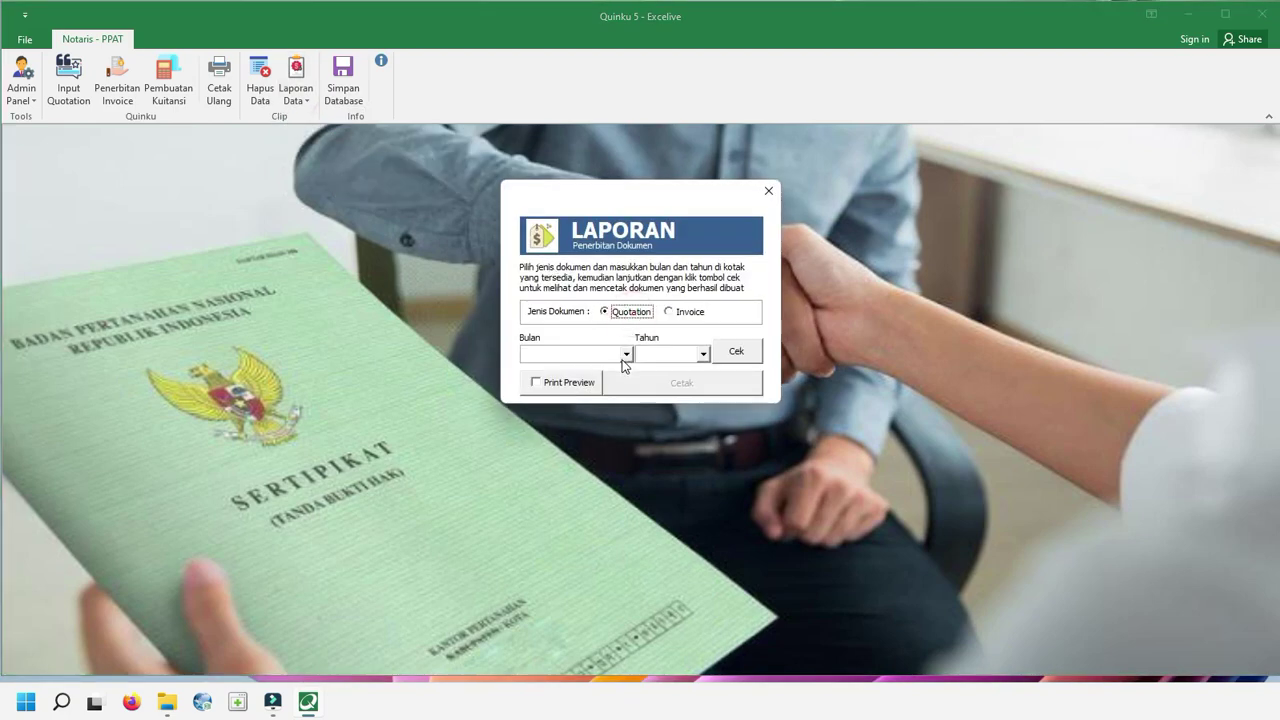
{"action": "left_click", "coordinate": [626, 354]}
{"action": "left_click", "coordinate": [586, 432]}
{"action": "left_click", "coordinate": [665, 355]}
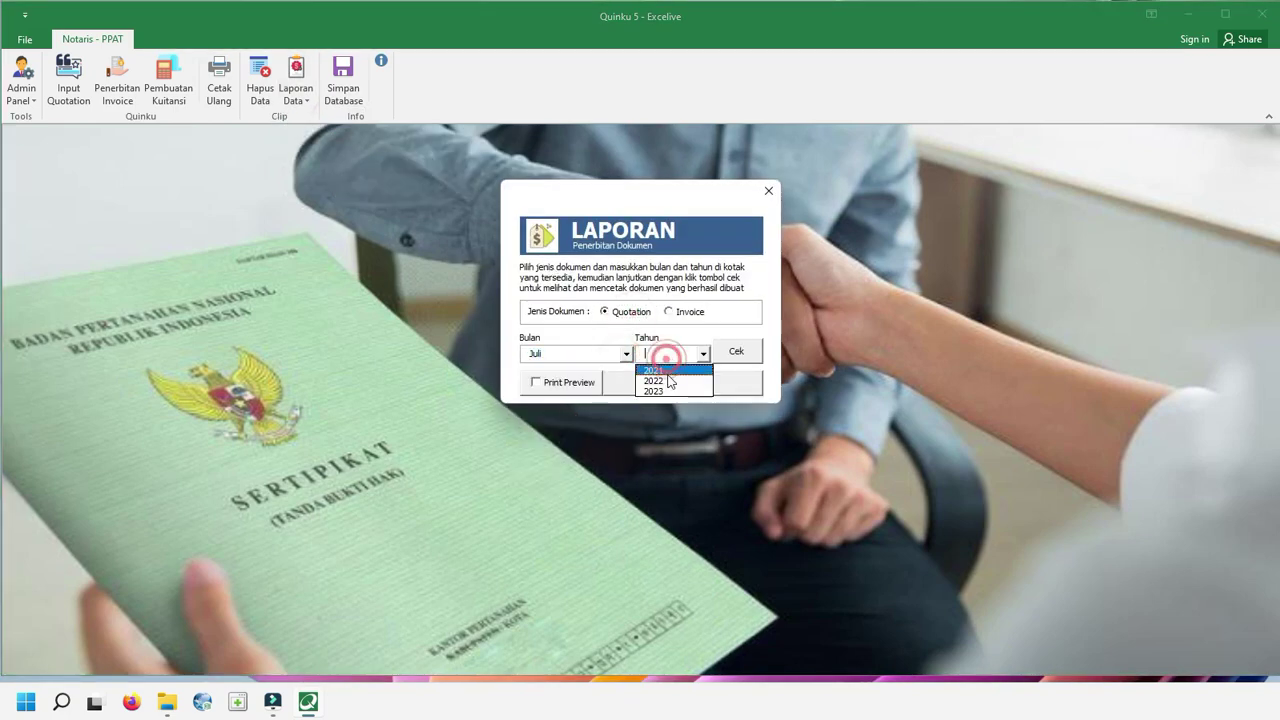
{"action": "left_click", "coordinate": [670, 380]}
{"action": "left_click", "coordinate": [734, 352]}
Print the quotation report with print preview enabled, zoom in to examine the page and close the preview.
{"action": "left_click", "coordinate": [541, 382]}
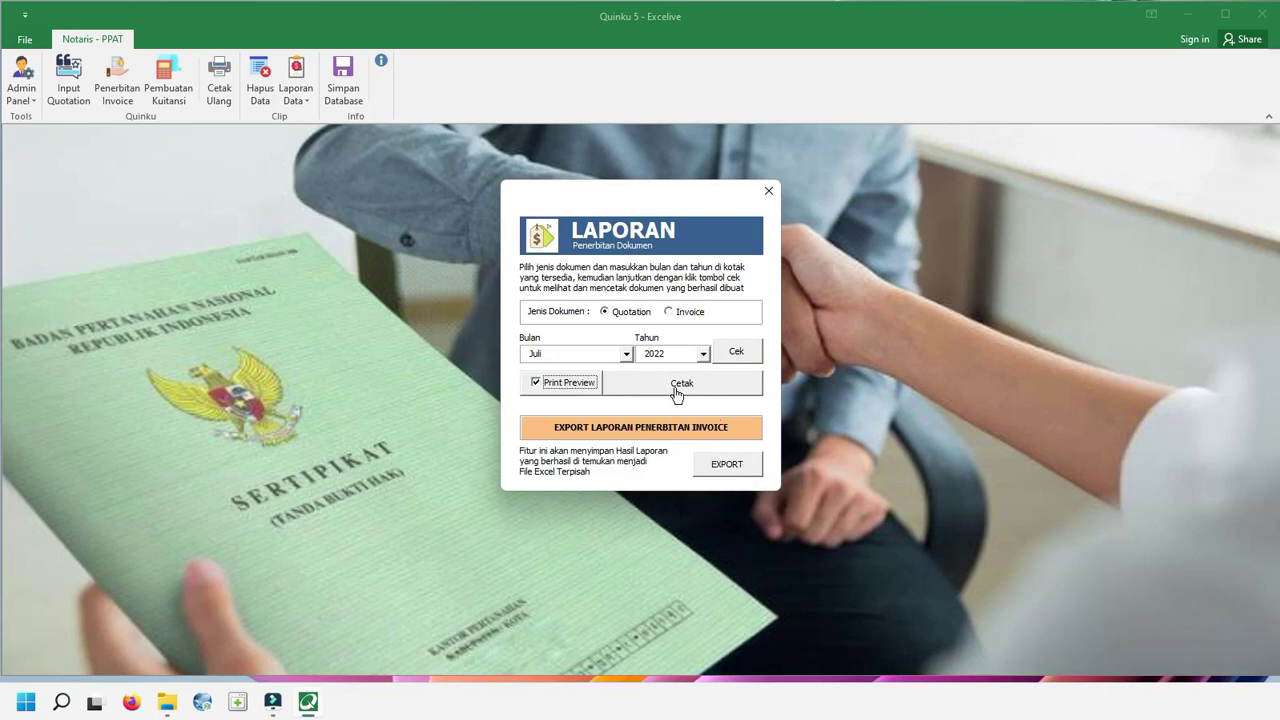
{"action": "left_click", "coordinate": [566, 382]}
{"action": "left_click", "coordinate": [566, 382]}
{"action": "left_click", "coordinate": [735, 390]}
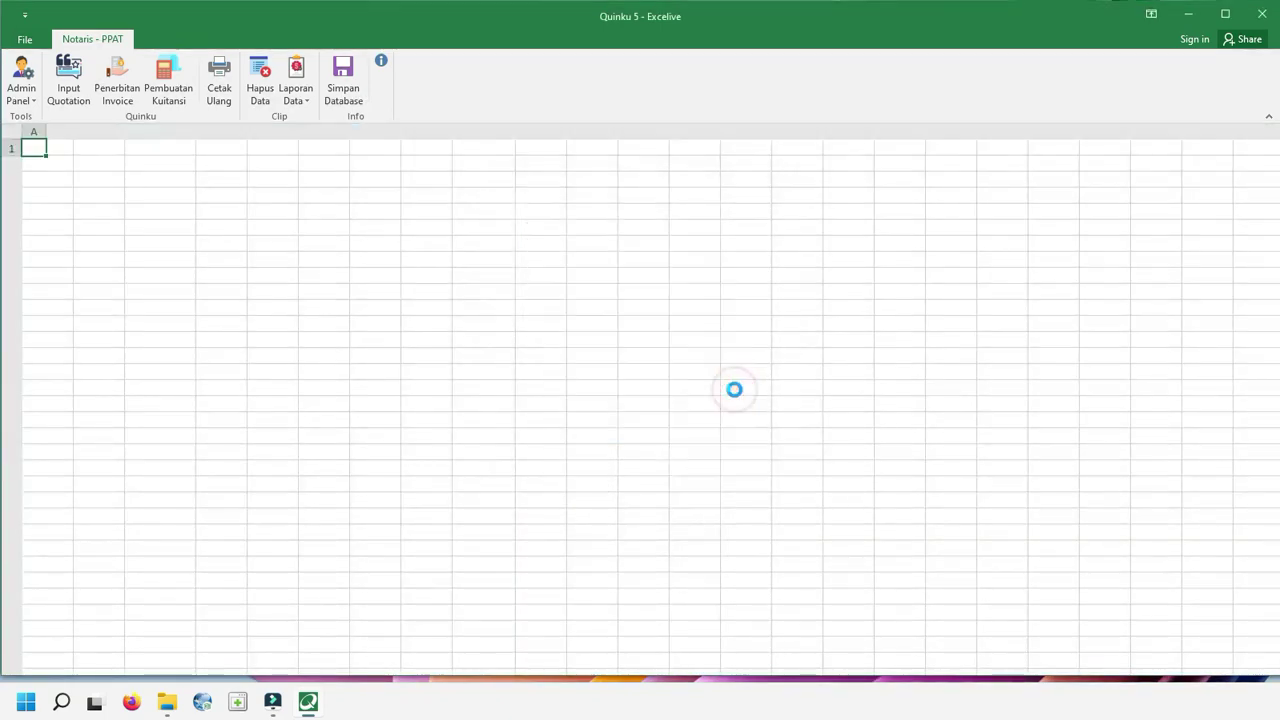
{"action": "left_click", "coordinate": [543, 206]}
{"action": "scroll", "coordinate": [560, 215], "scroll_direction": "up", "scroll_amount": 1}
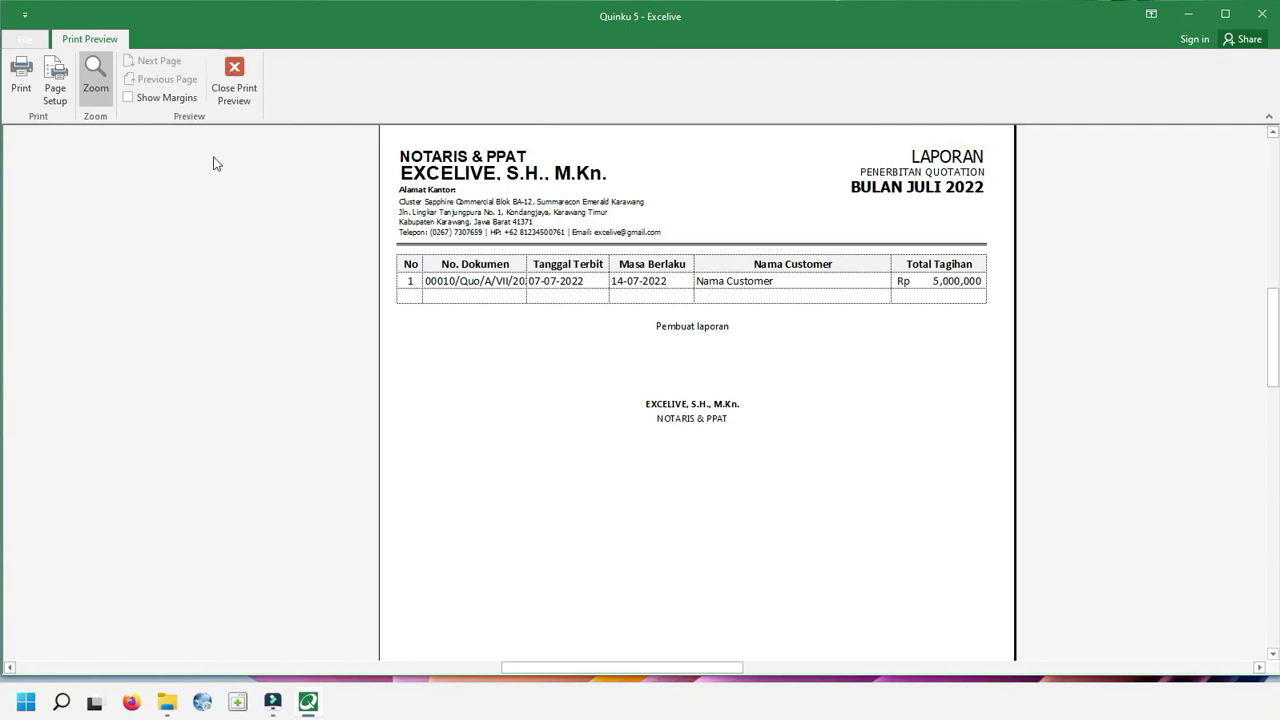
{"action": "left_click", "coordinate": [234, 78]}
Open the outstanding bills report, check its data, dismiss the message and close the form.
{"action": "left_click", "coordinate": [295, 82]}
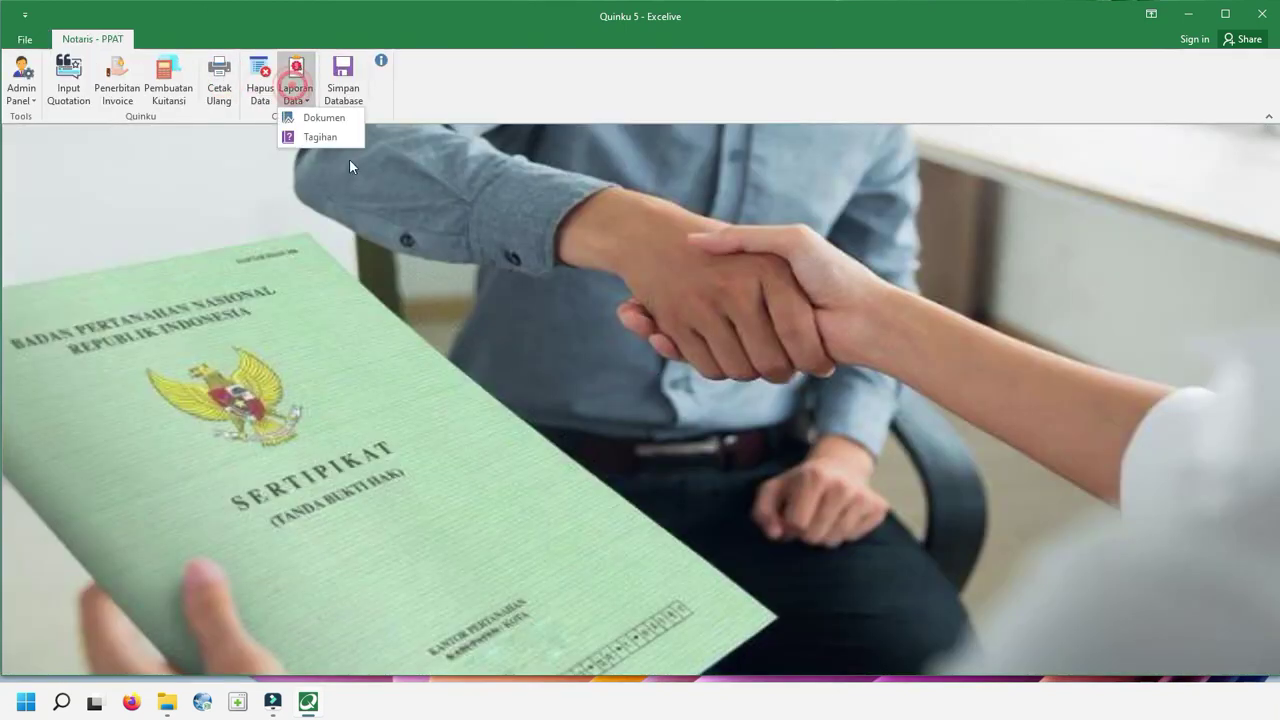
{"action": "left_click", "coordinate": [308, 137]}
{"action": "left_click", "coordinate": [858, 206]}
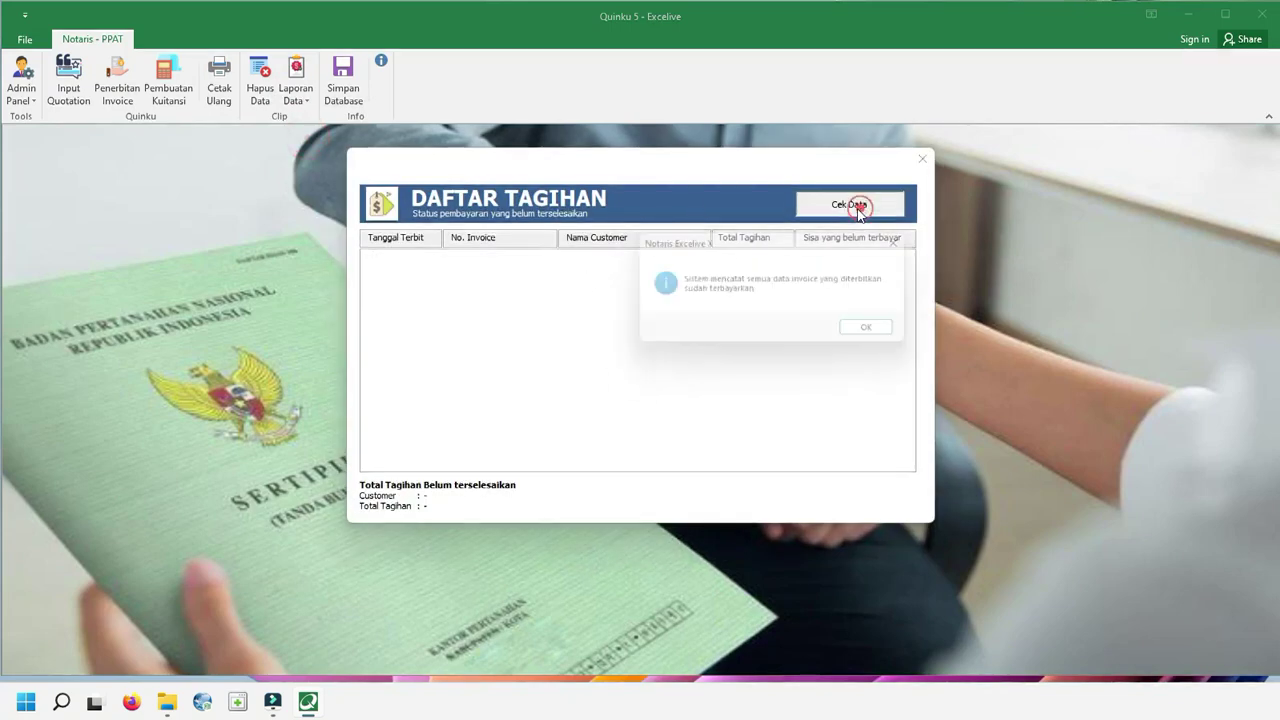
{"action": "left_click", "coordinate": [884, 331]}
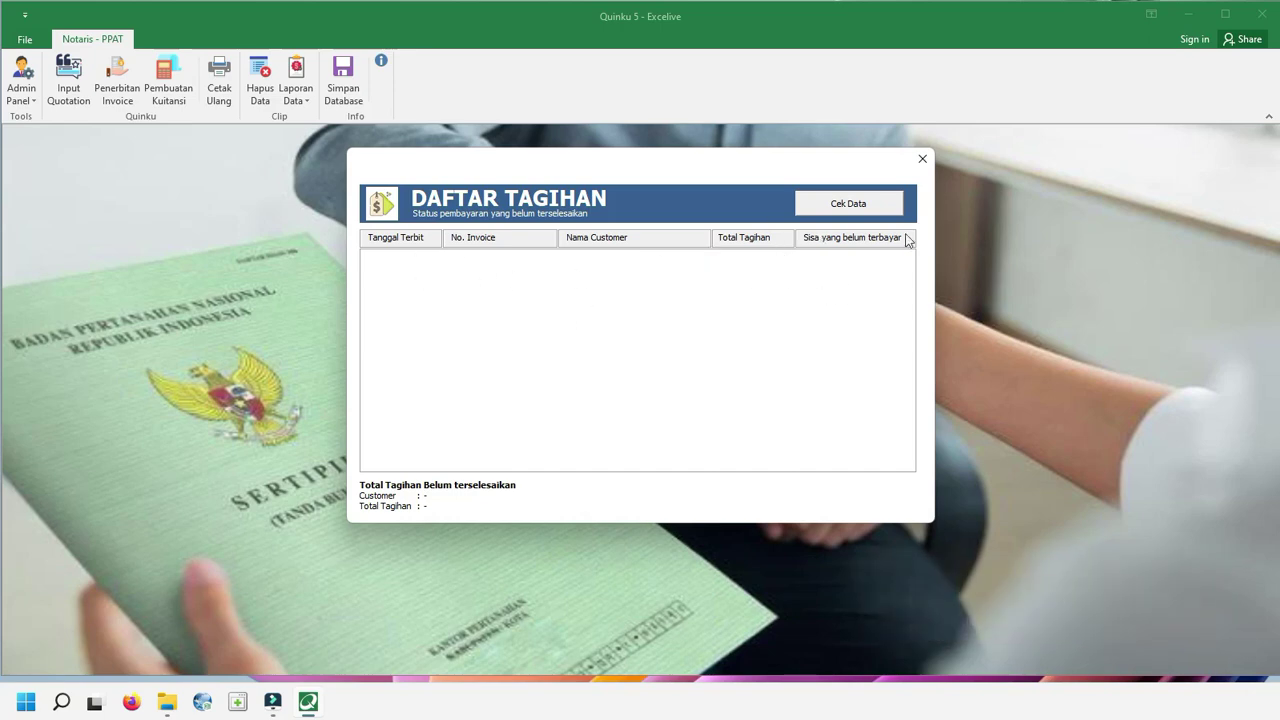
{"action": "left_click", "coordinate": [922, 158]}
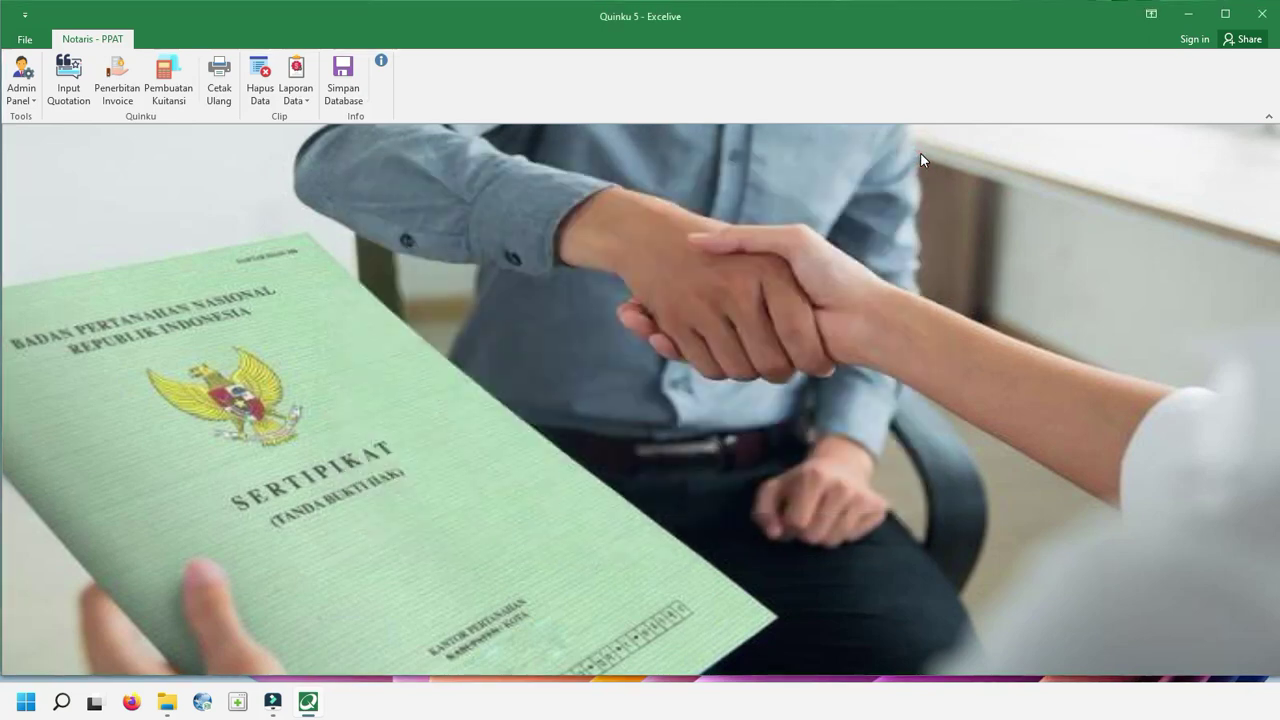